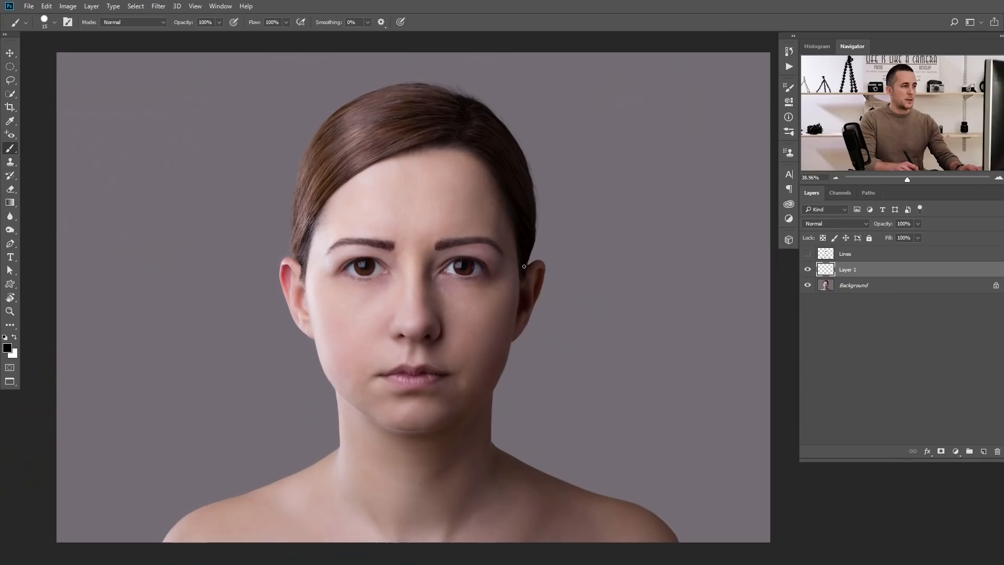
left_click_drag(520, 265, 463, 393)
left_click_drag(414, 153, 515, 339)
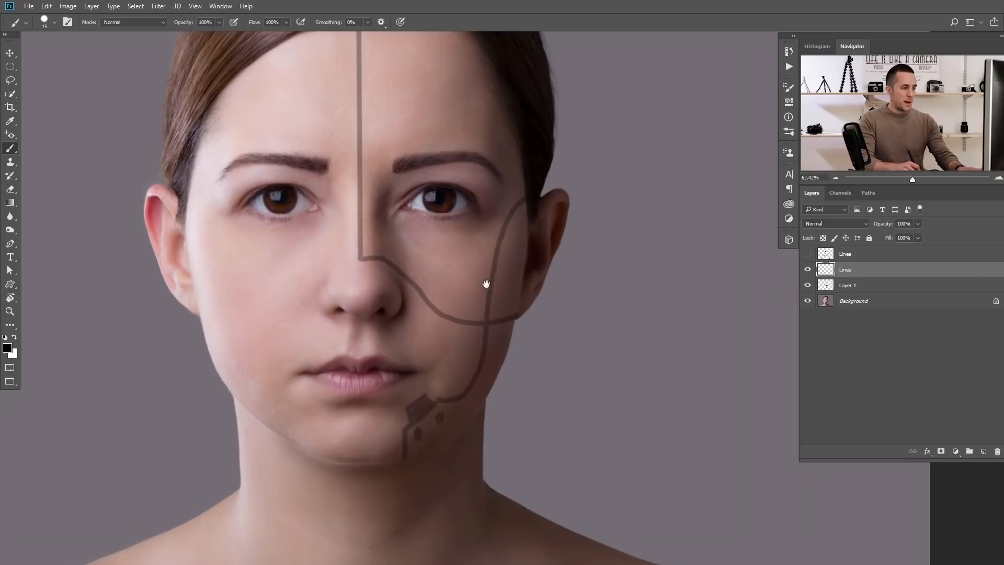
left_click(489, 330)
left_click_drag(444, 400, 491, 402)
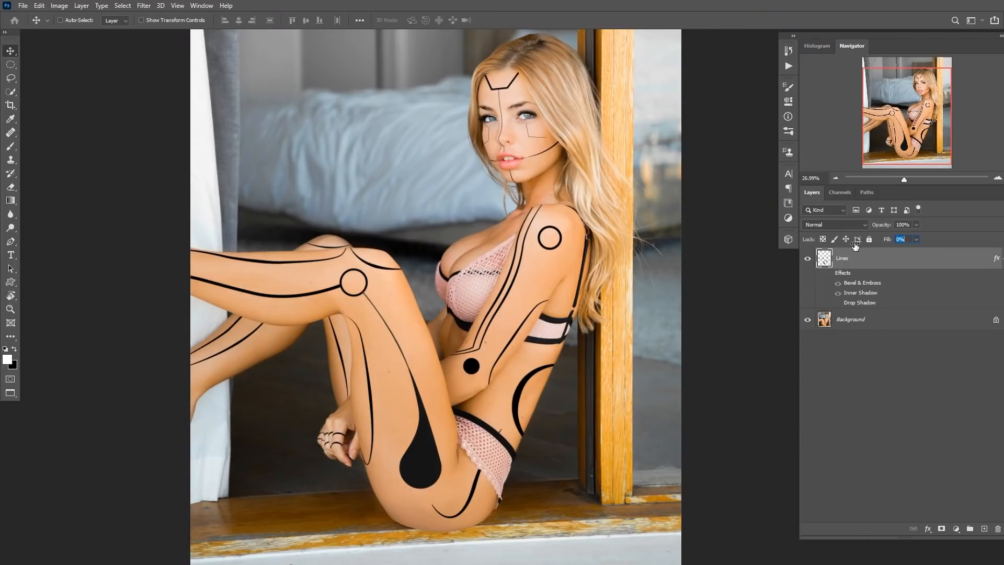
Turn on the Lines layer's effects so the zero-fill lines appear embossed, and toggle the Drop Shadow effect.
left_click(830, 273)
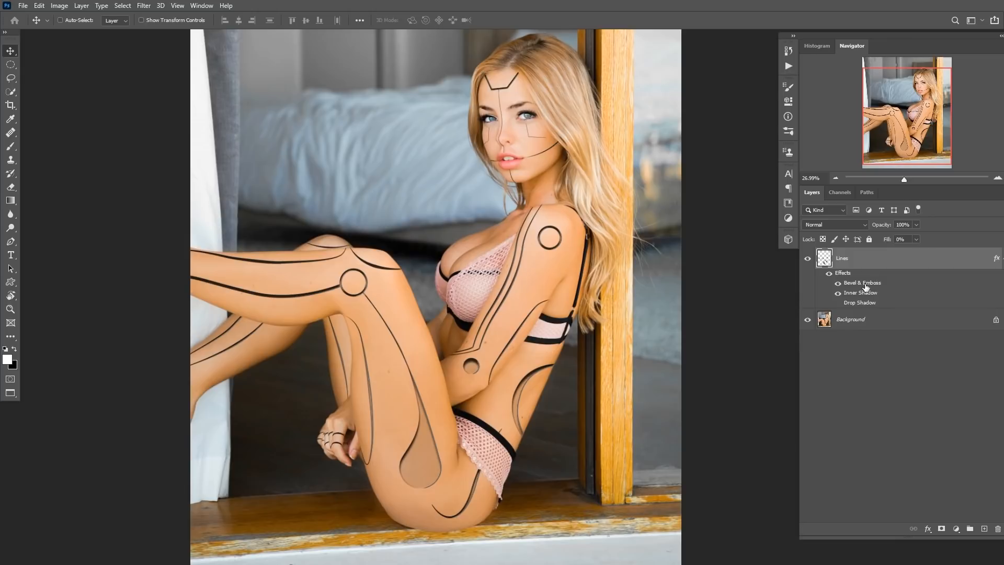
left_click(837, 303)
left_click(838, 303)
left_click_drag(422, 430, 408, 340)
left_click_drag(347, 285, 381, 417)
left_click_drag(188, 195, 335, 238)
left_click_drag(471, 320, 194, 233)
left_click_drag(492, 159, 431, 336)
left_click_drag(493, 255, 448, 273)
left_click_drag(444, 277, 528, 283)
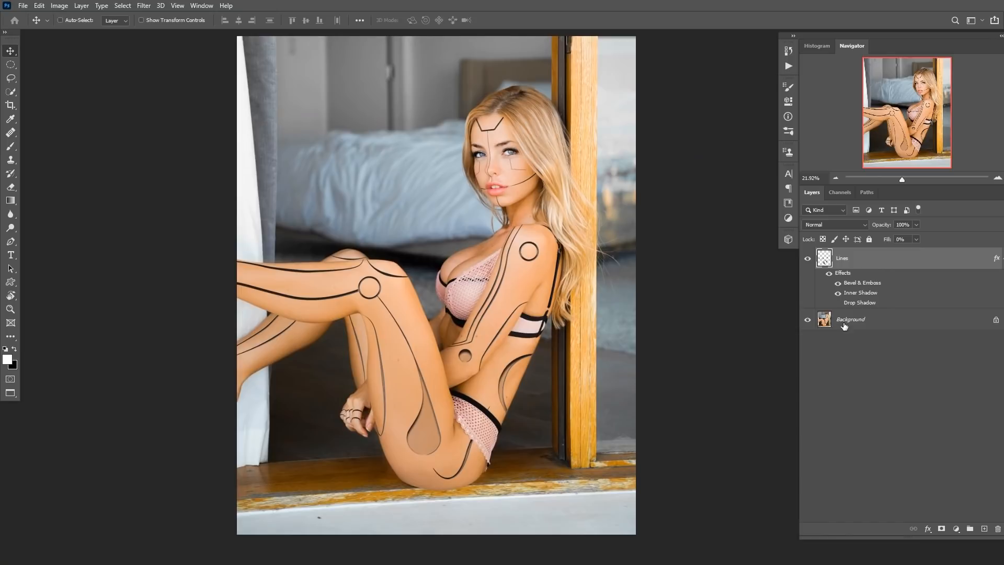
Select the Background layer, trace a Pen path around the lined body areas and convert it to a selection.
left_click(825, 324)
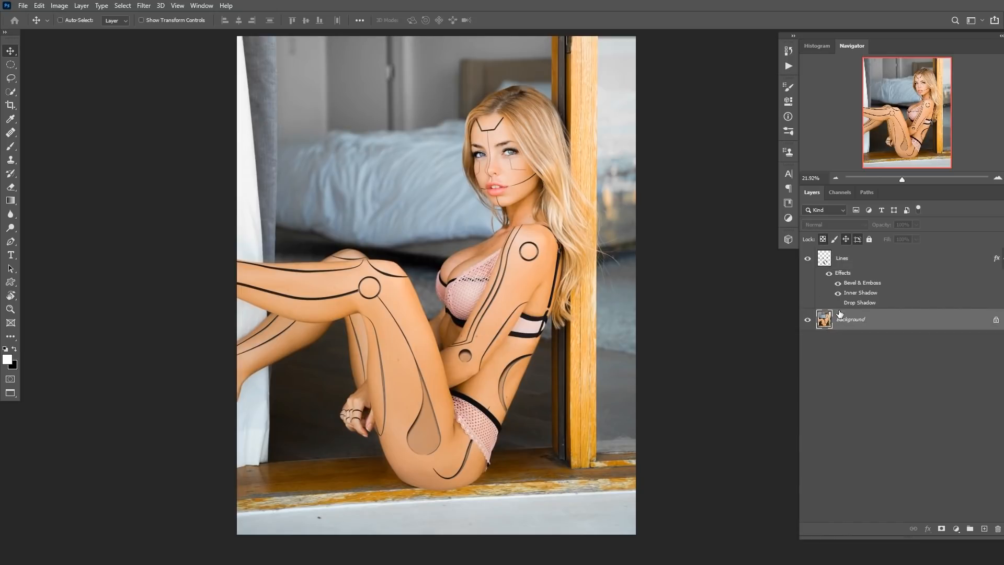
left_click_drag(443, 295, 433, 302)
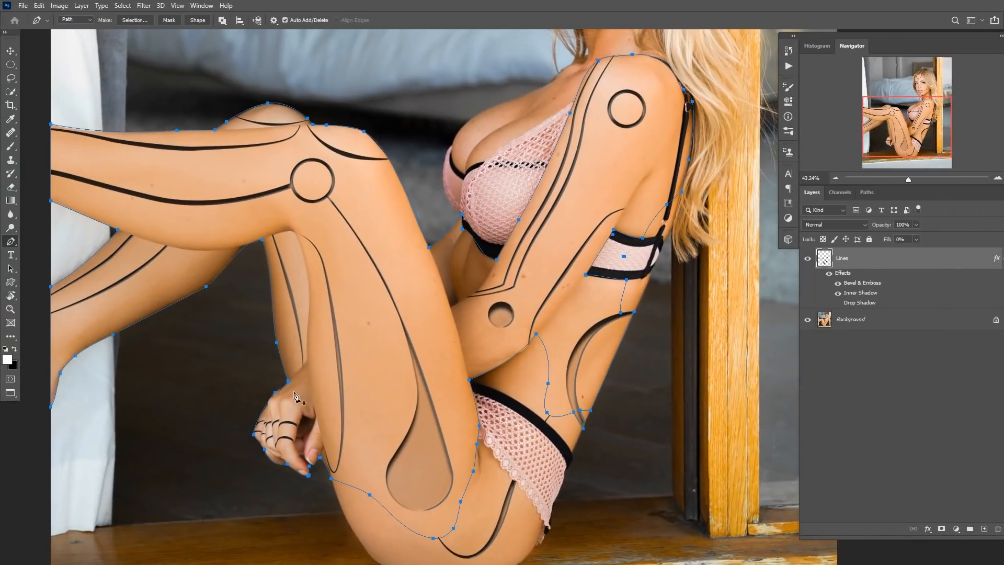
left_click_drag(535, 311, 465, 333)
left_click_drag(585, 172, 554, 248)
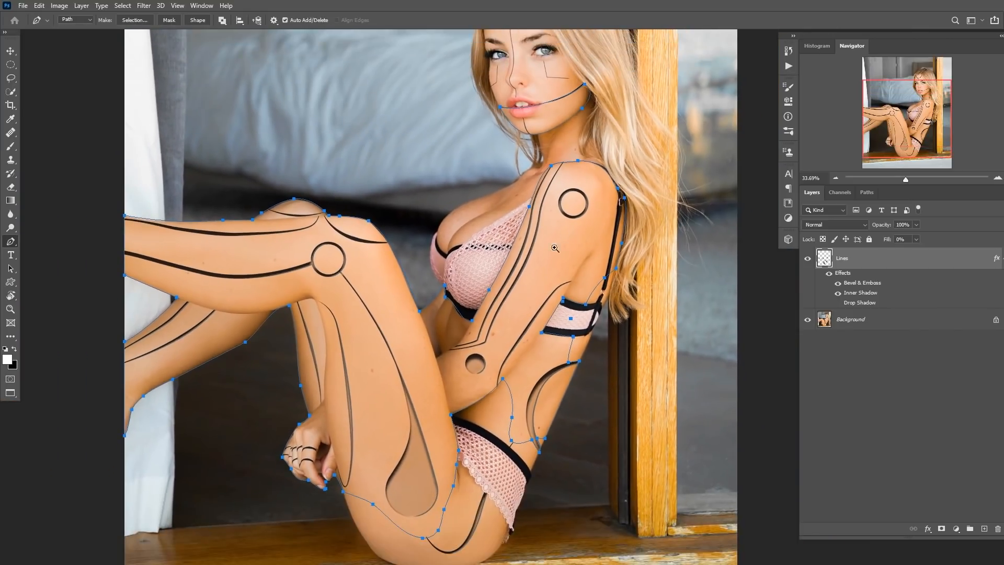
left_click_drag(350, 293, 413, 302)
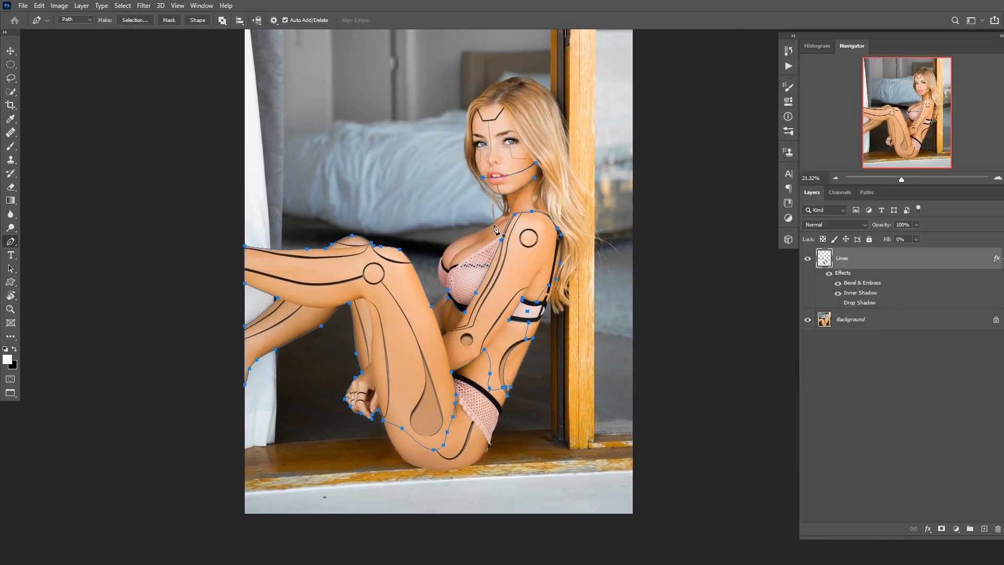
key("ctrl+Return")
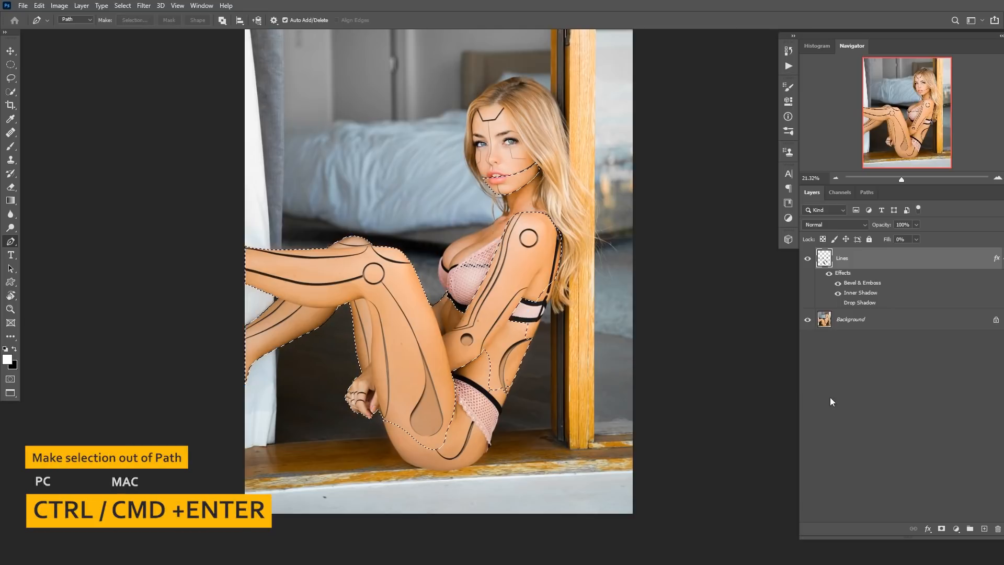
left_click(957, 529)
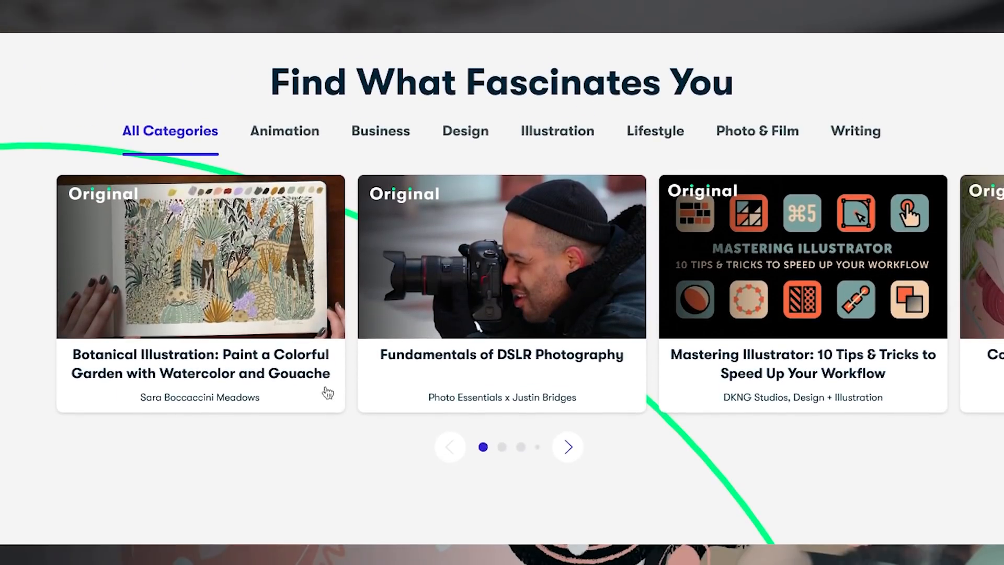
left_click(200, 256)
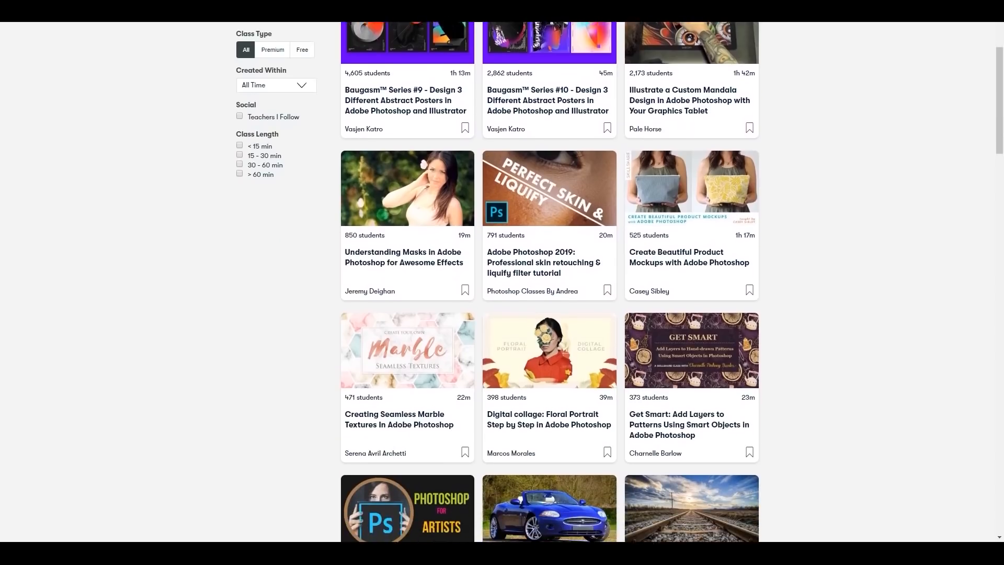
scroll(549, 282, "down", 4)
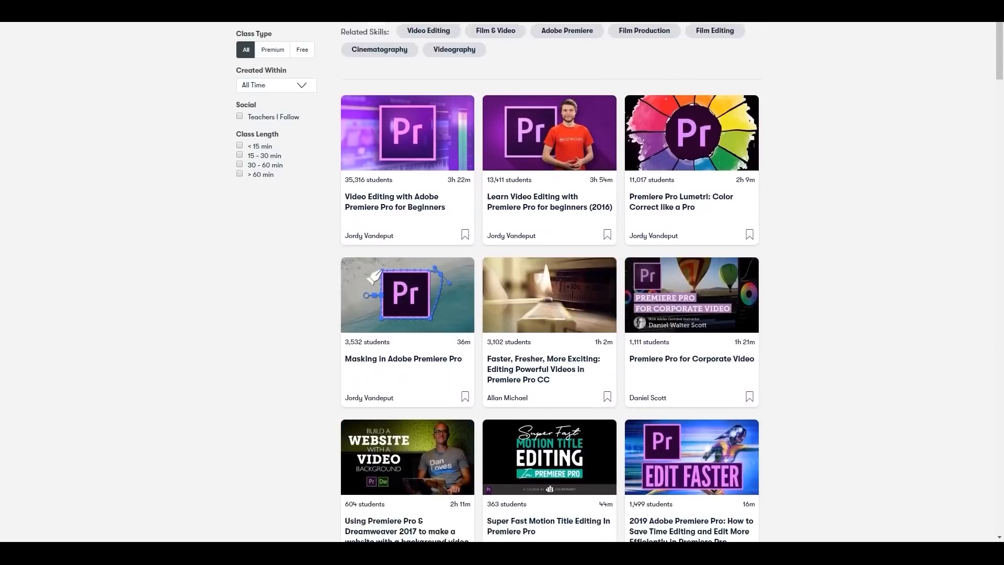
scroll(549, 283, "down", 3)
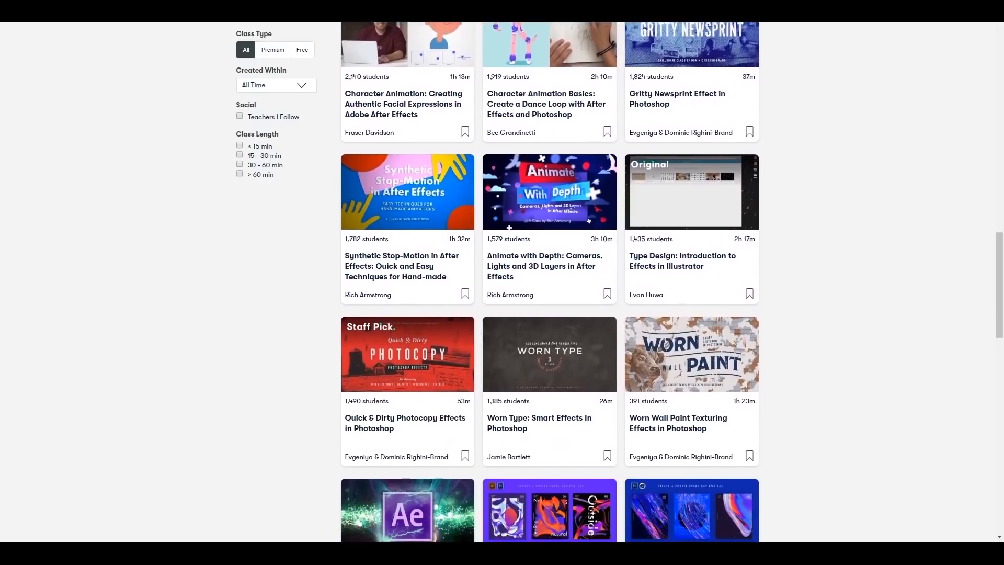
scroll(549, 282, "down", 8)
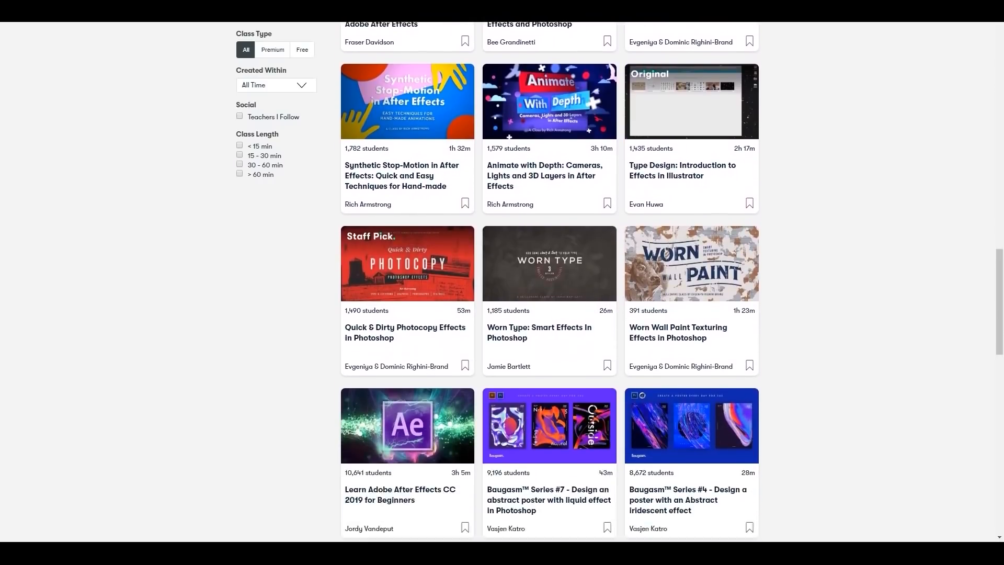
scroll(549, 282, "down", 3)
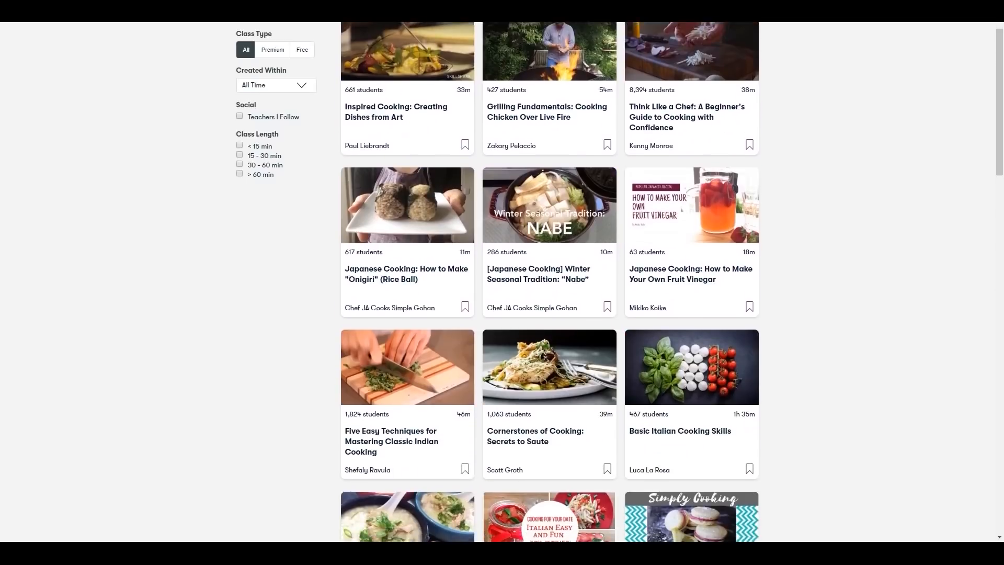
scroll(549, 283, "down", 3)
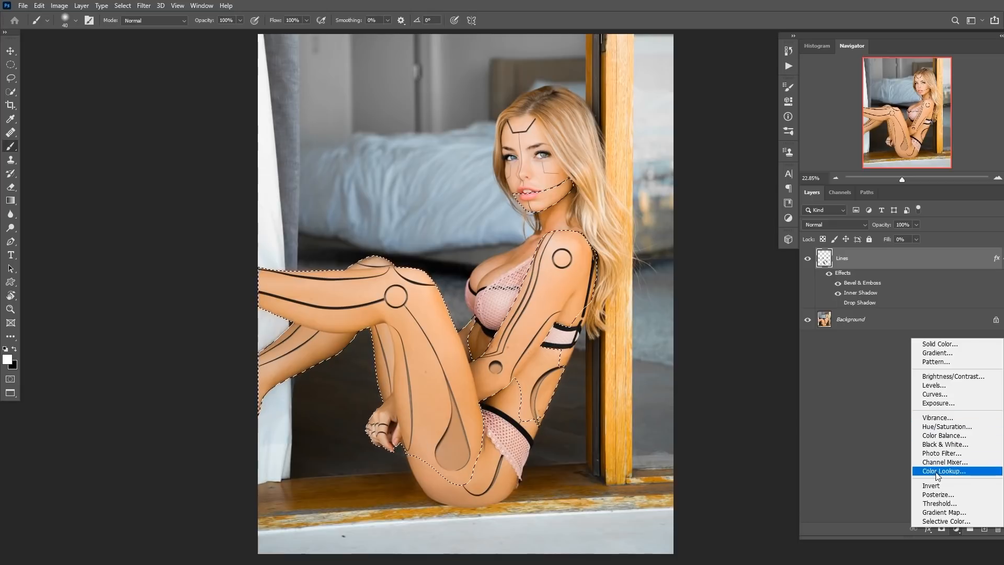
Add a Black & White adjustment layer on the selection and drag Reds to -105 and Yellows to -97.
left_click(939, 445)
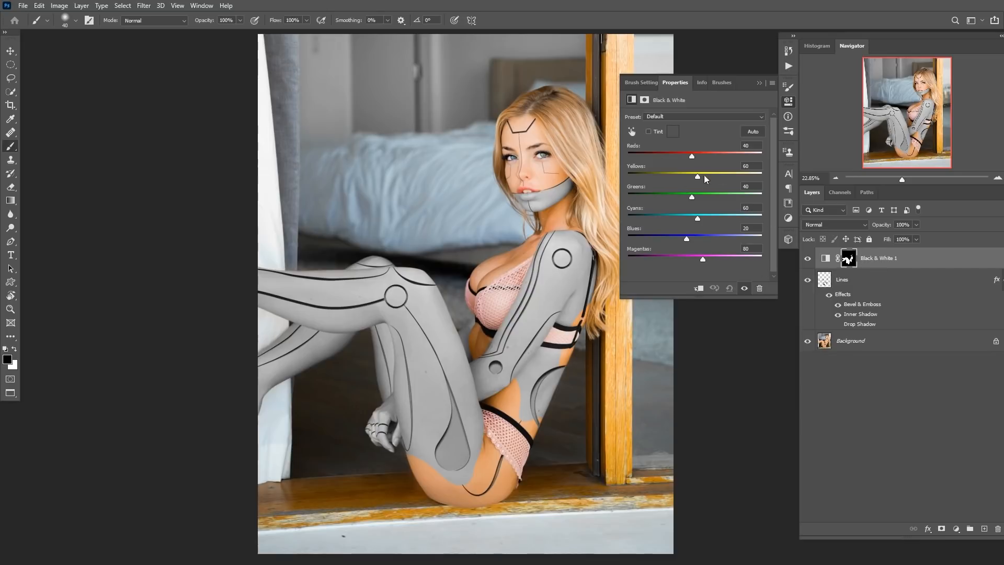
left_click_drag(698, 175, 655, 177)
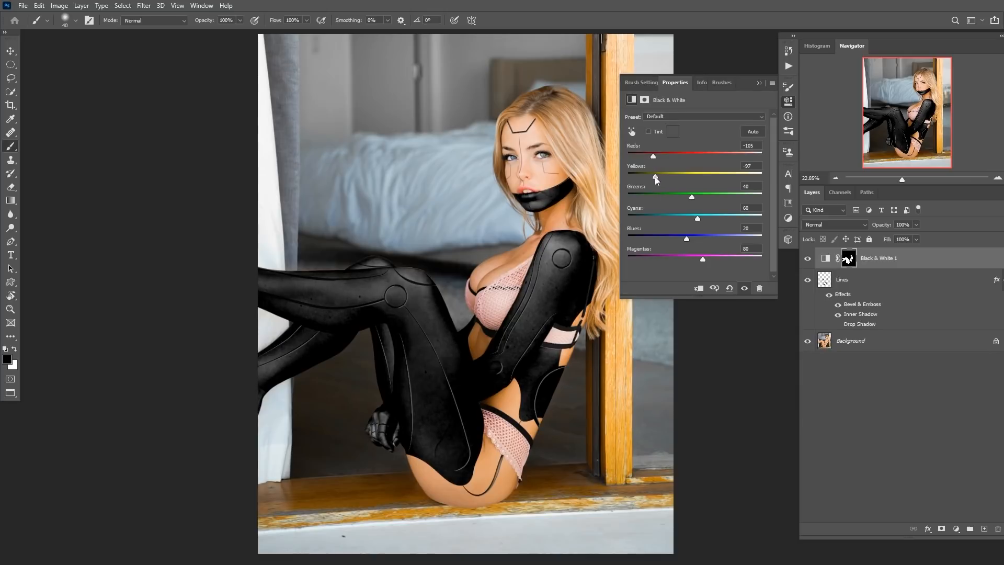
Zoom in to examine the black-and-white treatment on the body's surface.
left_click_drag(558, 299, 579, 310)
left_click_drag(547, 314, 526, 290)
left_click_drag(354, 362, 535, 271)
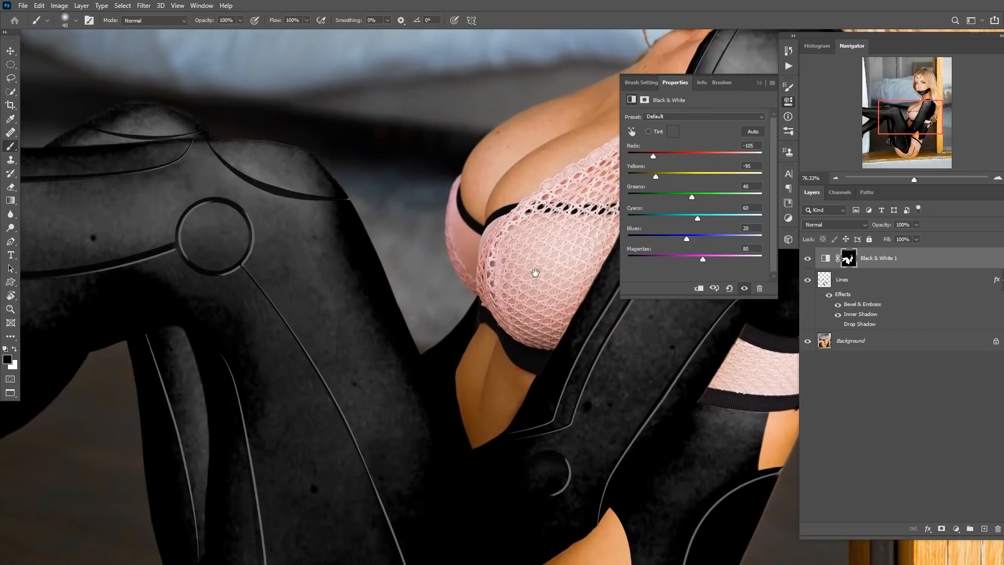
left_click_drag(314, 260, 340, 265)
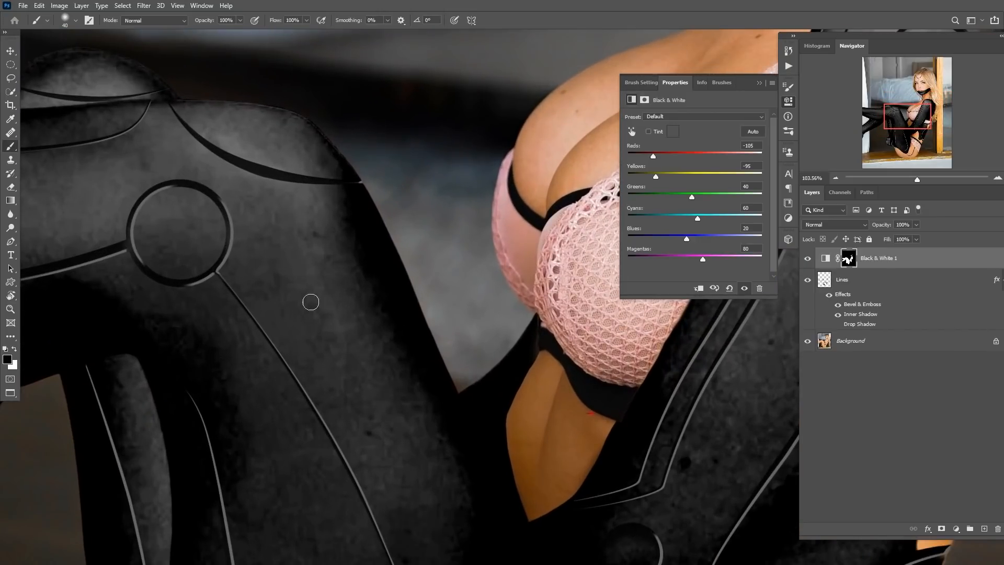
left_click_drag(404, 313, 327, 289)
left_click_drag(401, 291, 356, 297)
left_click_drag(436, 244, 455, 163)
left_click_drag(377, 299, 421, 308)
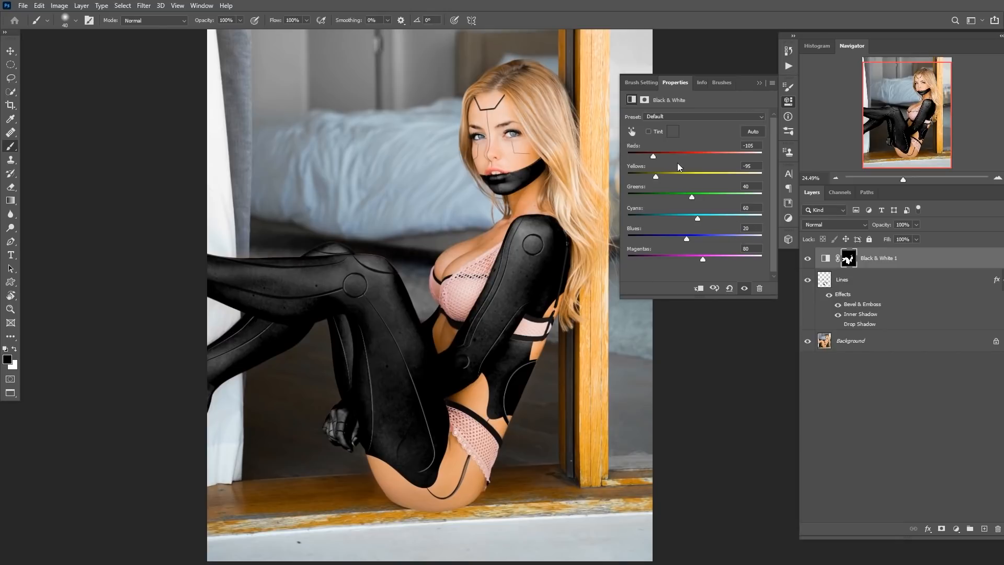
Set the Black & White layer's blend mode to Luminosity and adjust Reds to -25 and Yellows to -9.
left_click(838, 224)
left_click(826, 473)
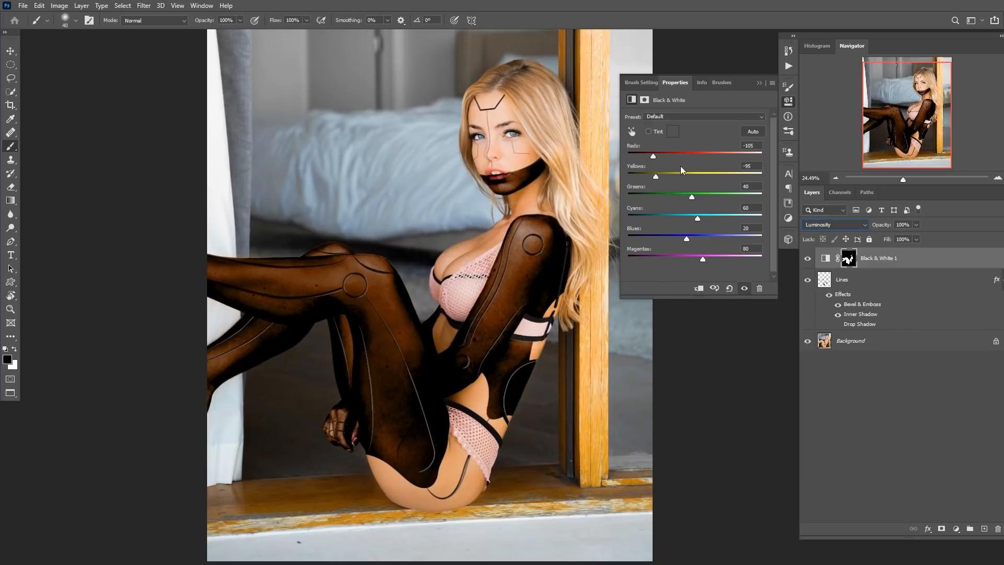
left_click_drag(658, 173, 681, 175)
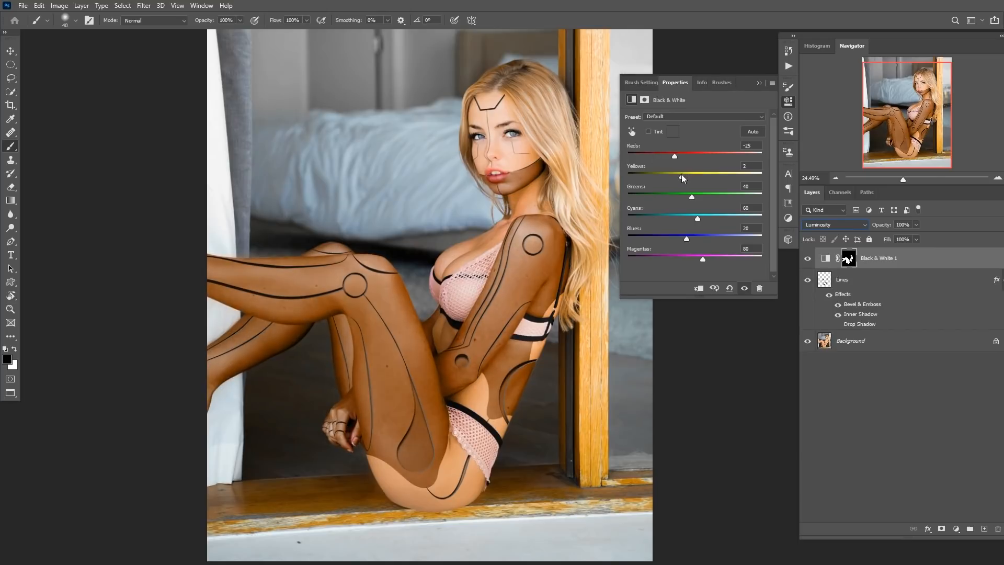
Add a Hue/Saturation adjustment layer and copy the Black & White layer's mask onto it, replacing its mask.
left_click(956, 529)
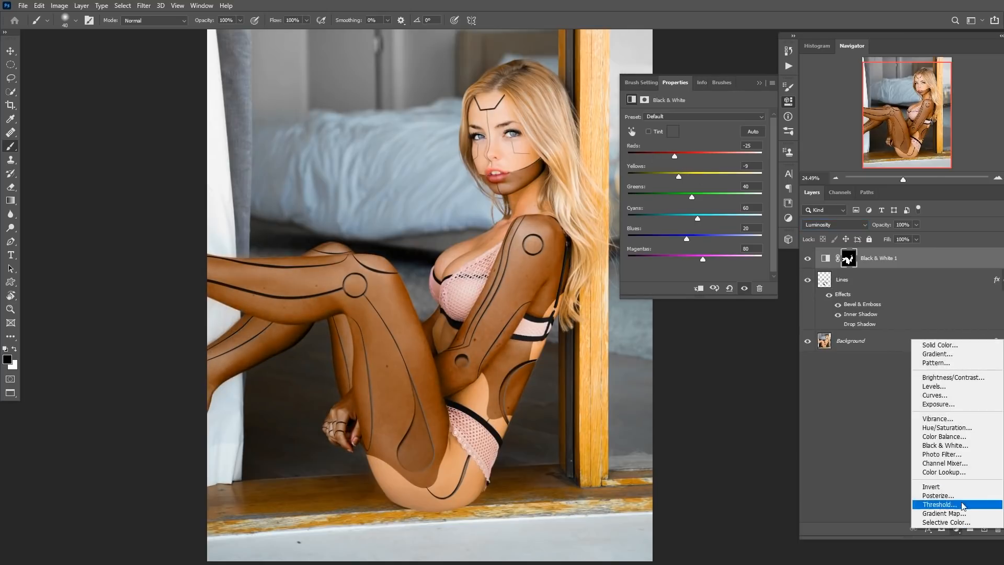
left_click(952, 428)
left_click_drag(848, 281, 848, 259)
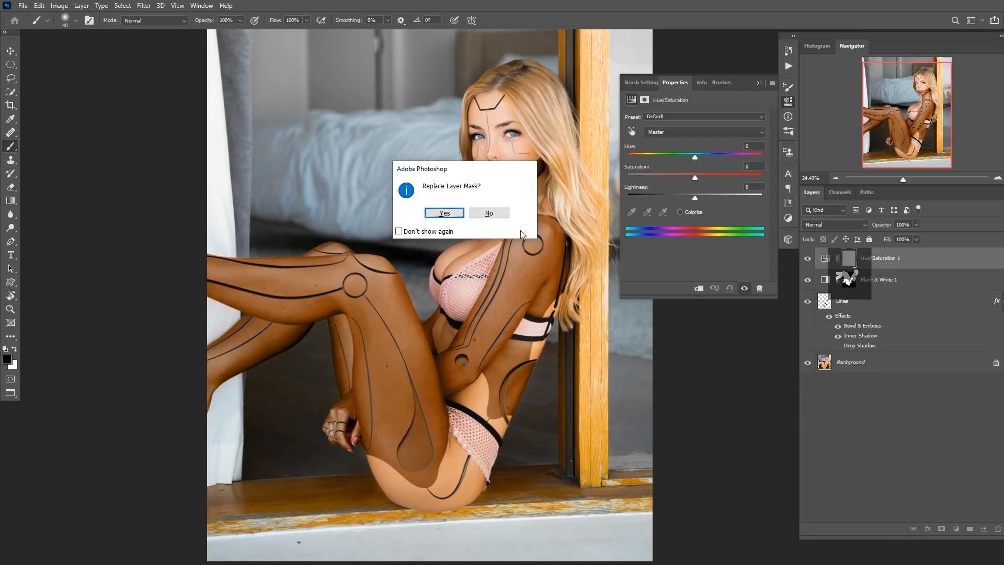
left_click(444, 213)
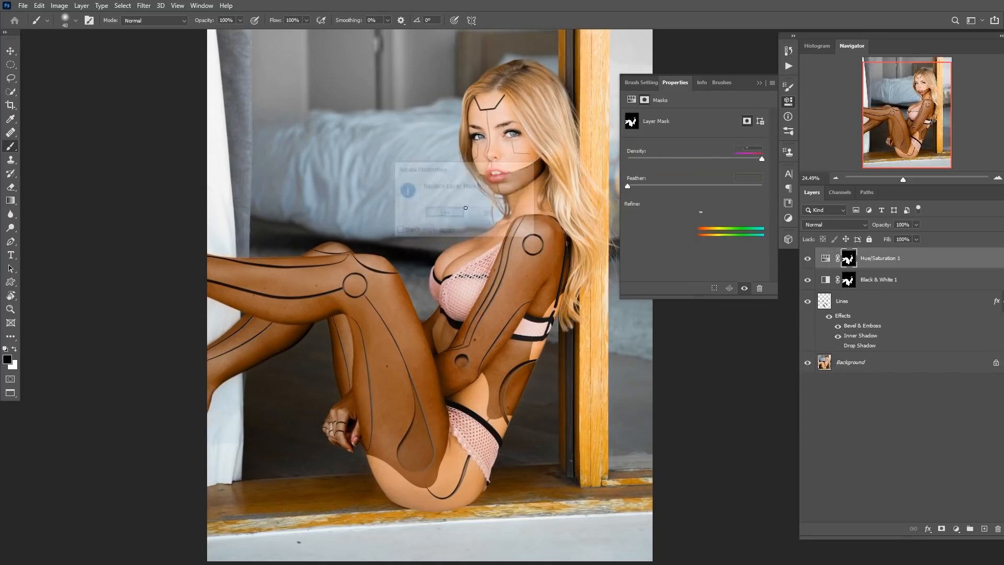
Set the Hue/Saturation Lightness to -100 for both the Reds and the Yellows channels.
left_click(825, 258)
left_click(684, 134)
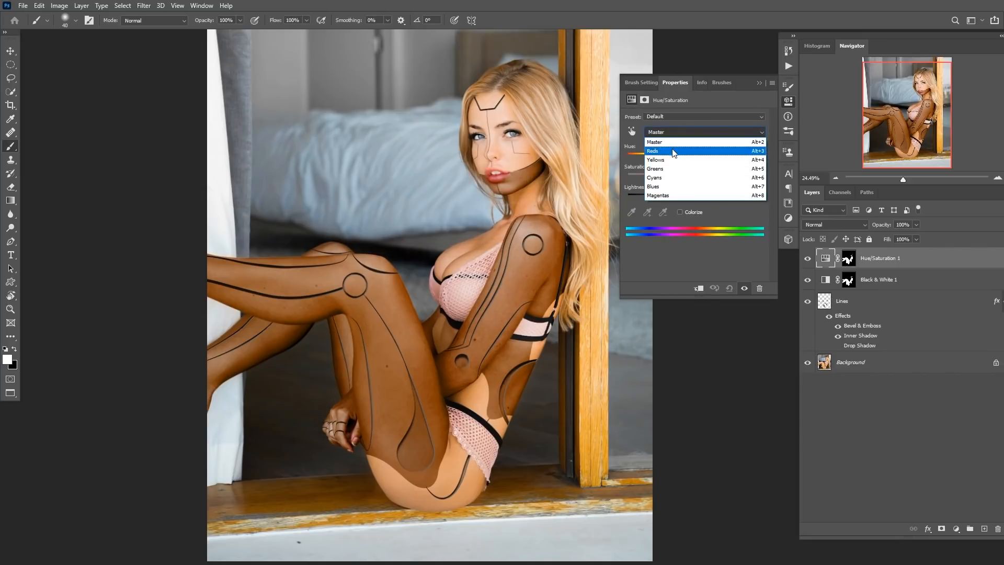
left_click(674, 152)
left_click_drag(690, 196, 624, 197)
left_click(694, 133)
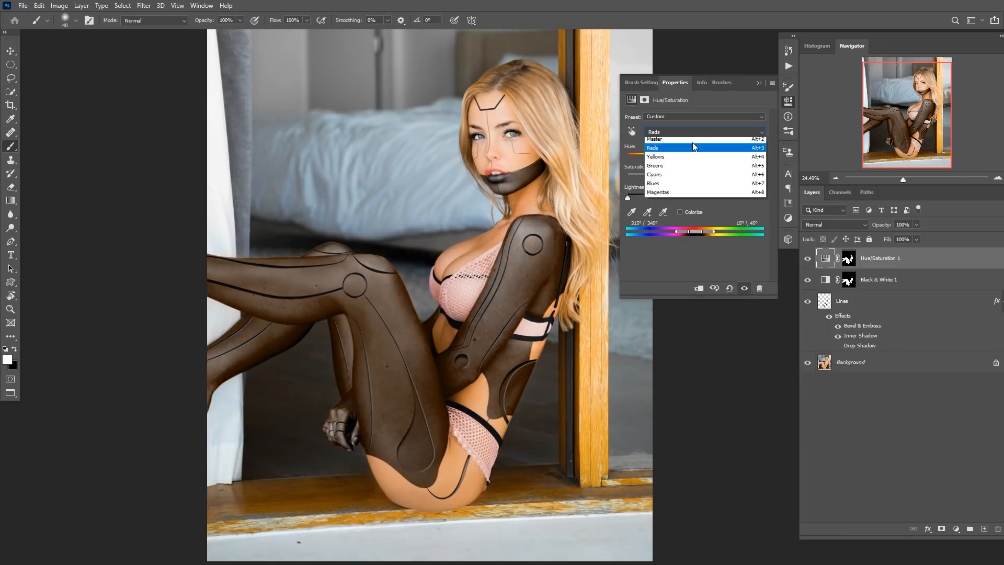
left_click(688, 160)
left_click_drag(697, 195, 583, 213)
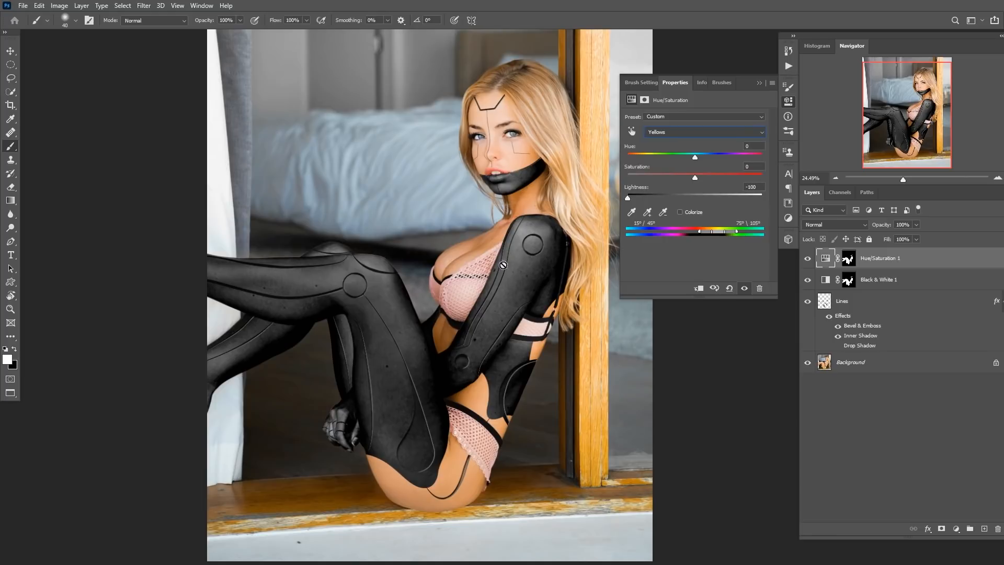
Add a Curves adjustment layer and copy the same body mask onto it, replacing its mask.
left_click(956, 529)
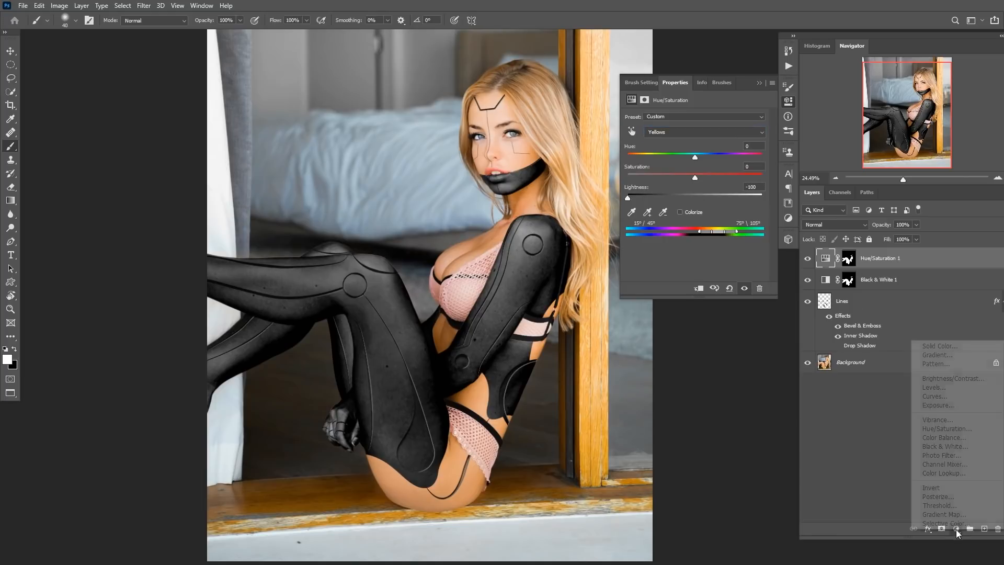
left_click(955, 399)
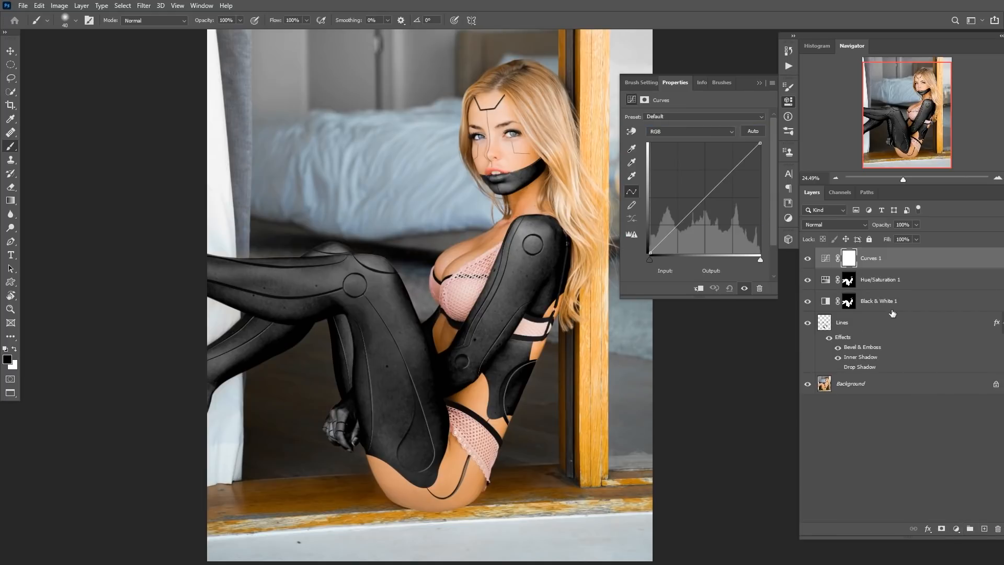
left_click_drag(851, 280, 848, 258)
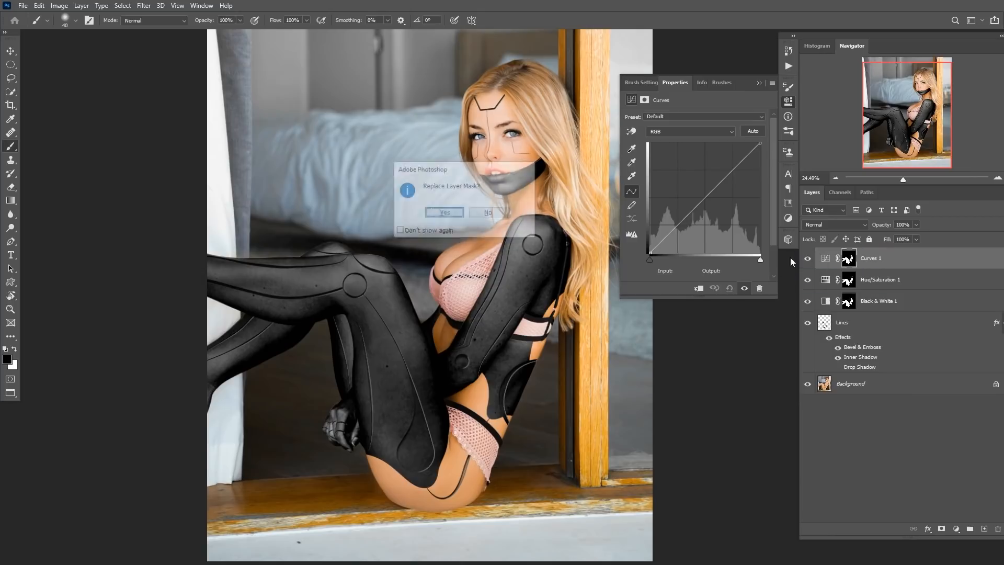
key("Return")
left_click(833, 224)
left_click(824, 266)
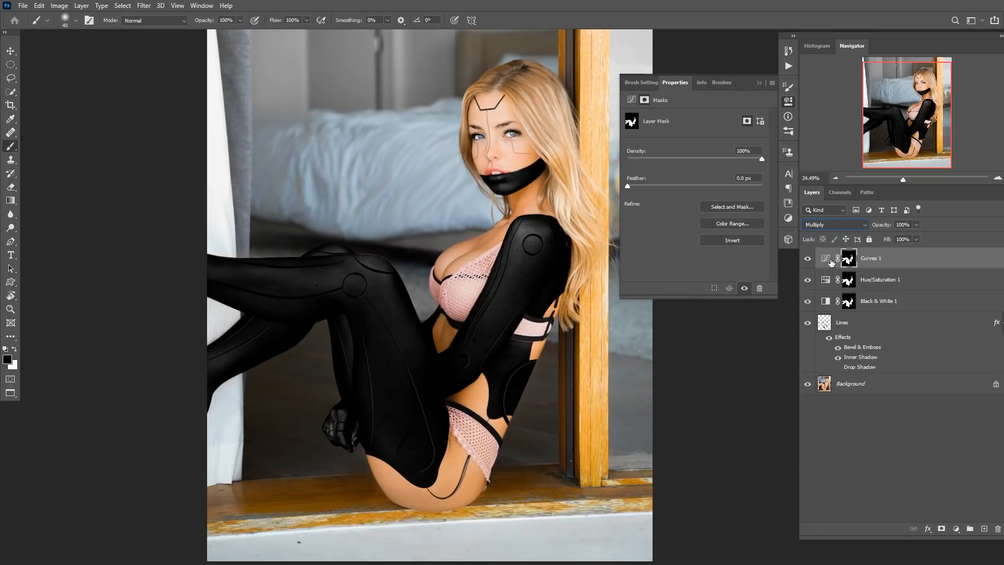
key("ctrl+z")
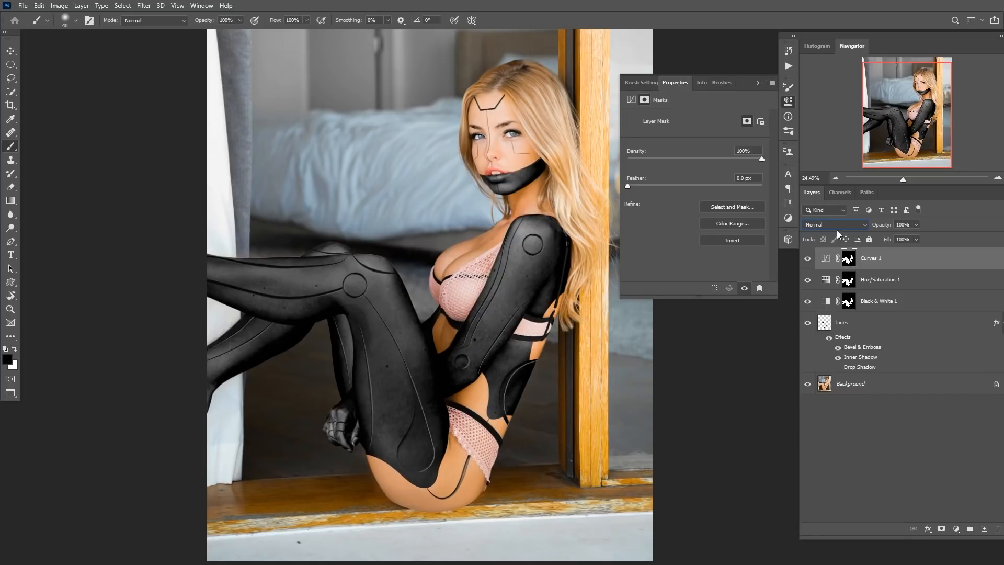
Darken the Curves by lowering the white point and pulling a midtone point to input 149, output 90.
left_click(827, 258)
left_click_drag(759, 143, 760, 163)
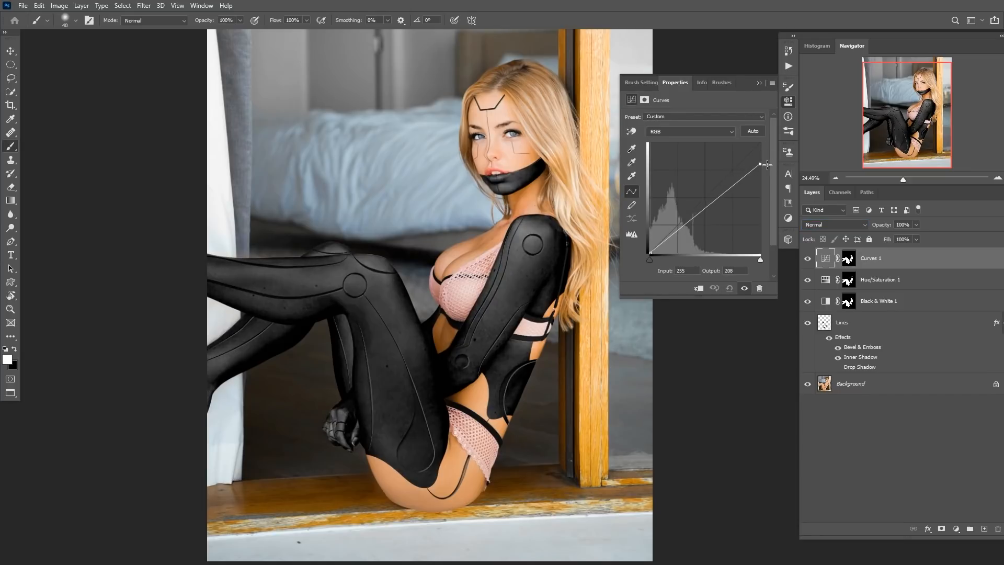
left_click_drag(713, 205, 714, 213)
left_click_drag(761, 163, 760, 169)
left_click(715, 214)
left_click_drag(382, 278, 408, 286)
left_click_drag(414, 348, 391, 263)
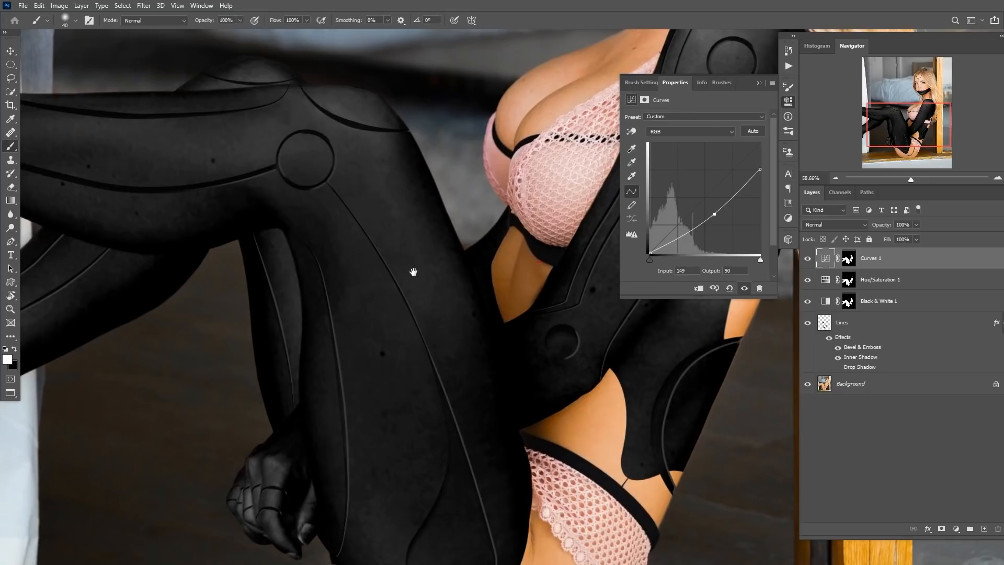
left_click_drag(564, 201, 467, 273)
left_click_drag(466, 272, 442, 318)
left_click_drag(379, 299, 410, 302)
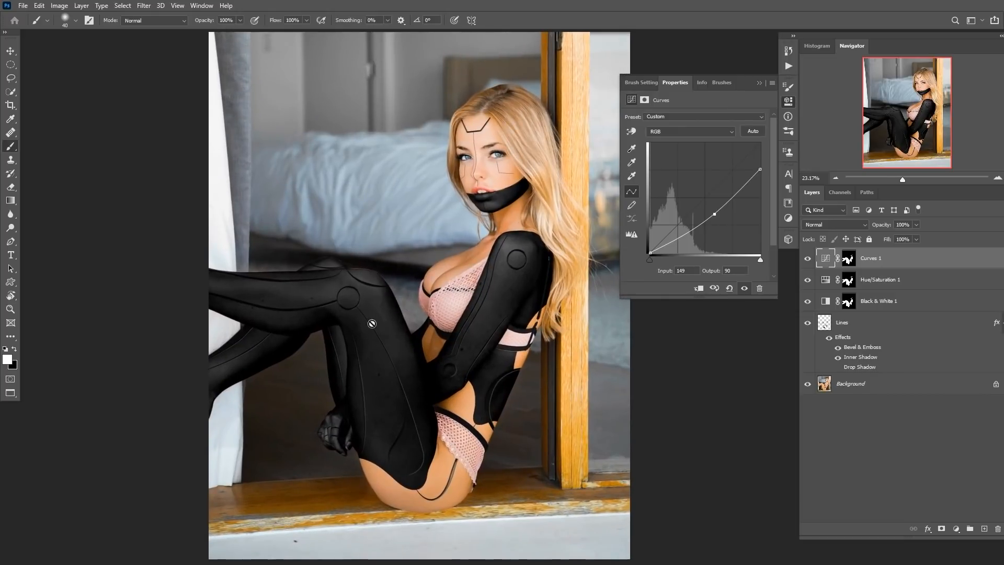
Add a second Curves adjustment layer and copy the body mask onto it.
left_click_drag(363, 328, 419, 333)
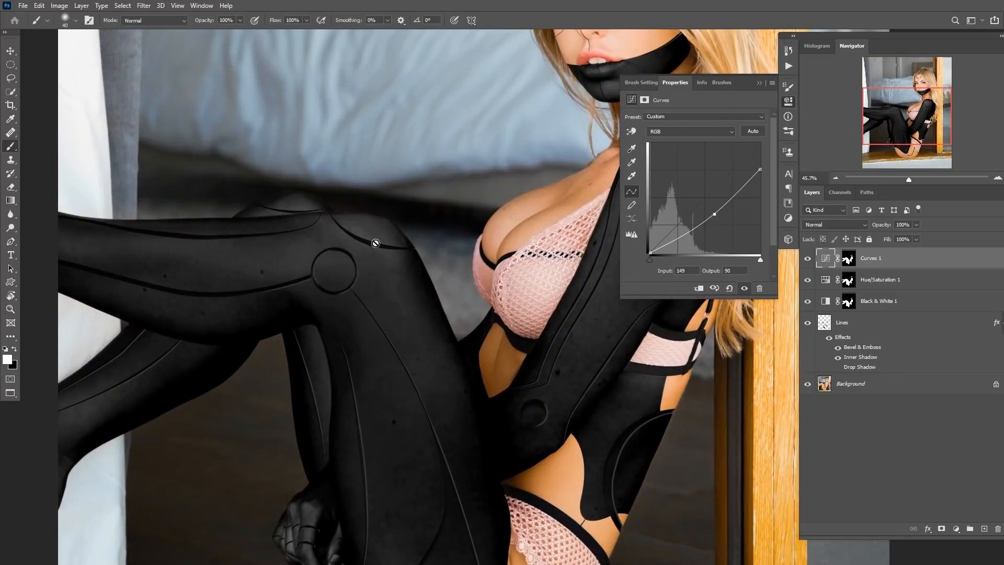
left_click_drag(495, 324, 444, 292)
left_click_drag(444, 292, 465, 279)
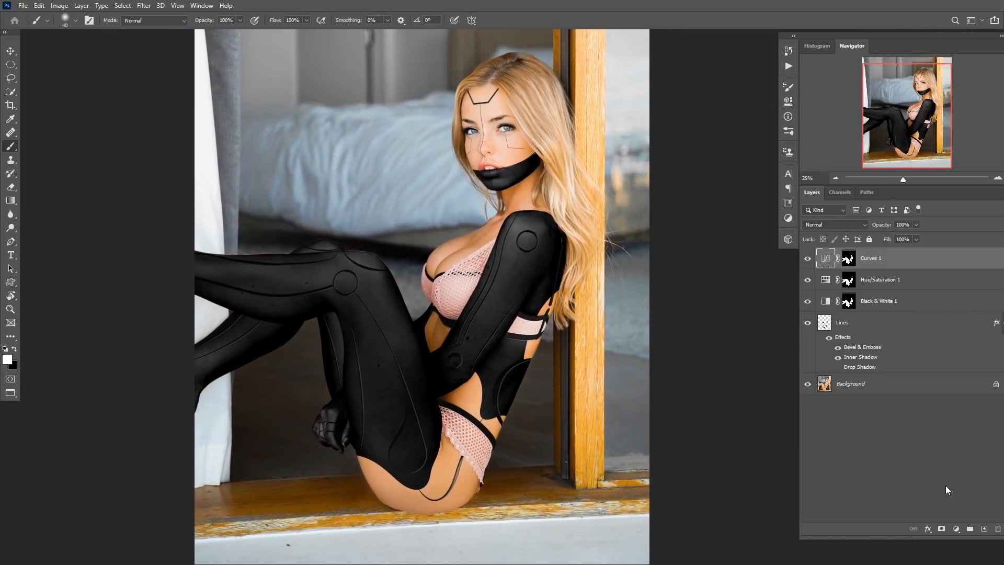
left_click(956, 529)
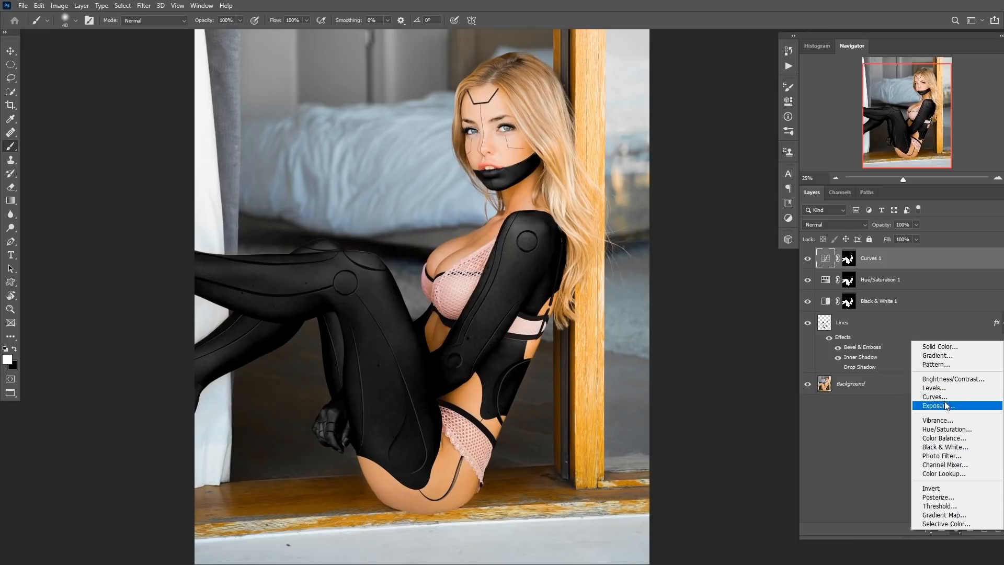
left_click(947, 401)
left_click_drag(853, 281, 852, 257)
Brighten the new Curves by raising a midtone point to input 97, output 164.
left_click(444, 213)
left_click(825, 258)
left_click_drag(694, 209, 691, 182)
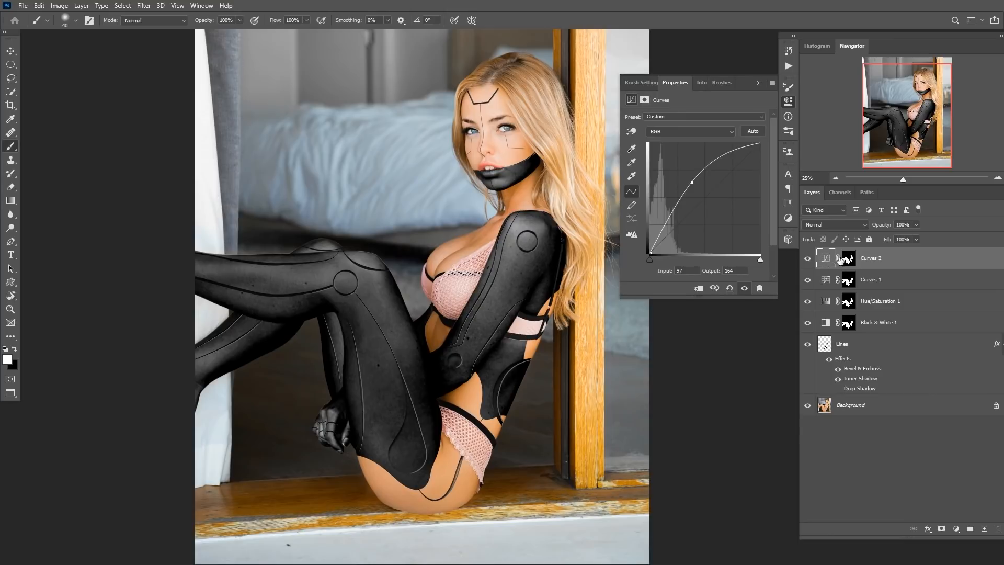
Group the brightening Curves layer, give the group a black mask, and name the group Highlights.
key("ctrl+g")
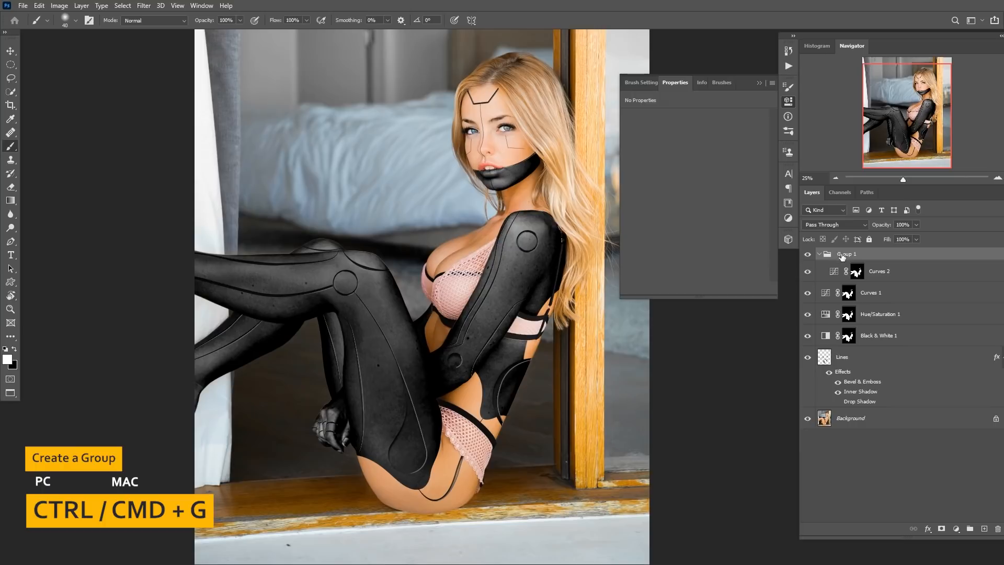
left_click(942, 529, "alt")
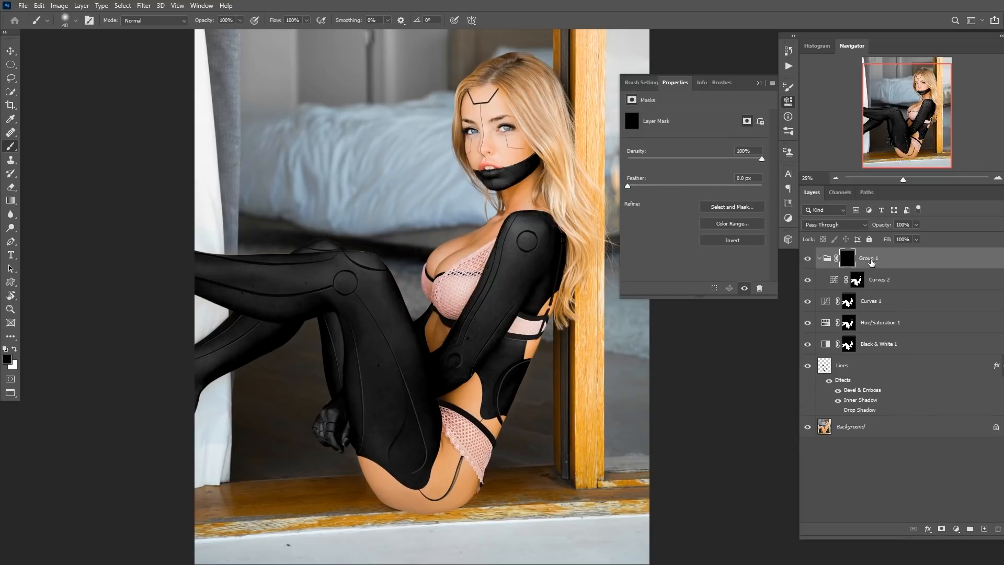
double_click(869, 258)
type("Highlights")
key("Return")
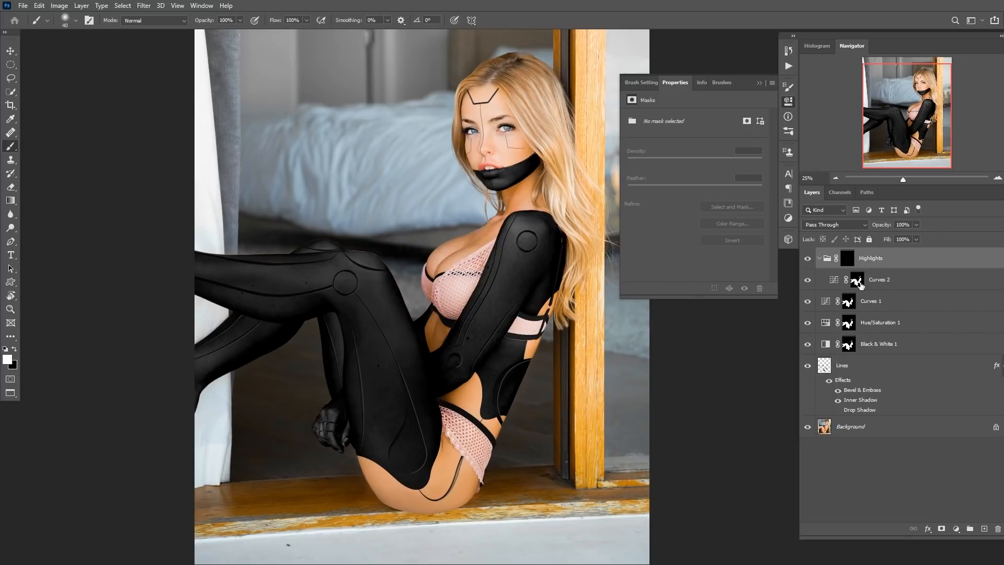
Paint soft white highlights on the Highlights group mask over the arm and thigh with a soft round brush at 10% opacity.
left_click(848, 259)
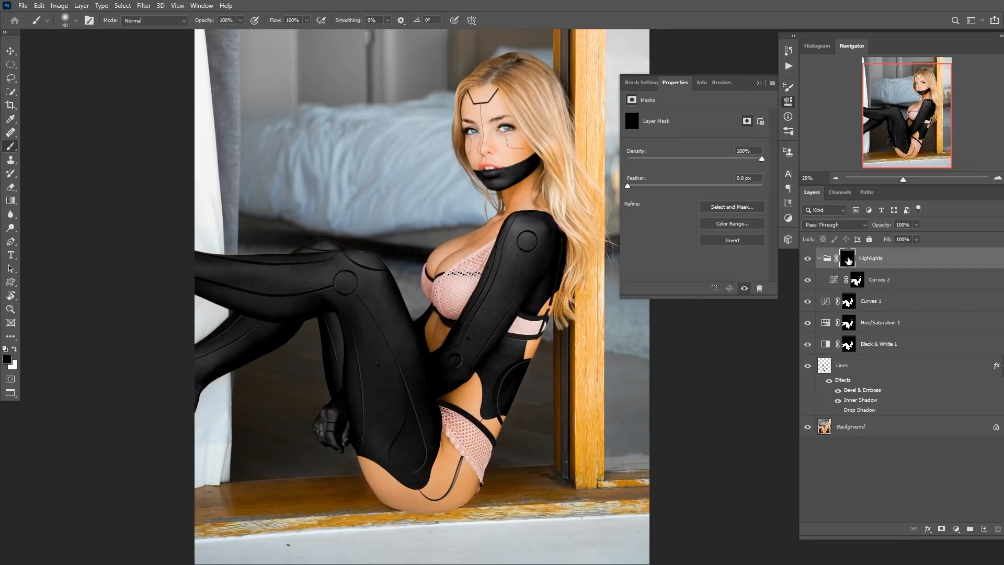
key("bracketright")
key("bracketright")
key("bracketright")
key("bracketright")
key("bracketright")
key("bracketright")
key("bracketright")
key("bracketright")
right_click(508, 287)
left_click(583, 285)
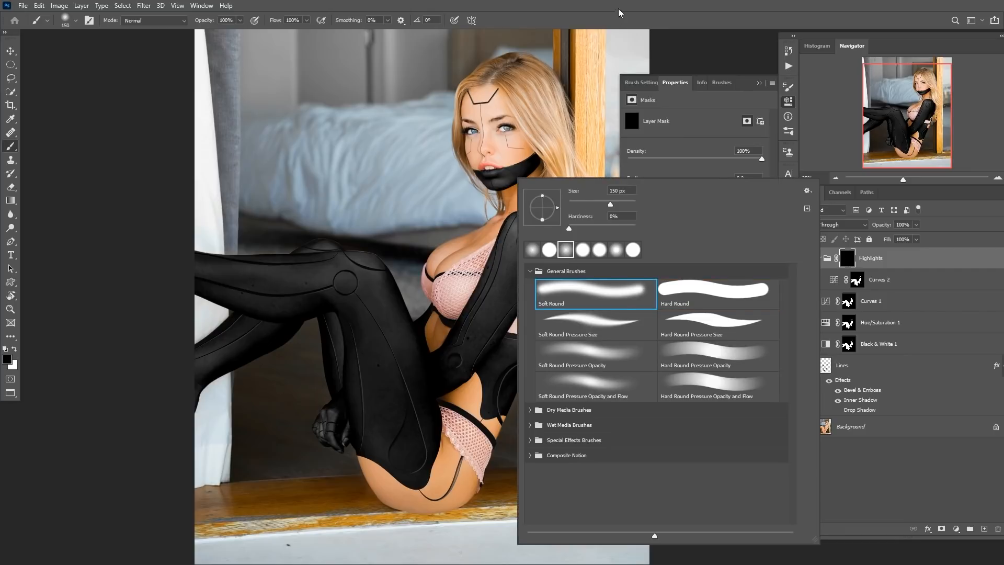
left_click(564, 31)
key("1")
key("bracketright")
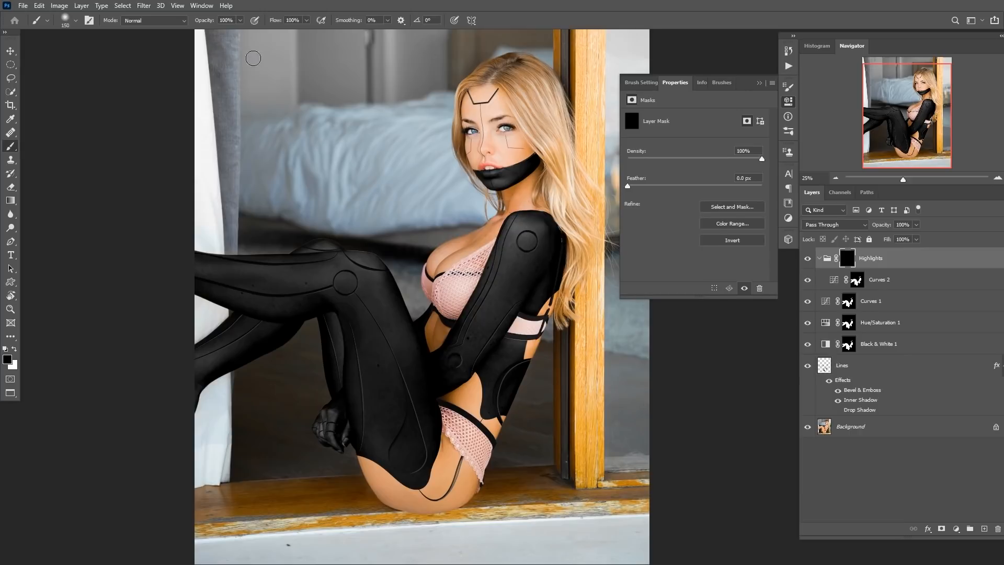
key("x")
key("bracketright")
key("bracketright")
mouse_move(494, 297)
left_mouse_down()
mouse_move(510, 256)
mouse_move(455, 341)
mouse_move(494, 292)
mouse_move(430, 352)
left_mouse_up()
key("bracketright")
mouse_move(345, 272)
left_mouse_down()
mouse_move(235, 273)
mouse_move(292, 273)
left_mouse_up()
Resize the brush and paint another highlight stroke along the upper leg toward the knee on the Highlights mask.
key("bracketleft")
key("bracketleft")
key("bracketleft")
key("bracketleft")
key("bracketleft")
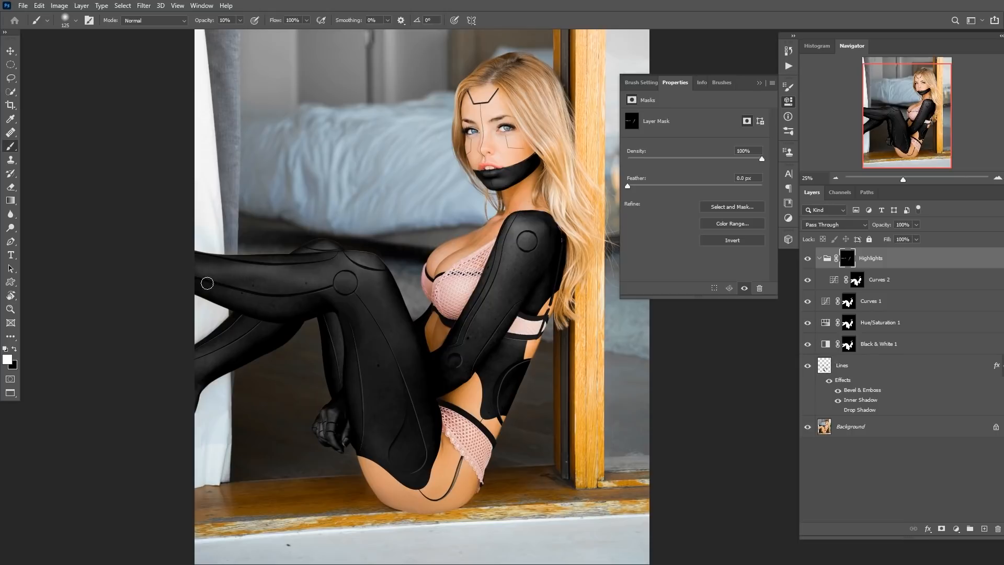
key("bracketright")
key("bracketright")
key("bracketright")
key("bracketright")
key("bracketleft")
key("bracketleft")
key("bracketleft")
key("bracketleft")
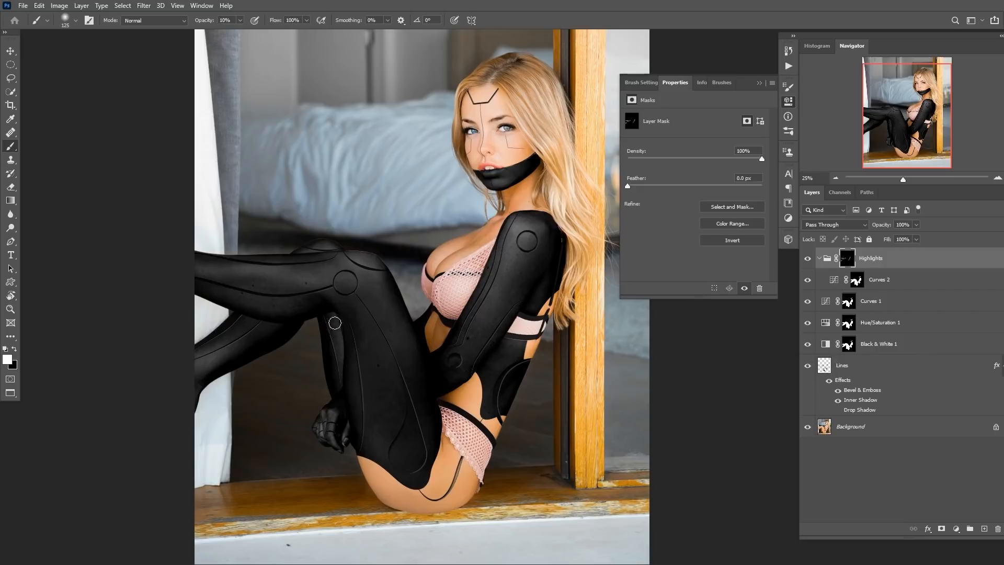
key("bracketright")
key("bracketright")
key("bracketright")
key("bracketright")
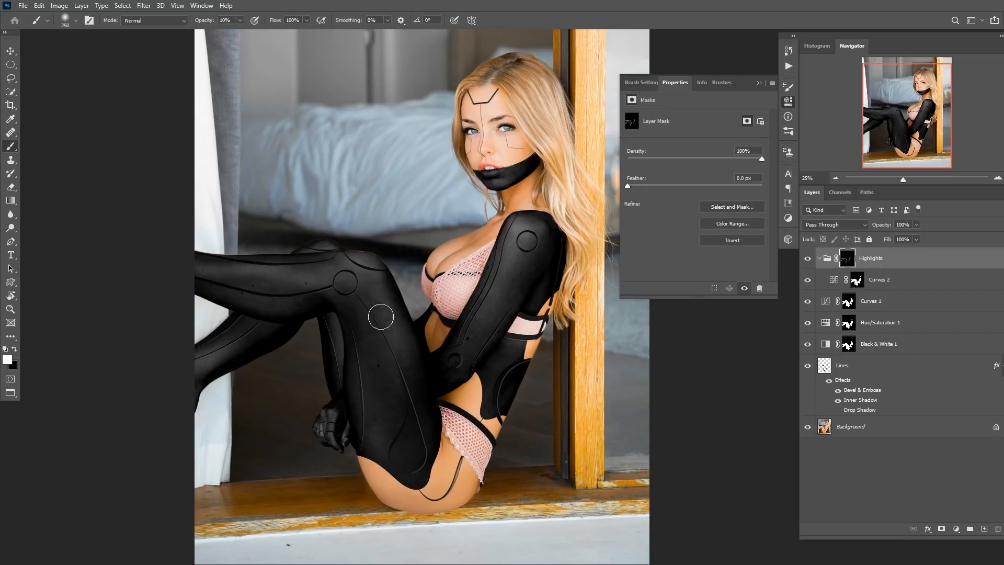
key("bracketleft")
key("bracketleft")
key("bracketleft")
key("bracketleft")
key("bracketleft")
mouse_move(351, 283)
left_mouse_down()
mouse_move(408, 292)
mouse_move(440, 262)
left_mouse_up()
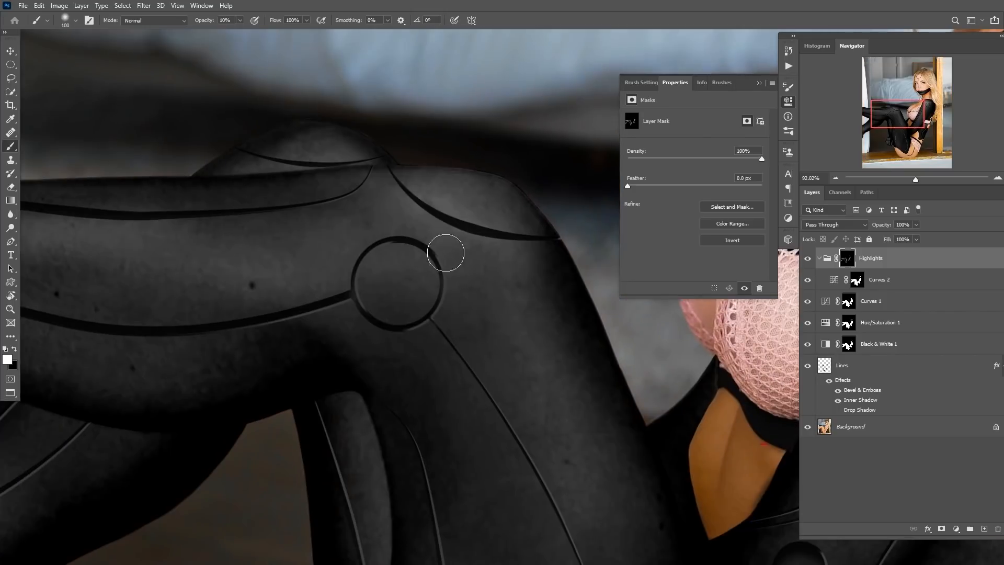
Paint further highlight strokes on the leg and forearm of the Highlights mask.
key("f")
left_click_drag(522, 357, 494, 332)
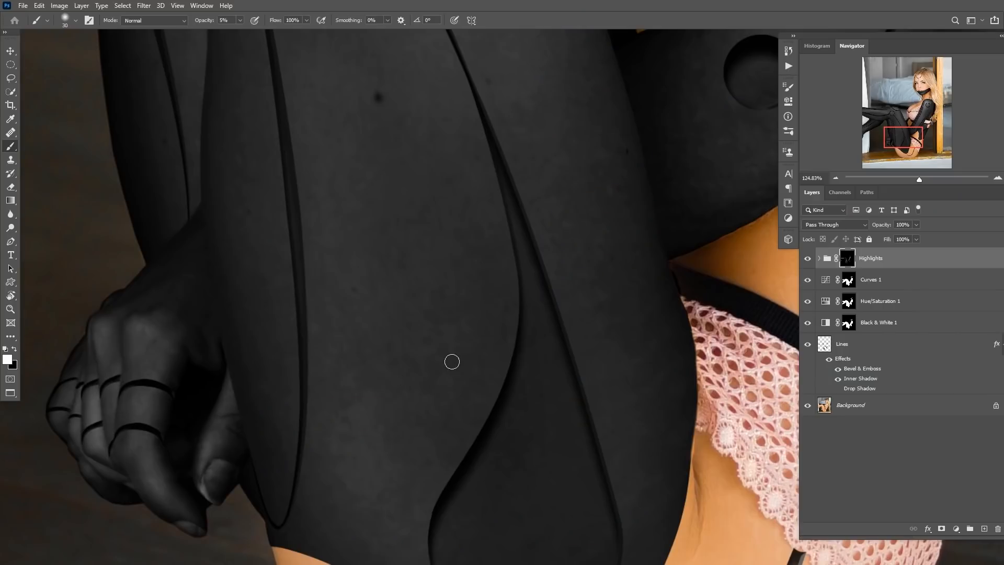
left_click_drag(453, 359, 389, 408)
left_click_drag(513, 343, 481, 345)
Rename the first Curves layer Dark and nudge its midtone point to input 156, output 89.
left_click(827, 282)
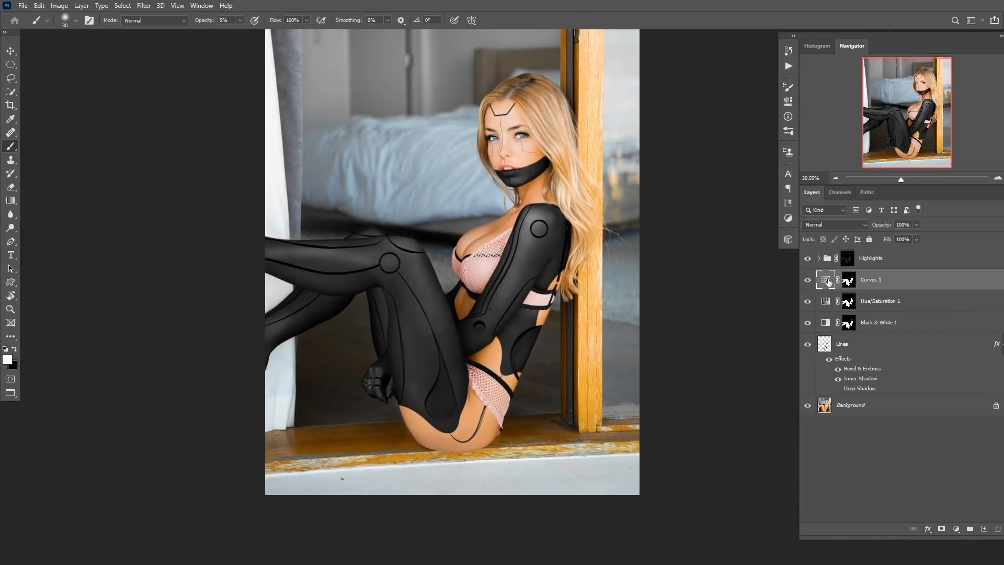
double_click(828, 282)
double_click(872, 280)
type("Dark")
key("Return")
left_click_drag(713, 216, 717, 218)
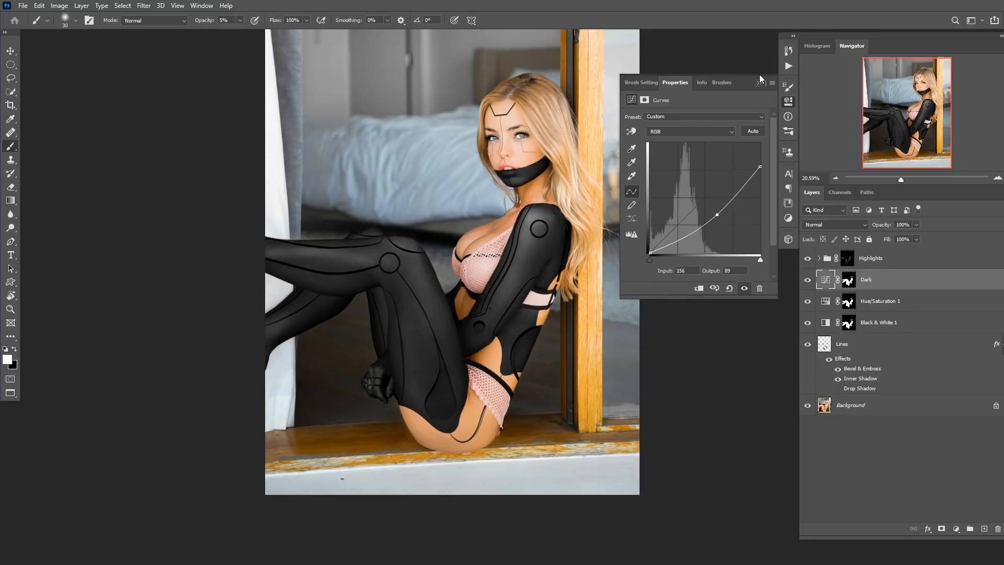
Group the Highlights, Dark, Hue/Saturation and Black & White layers into a group named Dark skin.
left_click(759, 83)
left_click(829, 259)
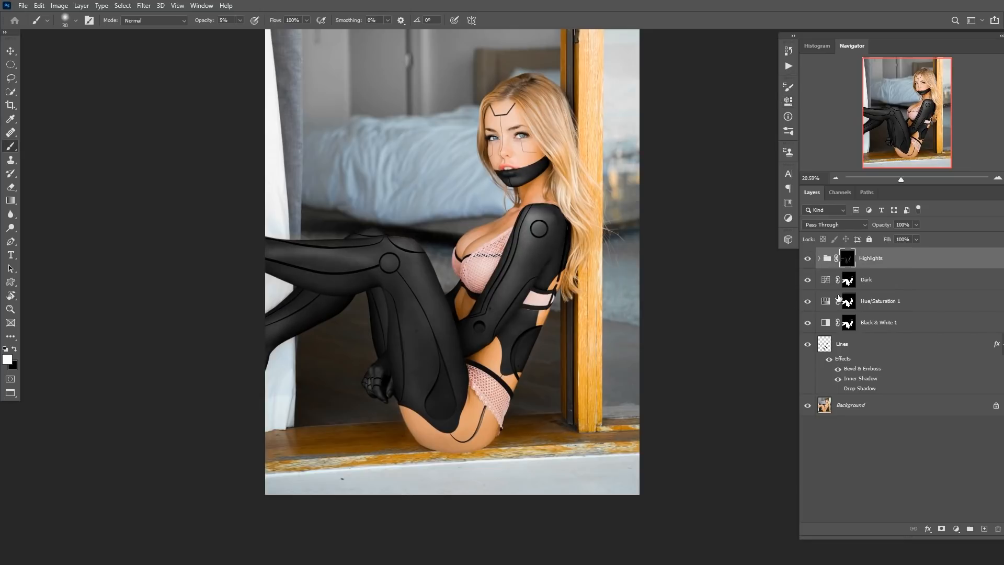
left_click(828, 326, "shift")
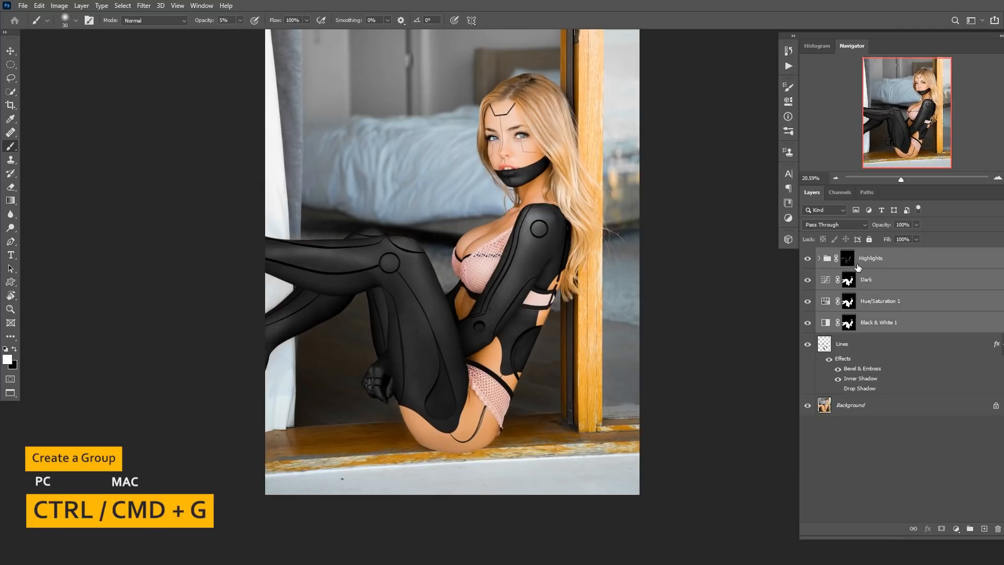
key("ctrl+g")
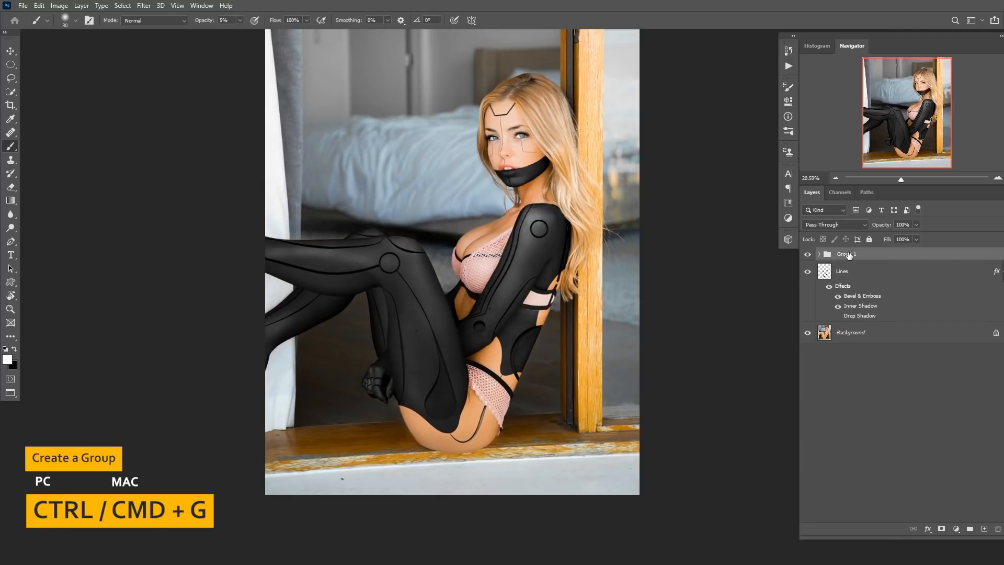
double_click(848, 254)
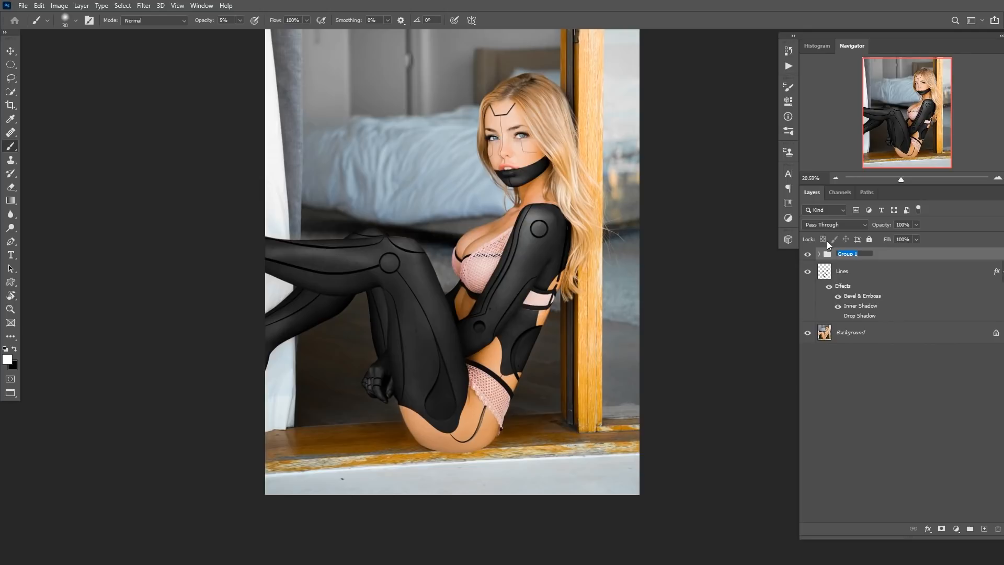
type("D")
key("Return")
Toggle the Dark skin group and Lines layer visibility to compare the effect before and after.
left_click(807, 254)
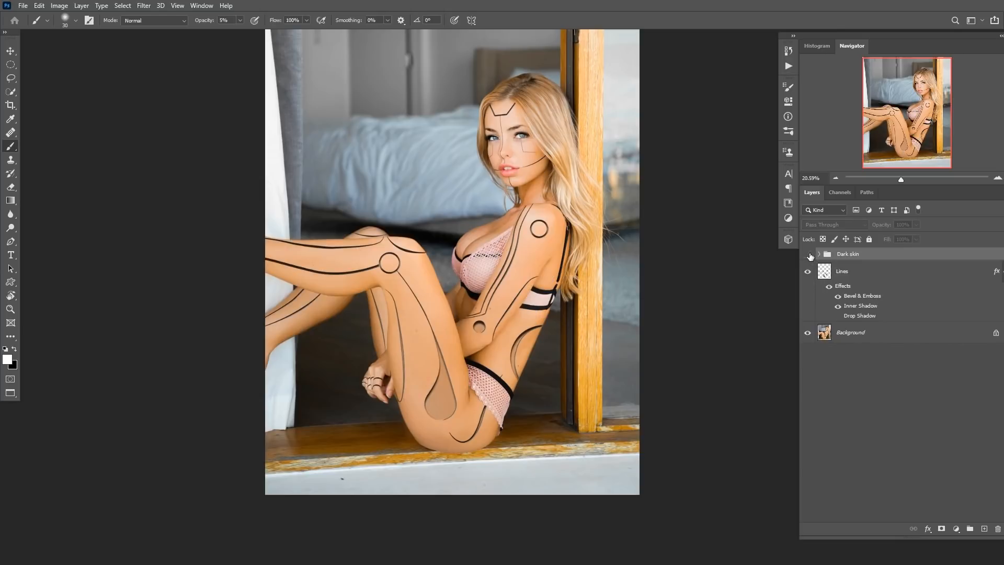
left_click(808, 255)
left_click(807, 272)
left_click(807, 254)
left_click(808, 254)
left_click(807, 271)
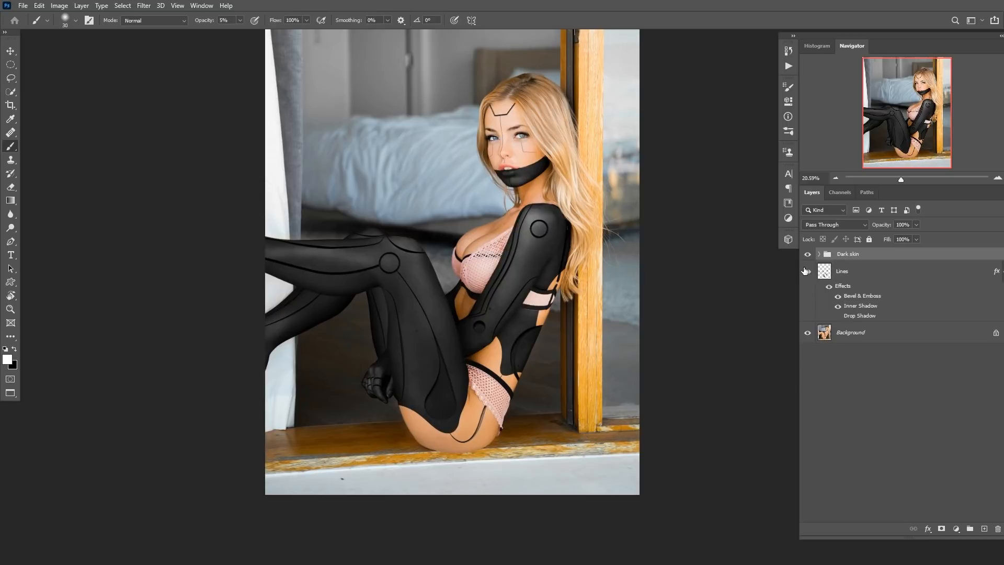
Create a new empty layer above the Background and name it R.
left_click(842, 334)
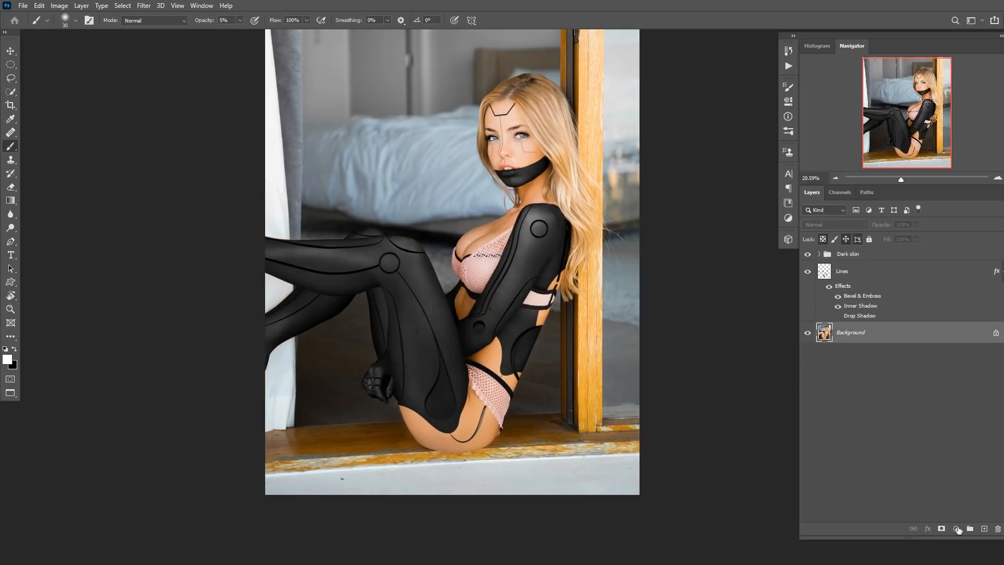
left_click(984, 529)
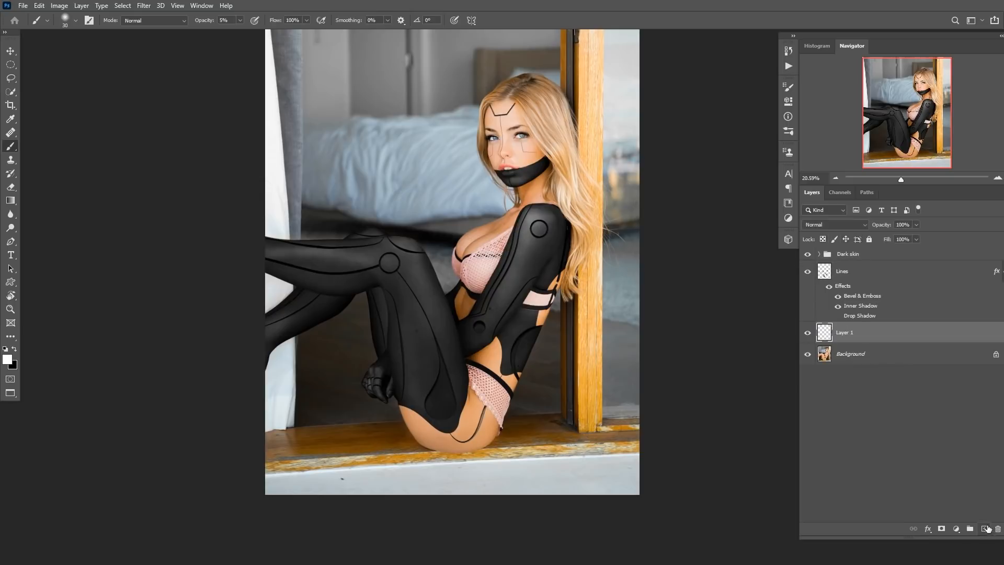
double_click(846, 334)
type("R")
left_click(417, 341, "ctrl")
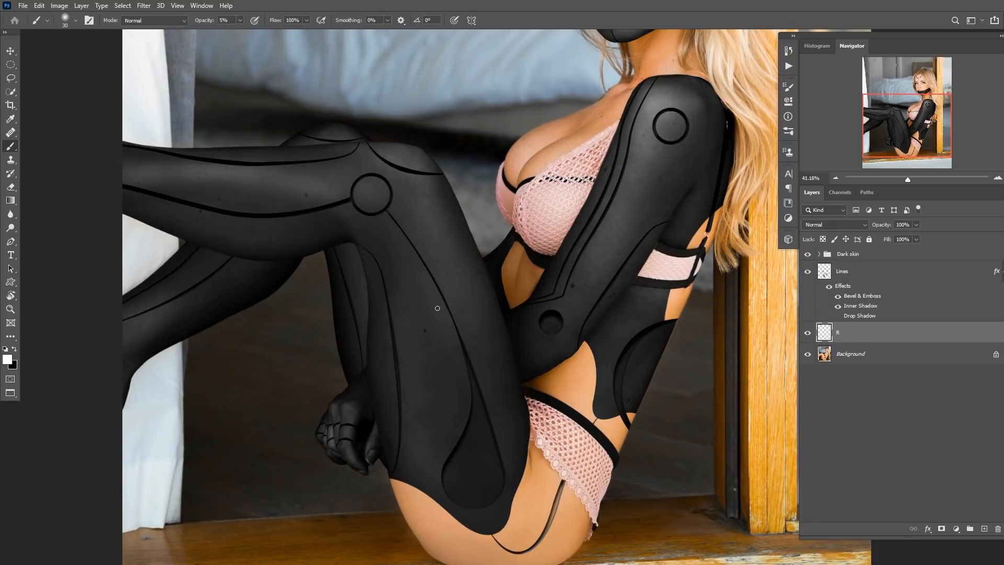
Heal spots on the lower leg and hip with the Healing Brush, sampling Current & Below, onto the R layer.
key("j")
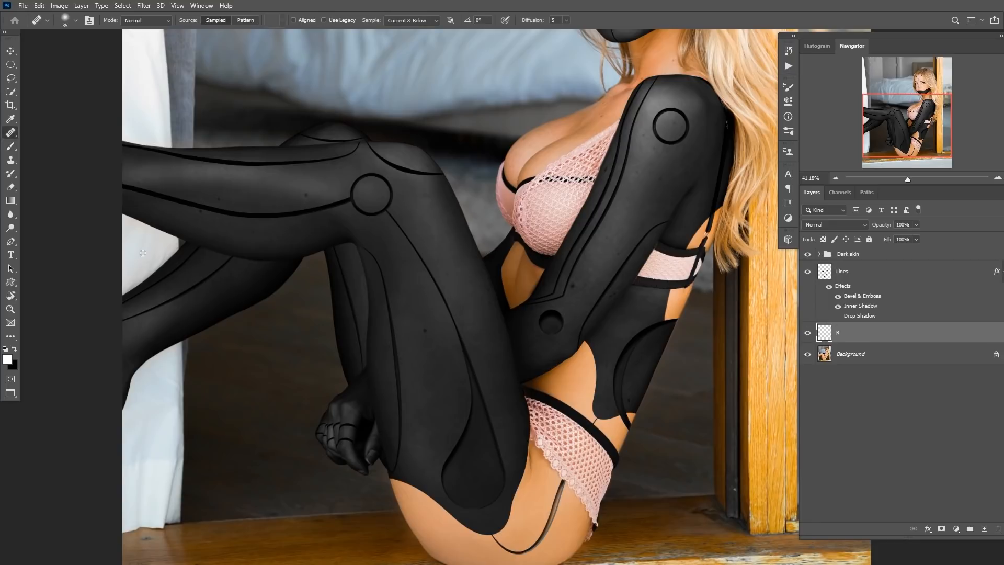
right_click(11, 134)
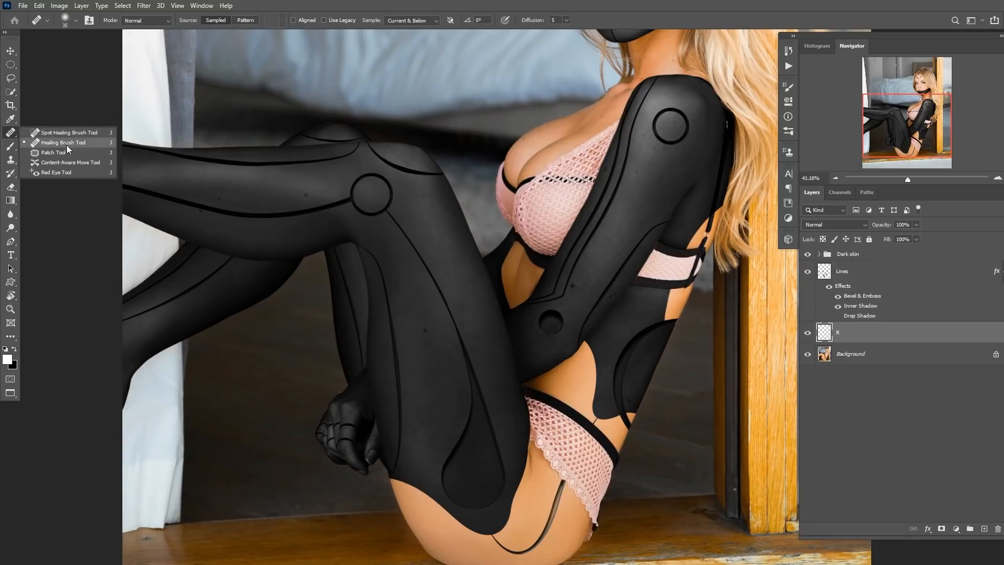
left_click(68, 143)
scroll(429, 338, "up", 3)
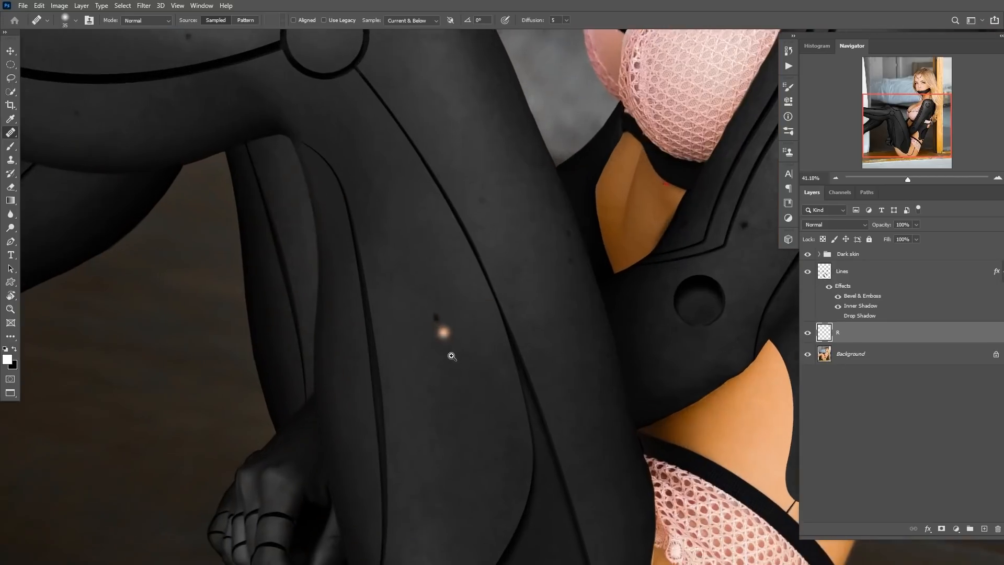
left_click(437, 318)
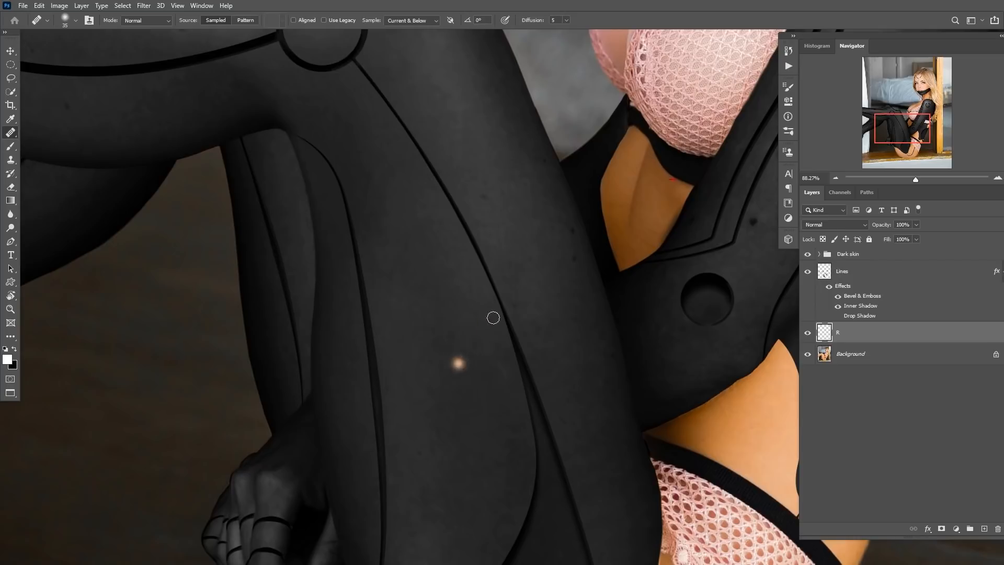
scroll(419, 278, "right", 3)
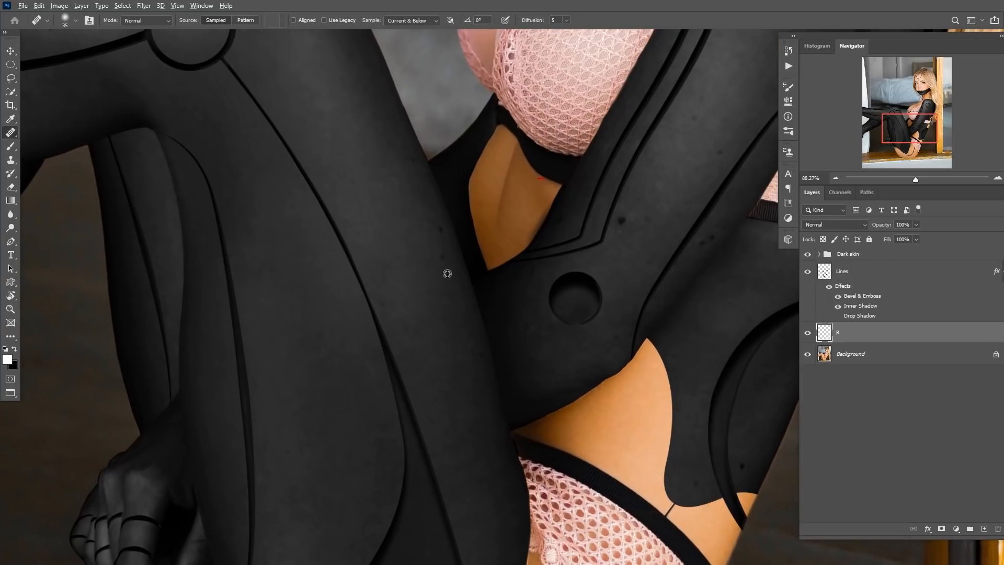
scroll(442, 259, "down", 2)
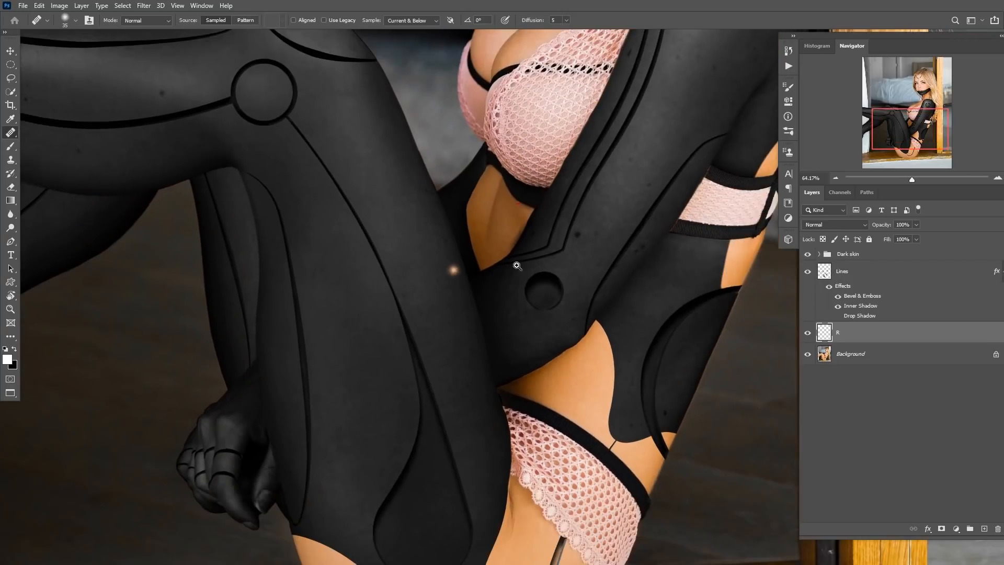
scroll(580, 254, "down", 1)
left_click_drag(591, 231, 525, 297)
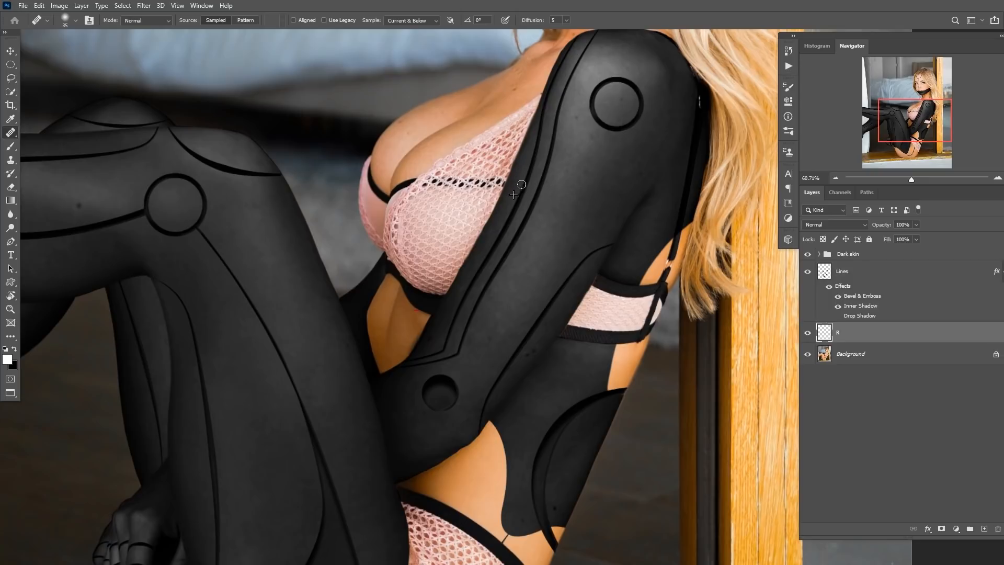
left_click_drag(308, 288, 523, 303)
Heal more spots on the thigh and chest panel with the Healing Brush.
left_click(297, 232, "alt")
left_click(308, 234)
left_click(212, 239, "alt")
left_click_drag(181, 240, 184, 239)
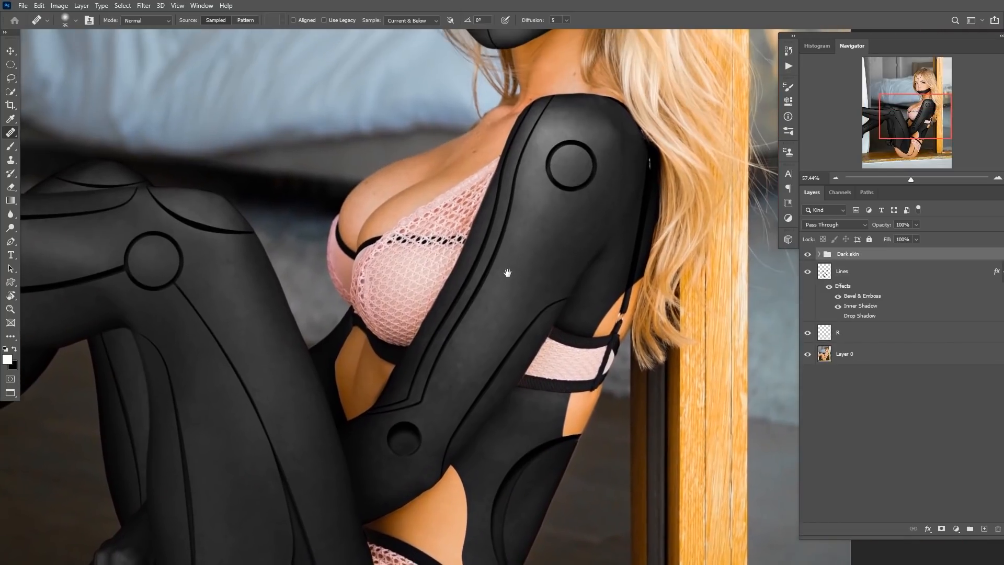
left_click_drag(508, 273, 579, 188)
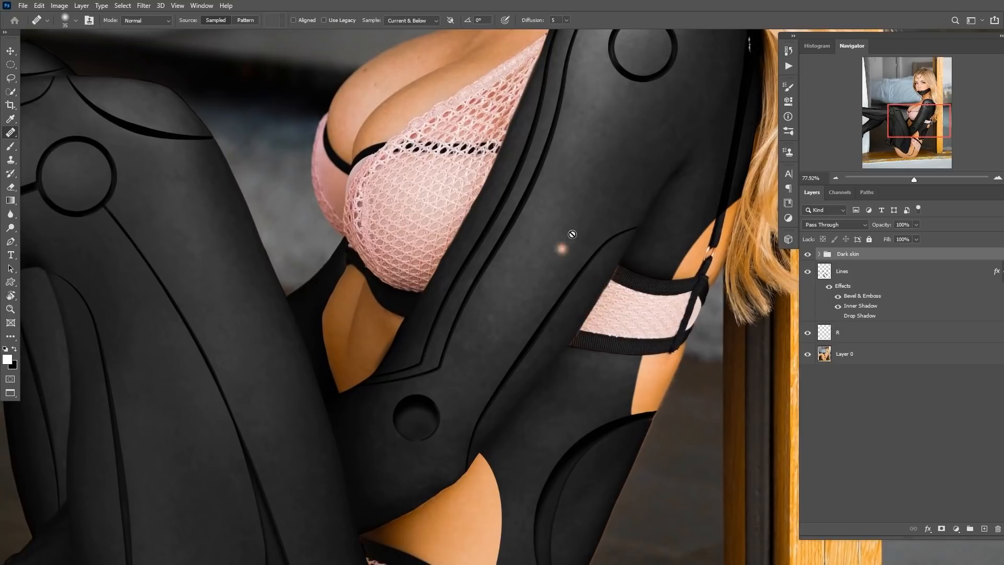
Heal the remaining spots on the chest and waist panel with the Healing Brush.
mouse_move(486, 287)
left_mouse_down()
mouse_move(549, 282)
mouse_move(776, 330)
mouse_move(483, 305)
left_mouse_up()
left_click_drag(482, 305, 448, 289)
left_click_drag(473, 388, 405, 325)
left_click_drag(472, 293, 449, 294)
left_click_drag(482, 277, 469, 320)
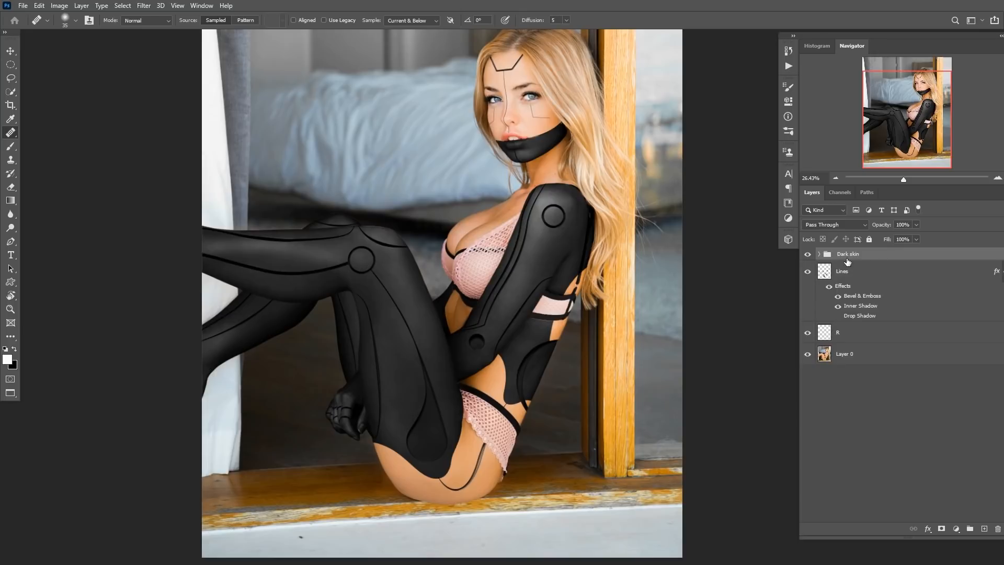
Load the Lines layer as a selection and add it as a mask on the Dark skin group.
left_click(825, 273, "ctrl")
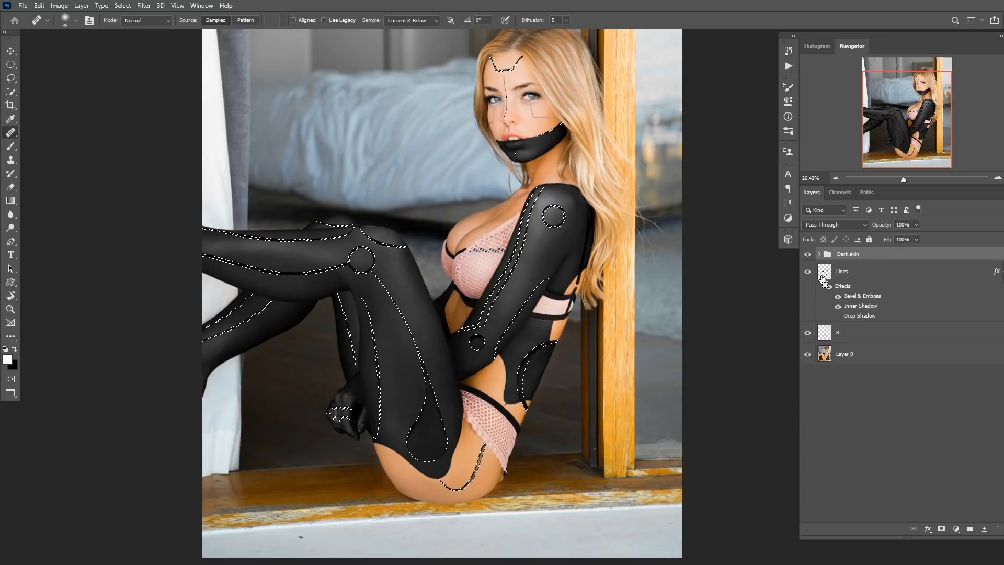
left_click(942, 529, "alt")
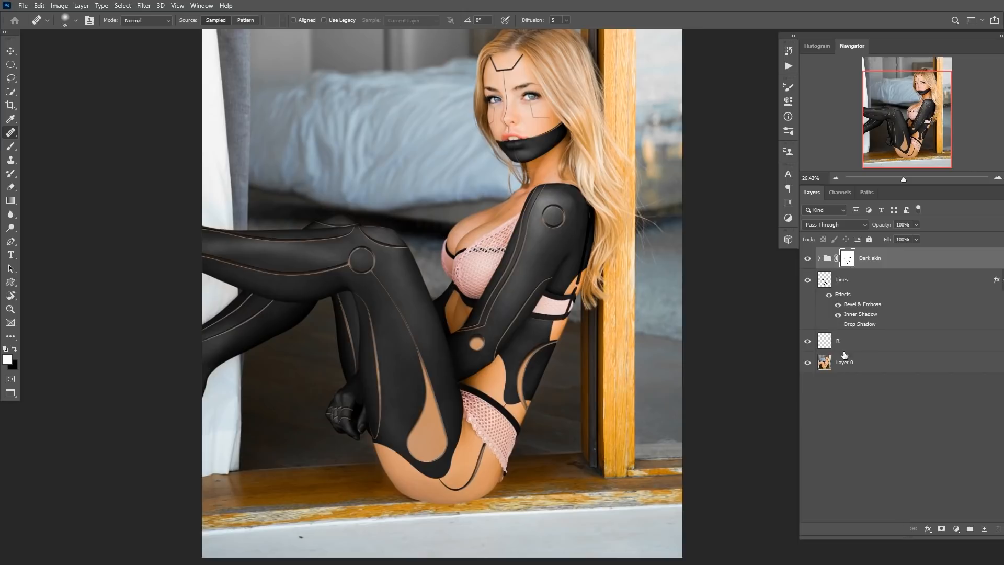
Hide the Dark skin group and Lines layer, then stamp the visible layers into a new merged layer above R.
left_click(840, 366)
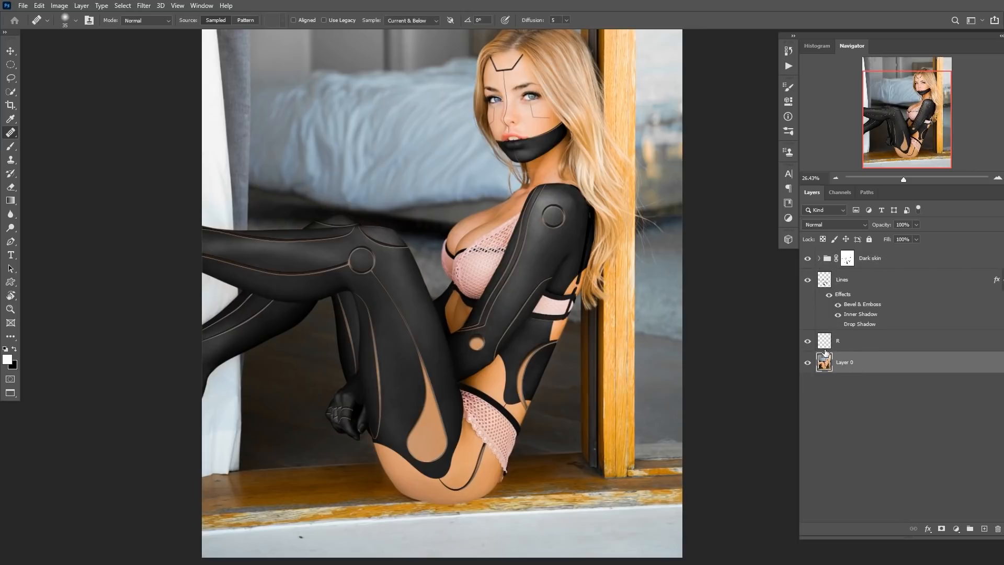
left_click(831, 343)
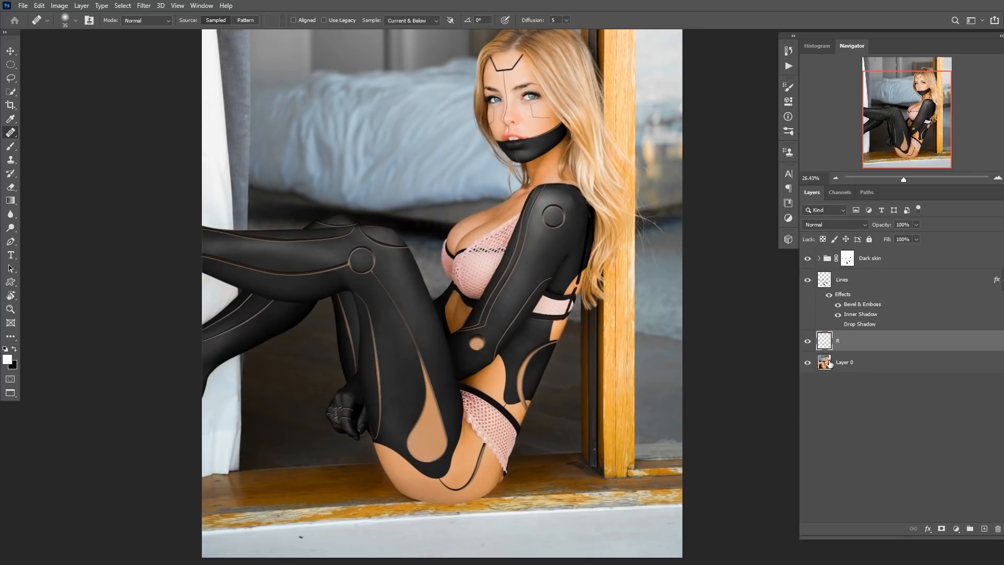
left_click(809, 260)
left_click(808, 280)
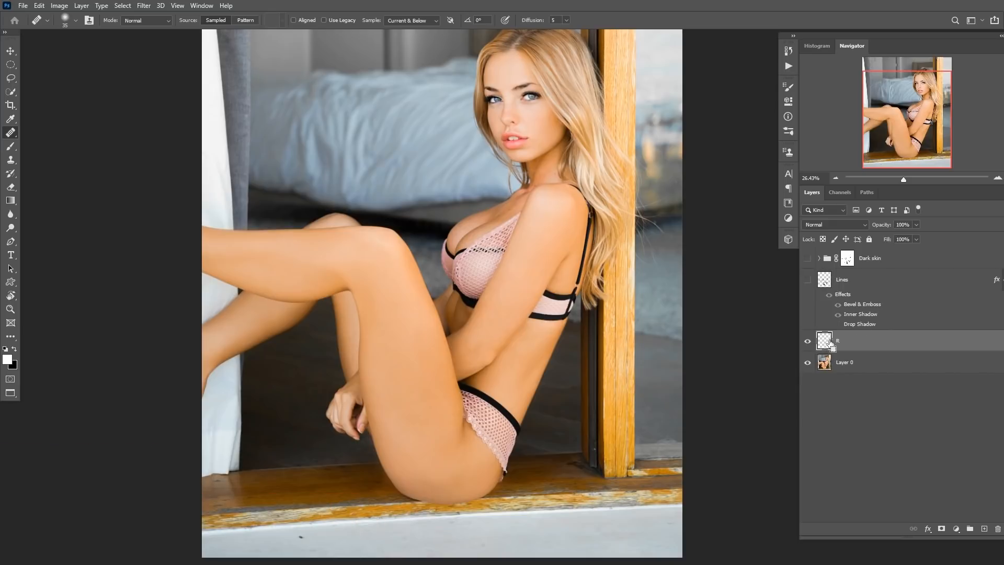
key("ctrl+shift+alt+e")
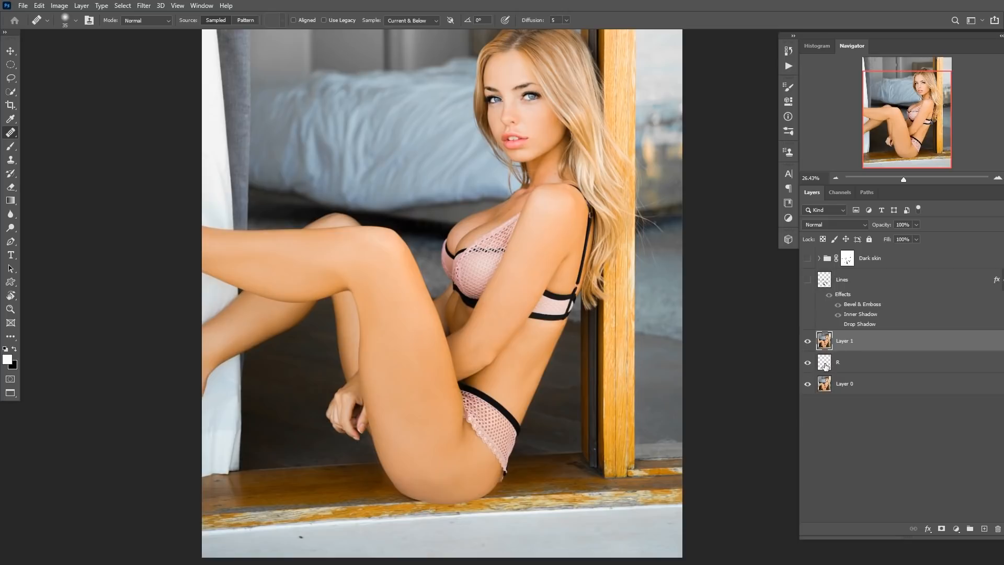
Group the R and Layer 0 layers into a hidden group named Backup.
left_click(832, 368)
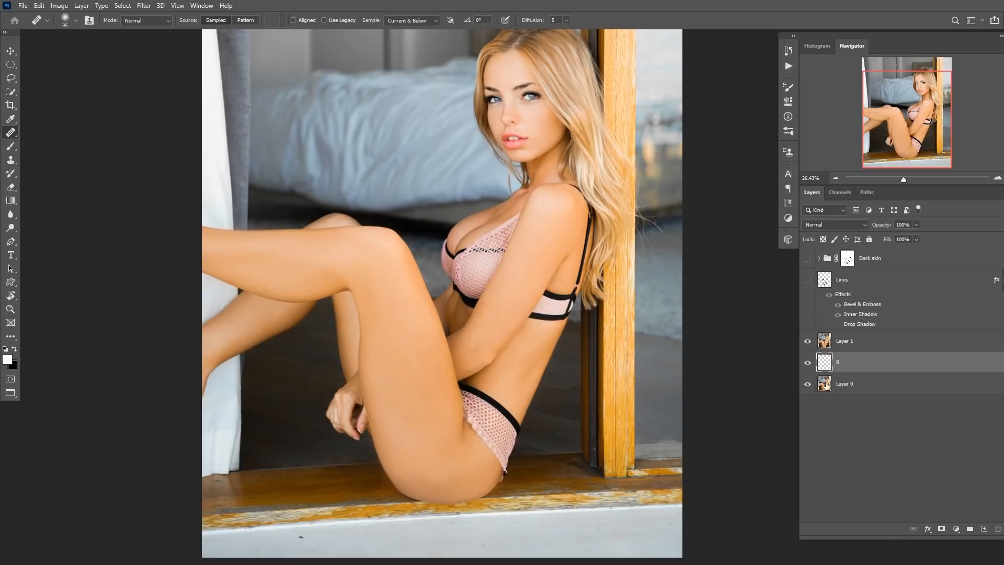
key("ctrl+g")
double_click(847, 358)
type("B")
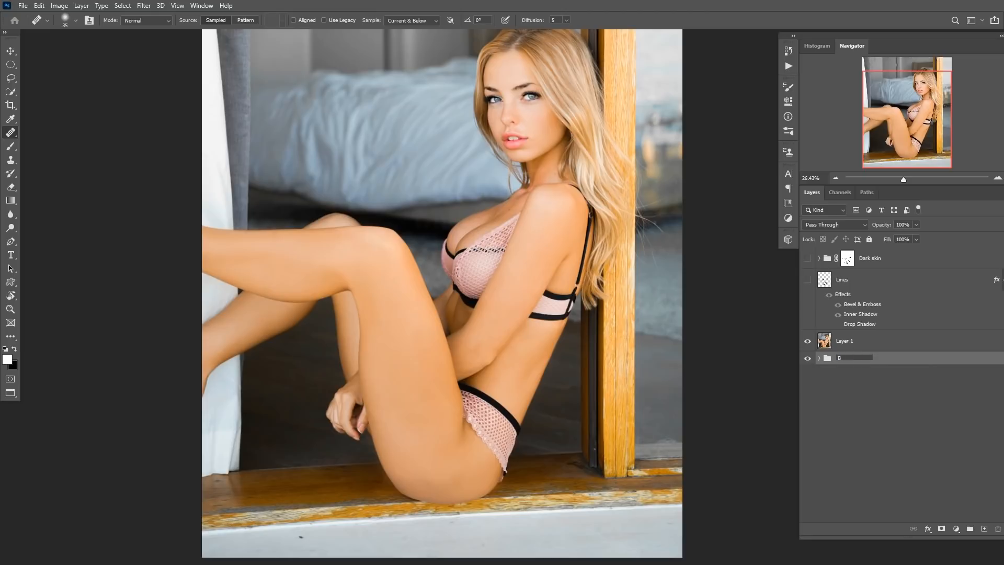
key("Return")
left_click(808, 359)
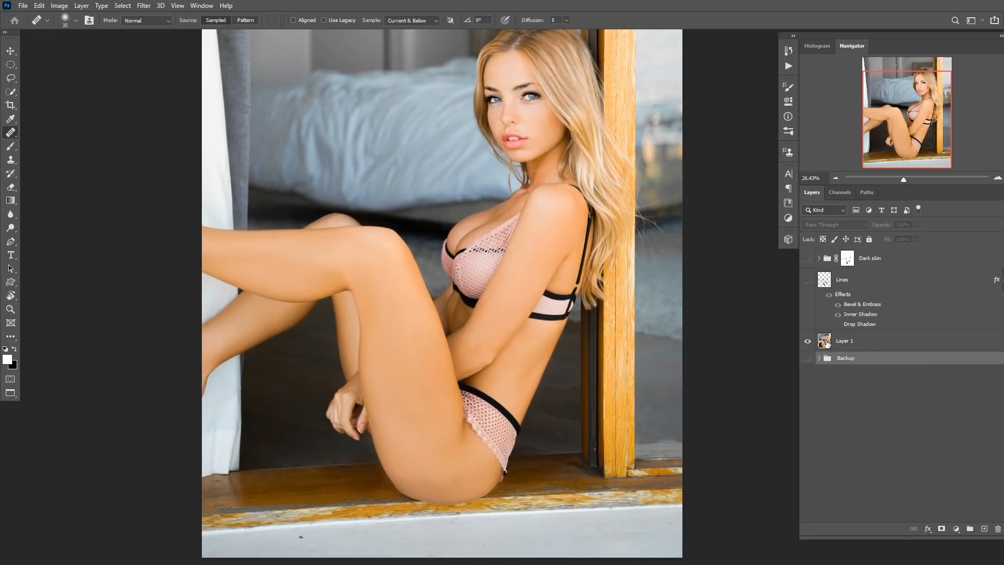
Rename the stamped merged layer to Model.
left_click(826, 343)
double_click(843, 341)
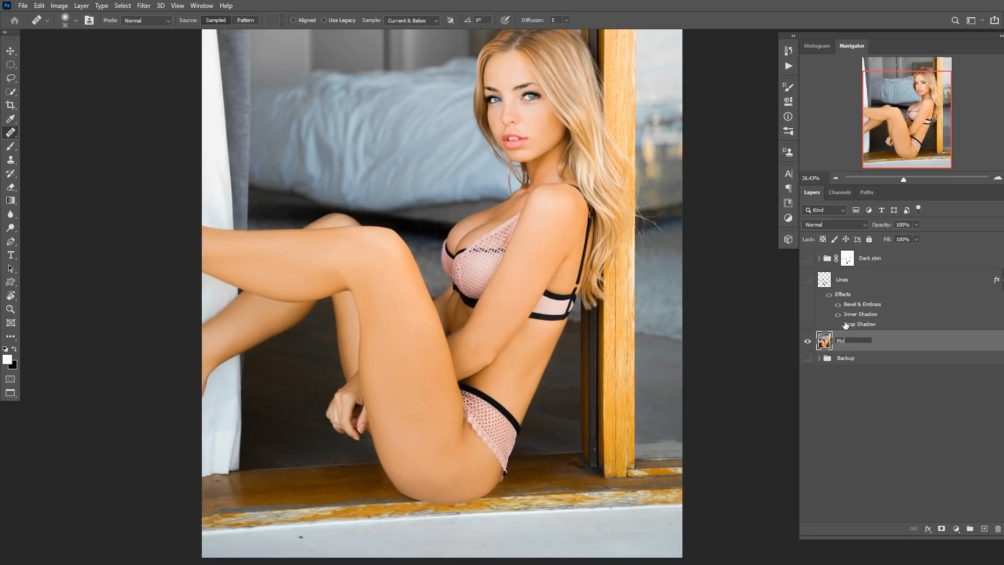
key("Return")
Show the Dark skin group and Lines layer again and copy the group's mask onto the Model layer.
left_click_drag(809, 259, 809, 280)
left_click(824, 281, "ctrl")
key("ctrl+d")
left_click_drag(847, 258, 841, 345)
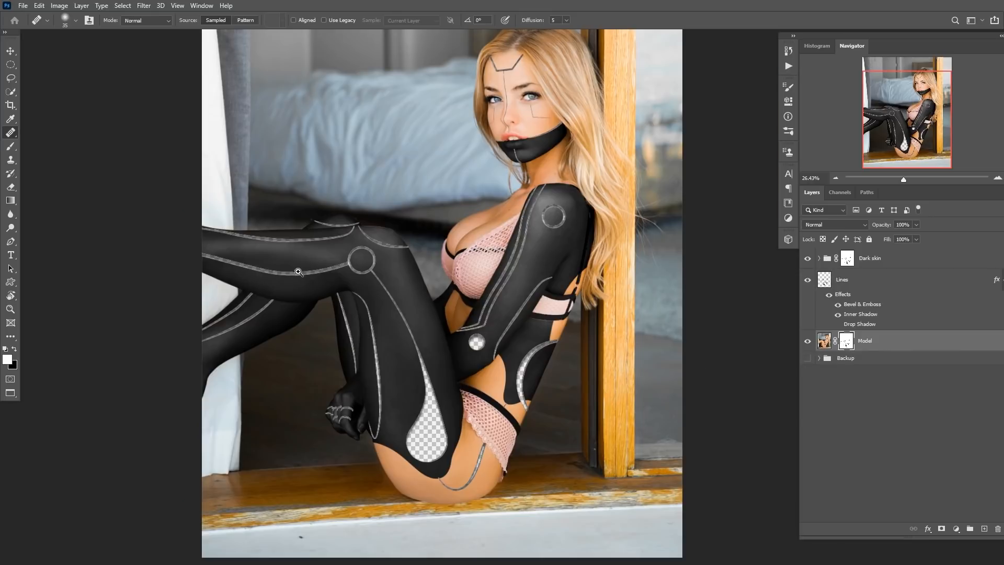
Add a bright magenta Solid Color fill layer above the Backup group.
scroll(298, 272, "up", 3)
scroll(394, 283, "down", 3)
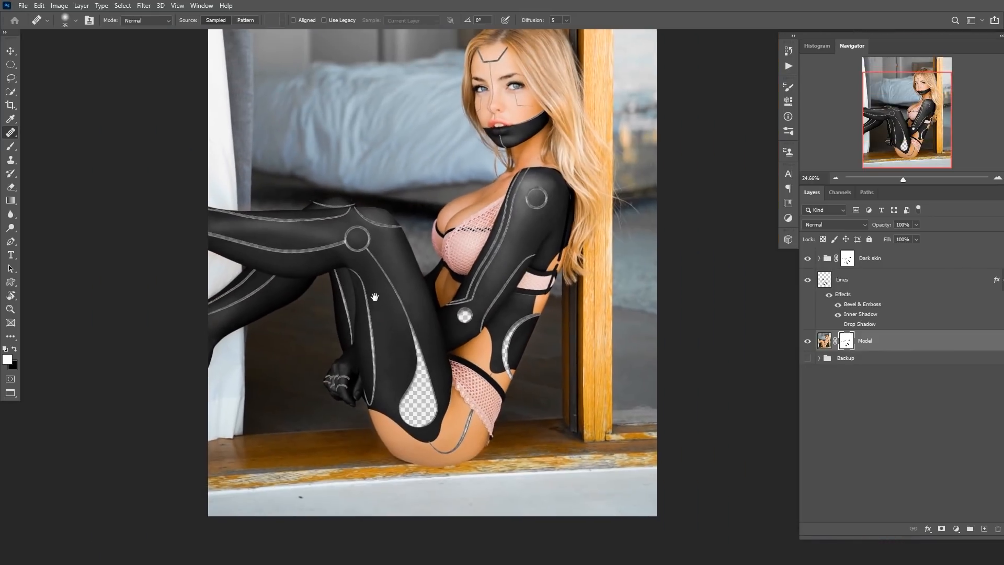
left_click(855, 358)
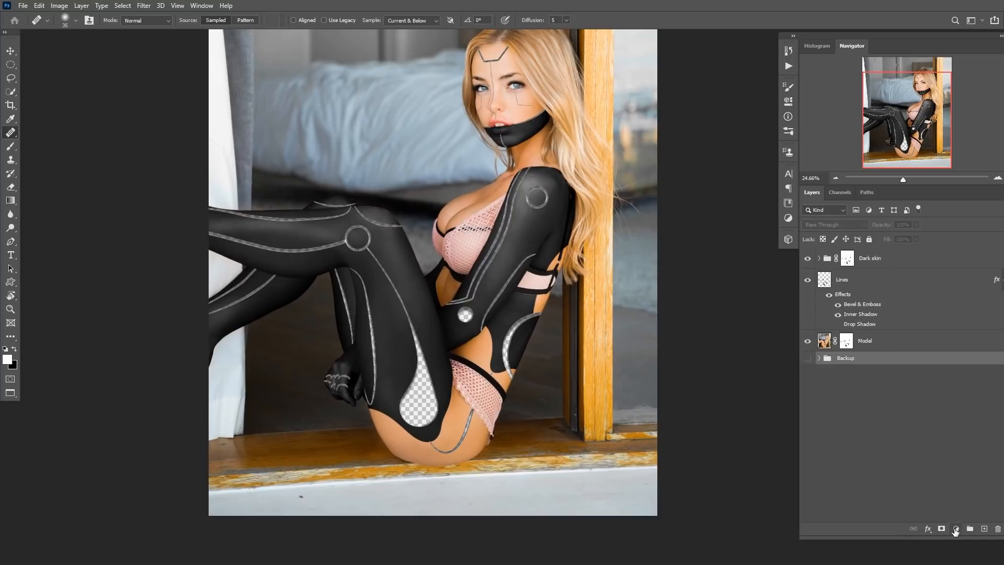
left_click(955, 529)
left_click(945, 344)
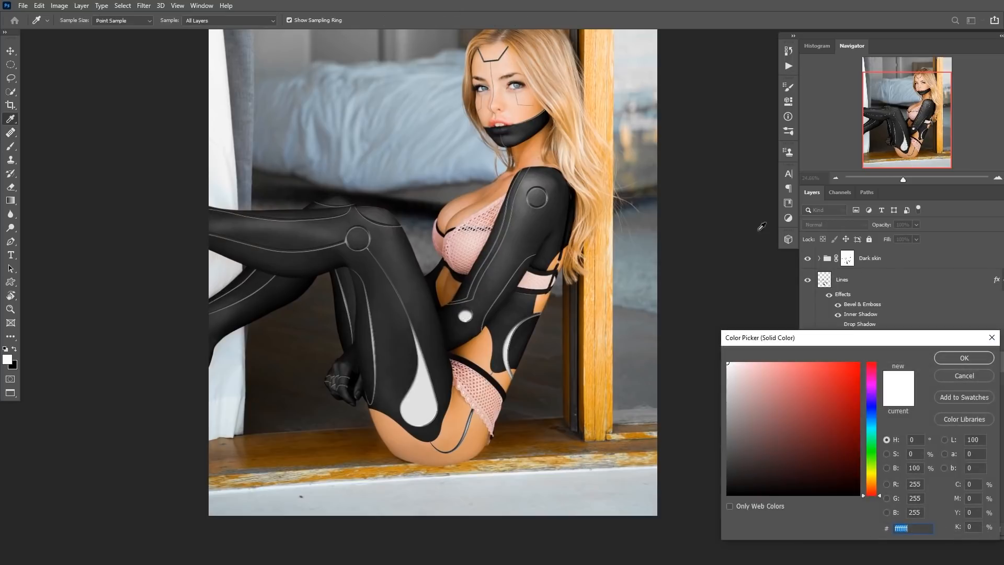
left_click(872, 387)
left_click(857, 365)
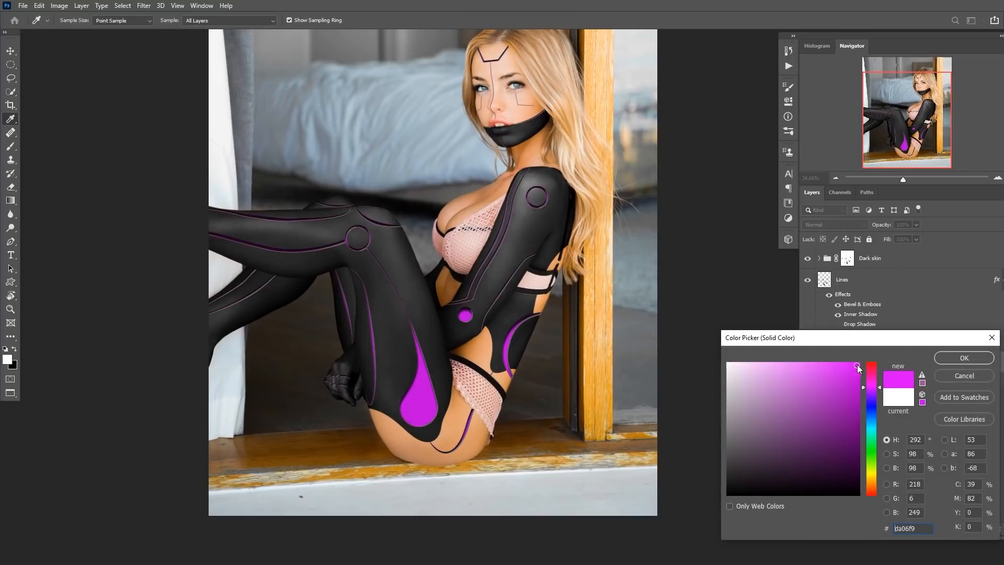
left_click_drag(870, 385, 865, 356)
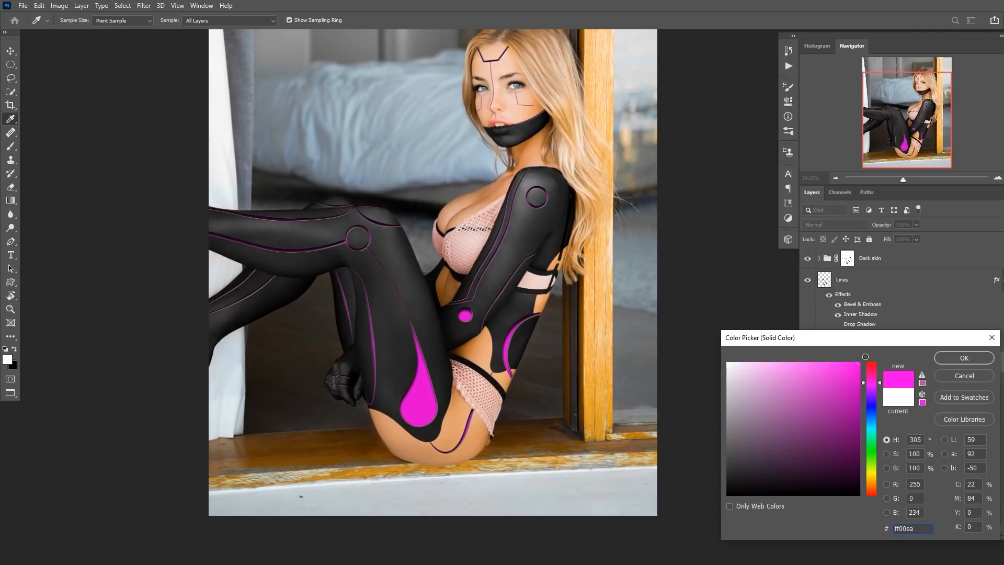
left_click(963, 358)
Duplicate the Model layer and name the copy Rubber.
key("j")
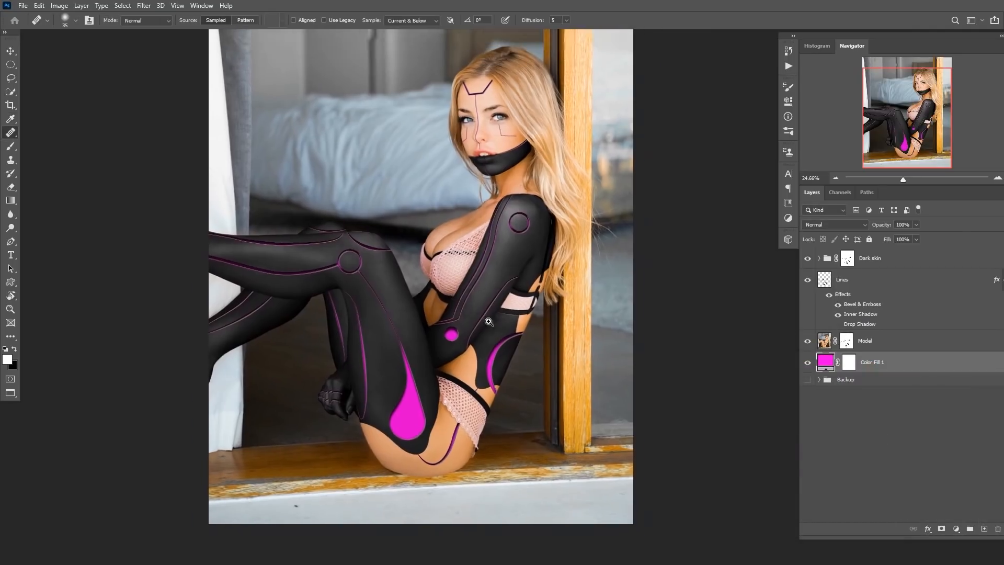
left_click_drag(488, 321, 407, 302)
left_click_drag(412, 314, 526, 319)
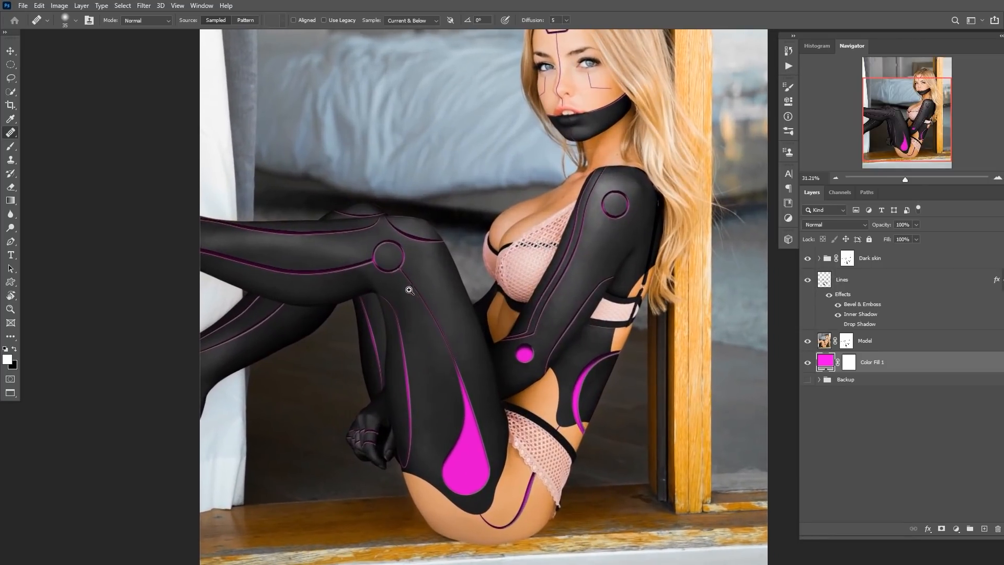
left_click_drag(409, 290, 433, 267)
left_click_drag(675, 243, 617, 244)
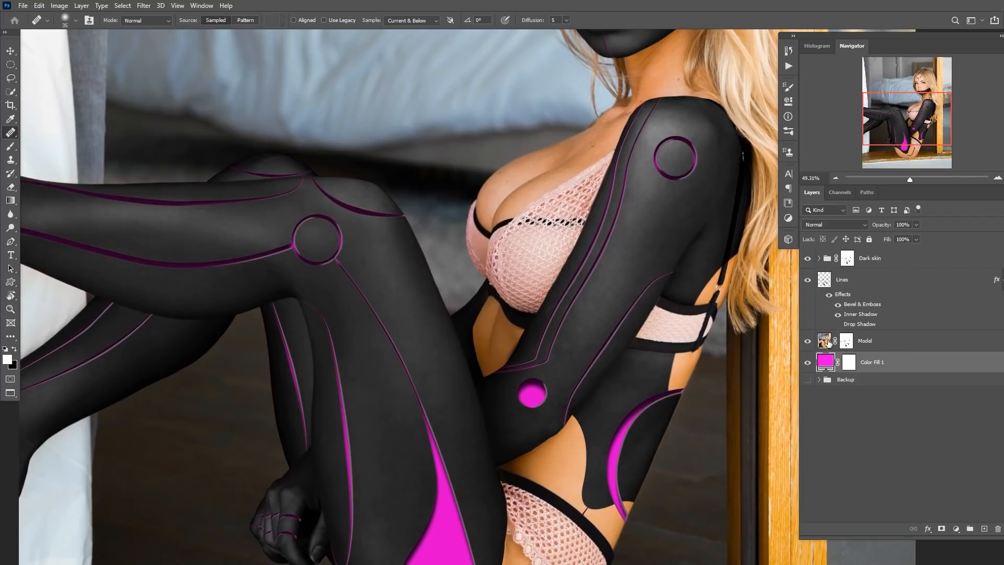
left_click(824, 342)
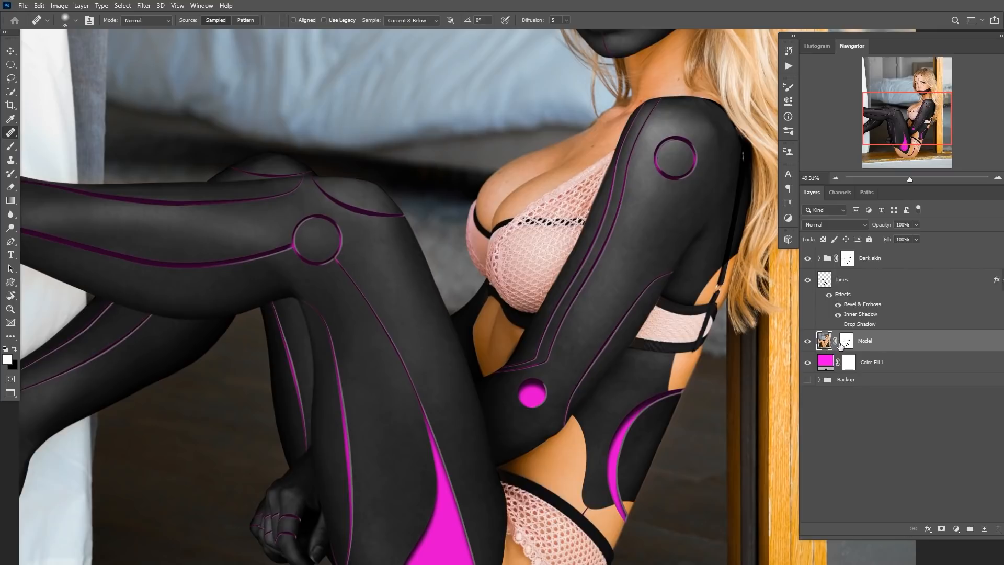
key("ctrl+j")
double_click(876, 342)
type("Rubber")
key("Return")
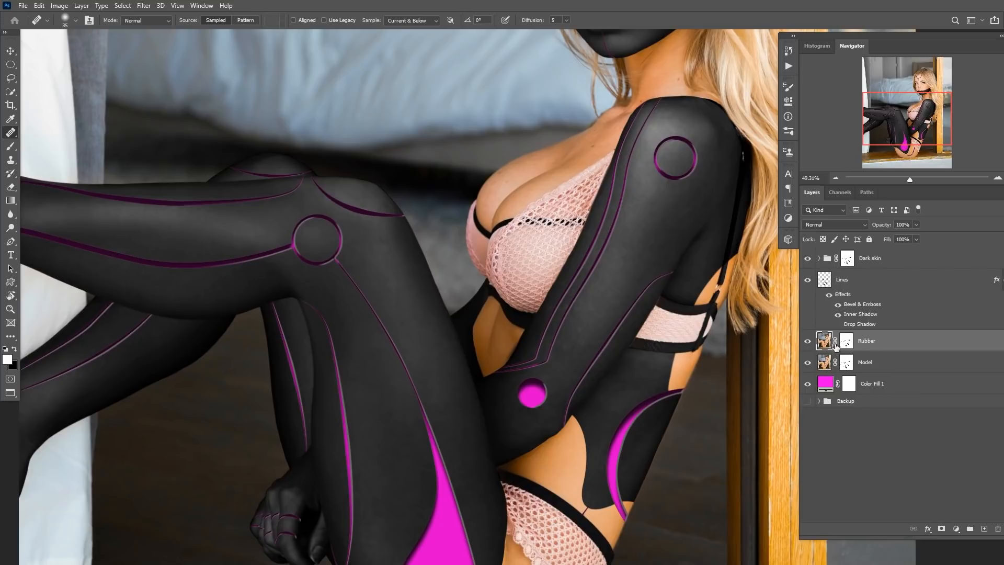
Apply a Gaussian Blur with a 40-pixel radius to the Rubber layer.
key("b")
mouse_move(547, 319)
left_mouse_down()
mouse_move(583, 273)
mouse_move(570, 287)
left_mouse_up()
scroll(569, 287, "down", 4)
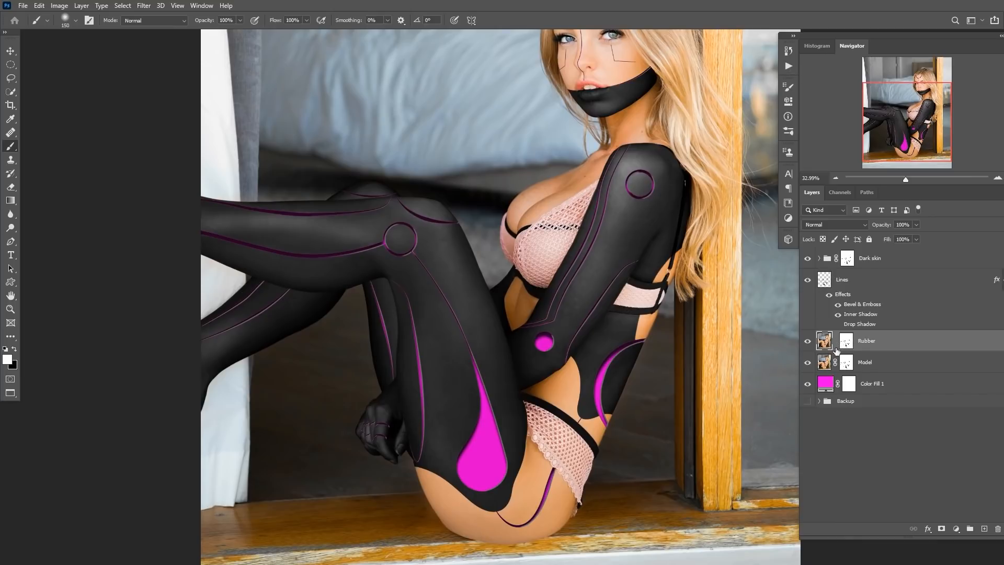
left_click(143, 6)
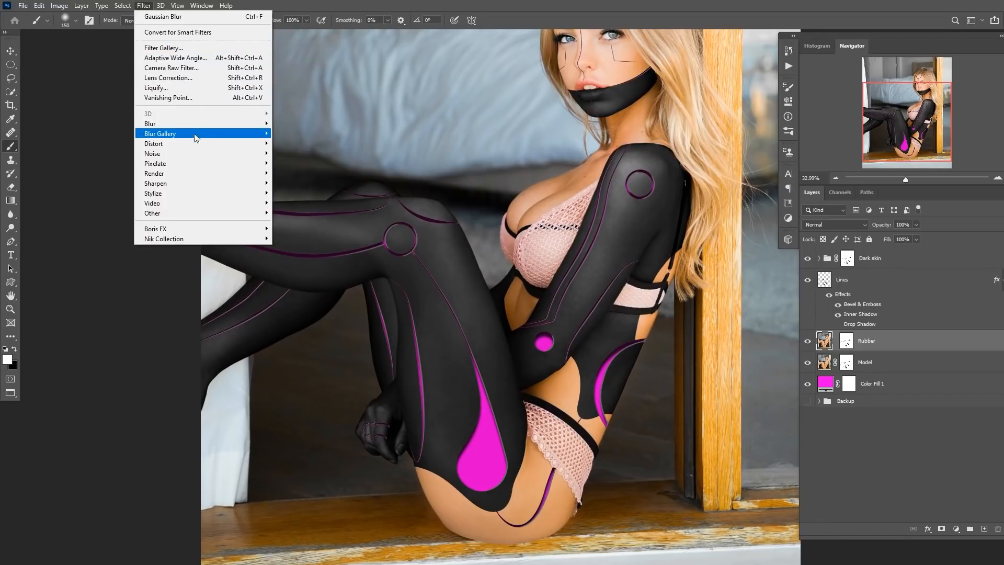
mouse_move(233, 124)
left_click(293, 163)
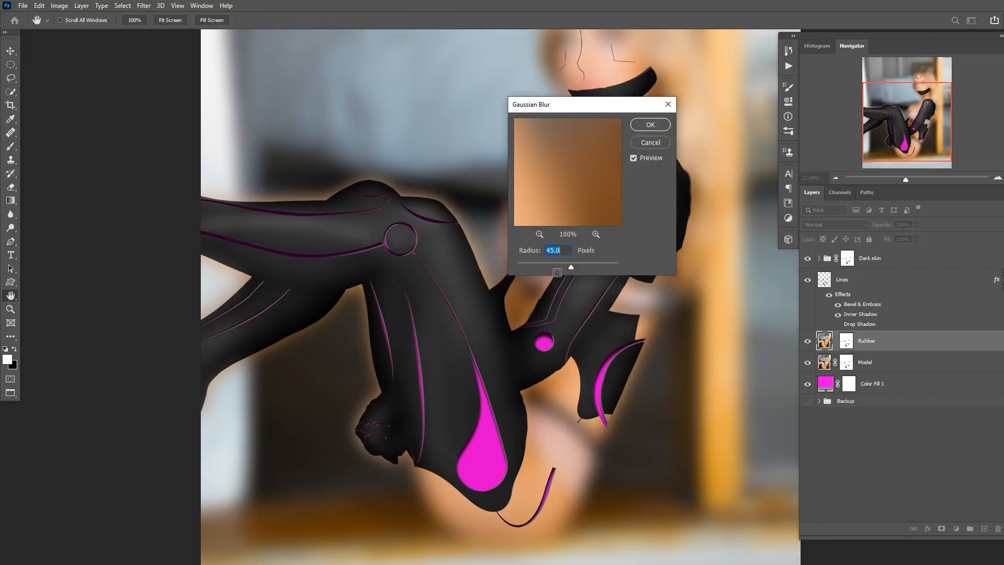
left_click(556, 267)
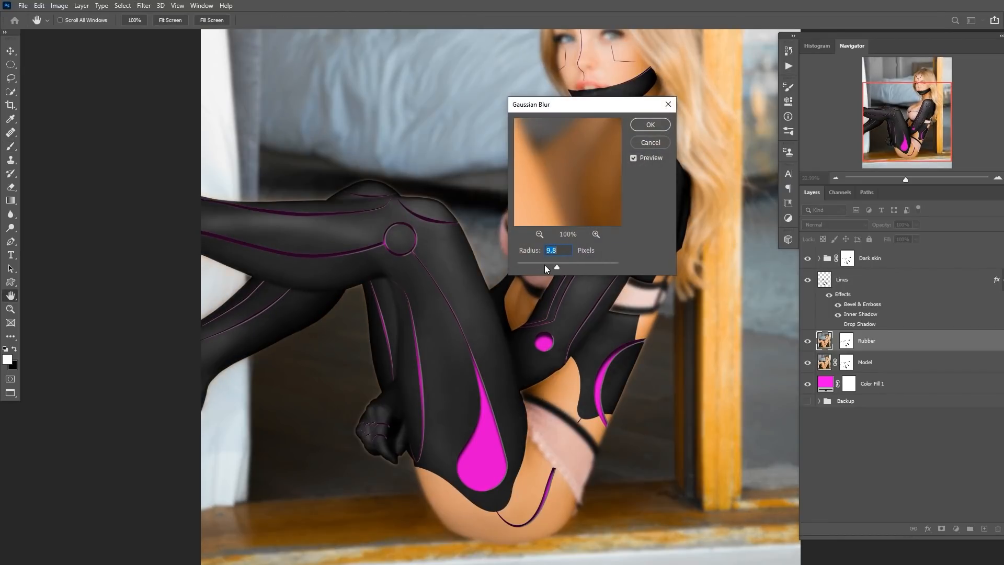
scroll(440, 294, "up", 4)
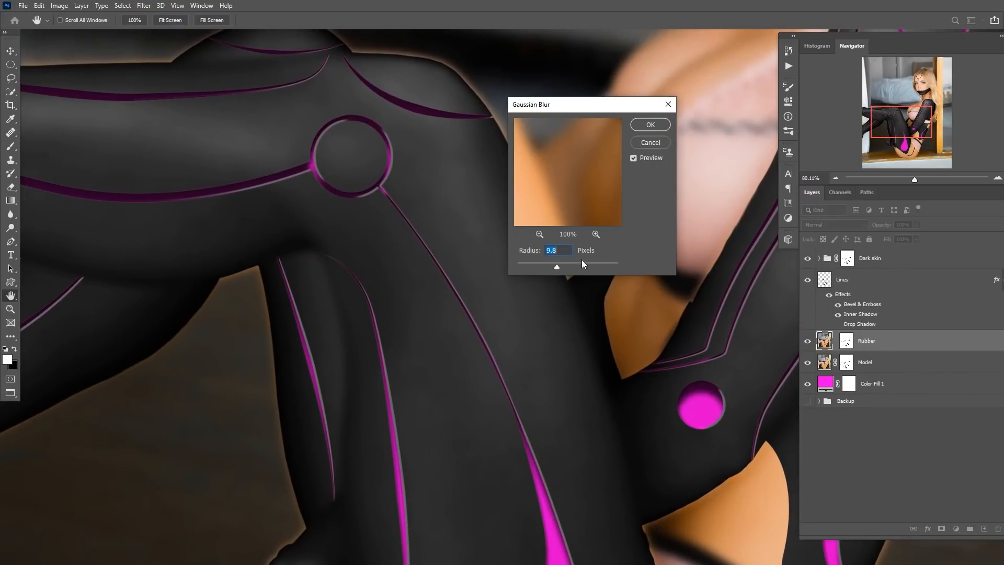
left_click(567, 263)
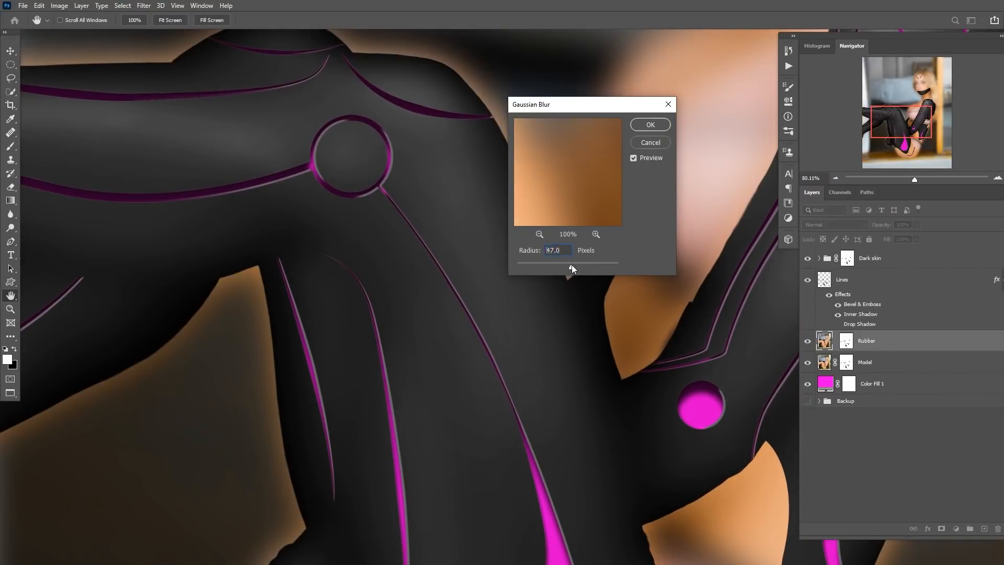
left_click_drag(572, 265, 572, 265)
type("40")
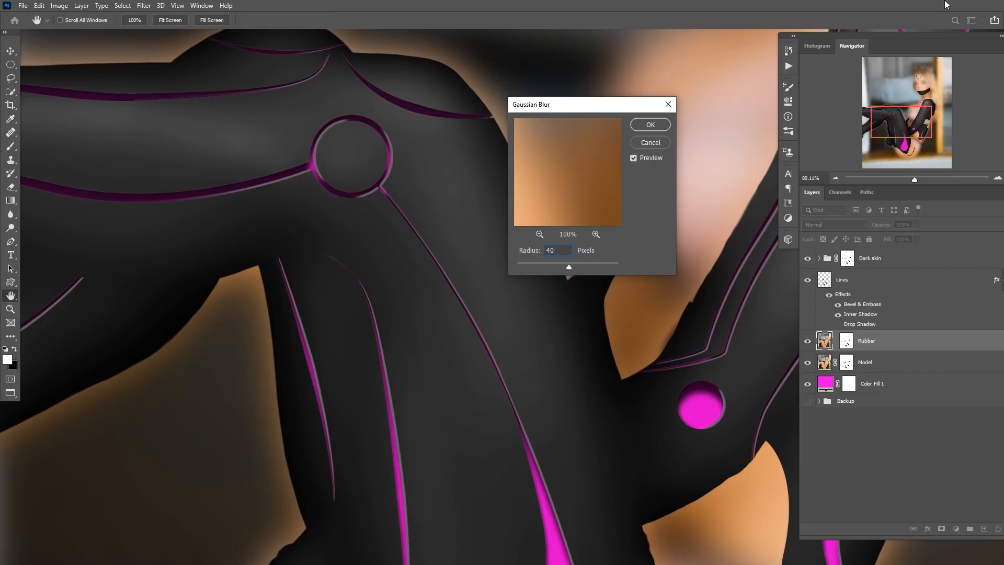
mouse_move(471, 341)
left_mouse_down()
mouse_move(447, 345)
mouse_move(345, 273)
mouse_move(331, 381)
mouse_move(468, 325)
left_mouse_up()
left_click_drag(282, 260, 442, 219)
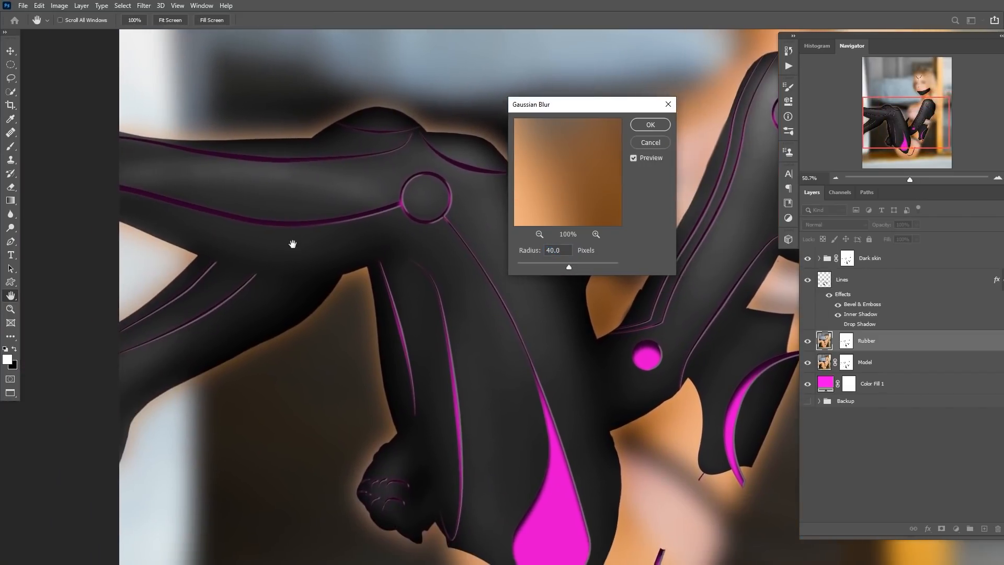
left_click_drag(241, 279, 277, 281)
left_click_drag(551, 407, 380, 382)
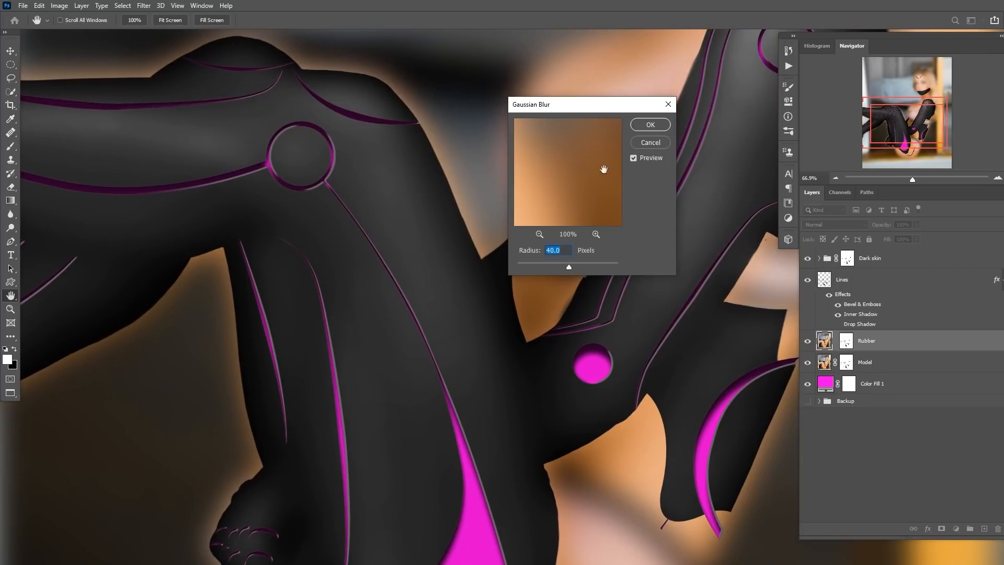
left_click(649, 124)
Paint on the Rubber layer's mask with the Brush near the arm.
key("b")
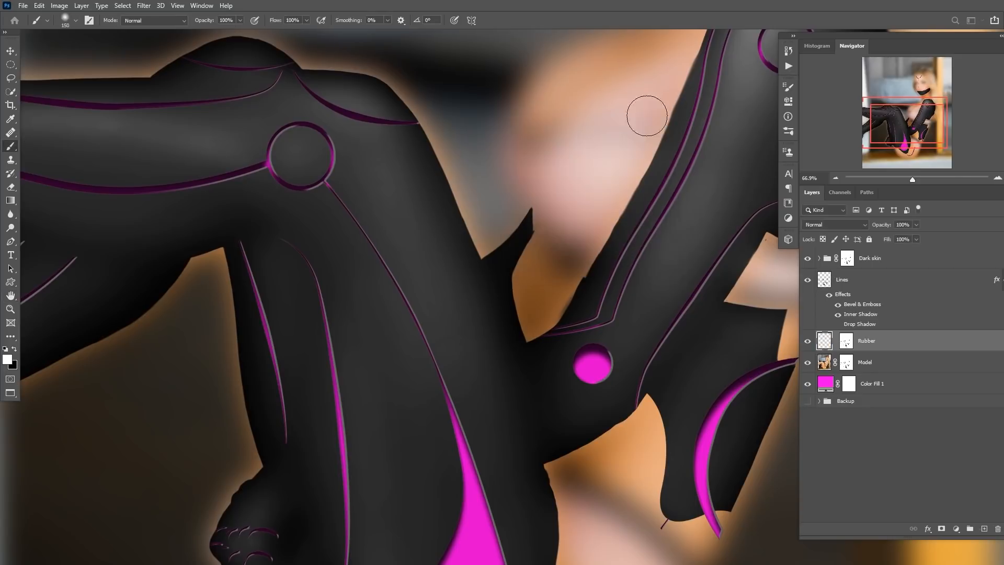
left_click(849, 344, "alt")
left_click_drag(611, 326, 573, 334)
left_click(847, 342, "alt")
scroll(488, 415, "up", 5)
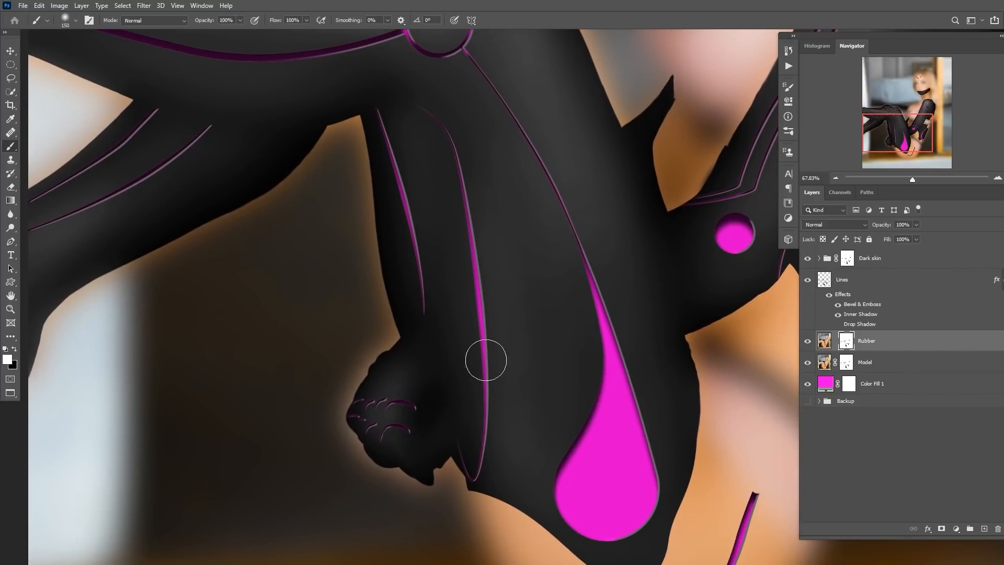
Group the Rubber layer, name the group Smooth rubber, and give the group a black hide-all mask.
left_click(825, 341)
key("ctrl+g")
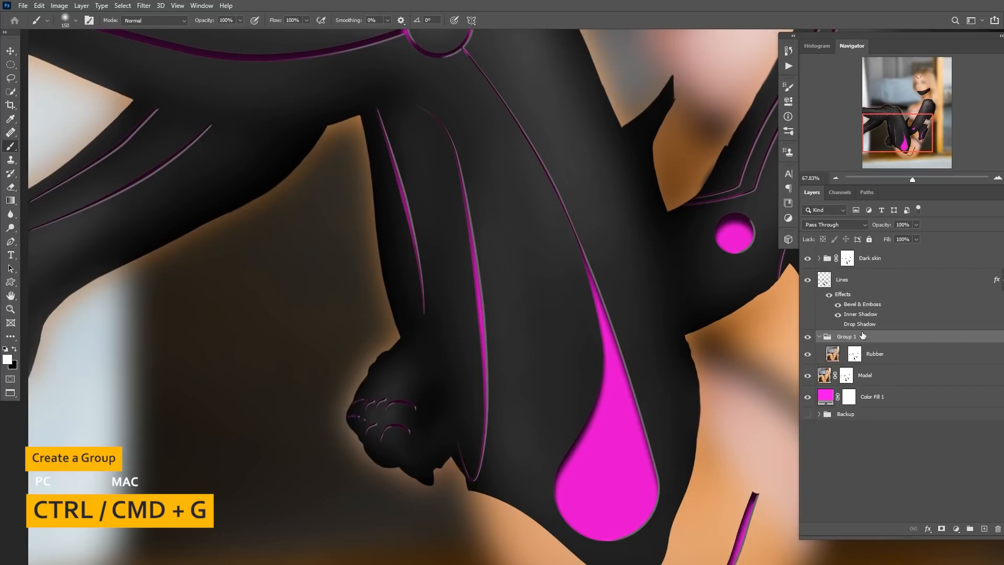
double_click(847, 337)
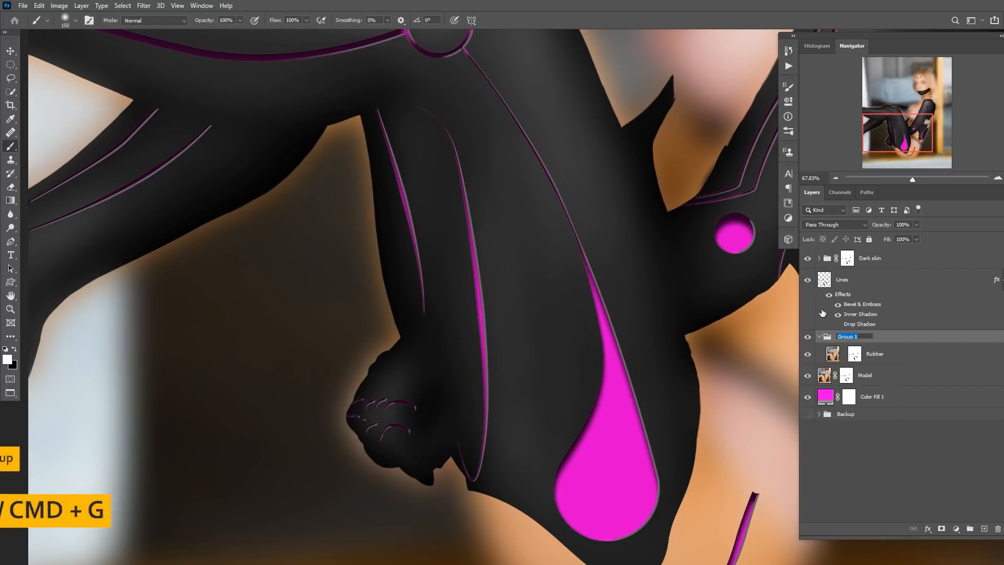
type("S")
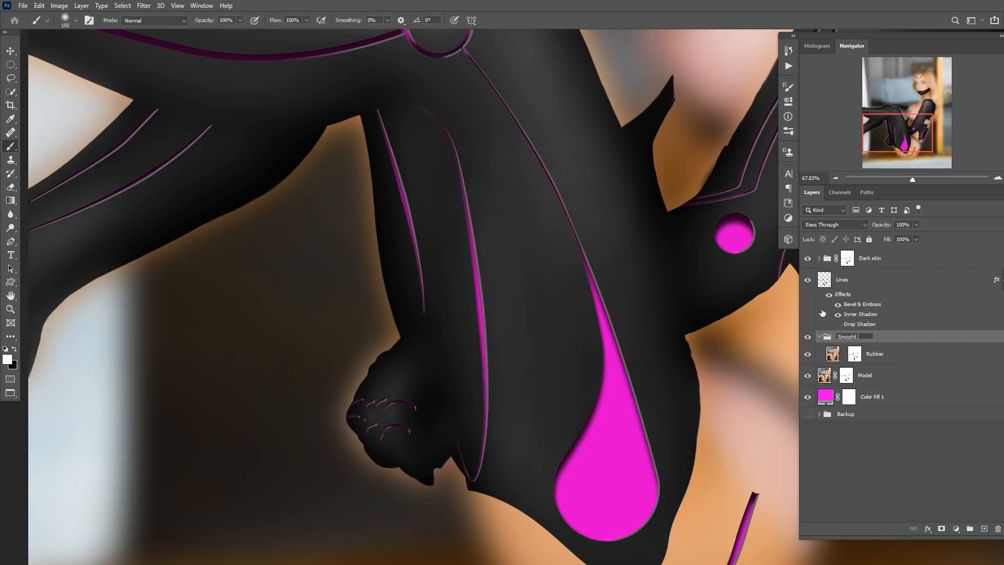
type("mooth rubber")
key("Return")
left_click(941, 529, "alt")
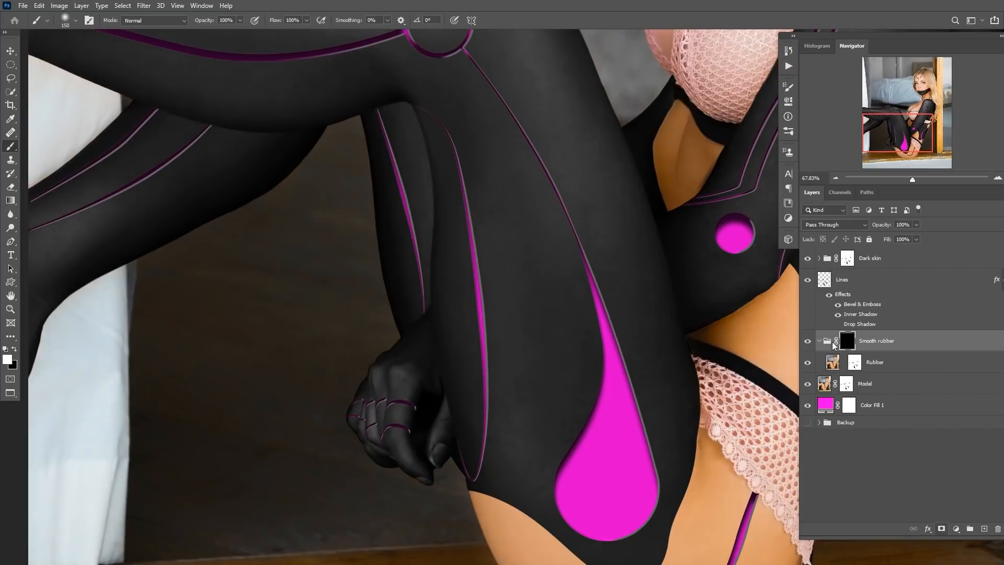
Choose a 150 px Soft Round brush and paint white on the Smooth rubber mask over the raised thigh and knee.
scroll(590, 321, "down", 3)
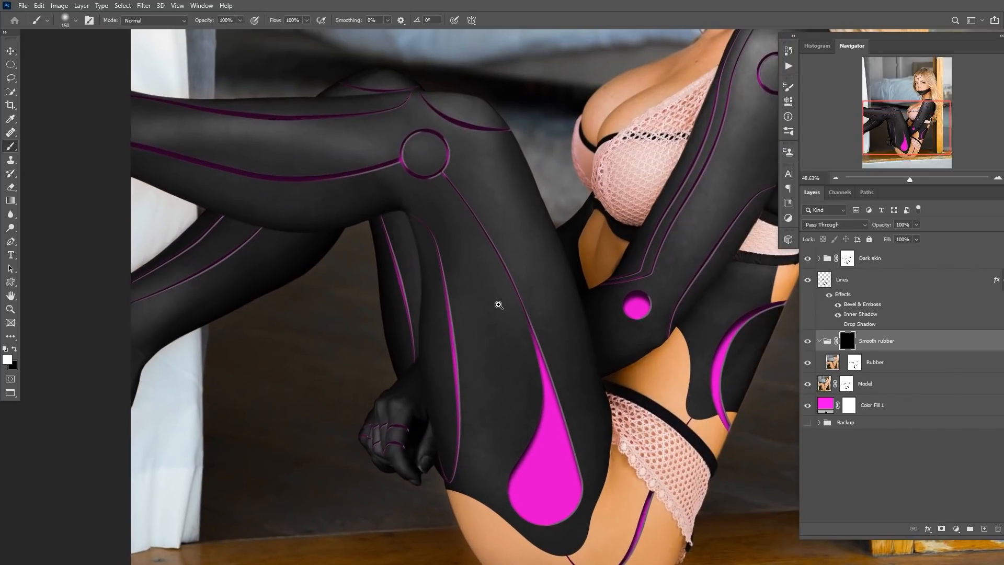
scroll(502, 313, "up", 1)
scroll(465, 418, "up", 2)
scroll(465, 418, "up", 2)
right_click(405, 343)
left_click(513, 291)
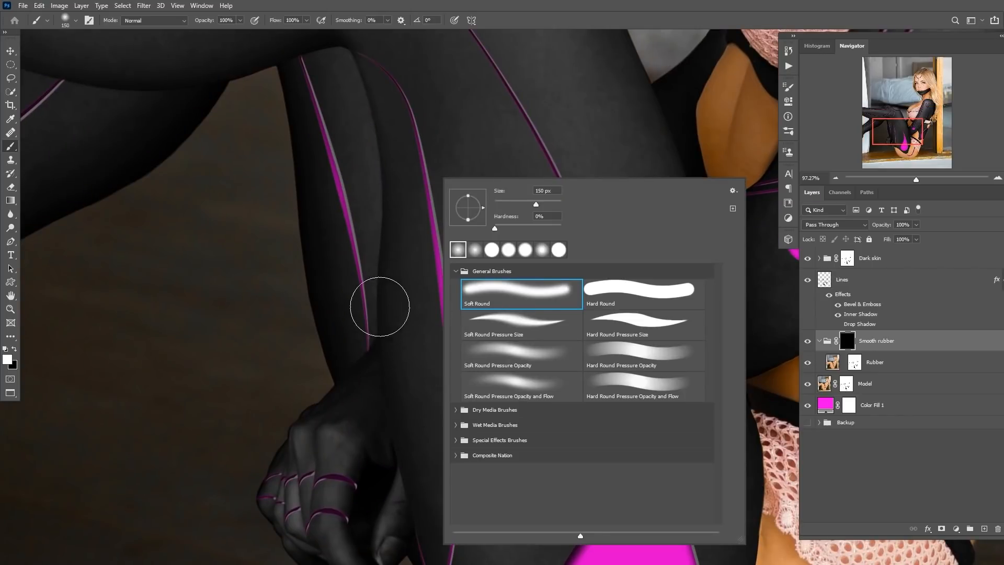
left_click(380, 307)
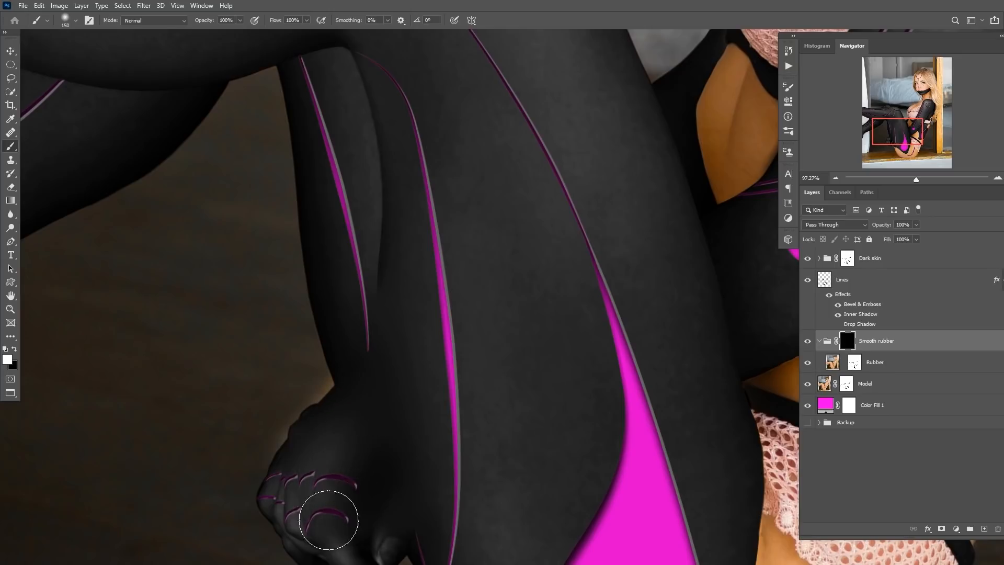
scroll(340, 324, "down", 3)
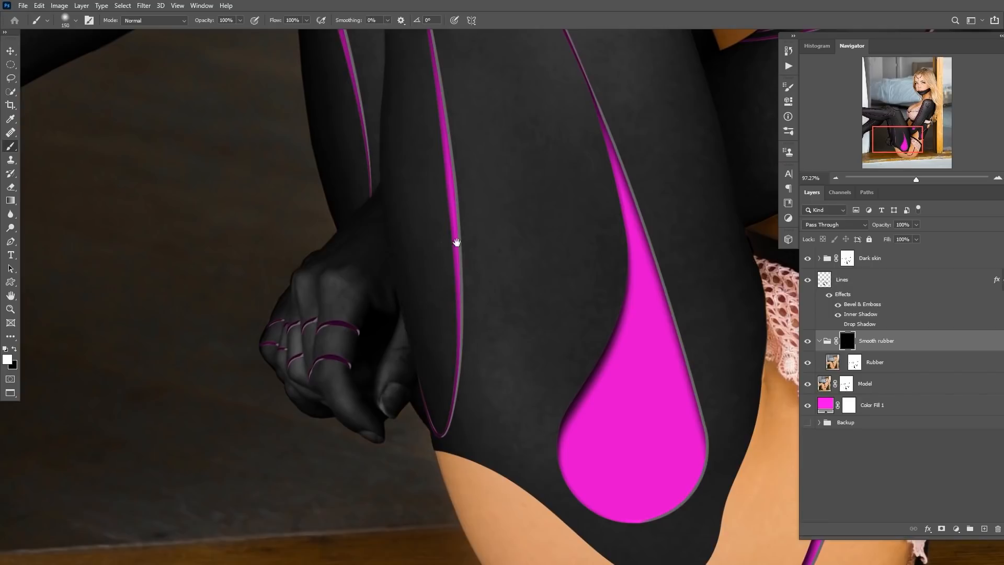
scroll(455, 238, "down", 2)
key("bracketright")
key("bracketright")
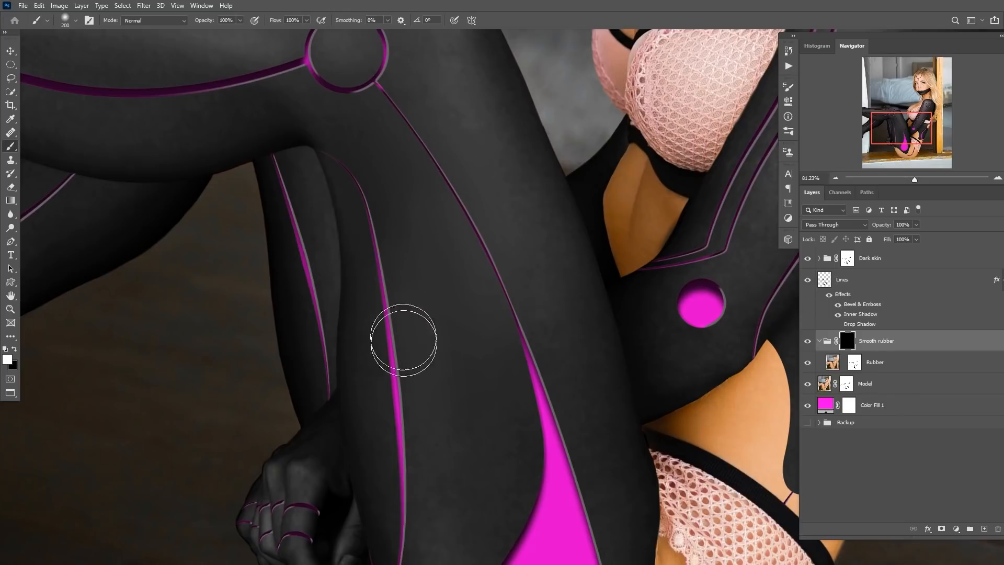
mouse_move(519, 293)
left_mouse_down()
mouse_move(561, 370)
mouse_move(533, 212)
mouse_move(480, 87)
mouse_move(493, 163)
left_mouse_up()
key("space")
left_click_drag(446, 107, 454, 271)
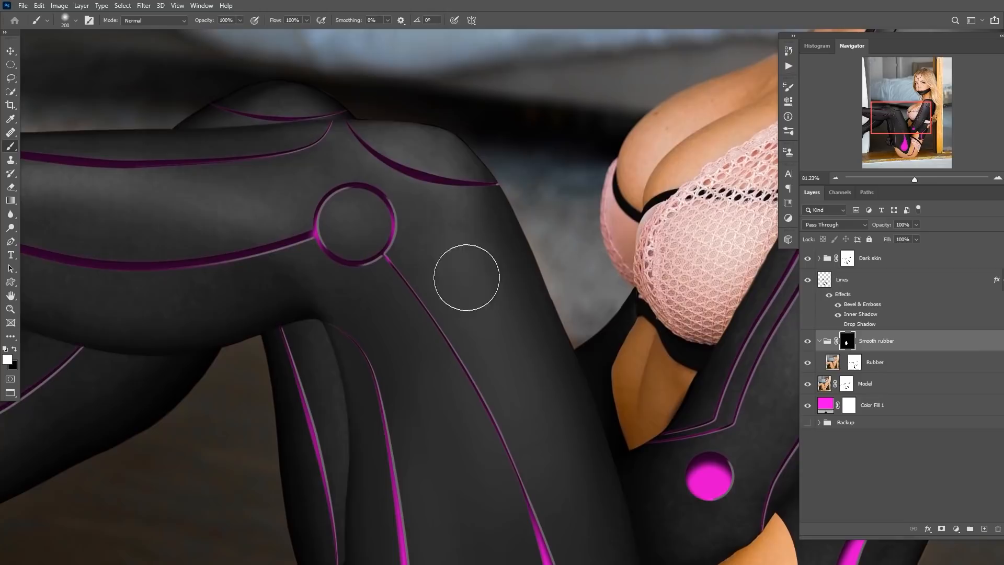
key("x")
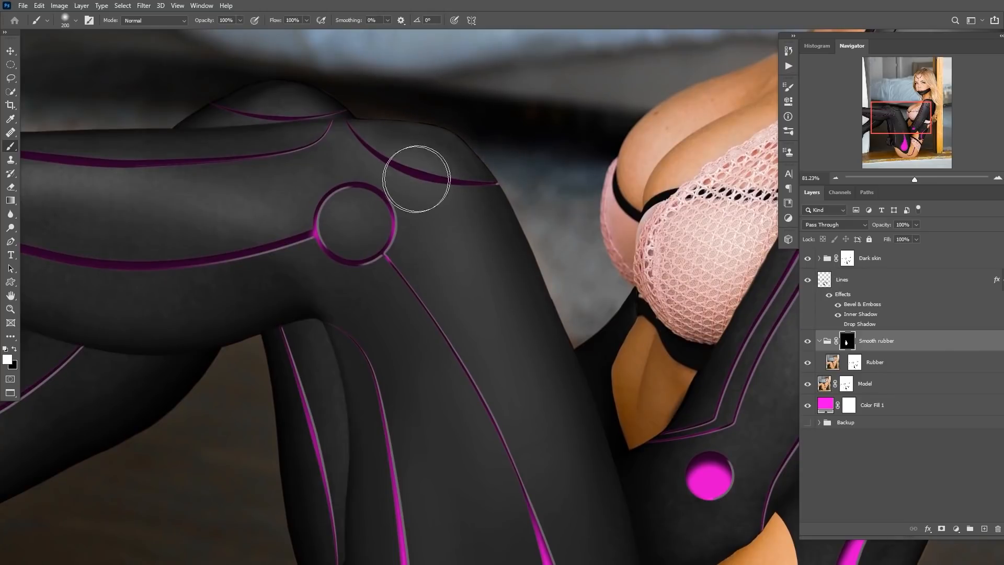
key("x")
left_click_drag(298, 238, 502, 209)
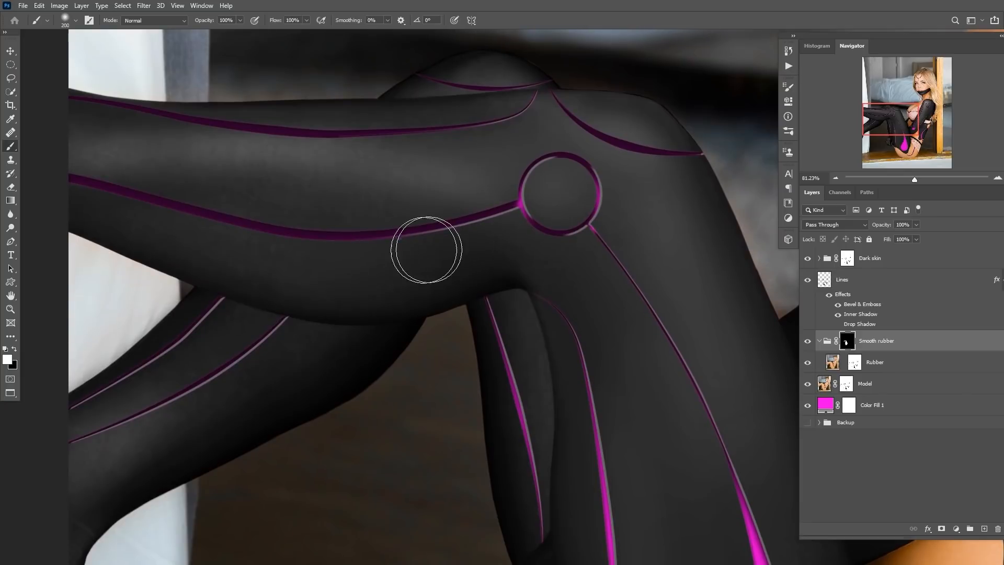
left_click_drag(150, 211, 277, 236)
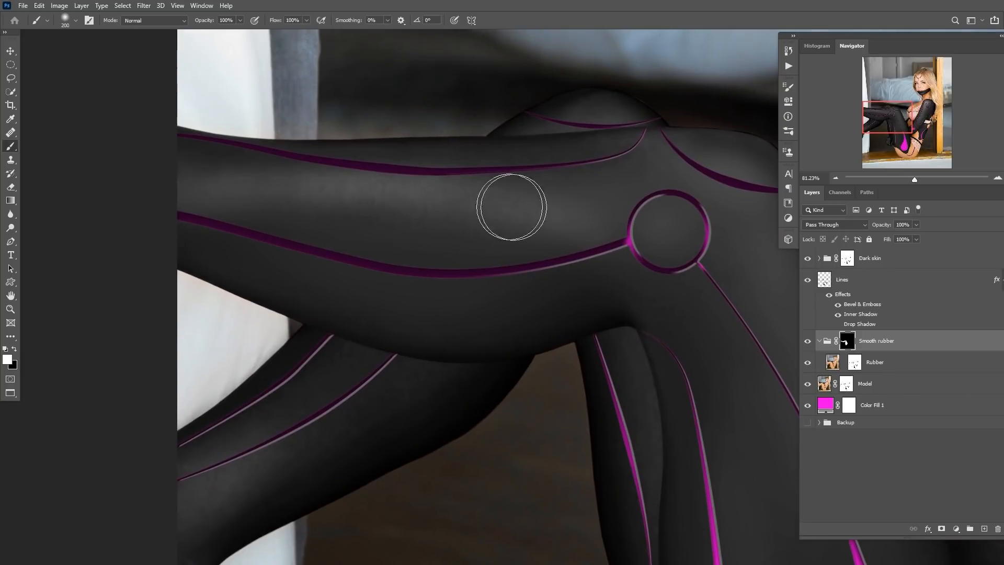
Keep painting the Smooth rubber mask around the knee, lower leg and hip, switching colors and brush sizes.
key("bracketleft")
key("bracketleft")
key("bracketleft")
key("bracketleft")
key("bracketleft")
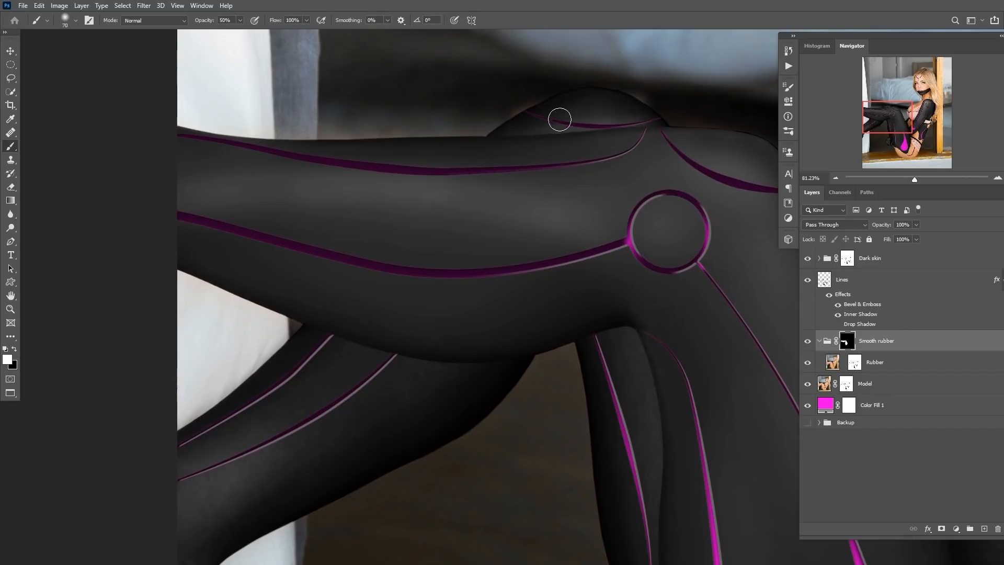
key("x")
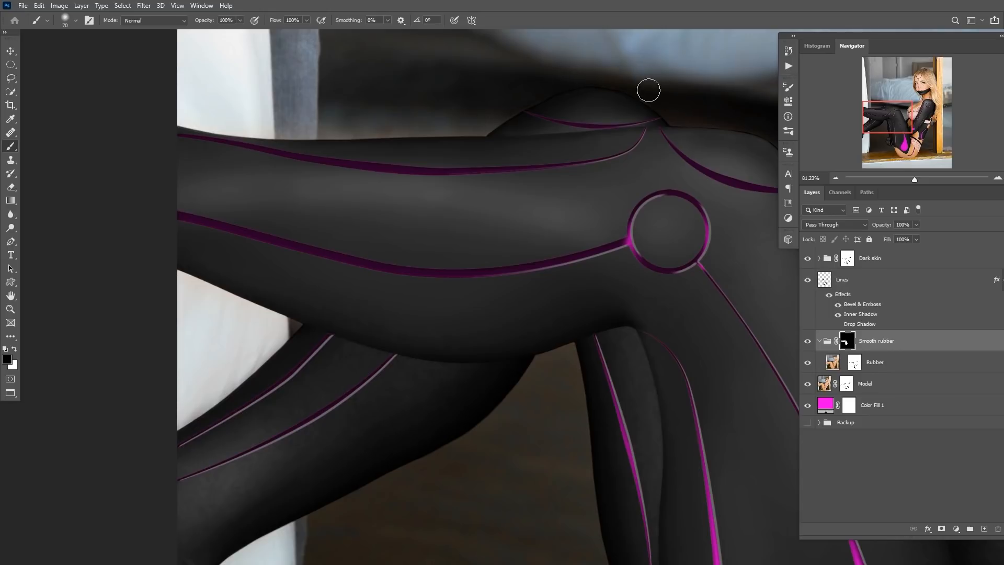
left_click_drag(386, 215, 405, 91)
key("x")
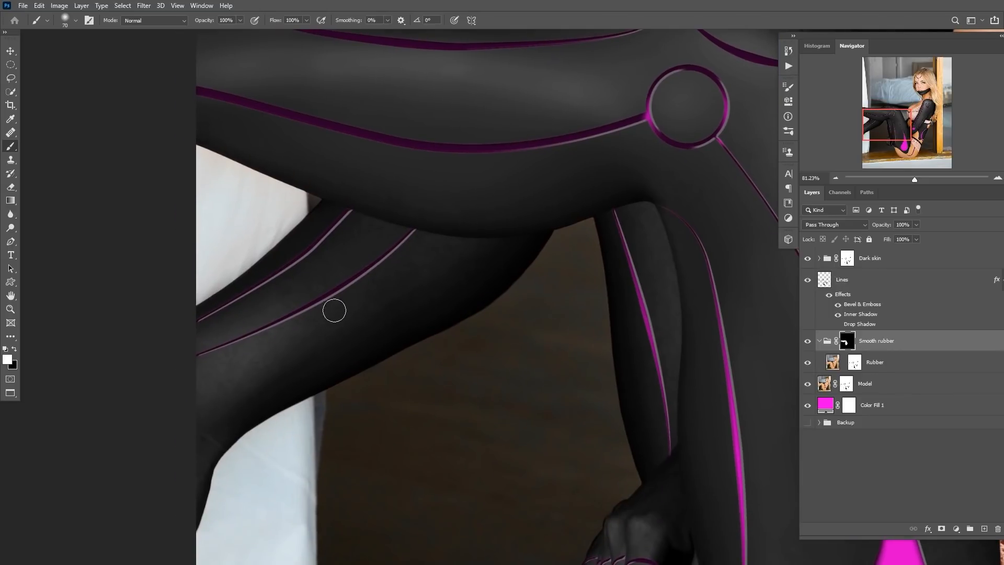
key("bracketright")
key("bracketright")
key("bracketright")
key("bracketright")
key("bracketright")
mouse_move(312, 326)
left_mouse_down()
mouse_move(227, 375)
mouse_move(167, 429)
left_mouse_up()
key("x")
scroll(502, 292, "up", 3)
left_click_drag(690, 340, 336, 350)
key("x")
key("x")
left_click_drag(293, 472, 308, 200)
key("x")
key("5")
key("bracketleft")
key("bracketleft")
key("bracketleft")
left_click_drag(305, 336, 301, 401)
left_click_drag(528, 392, 394, 320)
key("bracketright")
key("bracketright")
key("bracketright")
key("bracketright")
key("bracketright")
key("bracketright")
key("bracketright")
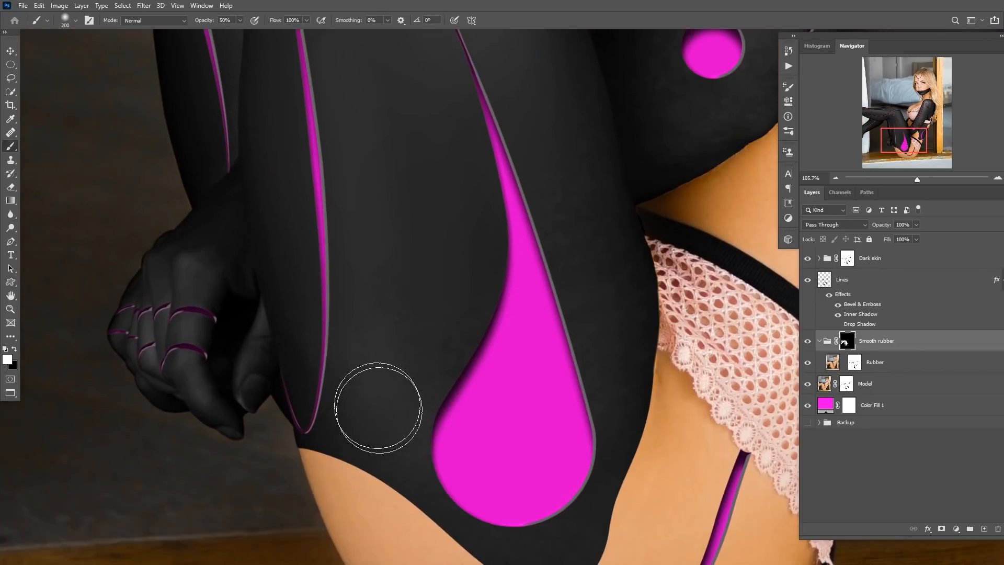
left_click_drag(568, 178, 468, 225)
left_click_drag(640, 144, 498, 376)
left_click_drag(645, 352, 464, 363)
key("bracketleft")
key("bracketleft")
key("bracketleft")
key("bracketleft")
key("bracketleft")
key("bracketleft")
Paint the Smooth rubber mask over the torso, waist and arm areas, alternating black and white strokes.
key("x")
key("0")
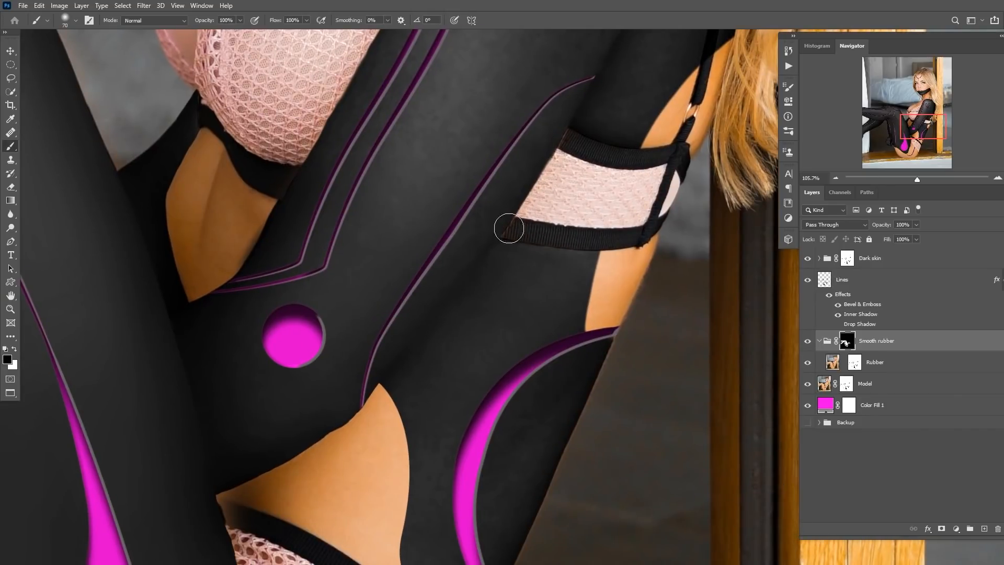
key("x")
key("bracketright")
key("bracketright")
key("bracketright")
key("bracketright")
key("bracketright")
left_click_drag(168, 151, 191, 293)
key("bracketleft")
key("bracketleft")
key("bracketleft")
key("bracketleft")
key("bracketleft")
key("bracketleft")
key("bracketleft")
left_click_drag(404, 219, 450, 112)
key("bracketright")
key("bracketright")
key("bracketright")
key("bracketright")
key("bracketright")
left_click_drag(528, 131, 356, 271)
left_click_drag(361, 162, 332, 312)
mouse_move(399, 181)
left_mouse_down()
mouse_move(469, 163)
mouse_move(523, 192)
left_mouse_up()
left_click_drag(460, 351, 411, 195)
key("bracketleft")
key("bracketleft")
left_click_drag(394, 418, 387, 395)
left_click_drag(340, 454, 402, 204)
left_click_drag(351, 544, 399, 330)
key("x")
key("bracketleft")
key("bracketleft")
key("bracketleft")
mouse_move(442, 73)
left_mouse_down()
mouse_move(480, 71)
mouse_move(432, 73)
left_mouse_up()
key("x")
key("bracketleft")
key("bracketleft")
key("bracketleft")
key("bracketleft")
key("x")
scroll(447, 89, "up", 3)
scroll(398, 81, "down", 6)
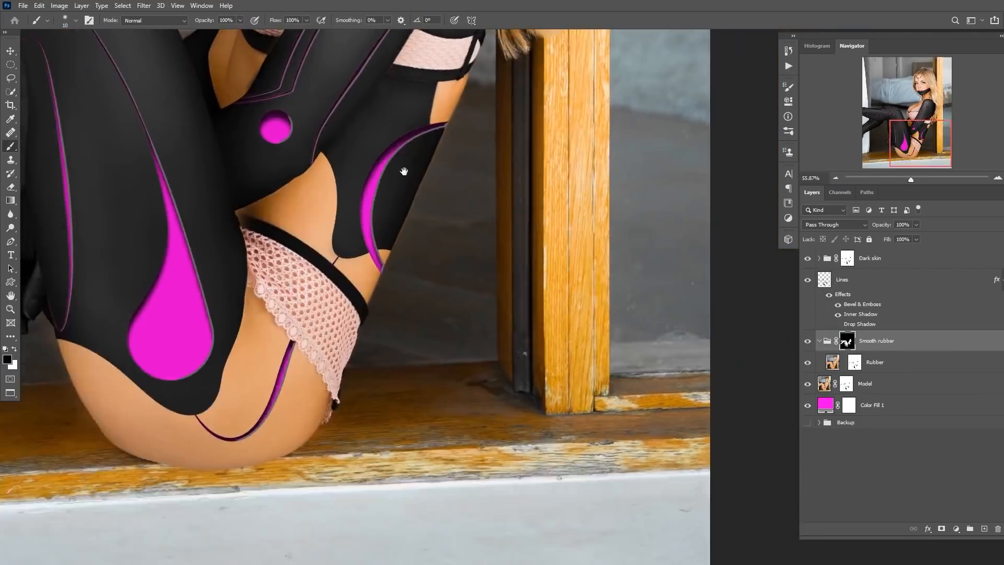
scroll(283, 89, "up", 5)
left_click_drag(199, 71, 418, 245)
scroll(366, 220, "down", 10)
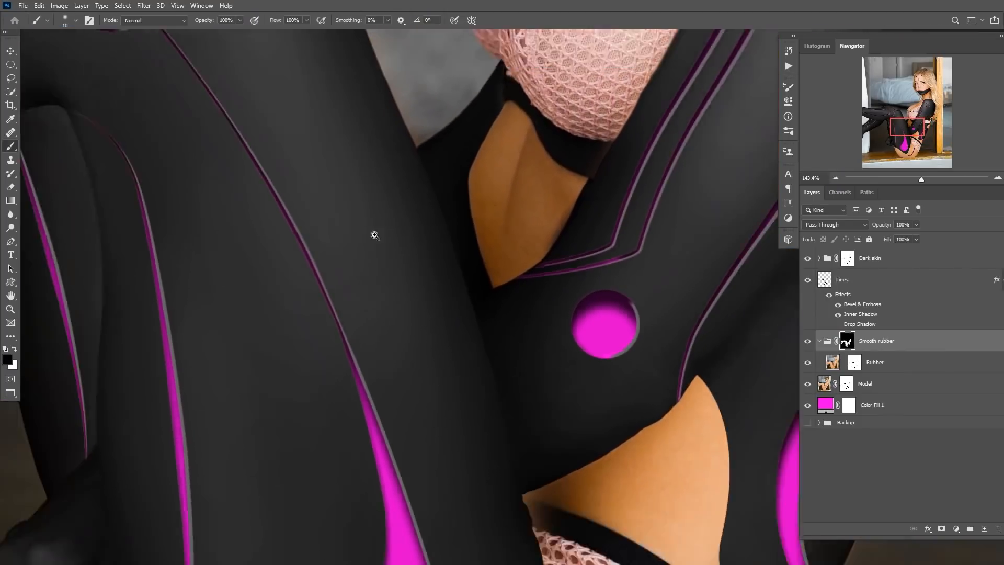
left_click_drag(317, 261, 345, 265)
left_click_drag(342, 182, 370, 199)
left_click_drag(416, 256, 390, 264)
View the Smooth rubber mask on its own to check the painted areas, undoing one trial stroke.
left_click(846, 342, "alt")
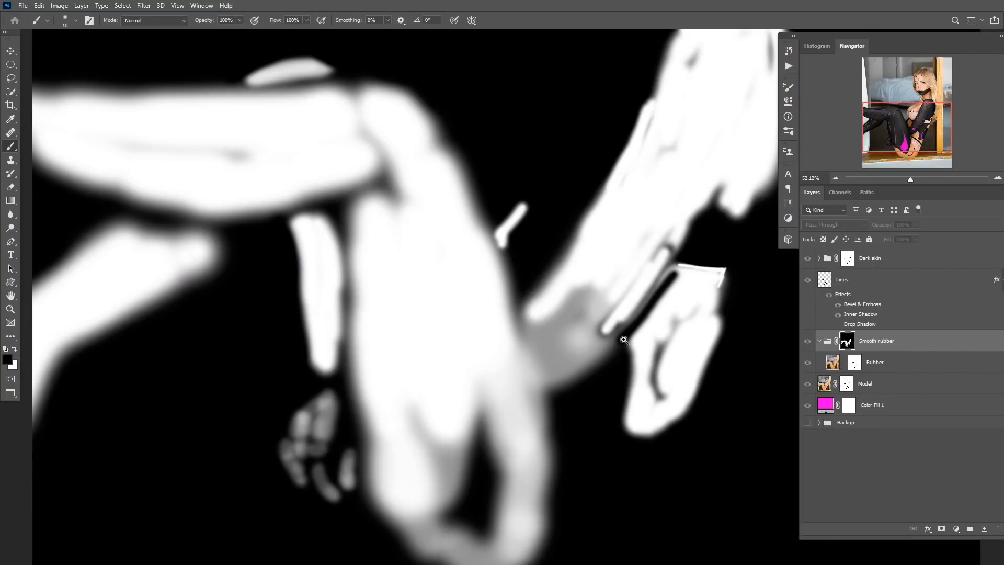
scroll(562, 358, "down", 1)
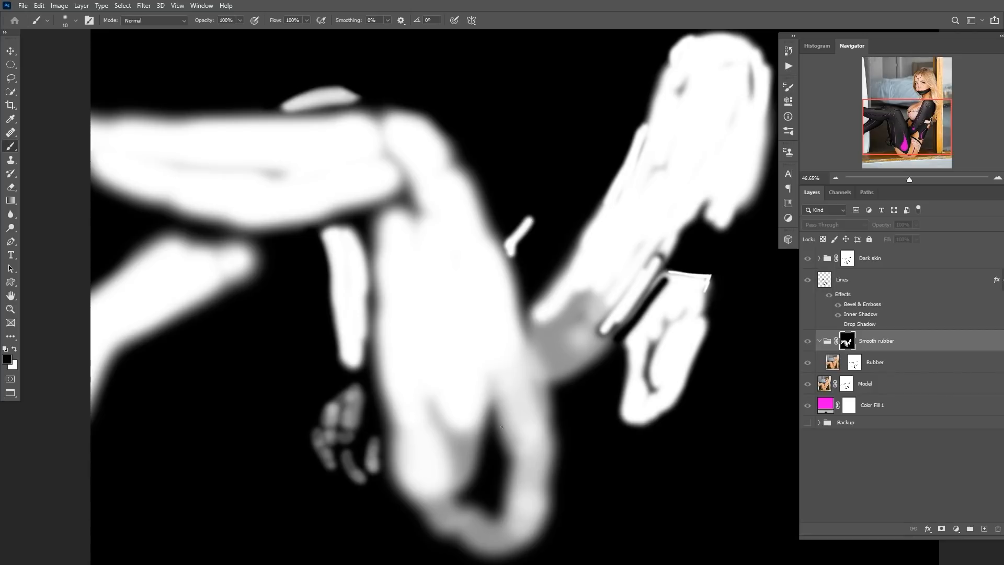
key("]")
key("]")
key("]")
key("]")
key("]")
mouse_move(488, 432)
left_mouse_down()
mouse_move(486, 464)
mouse_move(487, 414)
mouse_move(497, 475)
mouse_move(465, 472)
mouse_move(492, 458)
mouse_move(473, 508)
left_mouse_up()
key("[")
key("[")
key("ctrl+z")
key("x")
key("[")
key("[")
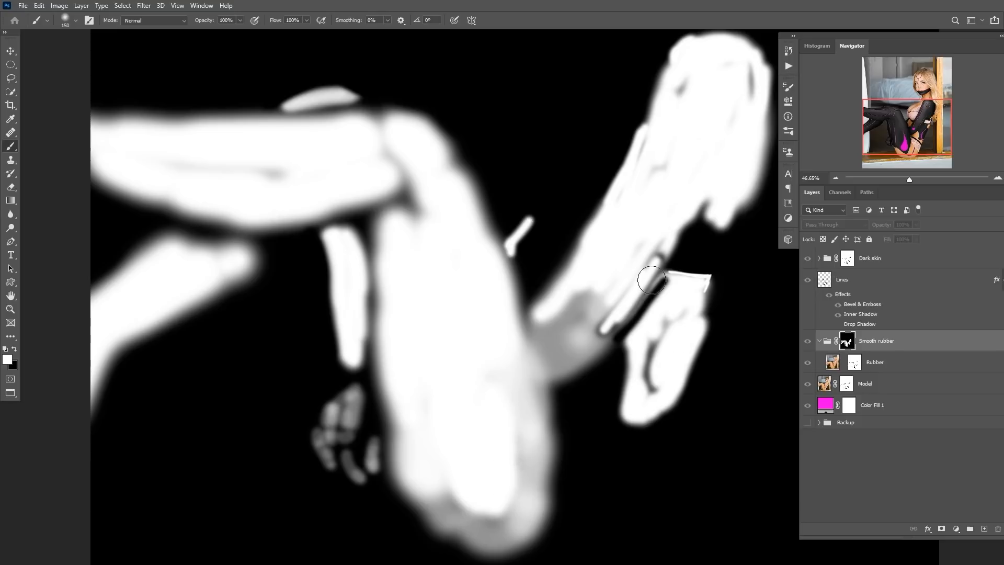
left_click(849, 343, "alt")
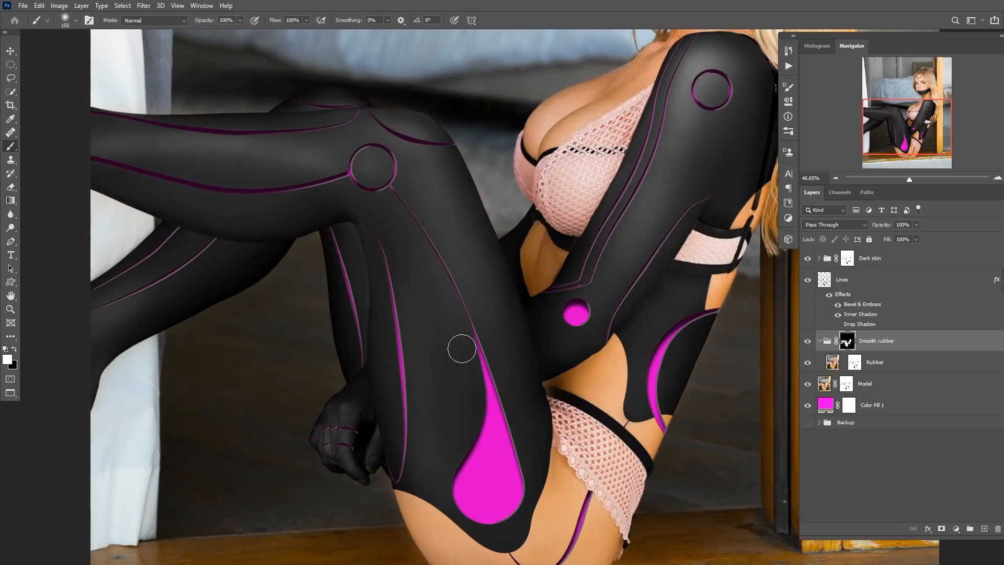
Touch up the Smooth rubber mask along the thigh panel lines and inner leg.
left_click_drag(283, 194, 442, 228)
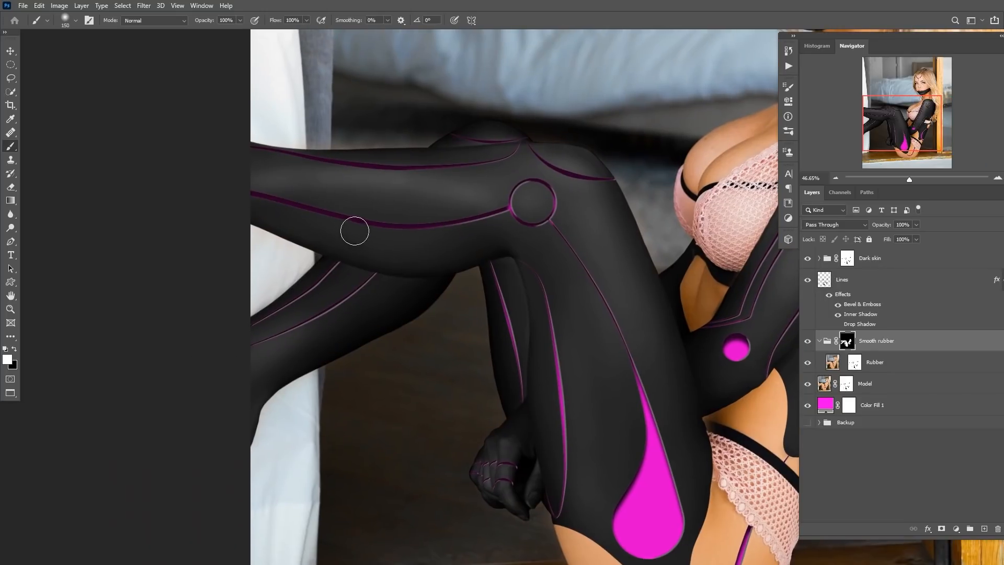
left_click_drag(573, 276, 557, 286)
mouse_move(589, 325)
left_mouse_down()
mouse_move(457, 283)
mouse_move(509, 288)
mouse_move(446, 312)
left_mouse_up()
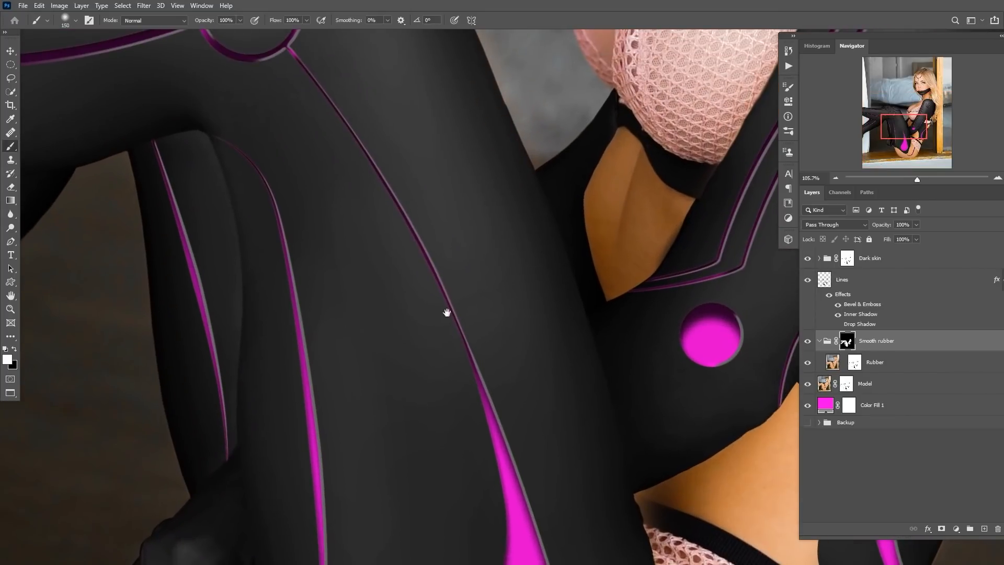
left_click_drag(487, 349, 482, 404)
left_click_drag(450, 347, 476, 347)
left_click_drag(448, 387, 462, 266)
scroll(462, 266, "down", 5)
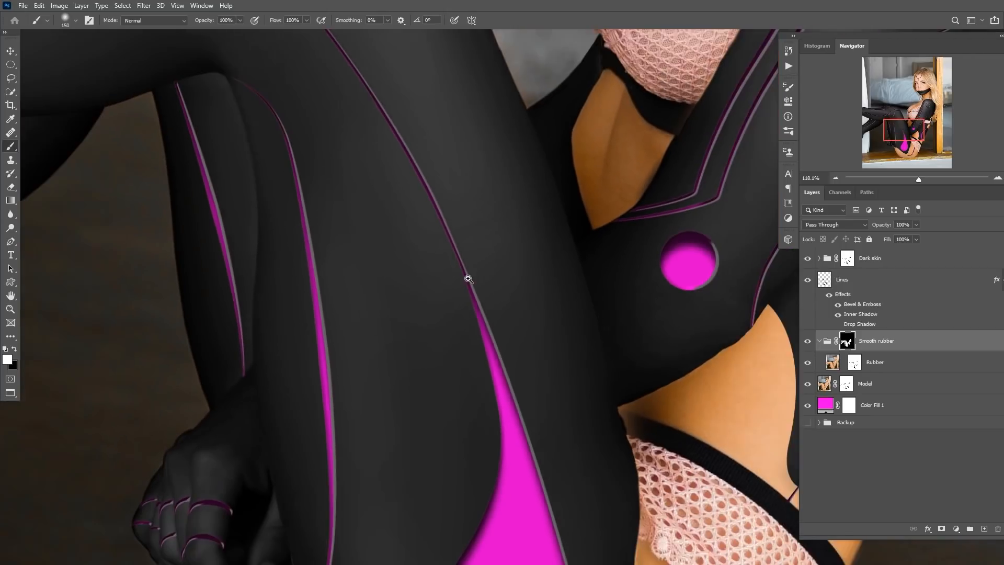
scroll(442, 298, "down", 5)
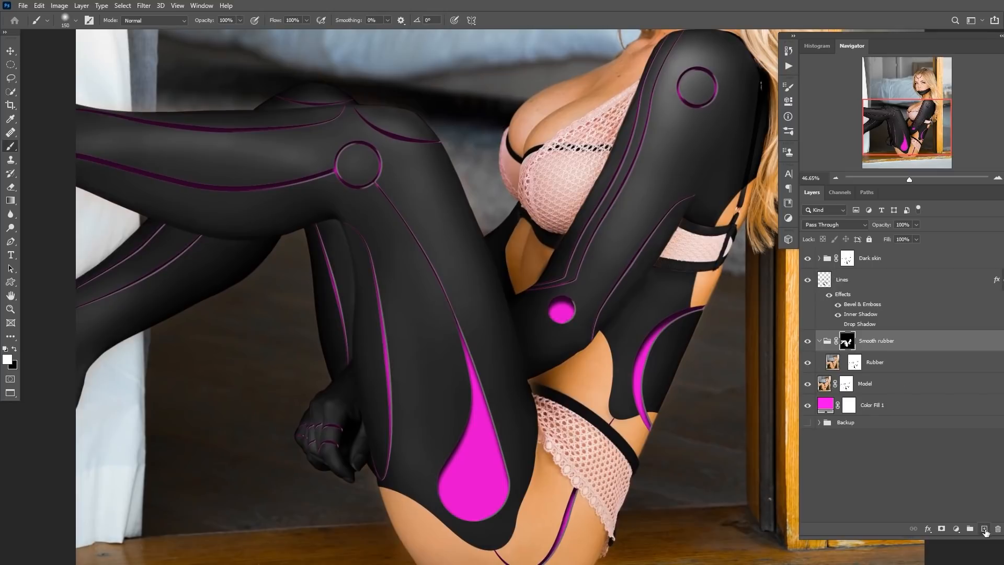
Create a new layer above the Smooth rubber group and clip it to the group.
left_click(984, 528)
left_click_drag(831, 364, 848, 353)
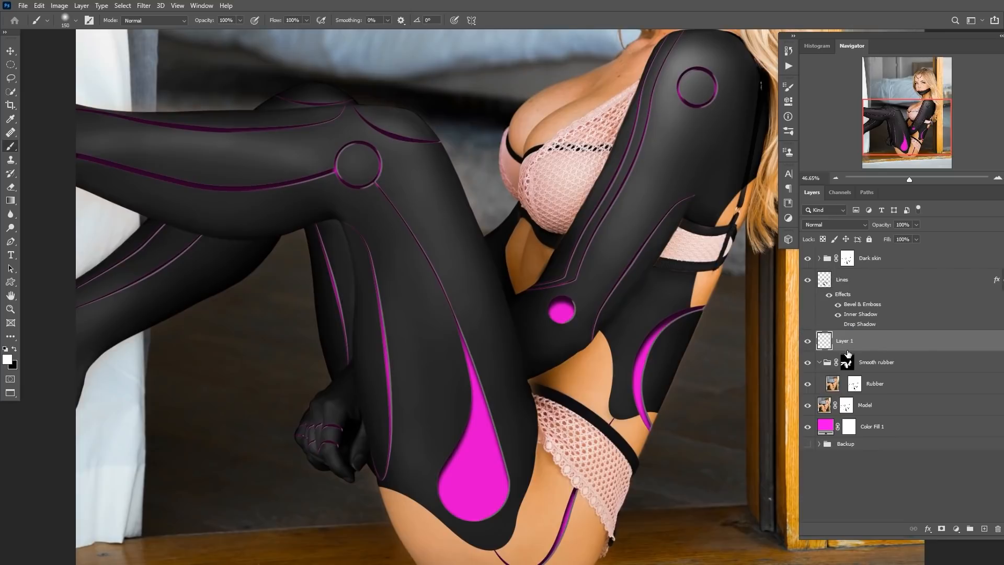
left_click(839, 349, "alt")
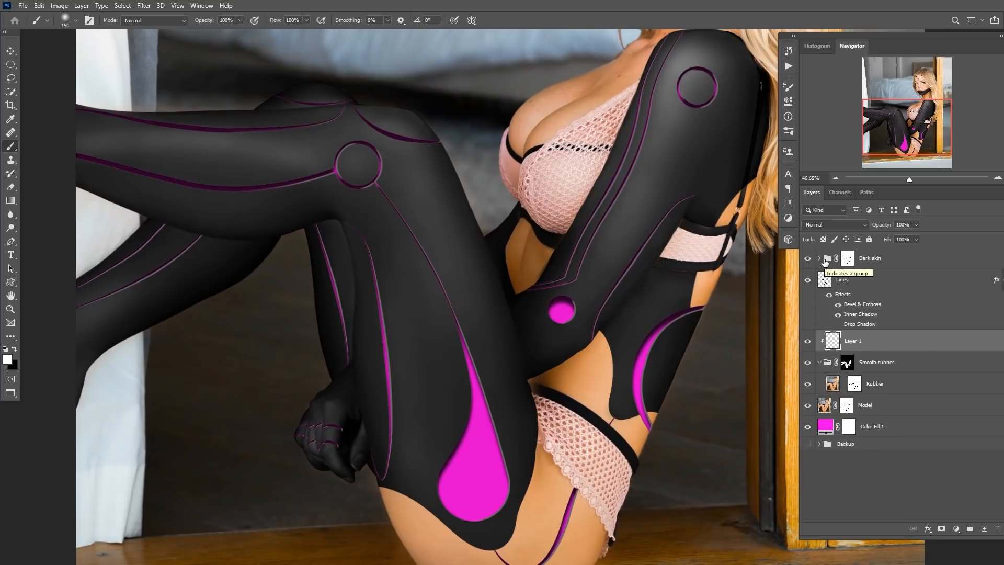
Fill the clipped layer with 50% Gray and set its blend mode to Overlay.
key("shift+F5")
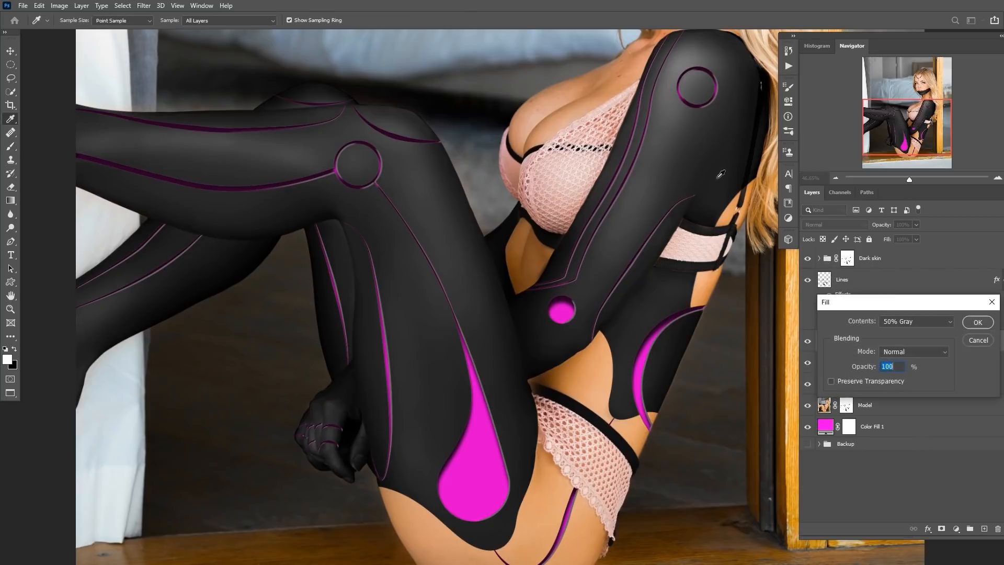
left_click_drag(883, 304, 592, 145)
left_click(654, 161)
left_click(621, 243)
left_click(687, 162)
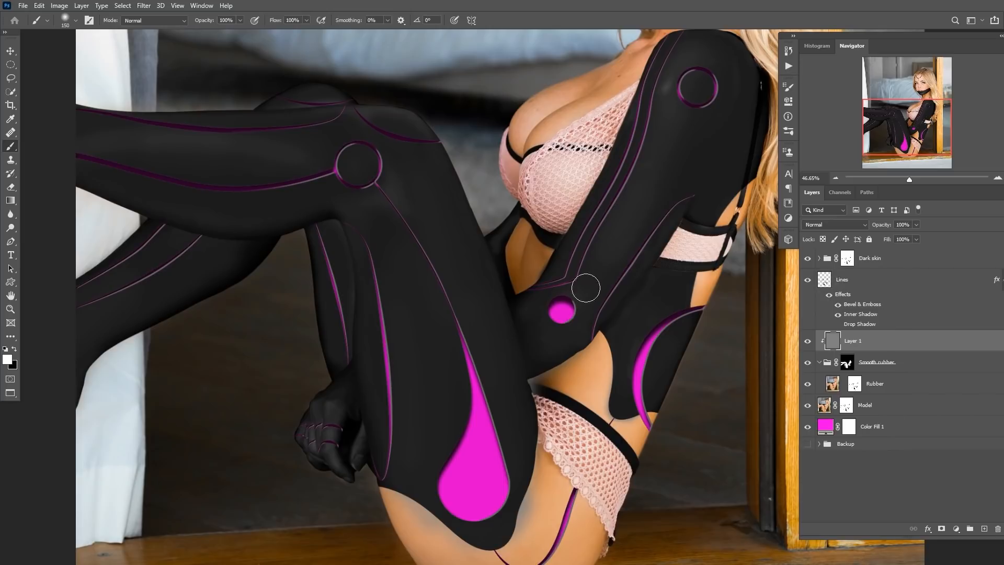
left_click(845, 226)
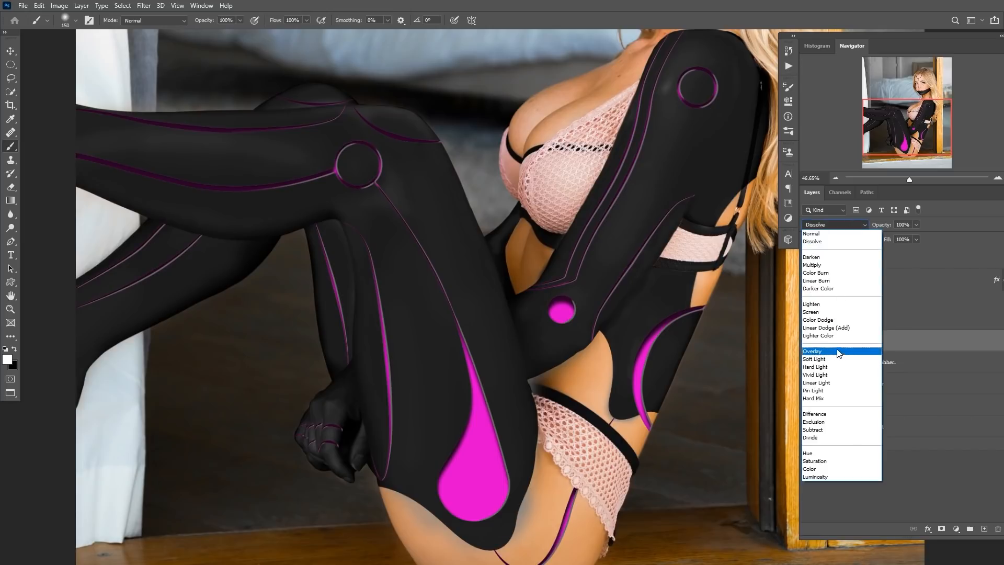
left_click(827, 352)
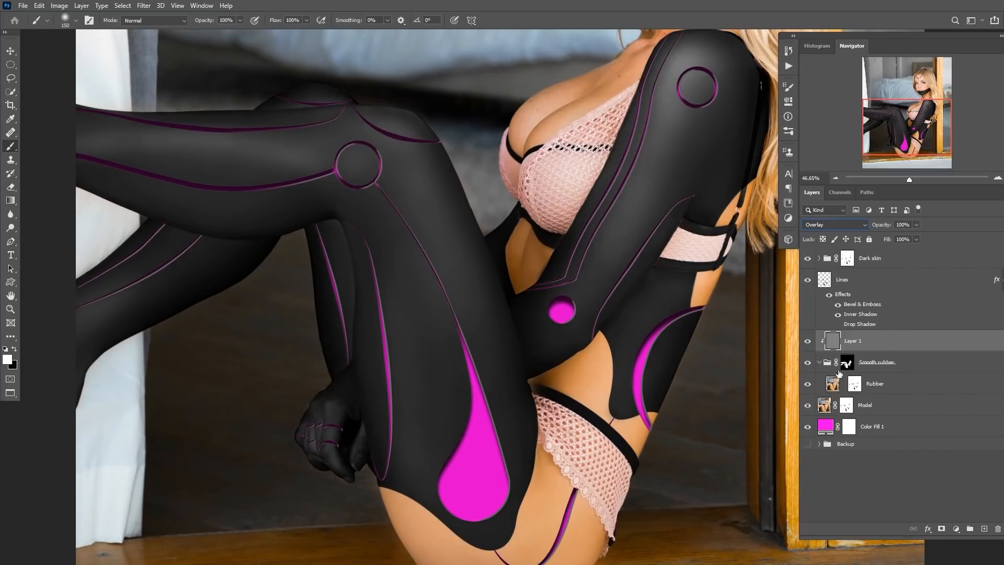
left_click(848, 363)
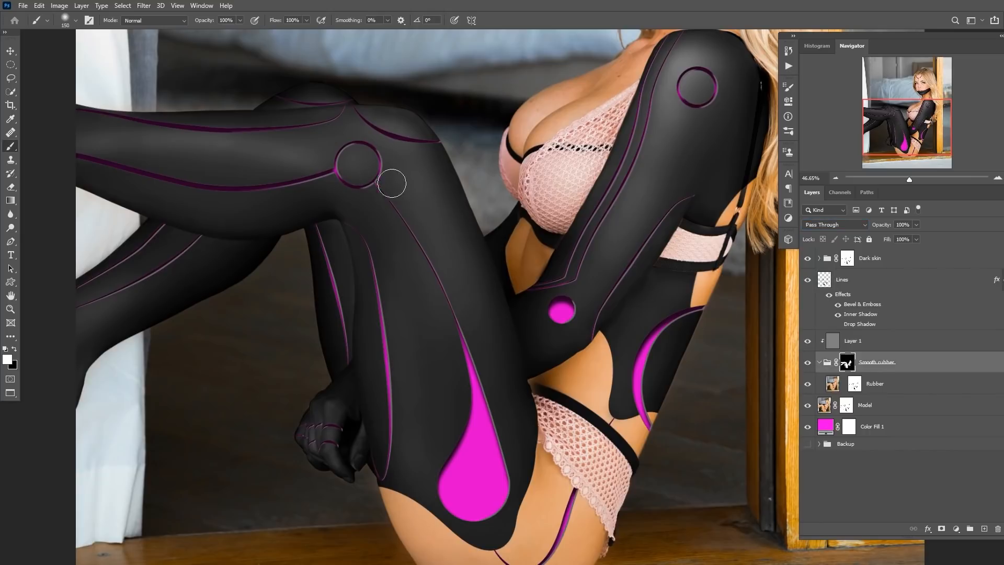
Rename the clipped gray overlay layer to Noise.
scroll(367, 179, "up", 1)
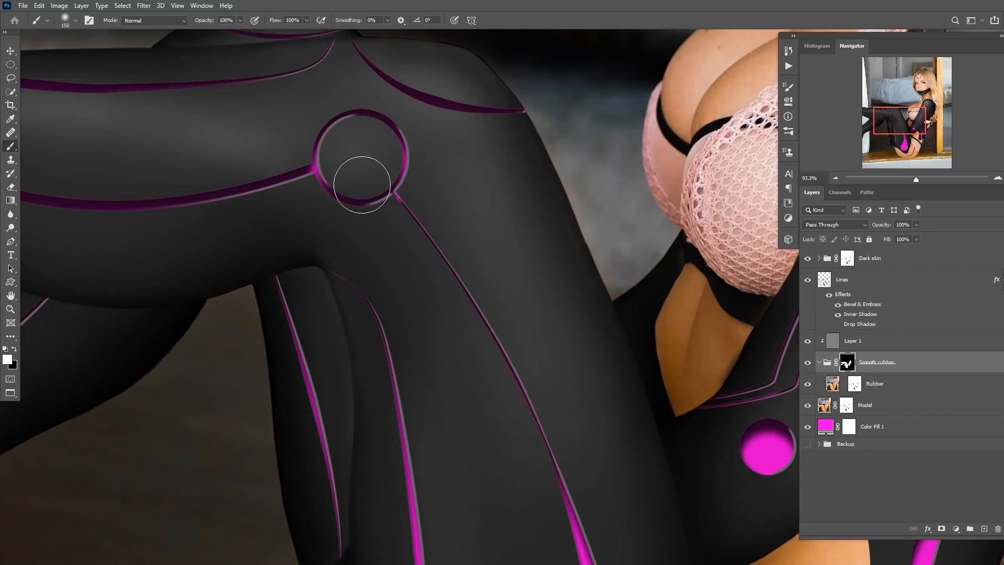
scroll(503, 332, "down", 2)
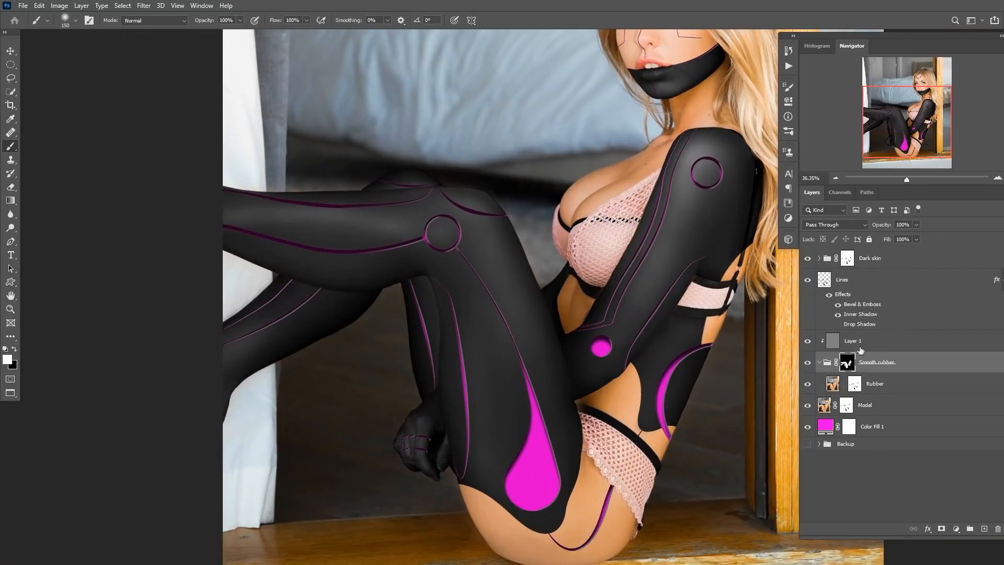
left_click(833, 344)
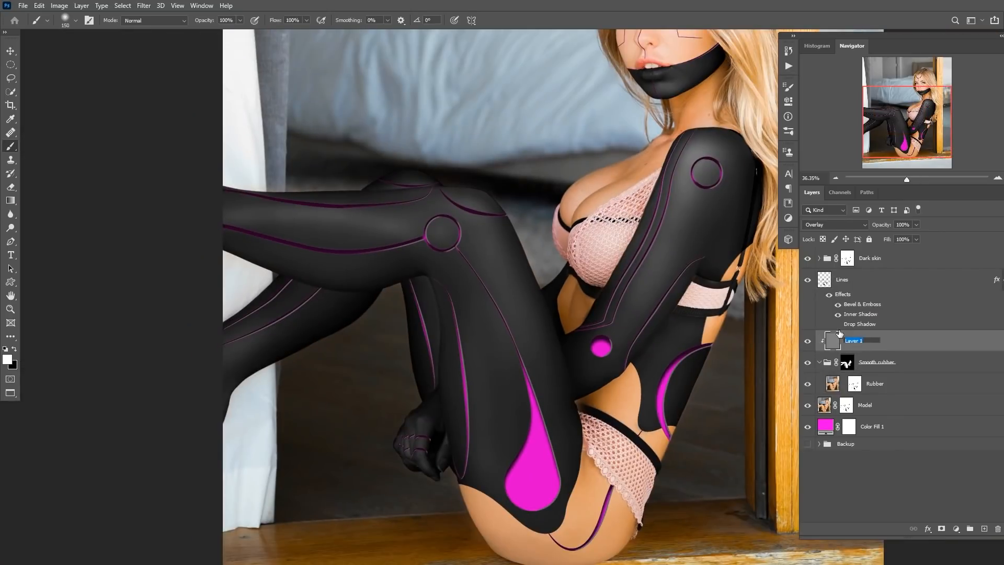
Apply Add Noise to the Noise layer at an amount of 3% with Uniform distribution.
left_click(143, 6)
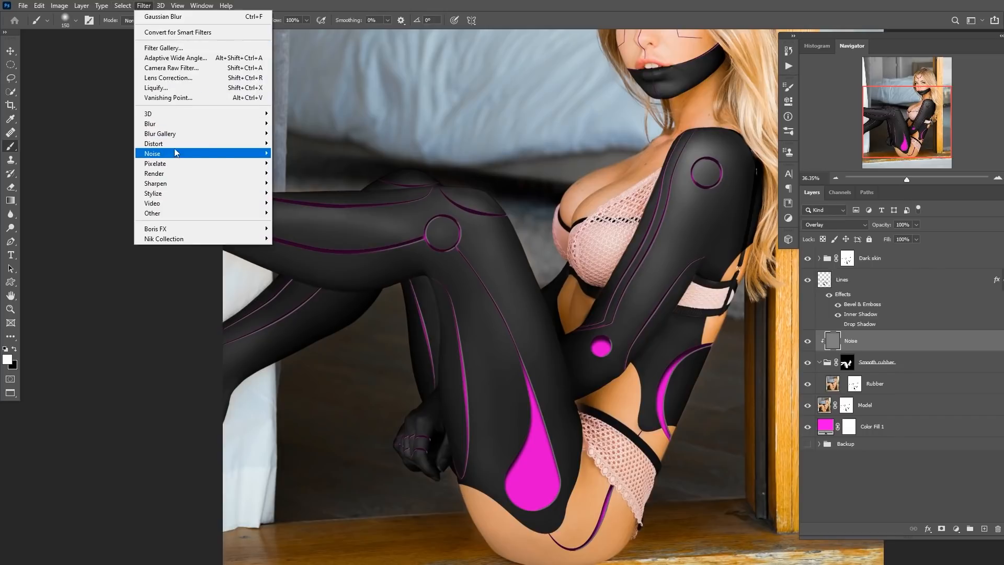
mouse_move(178, 154)
left_click(296, 153)
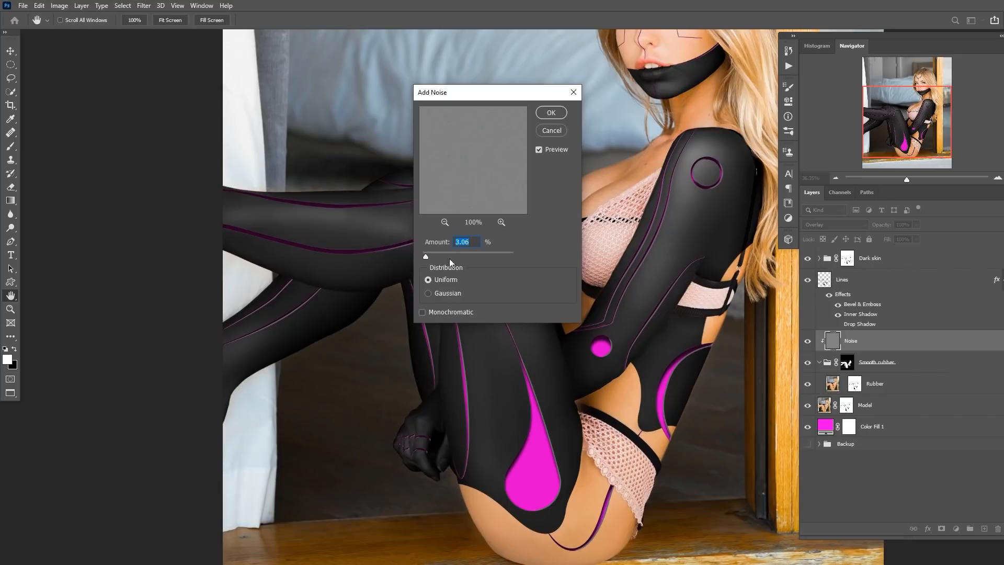
left_click_drag(354, 236, 426, 280)
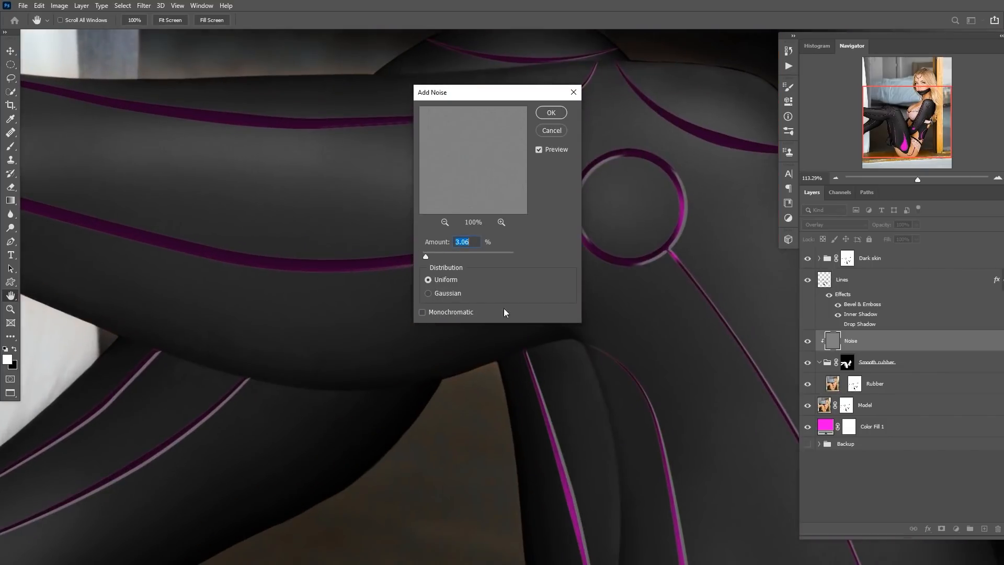
left_click_drag(605, 341, 204, 249)
left_click_drag(383, 372, 323, 205)
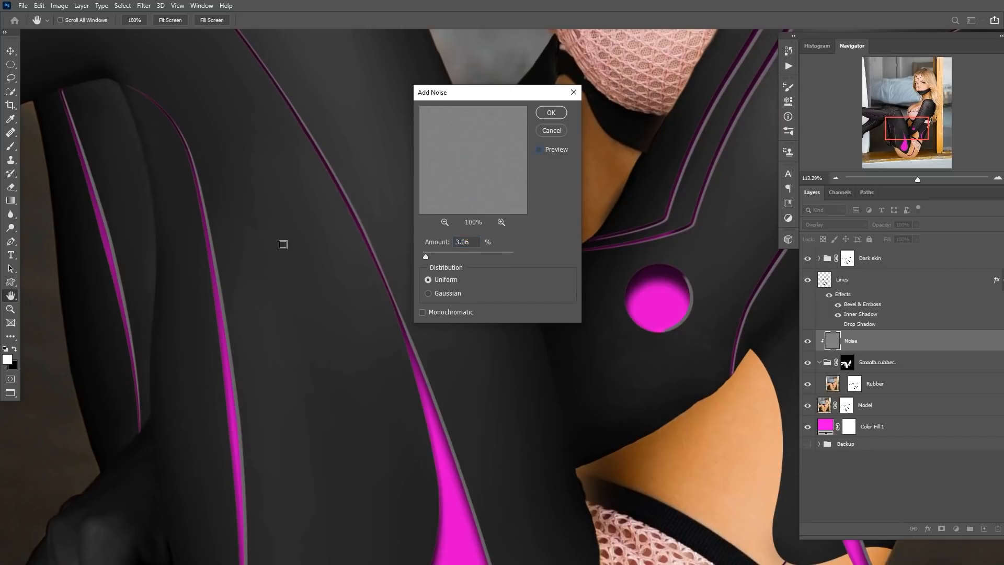
left_click(539, 150)
left_click_drag(361, 308, 290, 240)
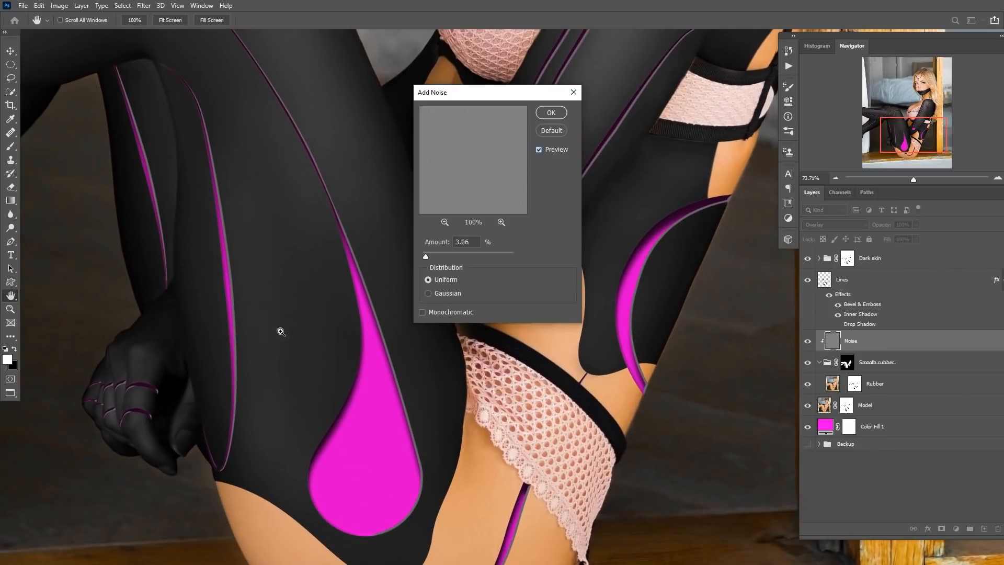
left_click_drag(280, 332, 321, 302)
left_click_drag(338, 258, 316, 352)
left_click_drag(346, 293, 309, 340)
left_click_drag(379, 293, 235, 327)
left_click_drag(359, 261, 318, 316)
mouse_move(351, 218)
left_mouse_down()
mouse_move(371, 223)
mouse_move(362, 225)
left_mouse_up()
left_click(463, 253)
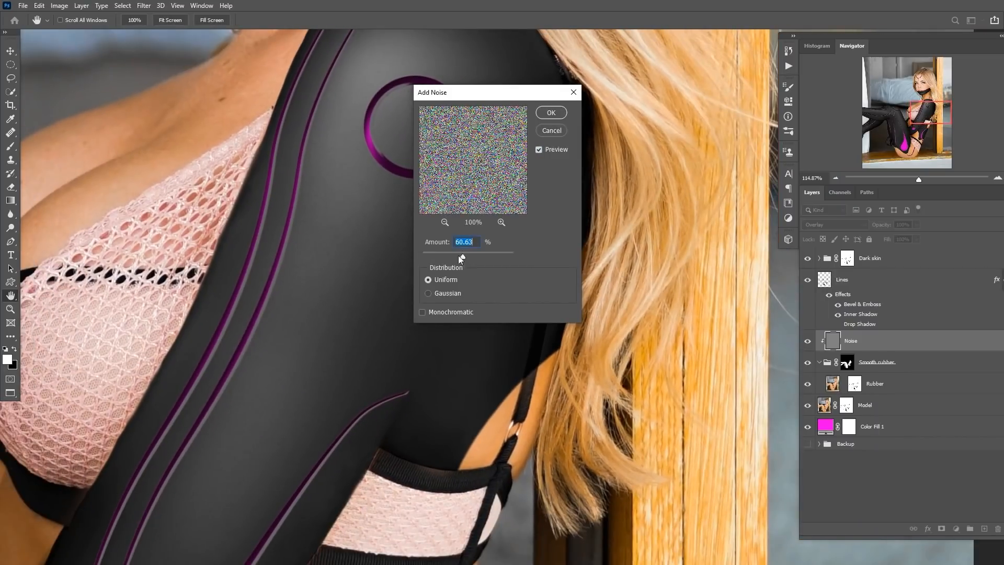
scroll(324, 313, "down", 10)
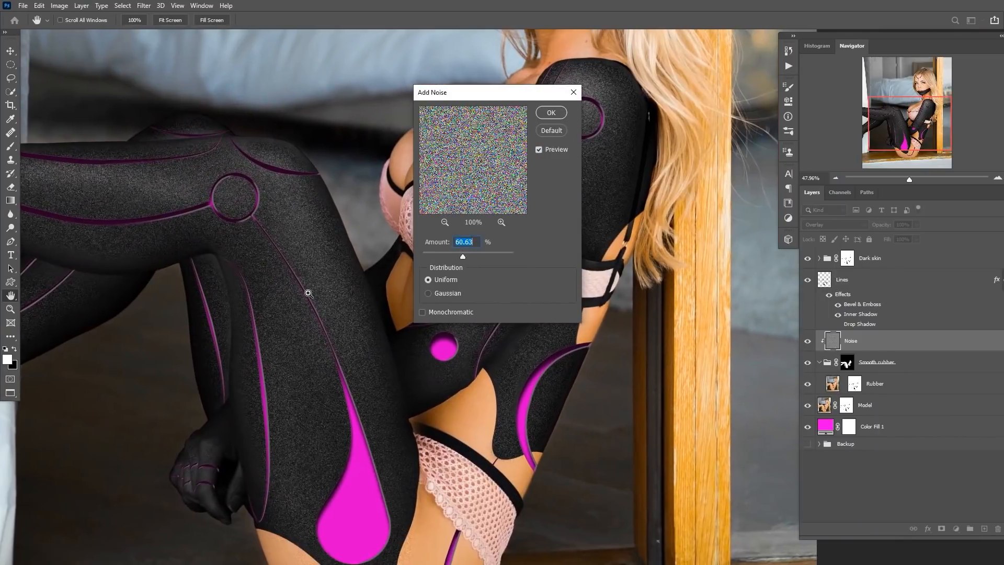
scroll(308, 293, "up", 4)
left_click_drag(446, 253, 438, 252)
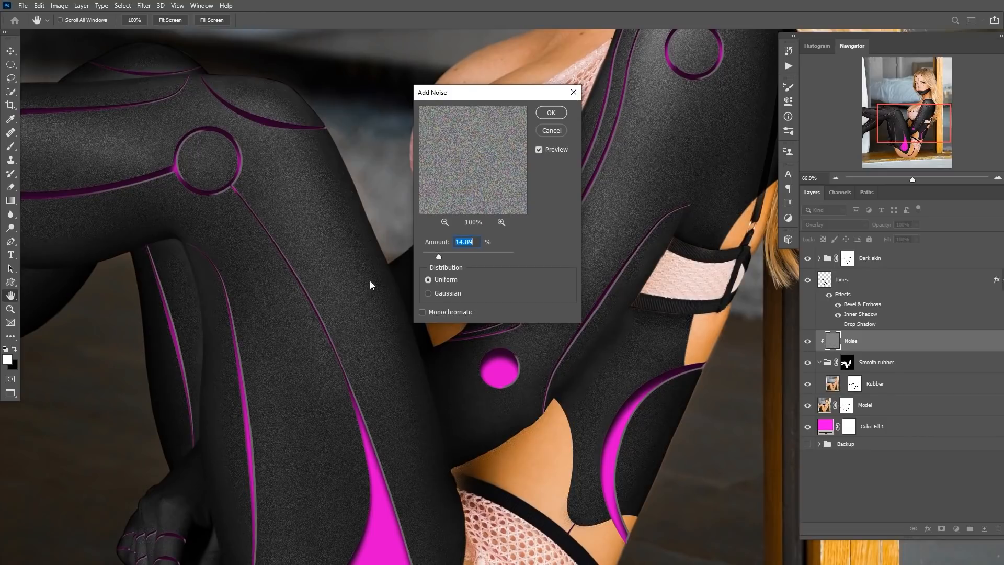
scroll(340, 296, "up", 6)
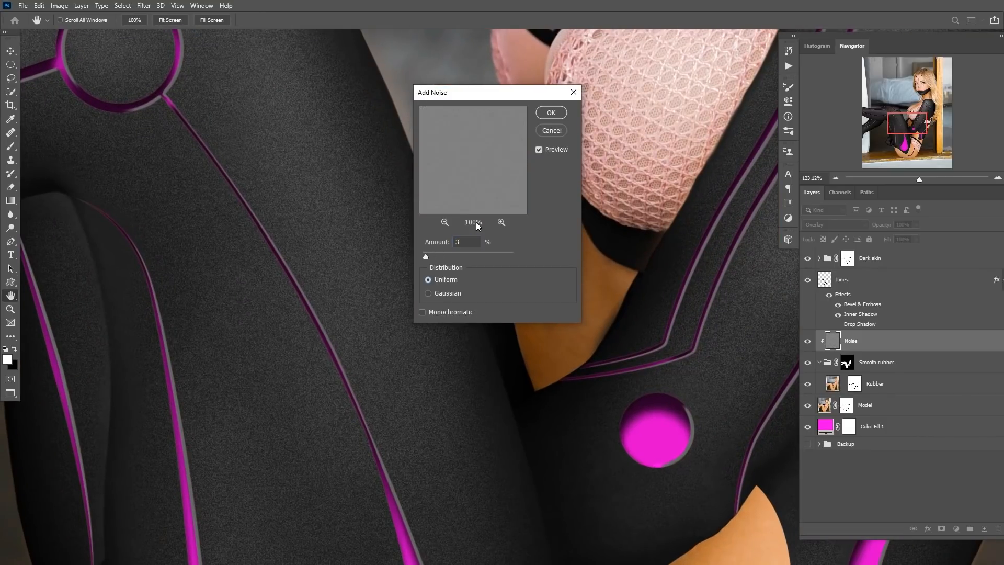
left_click(551, 113)
Toggle the Noise and Smooth rubber layers' visibility to compare the suit with and without the texture.
key("b")
scroll(387, 309, "down", 14)
scroll(387, 309, "down", 4)
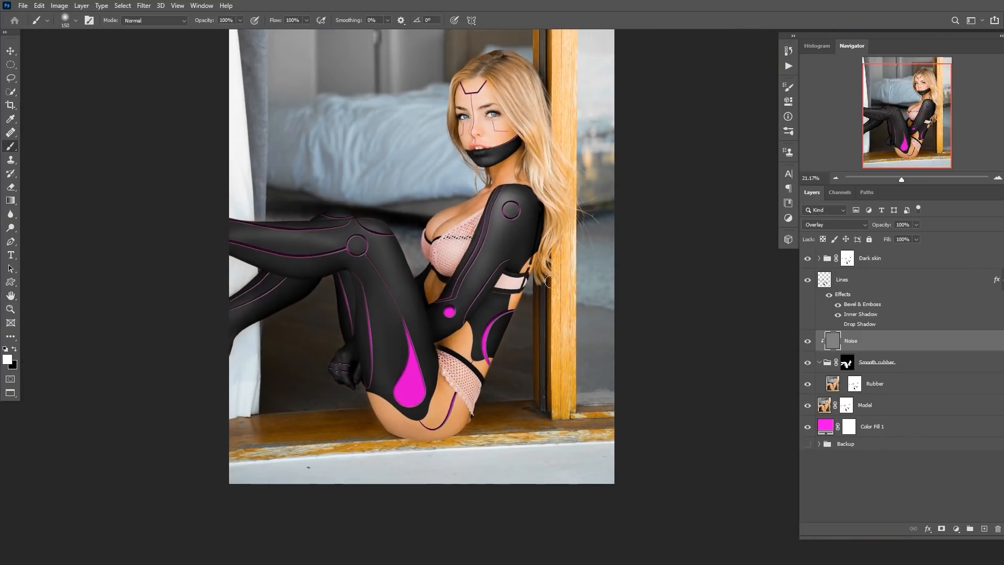
left_click(808, 362)
scroll(385, 286, "up", 8)
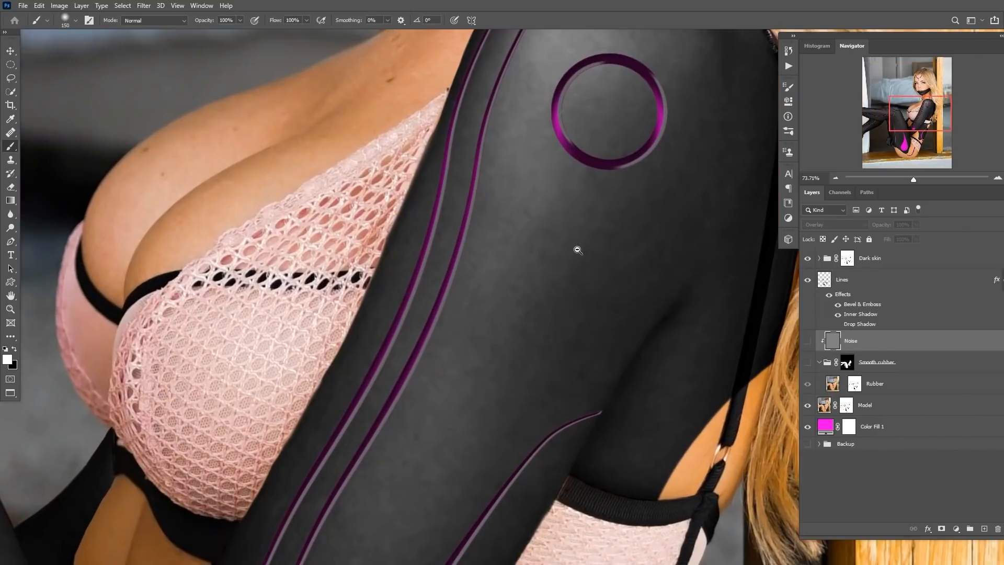
left_click_drag(577, 250, 513, 298)
left_click_drag(432, 345, 612, 269)
left_click_drag(384, 375, 495, 294)
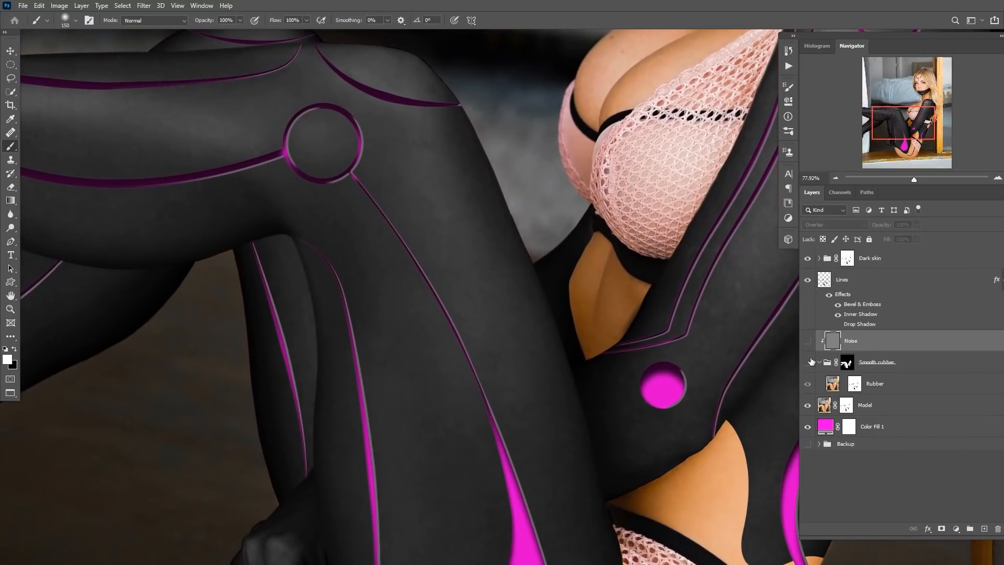
left_click(807, 341)
left_click_drag(466, 290, 492, 291)
left_click_drag(327, 226, 496, 327)
left_click_drag(318, 210, 356, 162)
left_click_drag(520, 194, 392, 397)
left_click_drag(596, 73, 426, 274)
left_click_drag(504, 226, 429, 254)
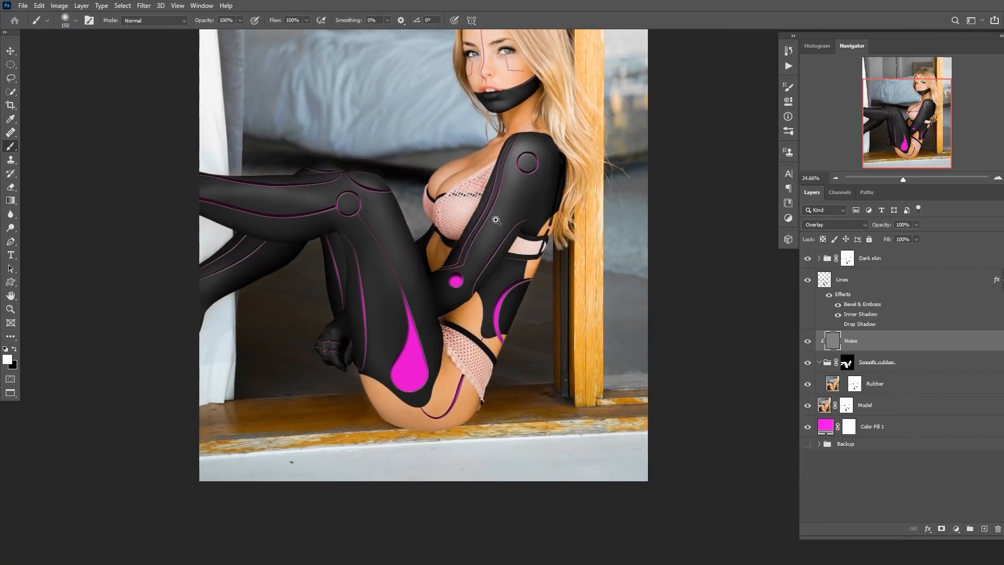
left_click_drag(516, 219, 519, 278)
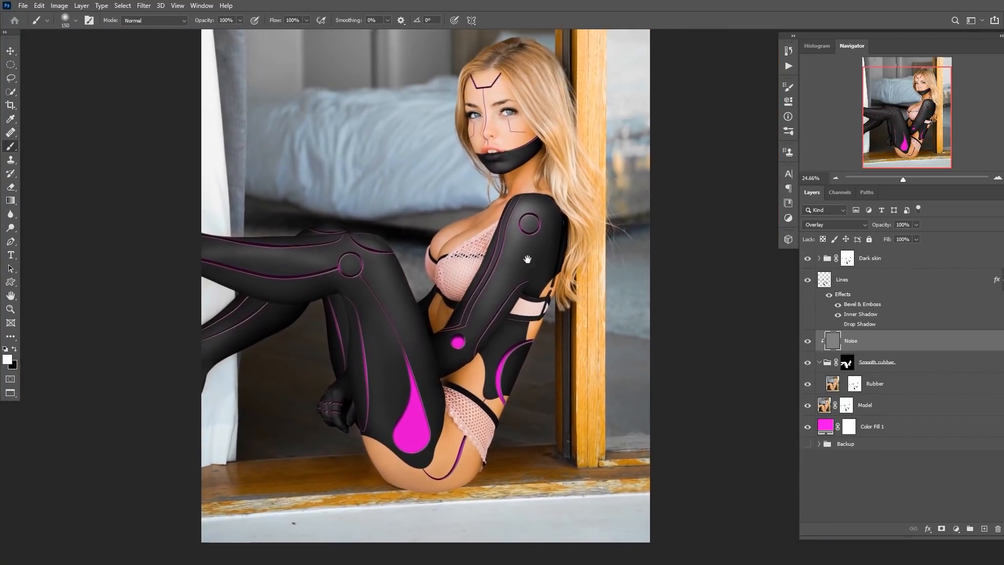
Expand the Dark skin group and review its Curves, Hue/Saturation and Black & White adjustment settings, undoing one trial change.
left_click(828, 260)
left_click(819, 258)
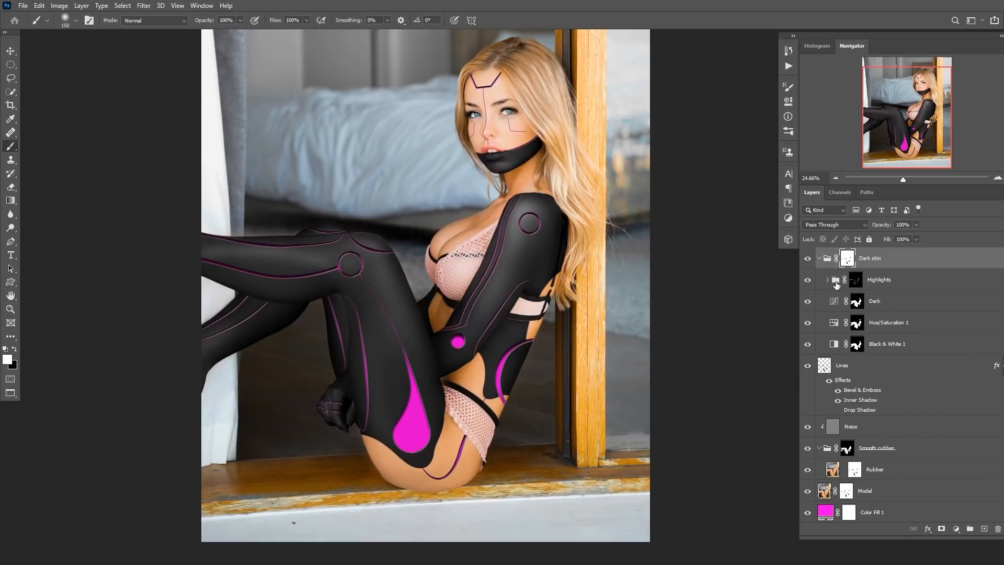
left_click(828, 280)
left_click(842, 301)
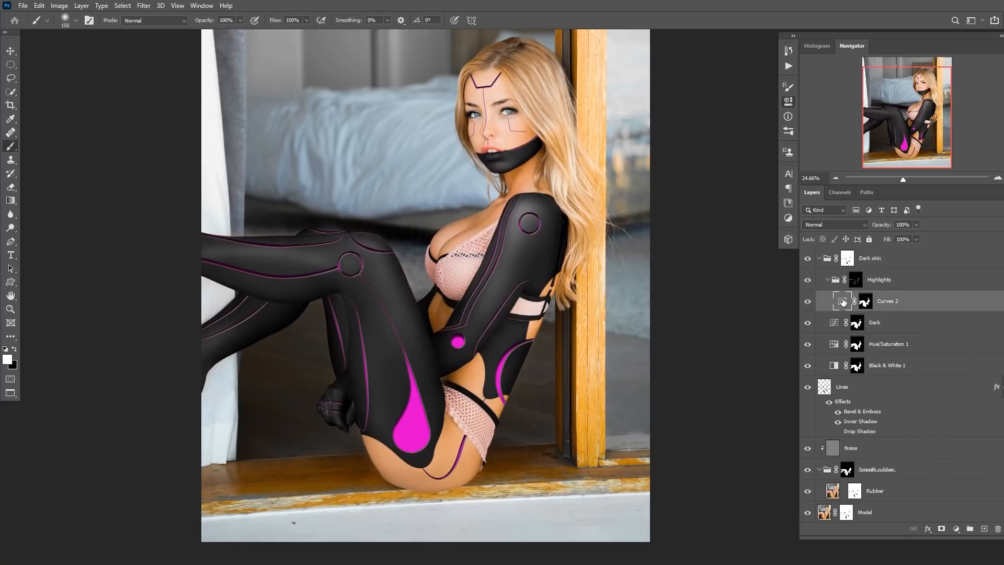
double_click(842, 302)
mouse_move(682, 172)
left_mouse_down()
mouse_move(704, 191)
mouse_move(685, 175)
left_mouse_up()
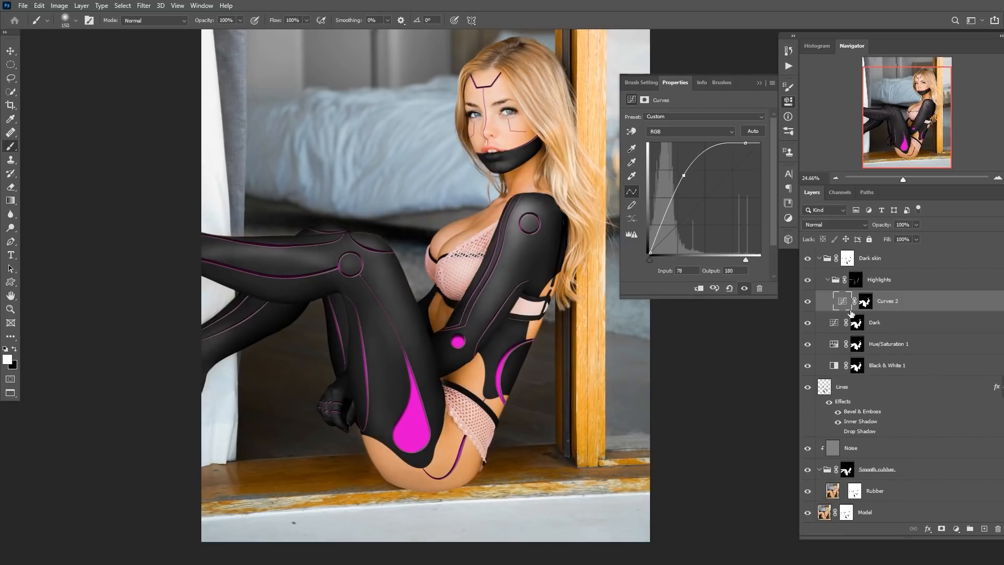
left_click(838, 324)
left_click_drag(716, 216, 717, 217)
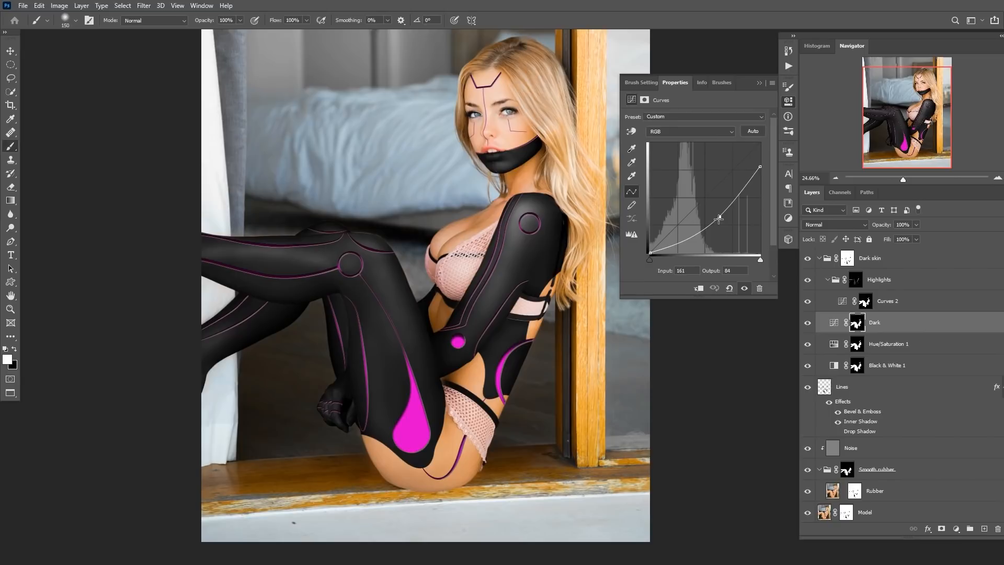
left_click(826, 349)
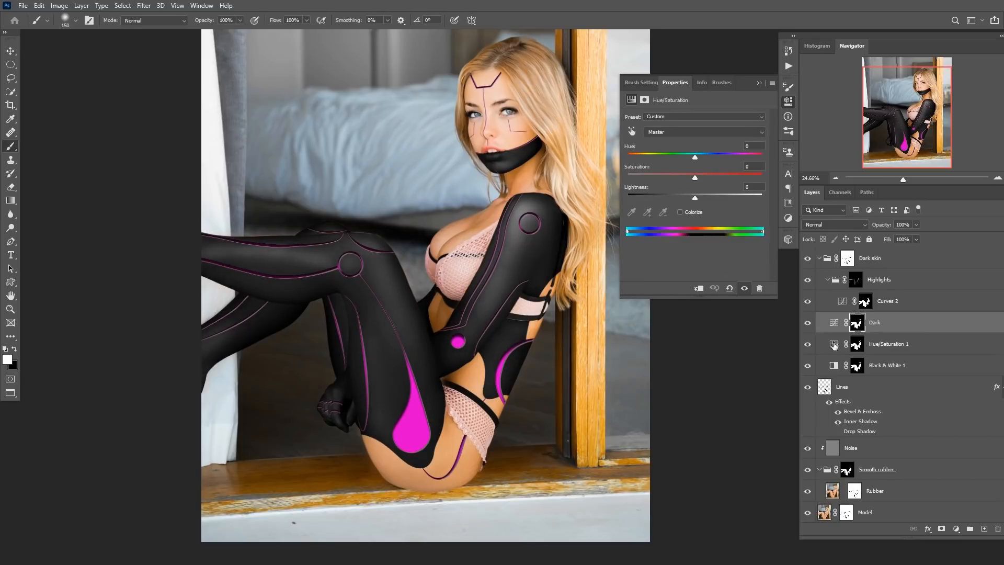
left_click(835, 367)
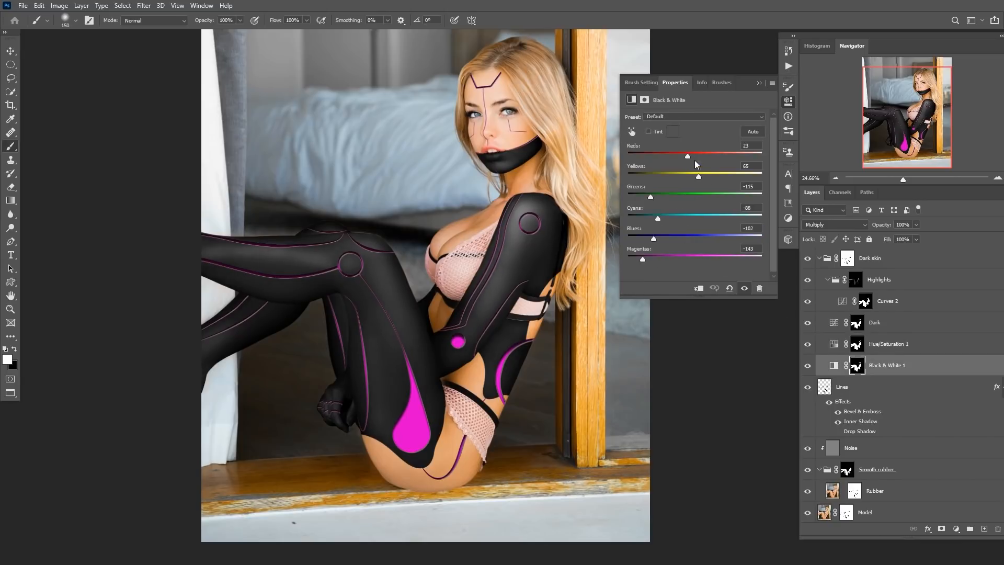
left_click_drag(698, 174, 639, 175)
left_click_drag(474, 267, 453, 301)
key("ctrl+z")
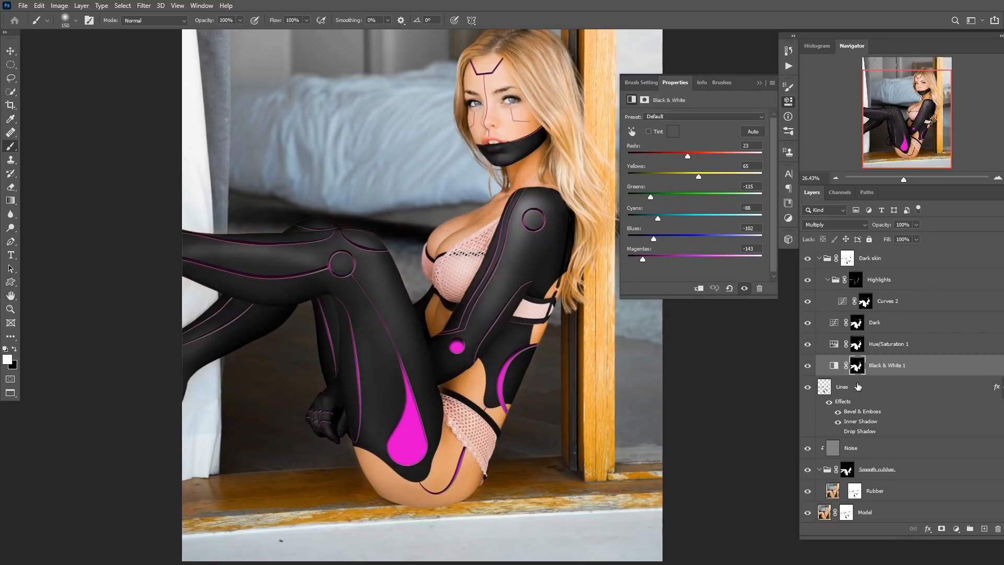
Collapse the Dark skin group and add an Inside group of gear images below the Model layer, showing through the suit's openings.
left_click(819, 258)
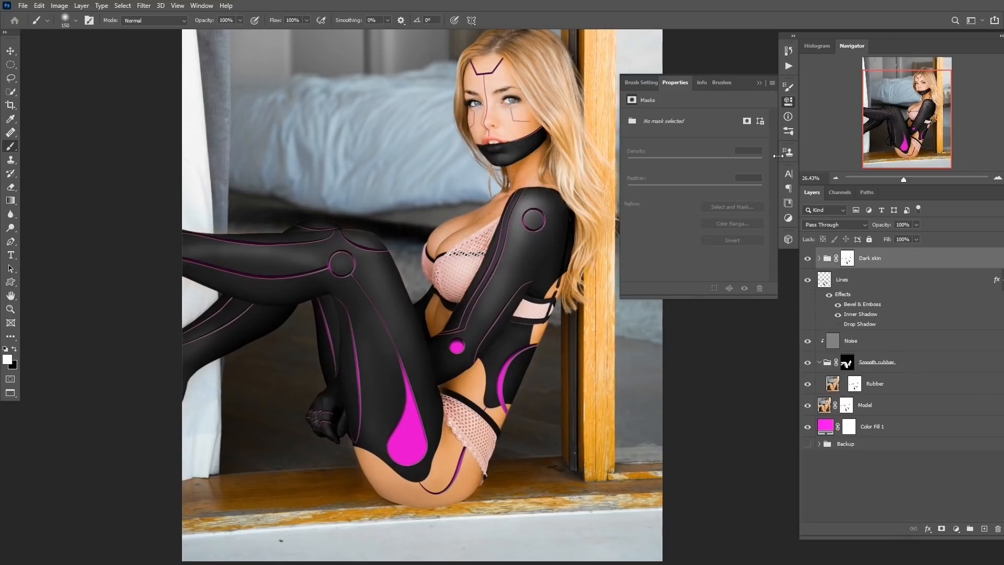
left_click(759, 83)
key("v")
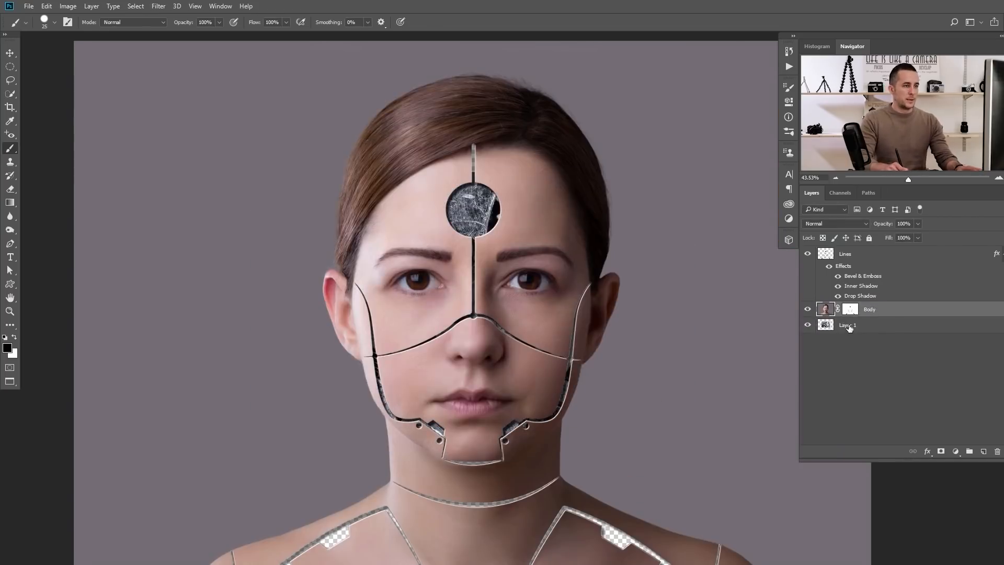
type("Gear")
key("Return")
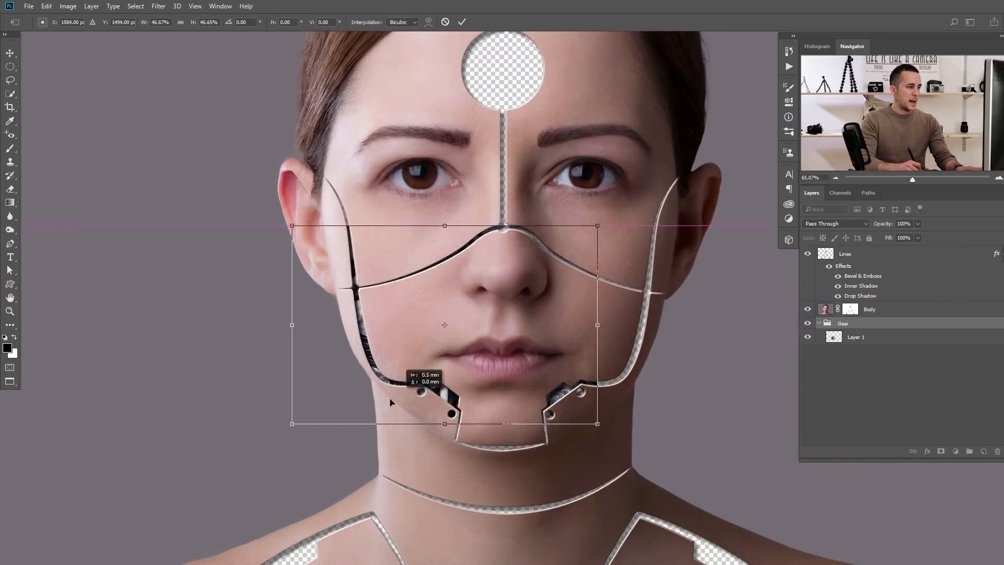
left_click_drag(408, 377, 575, 398)
key("Return")
key("ctrl+t")
key("Return")
left_click_drag(595, 356, 359, 265)
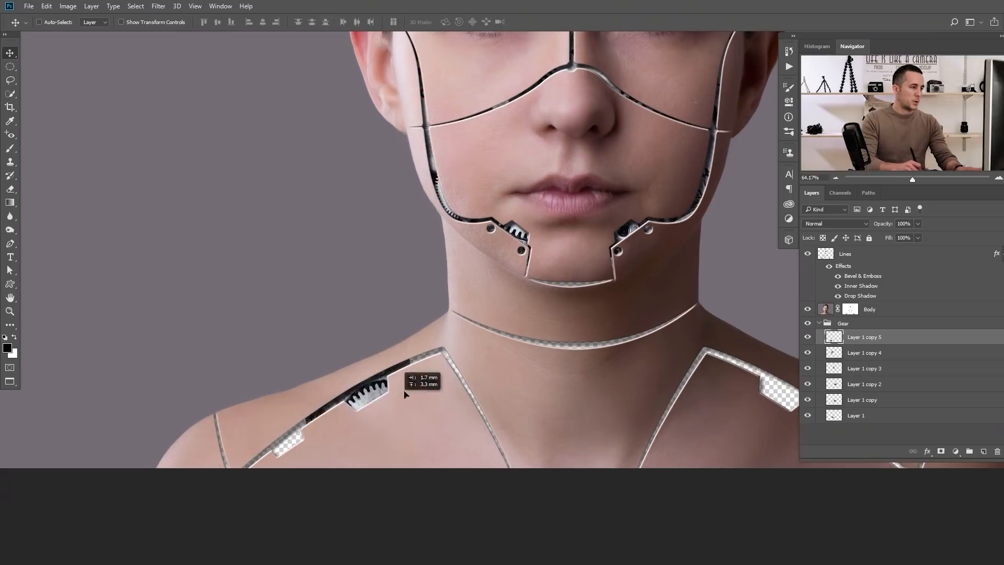
left_click_drag(386, 409, 720, 443)
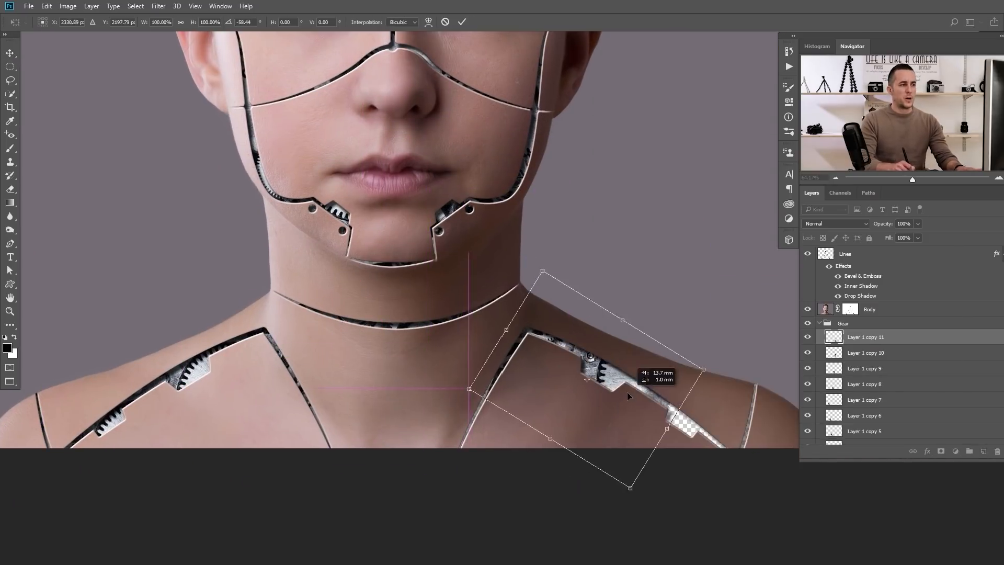
left_click_drag(627, 392, 334, 450)
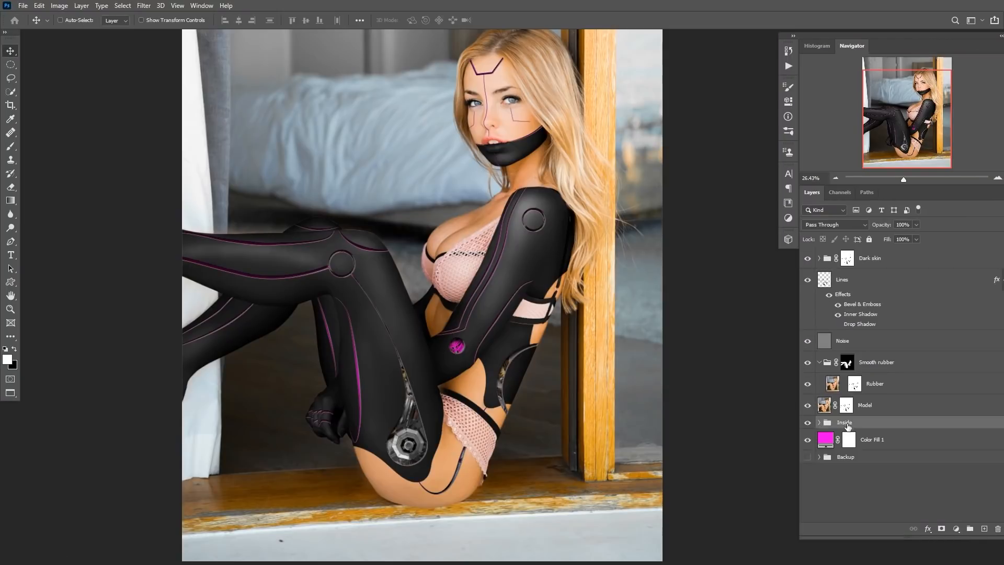
Expand the Inside group and toggle its layers' visibility to inspect each gear image.
left_click(819, 422)
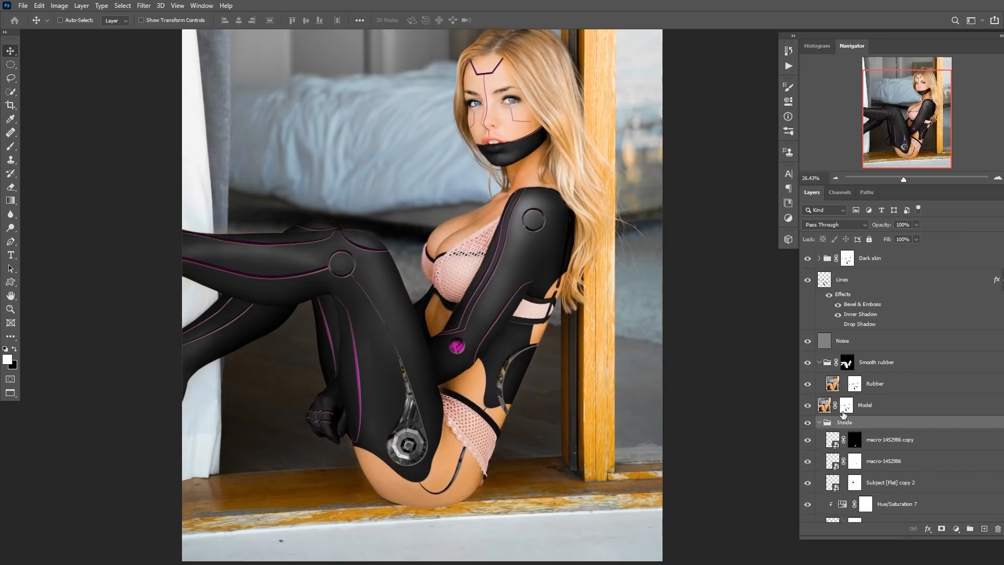
scroll(847, 397, "down", 5)
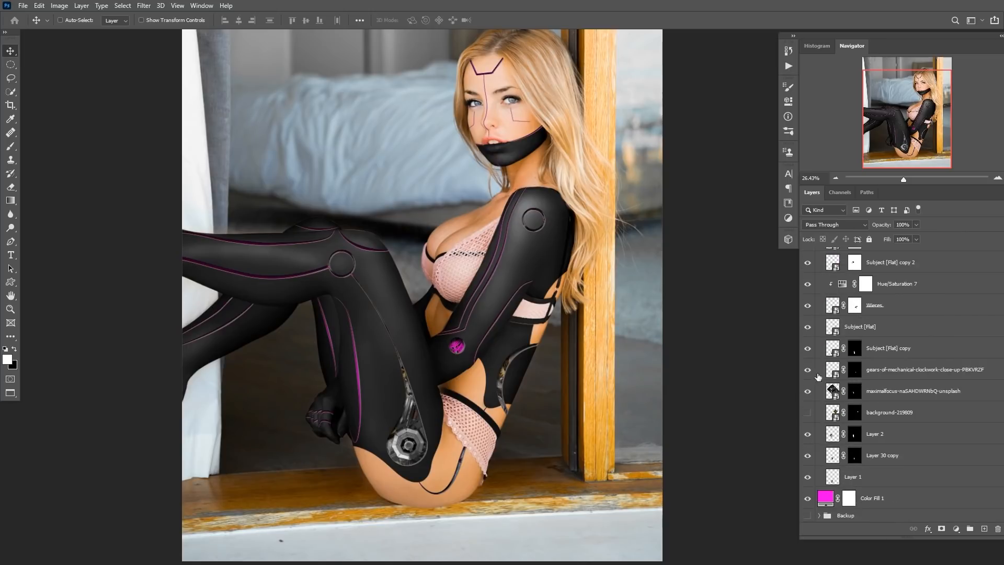
left_click(808, 391, "alt")
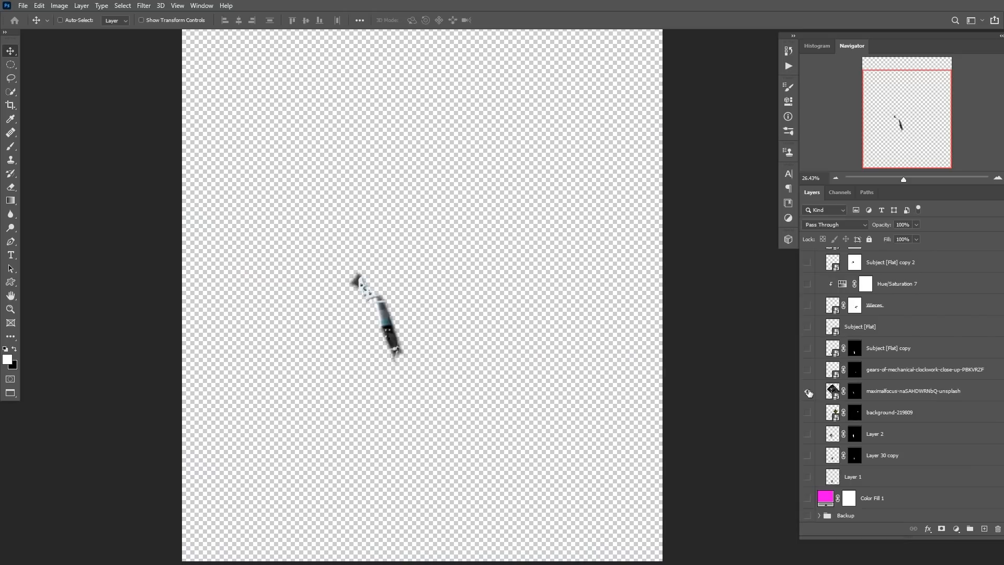
left_click(808, 391, "alt")
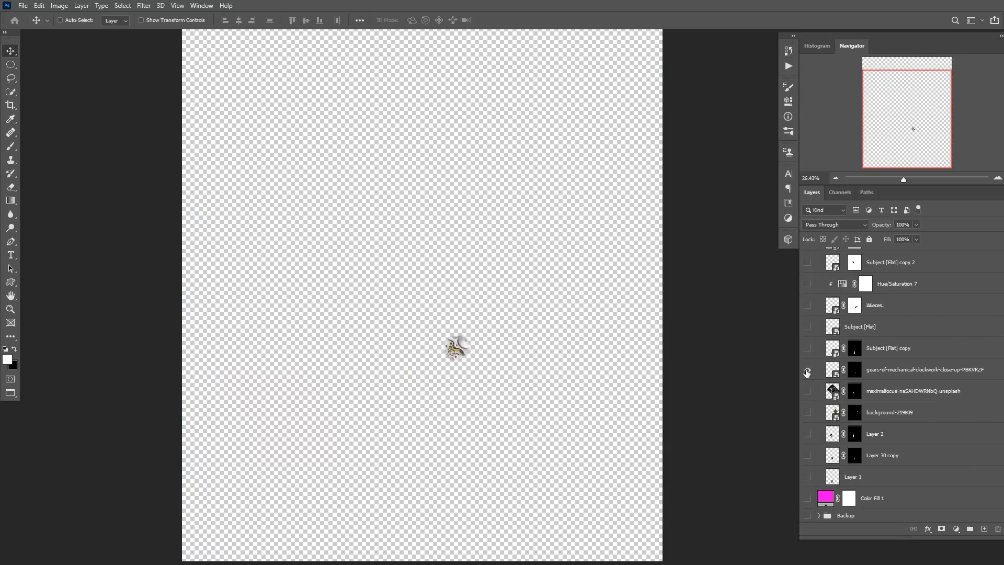
left_click(807, 369, "alt")
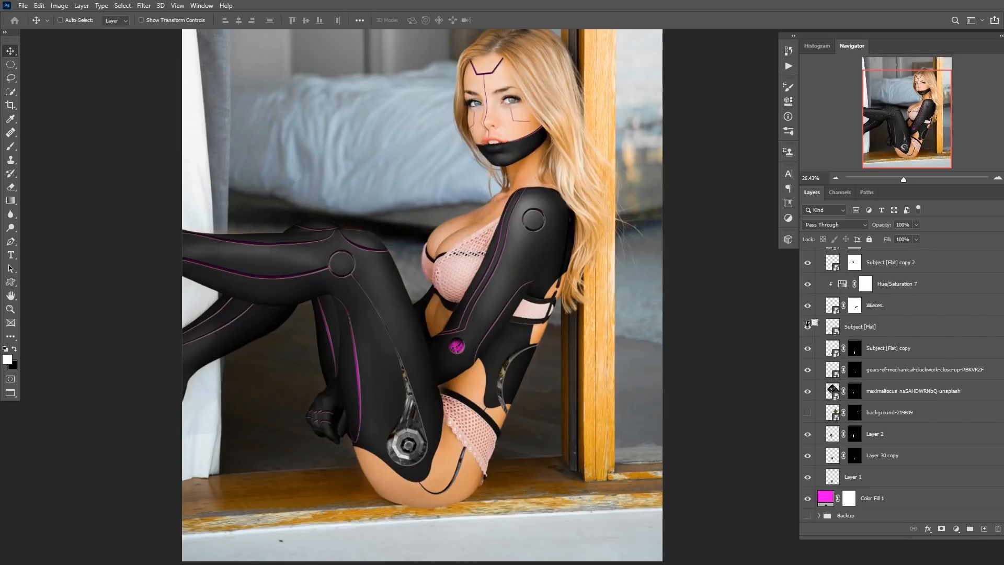
left_click(806, 434, "alt")
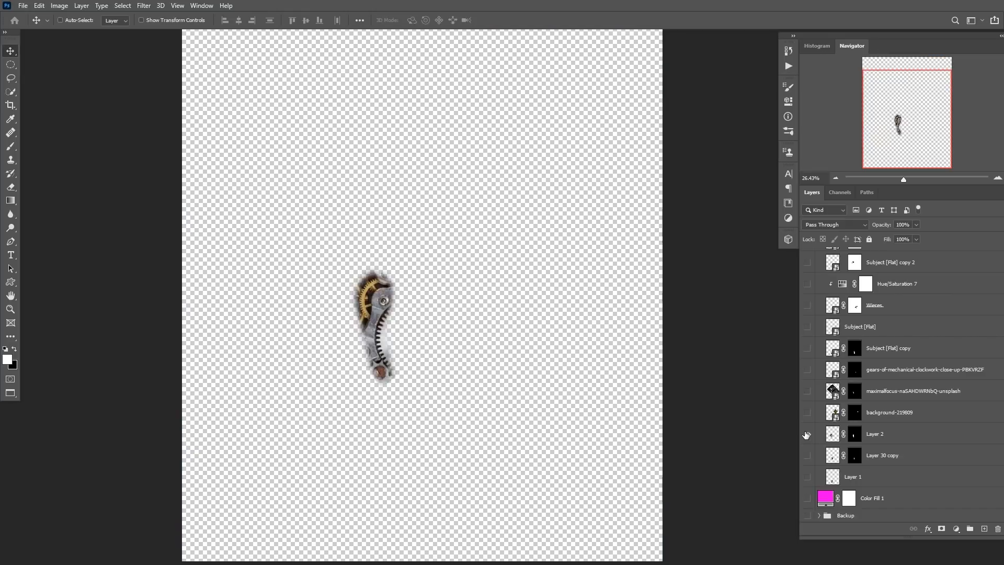
left_click(808, 437, "alt")
left_click(808, 456, "alt")
left_click(807, 456, "alt")
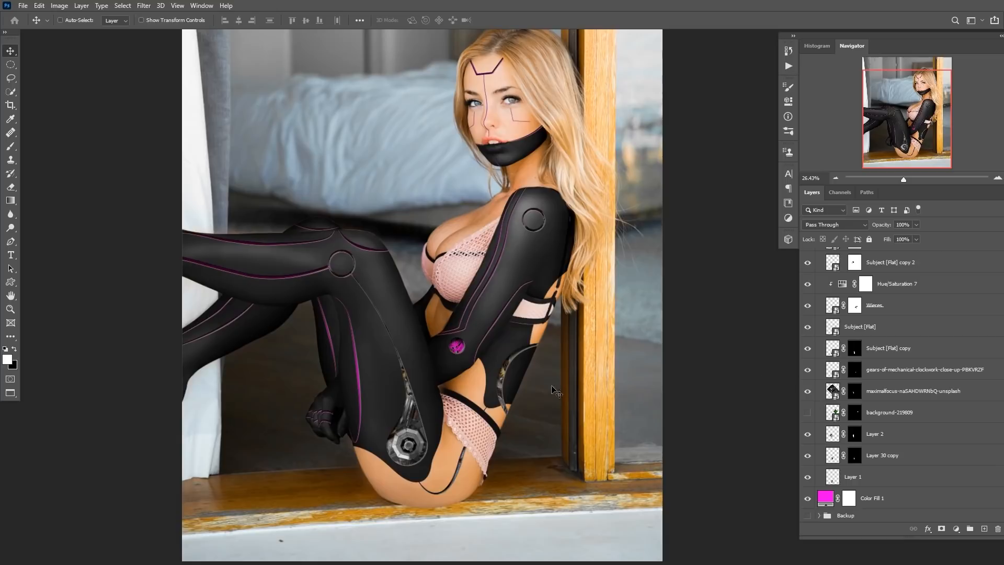
Zoom into the lower body and view the macro-1452986 gear layer on its own, then restore all layers' visibility.
left_click_drag(410, 446, 455, 449)
left_click(415, 440, "ctrl")
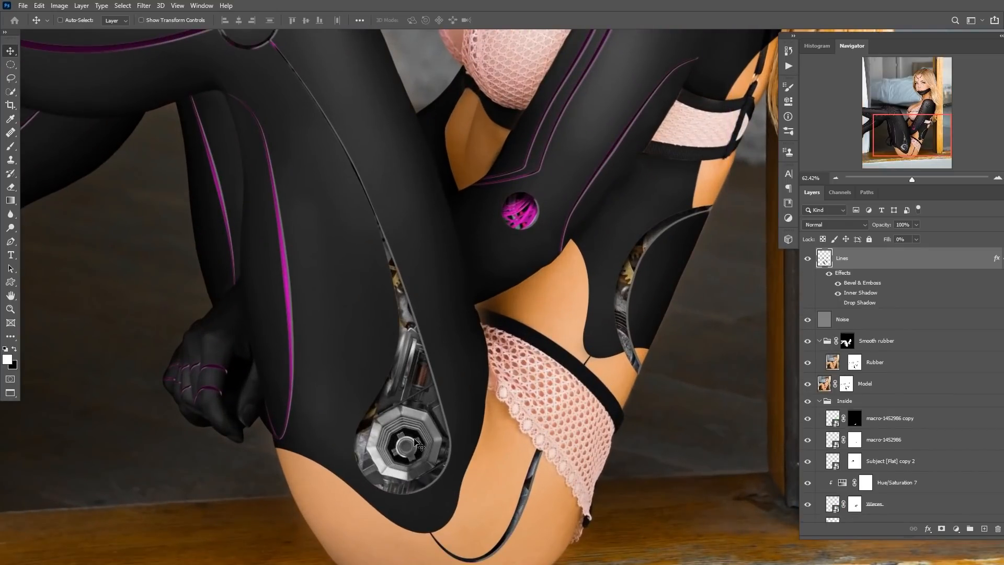
scroll(820, 328, "down", 3)
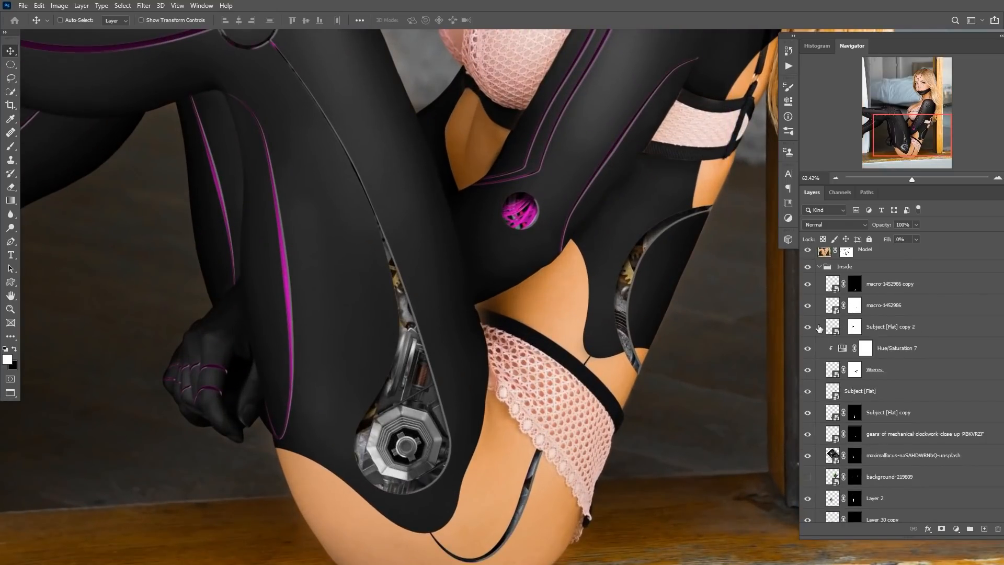
left_click(808, 309, "alt")
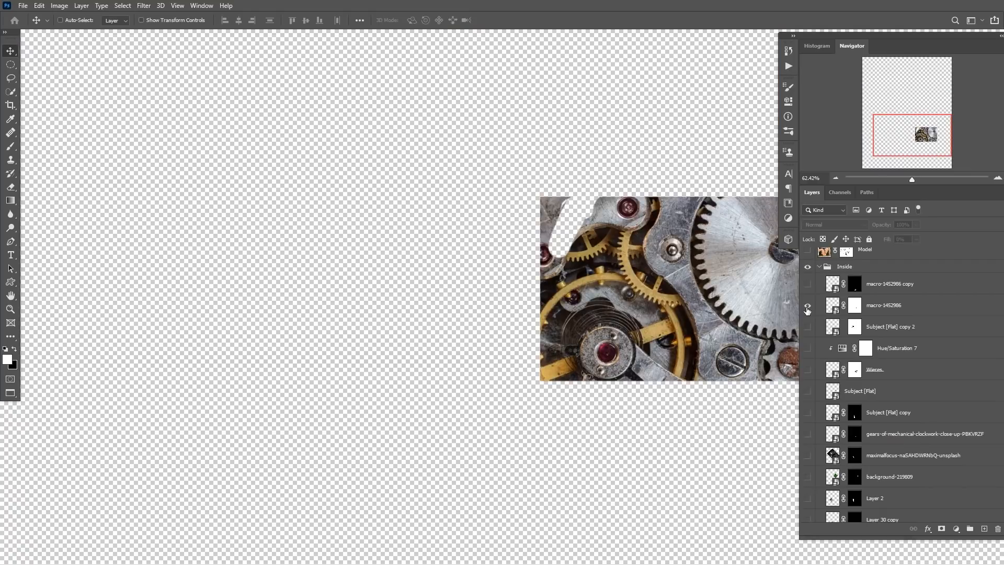
key("ctrl+0")
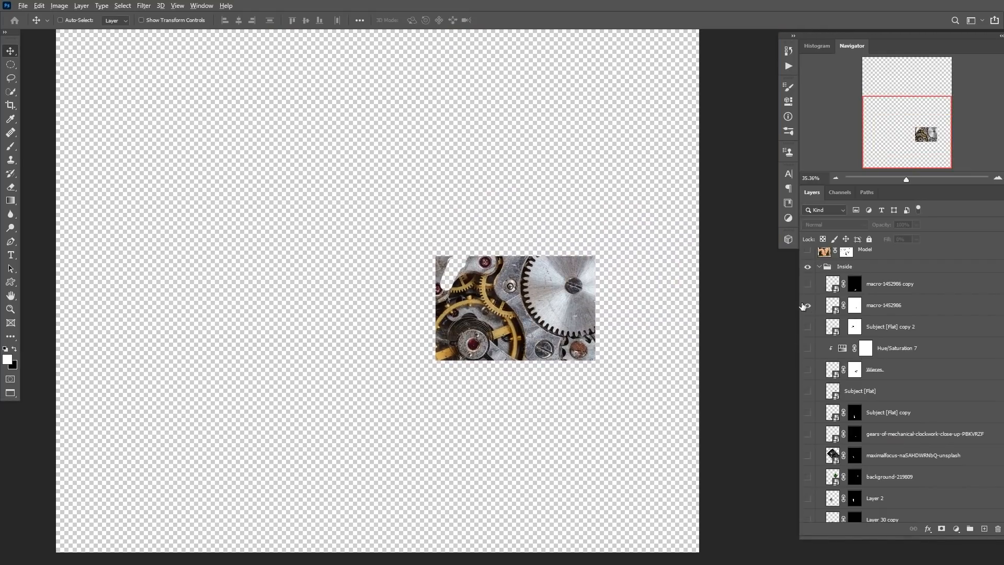
left_click(806, 305, "alt")
left_click(807, 307)
left_click(808, 307)
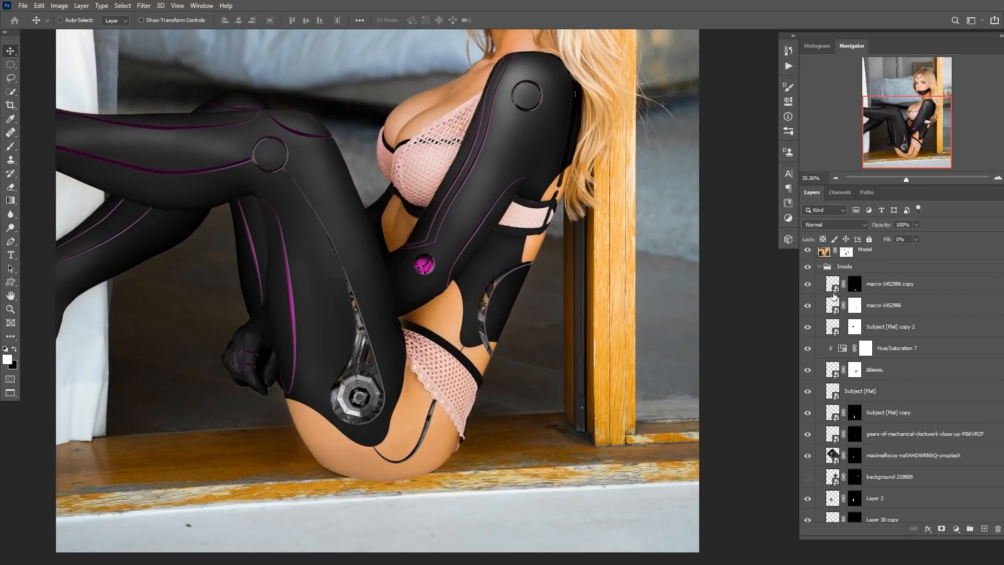
mouse_move(488, 304)
left_mouse_down()
mouse_move(511, 299)
mouse_move(497, 307)
left_mouse_up()
scroll(809, 316, "up", 5)
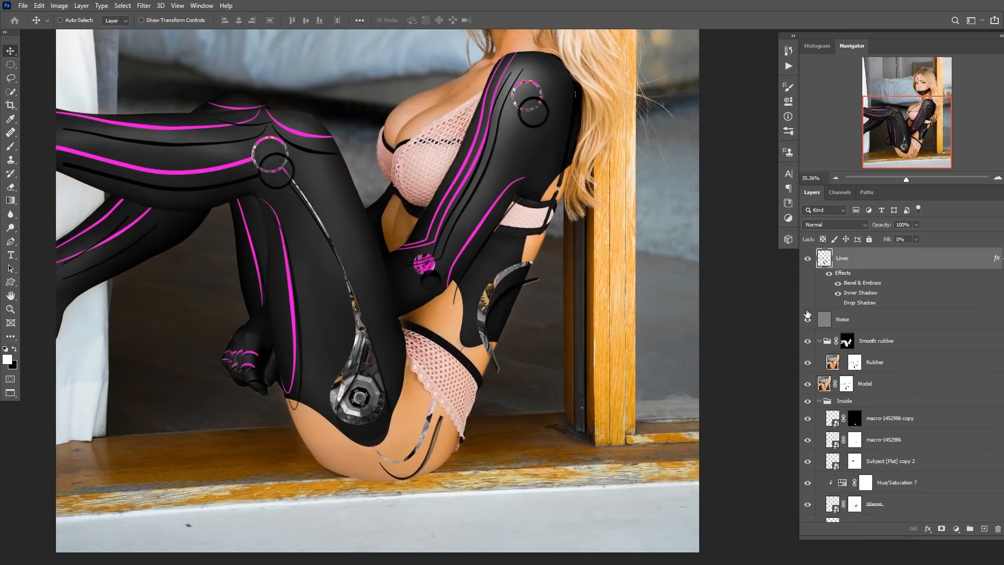
key("ctrl+z")
Select the macro-1452986 gear layer and reposition it so its gears show through the suit's hip and waist openings.
scroll(856, 327, "down", 4)
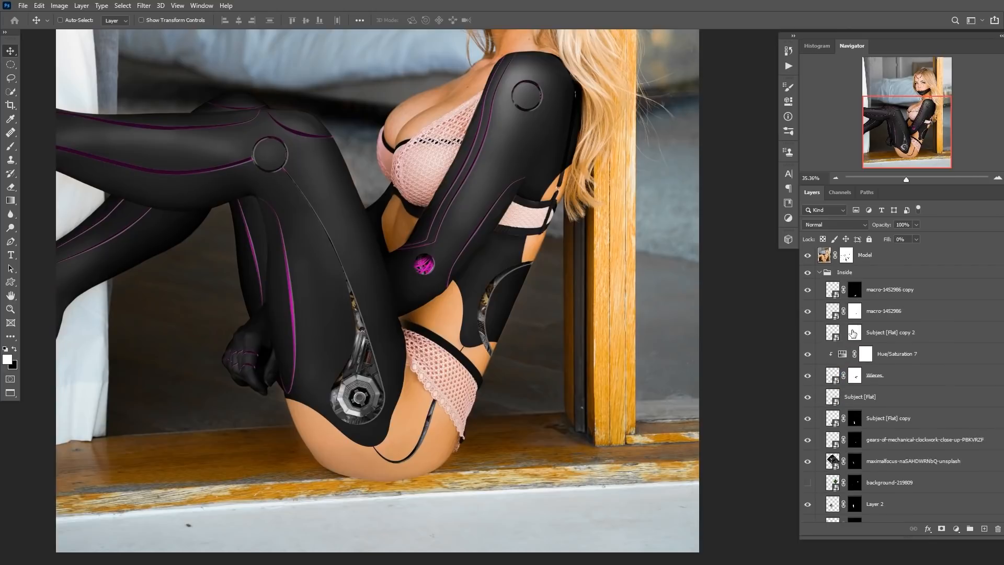
left_click(825, 312)
left_click_drag(450, 340, 505, 304)
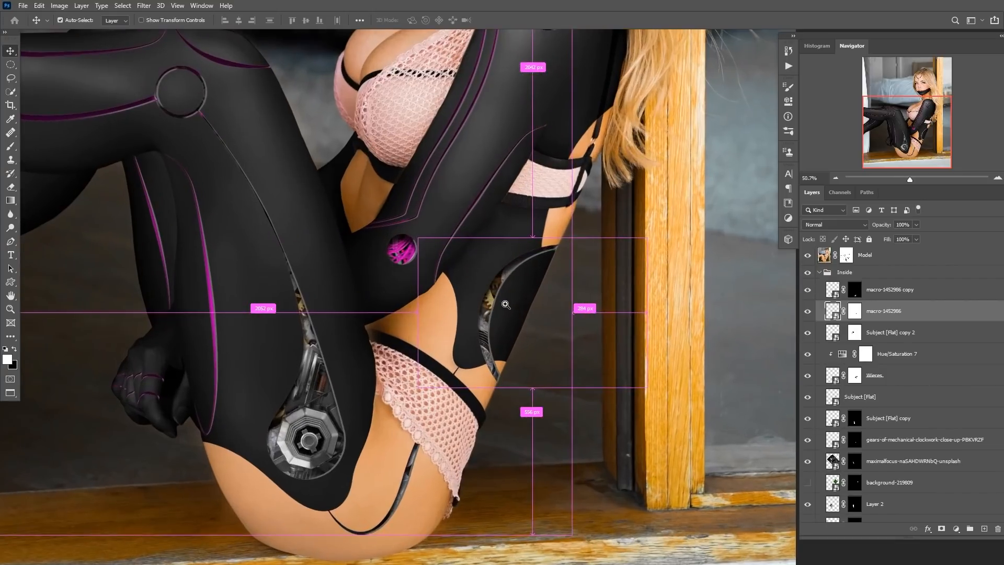
left_click_drag(395, 255, 423, 285)
left_click_drag(396, 363, 460, 400)
left_click_drag(451, 343, 404, 350)
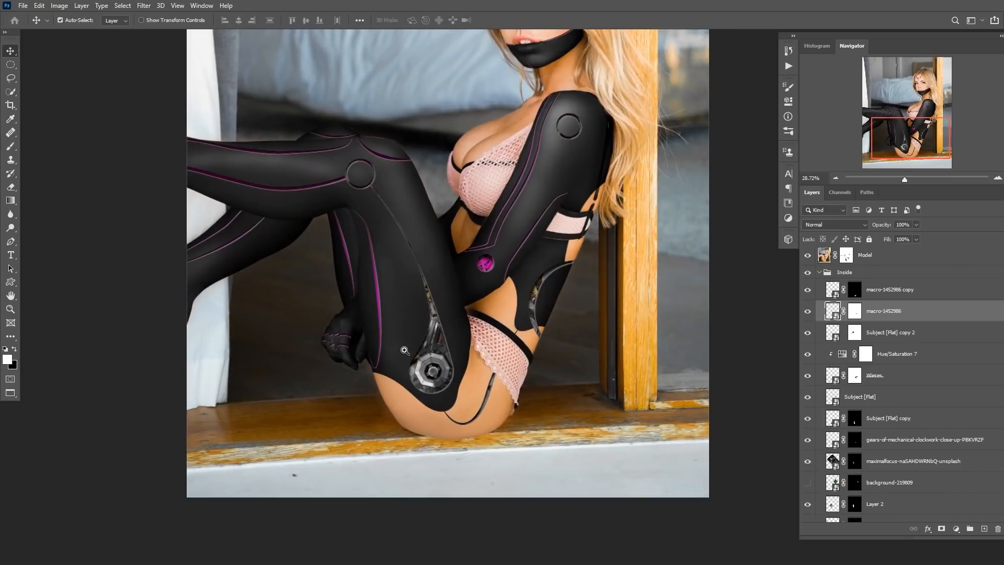
left_click_drag(452, 296, 407, 333)
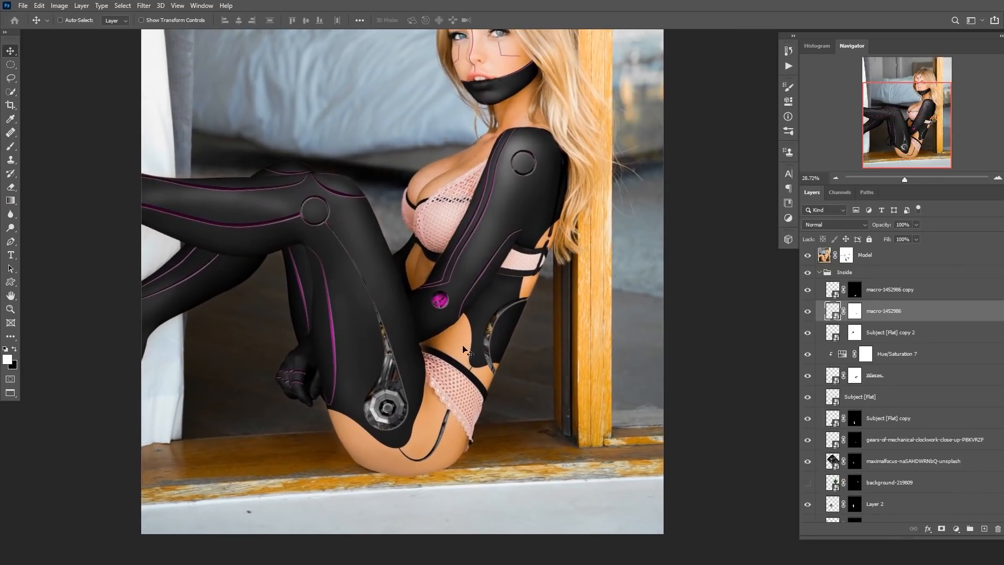
Collapse the Inside group and toggle the Inside and Dark skin groups' visibility to compare the result.
left_click(820, 273)
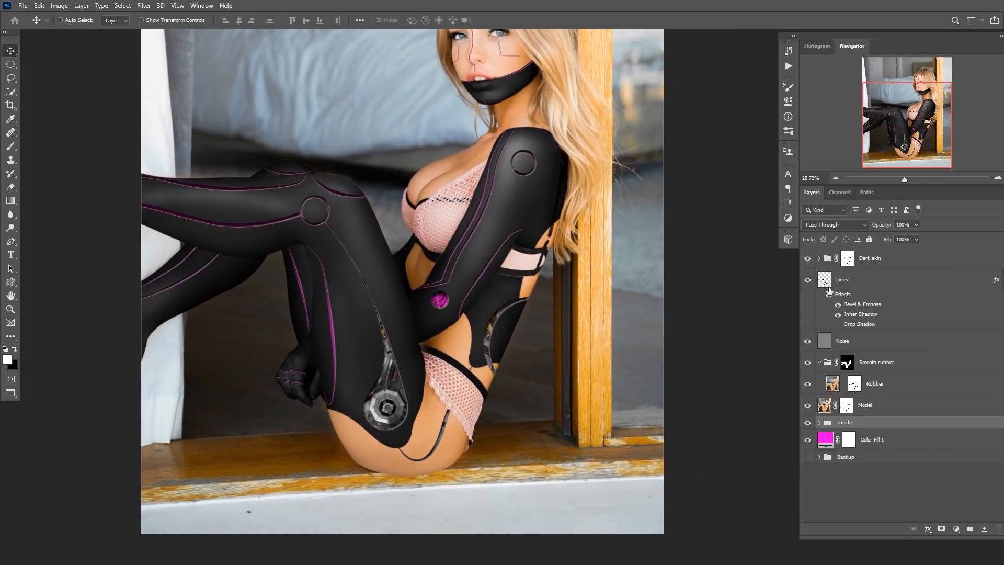
left_click(810, 423)
left_click(808, 423)
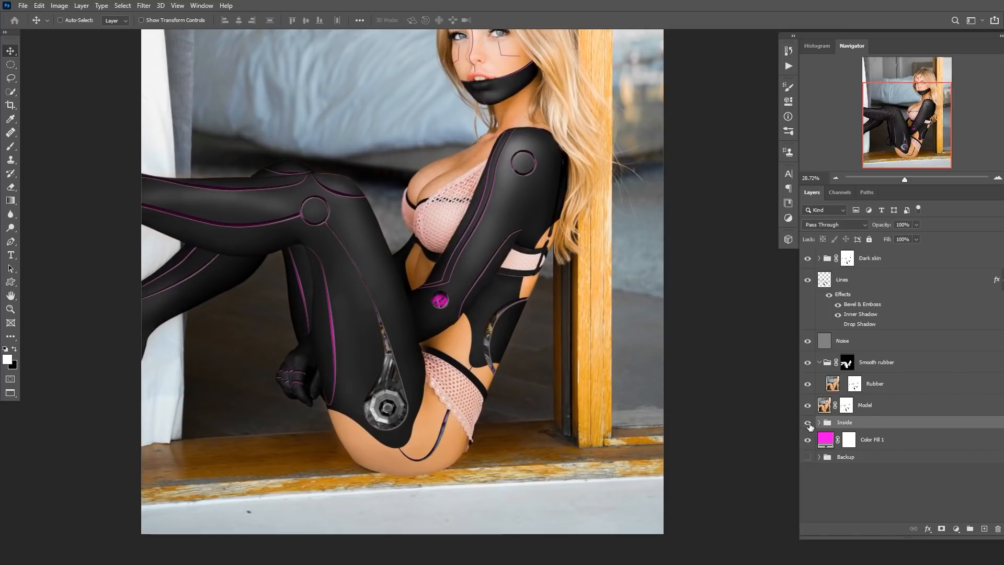
left_click(808, 259)
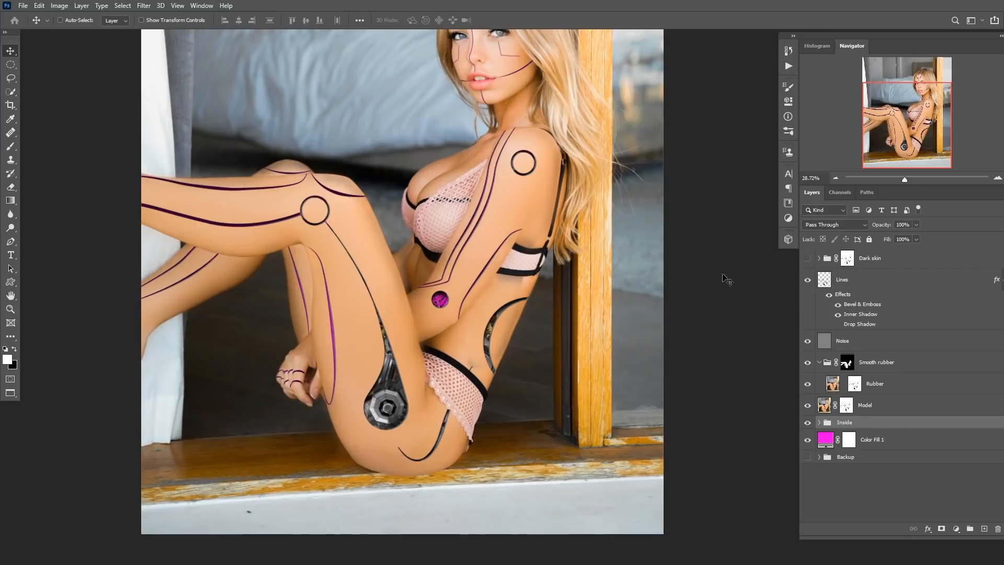
mouse_move(458, 296)
left_mouse_down()
mouse_move(431, 313)
mouse_move(457, 307)
left_mouse_up()
left_click(808, 259)
Load the Dark layer's mask as a selection and add a new empty layer above the Dark skin group.
left_click_drag(382, 424, 450, 429)
left_click_drag(461, 429, 433, 343)
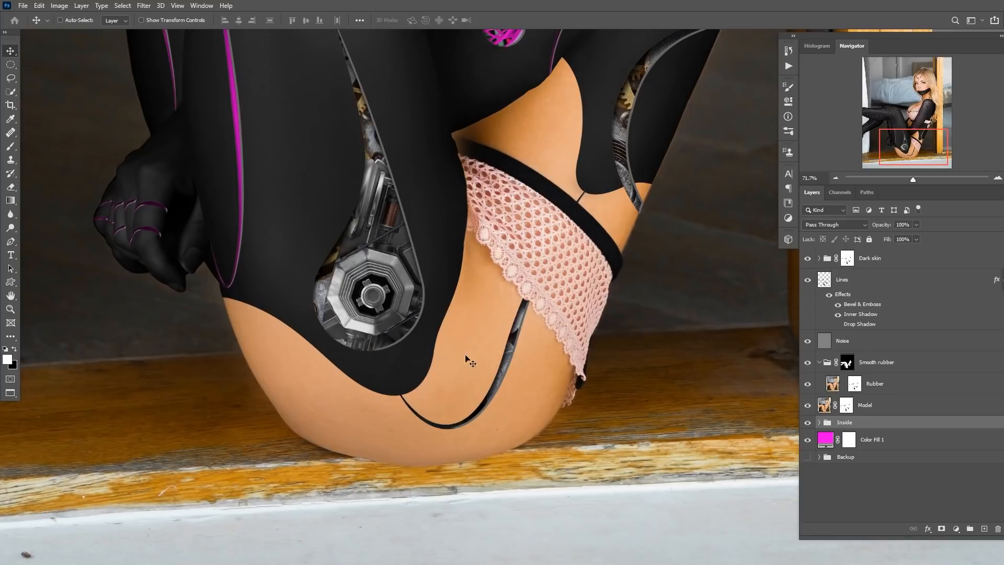
left_click_drag(567, 137, 468, 274)
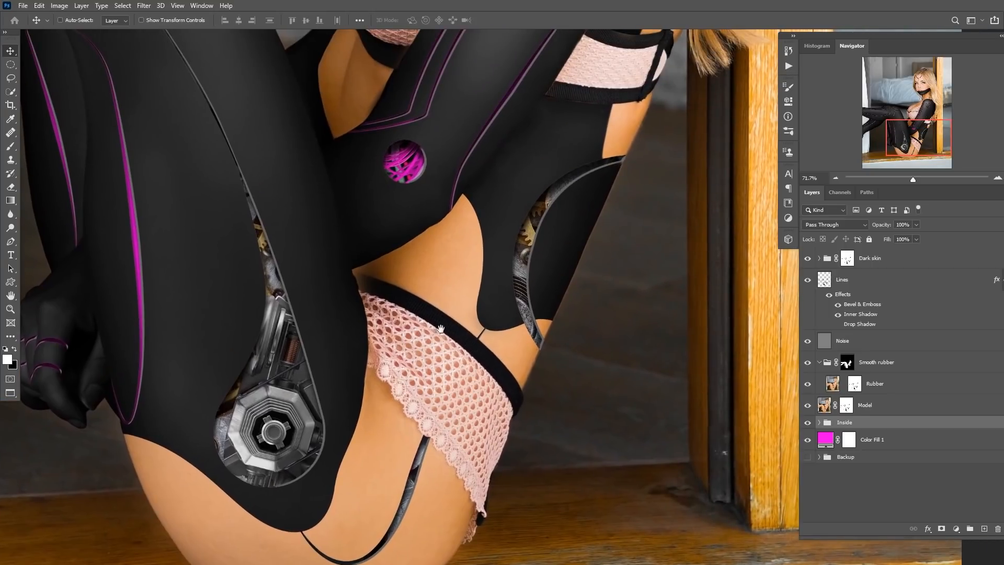
left_click_drag(433, 335, 481, 259)
mouse_move(481, 300)
left_mouse_down()
mouse_move(92, 538)
mouse_move(471, 313)
left_mouse_up()
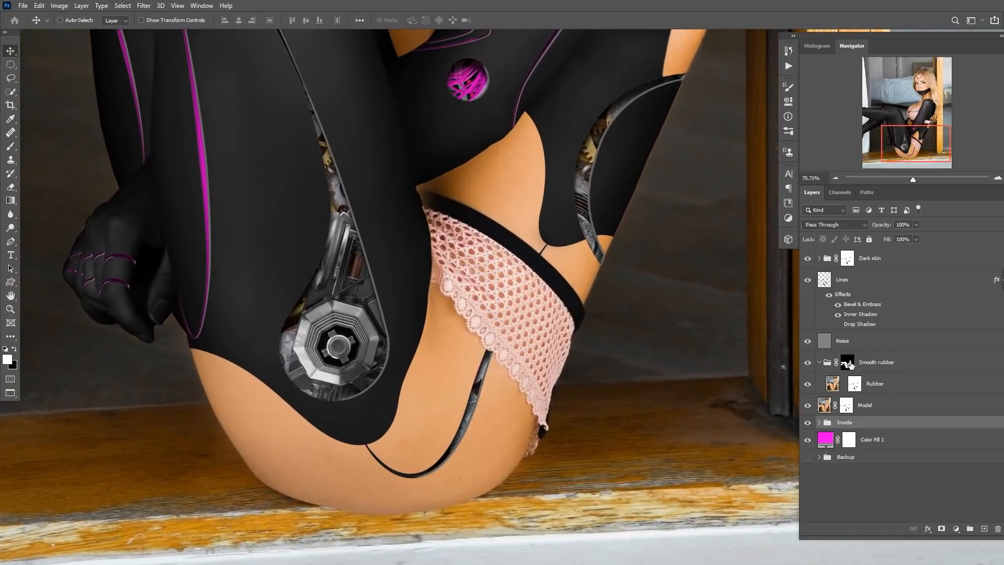
left_click(820, 258)
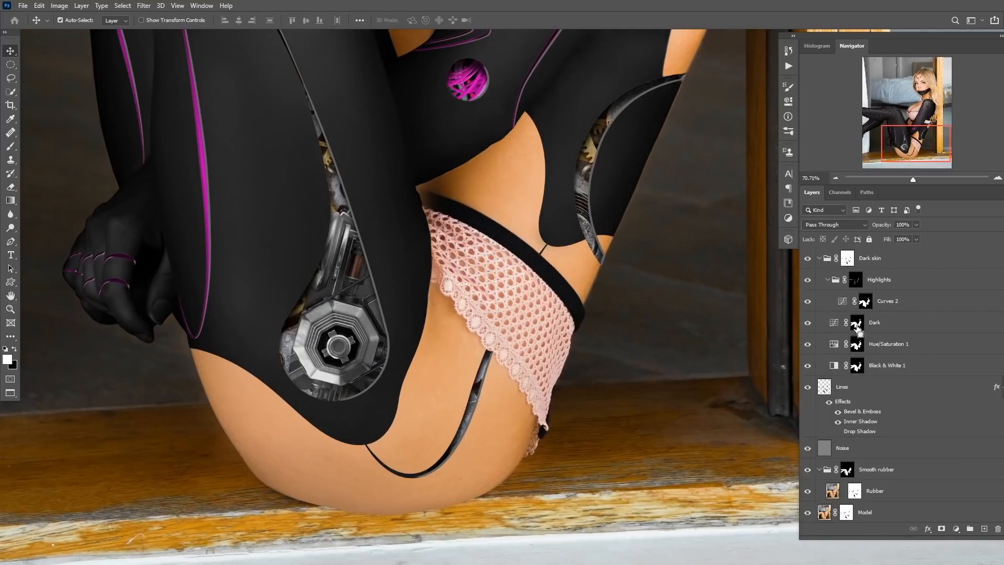
left_click(858, 324, "ctrl")
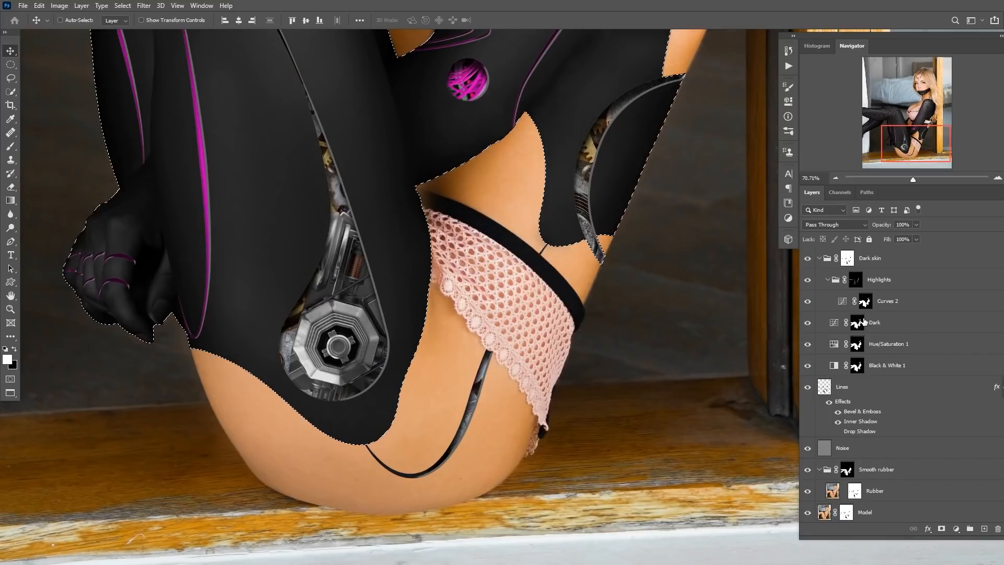
left_click(819, 258)
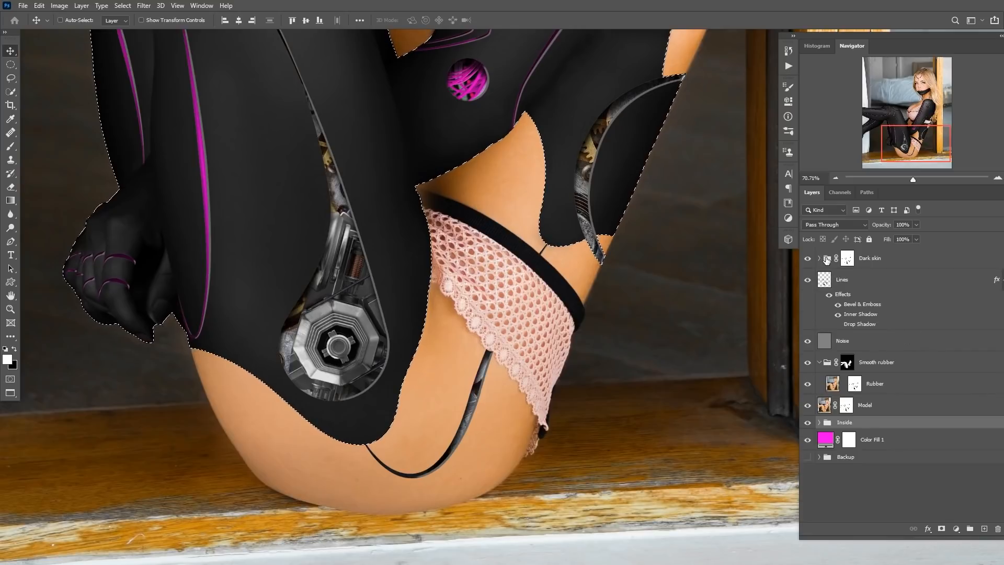
left_click(826, 260)
left_click(985, 529)
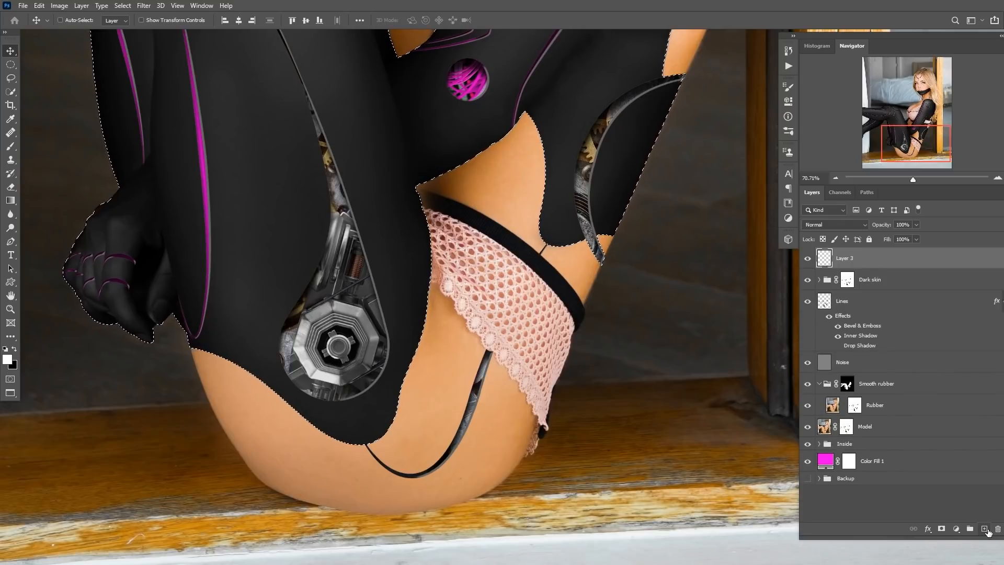
Paint white with a large brush inside the selection over the hip and waist openings on the new layer.
key("b")
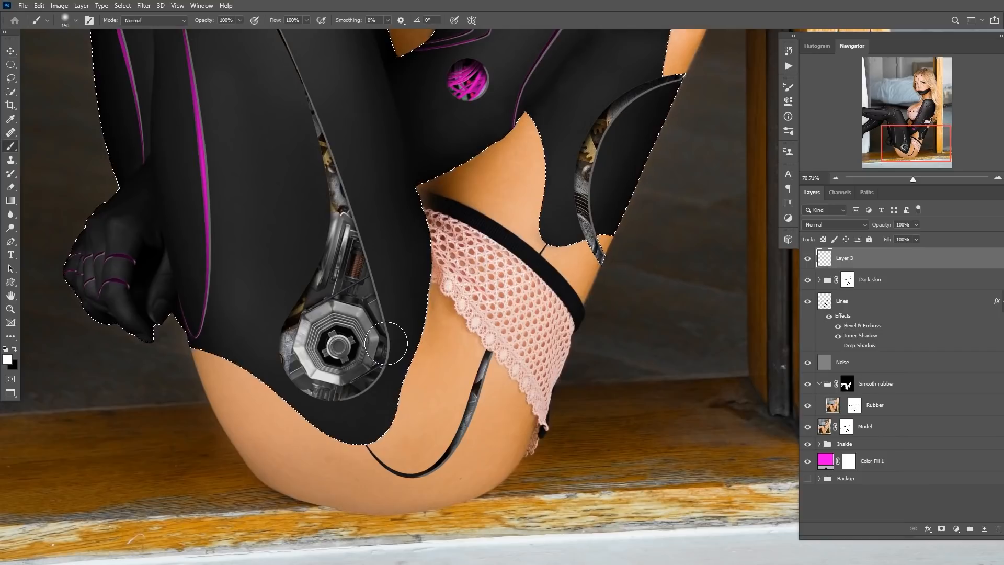
mouse_move(390, 277)
left_mouse_down()
mouse_move(396, 349)
mouse_move(295, 374)
mouse_move(277, 335)
mouse_move(398, 279)
left_mouse_up()
right_click(370, 314)
mouse_move(334, 306)
left_mouse_down()
mouse_move(284, 336)
mouse_move(225, 347)
mouse_move(363, 399)
mouse_move(406, 296)
left_mouse_up()
key("bracketleft")
key("bracketleft")
key("bracketleft")
key("bracketleft")
key("bracketleft")
key("bracketleft")
key("bracketleft")
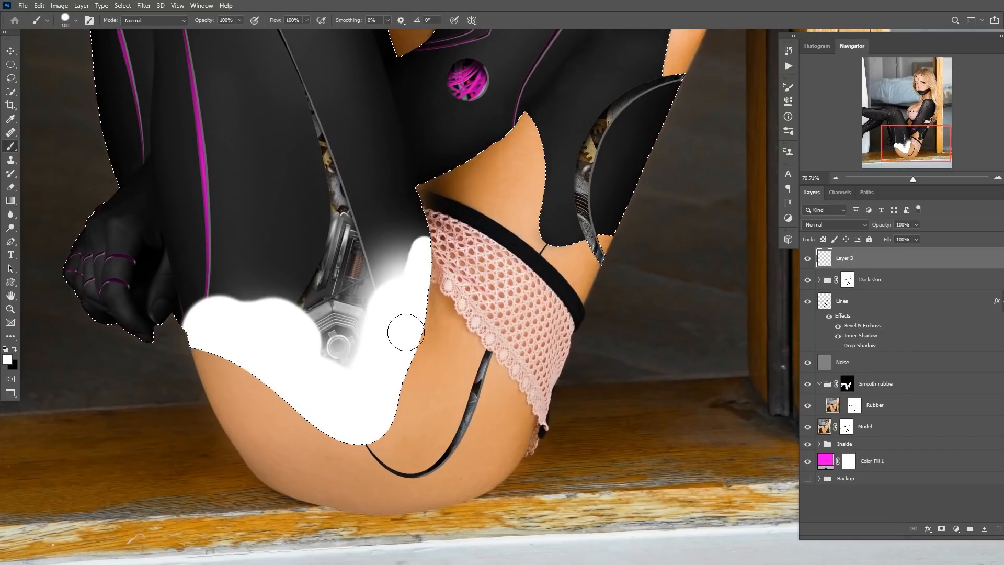
left_click_drag(358, 410, 413, 271)
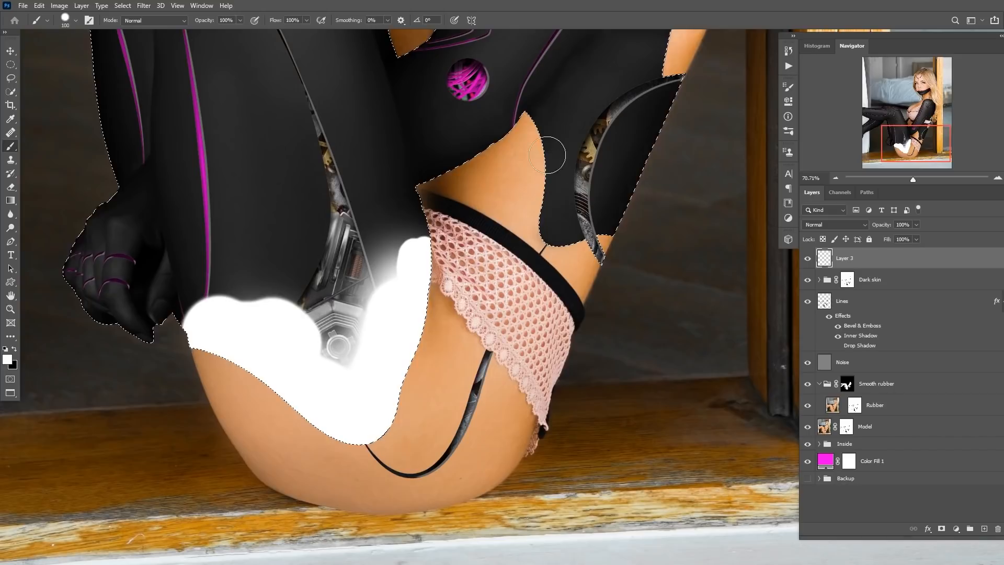
left_click_drag(535, 111, 546, 142)
mouse_move(548, 219)
left_mouse_down()
mouse_move(611, 228)
mouse_move(568, 223)
mouse_move(541, 104)
left_mouse_up()
Erase excess white near the waist opening with a smaller Eraser and deselect.
scroll(685, 243, "up", 5)
key("x")
key("e")
key("[")
key("[")
key("[")
key("[")
key("[")
key("[")
key("[")
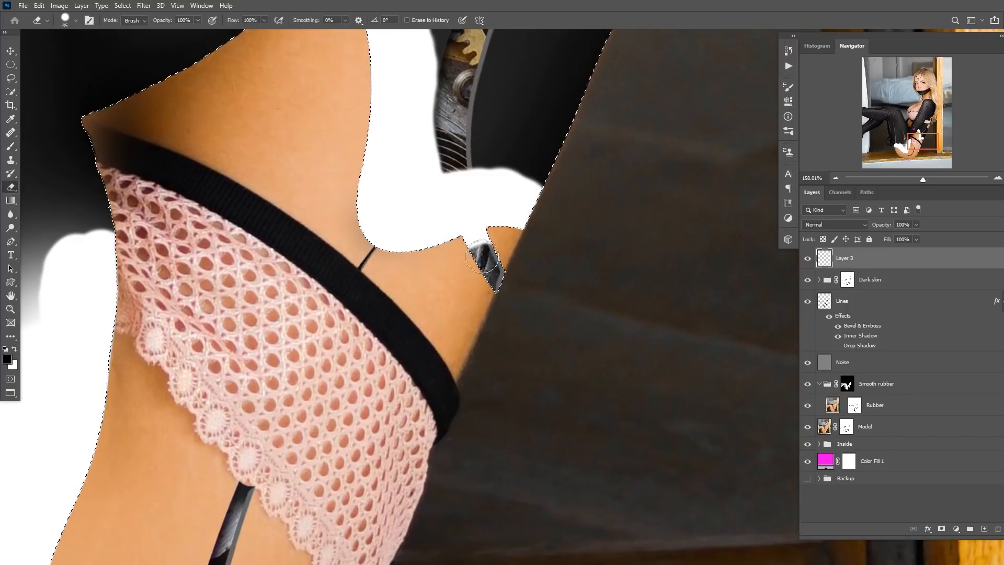
left_click_drag(473, 253, 483, 244)
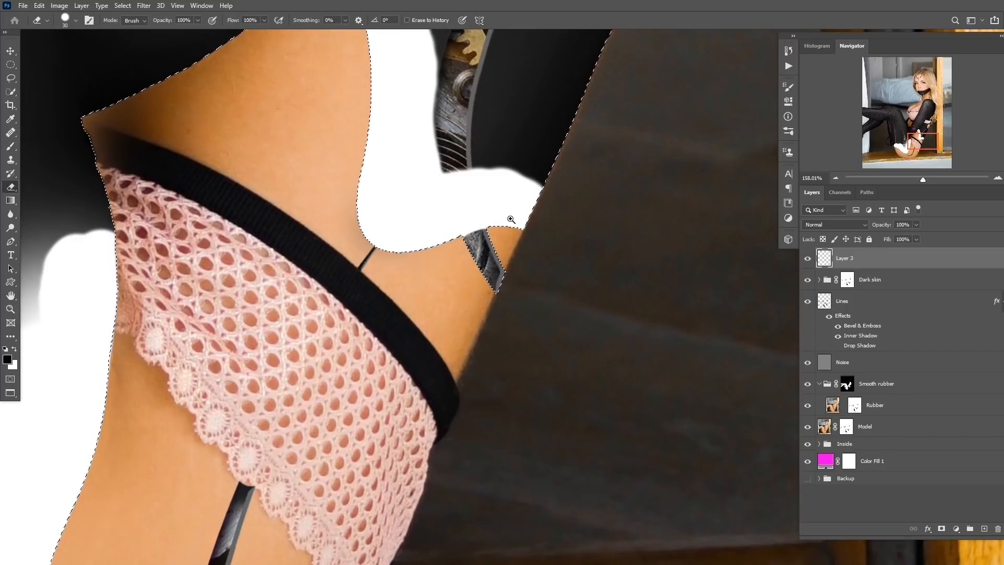
scroll(511, 217, "down", 8)
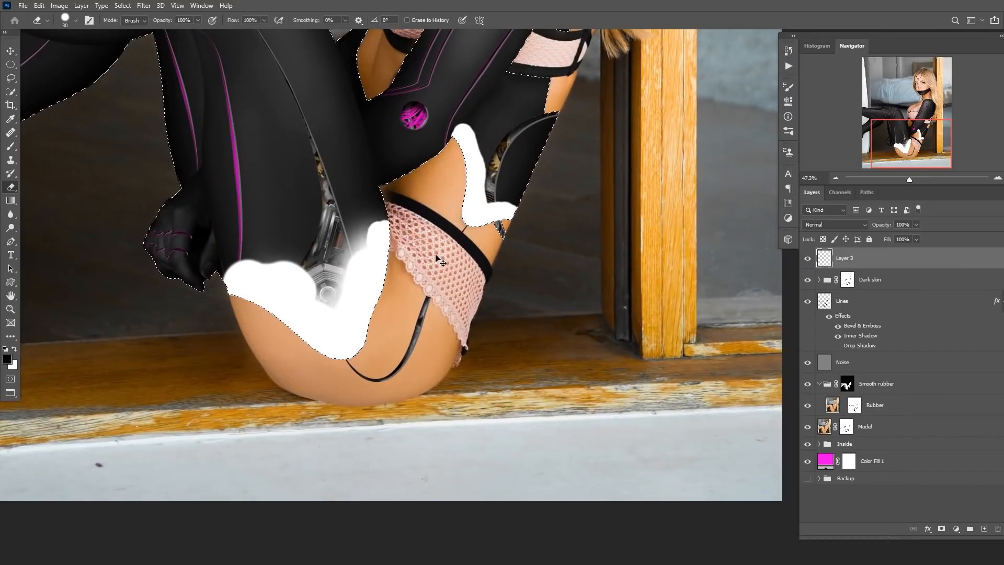
key("ctrl+d")
left_click_drag(393, 258, 422, 303)
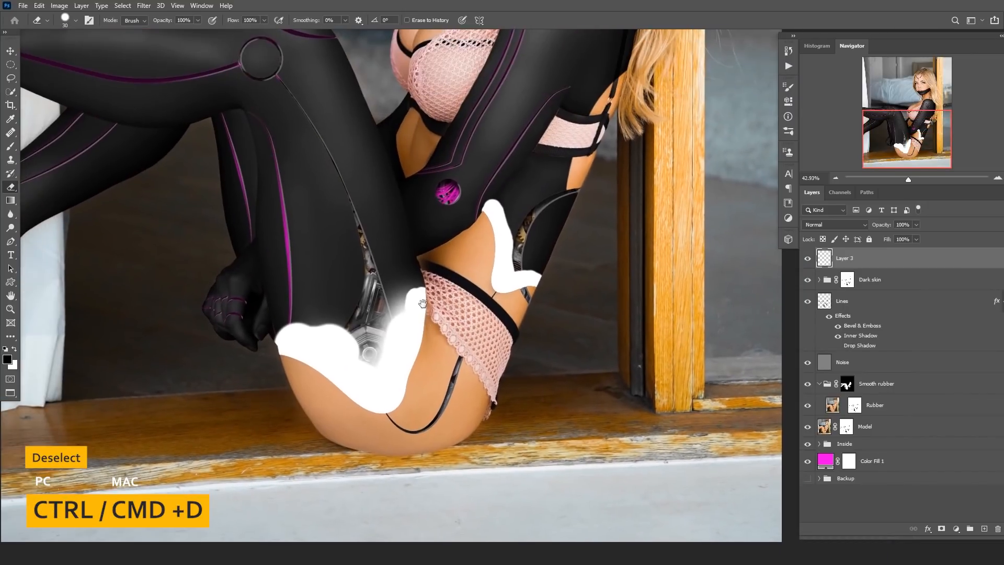
Set Layer 3's fill opacity to 0%, add a Bevel & Emboss effect, and touch up the layer with the Eraser.
double_click(899, 263)
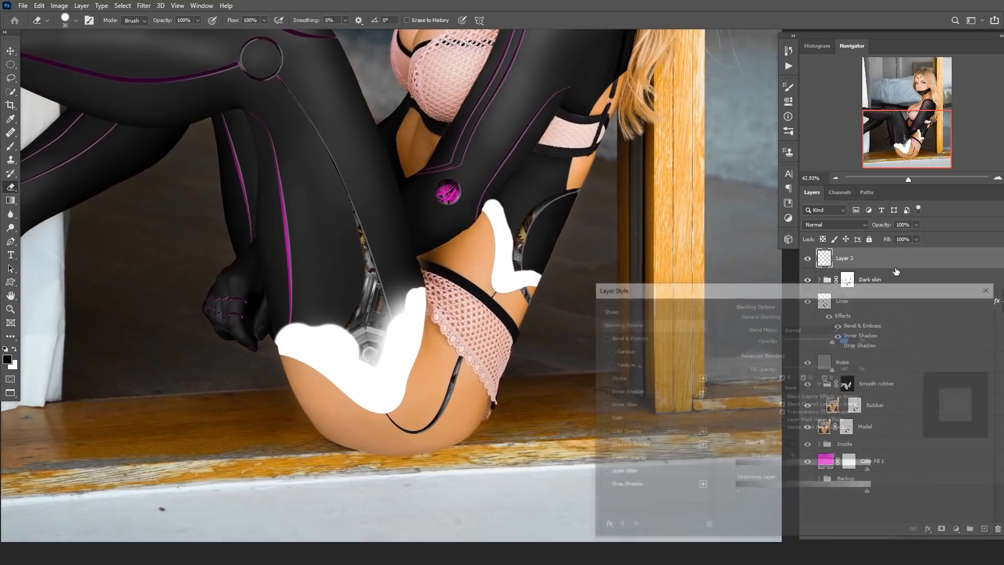
left_click_drag(834, 368, 783, 368)
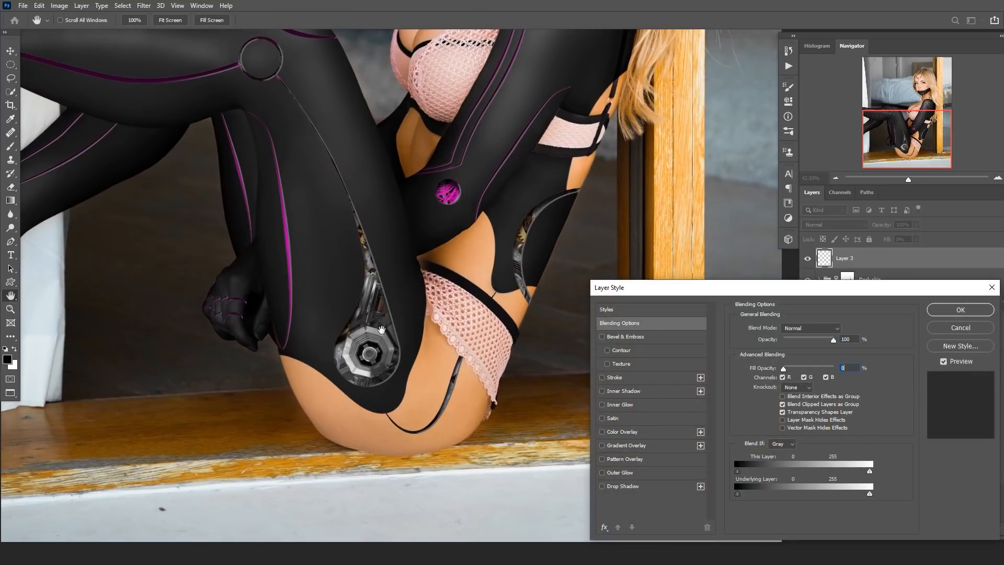
left_click(633, 337)
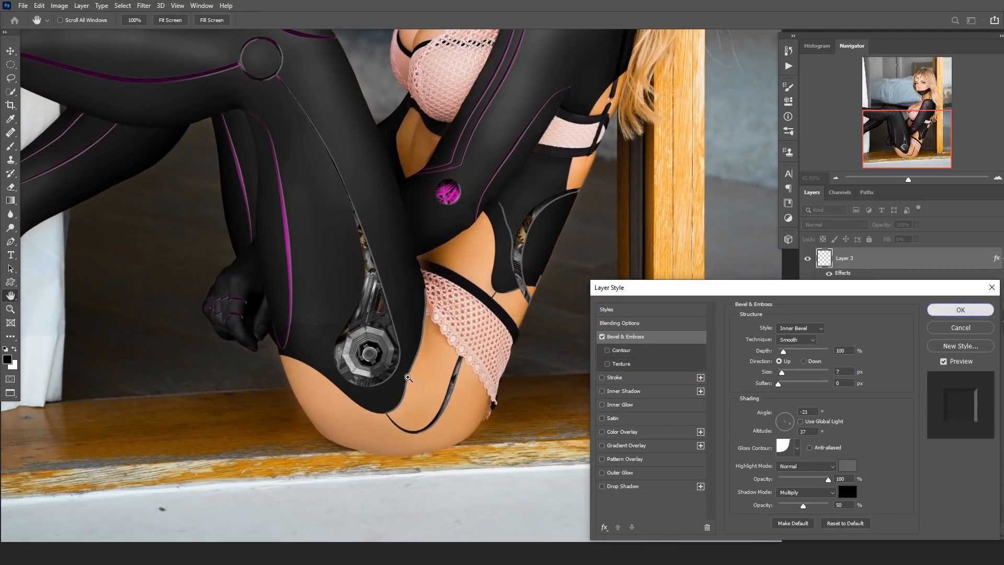
key("Return")
key("e")
left_click_drag(391, 381, 414, 357)
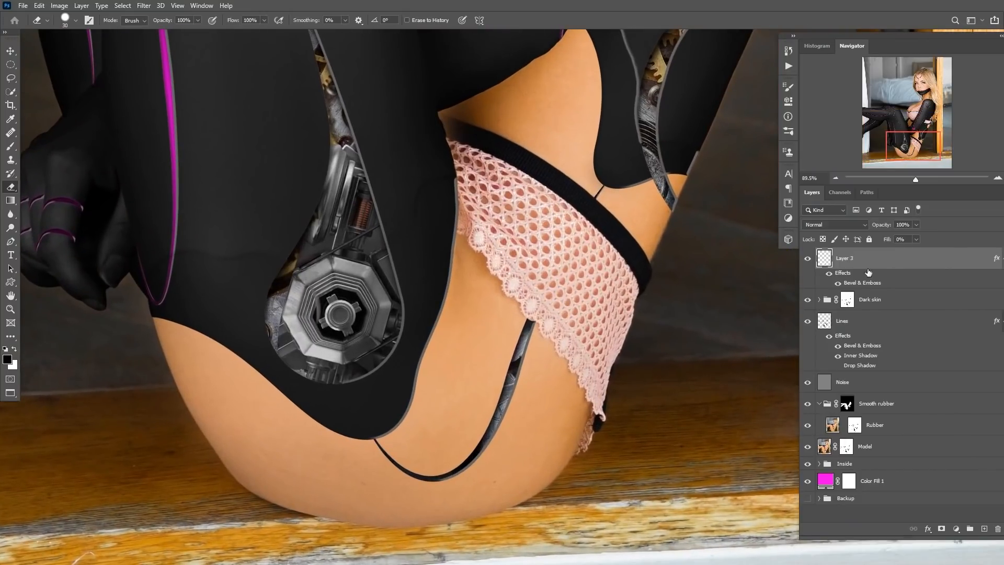
Open Layer 3's Bevel & Emboss settings and try the Outer Bevel style with a 164° angle.
double_click(861, 289)
left_click_drag(862, 288, 809, 278)
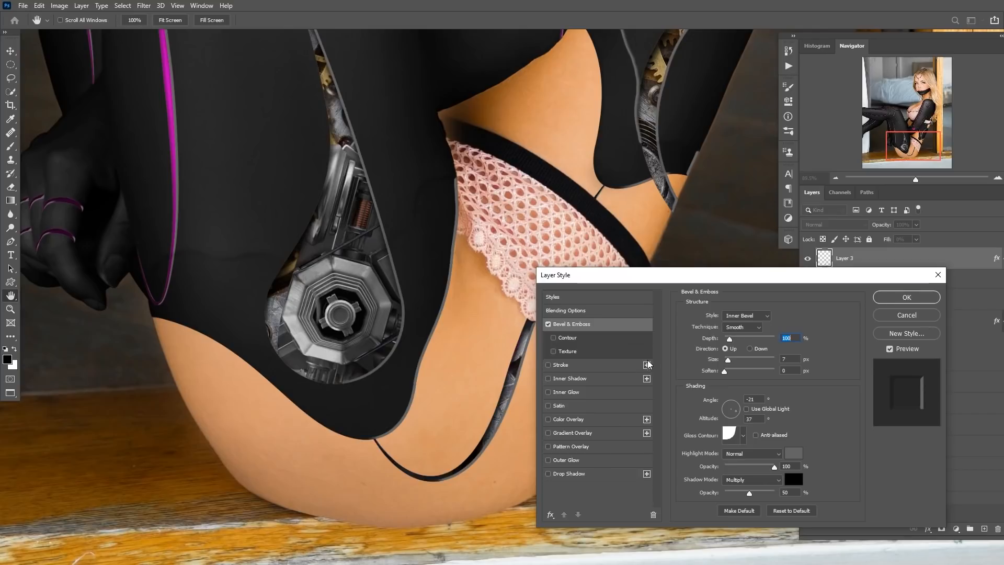
left_click(751, 316)
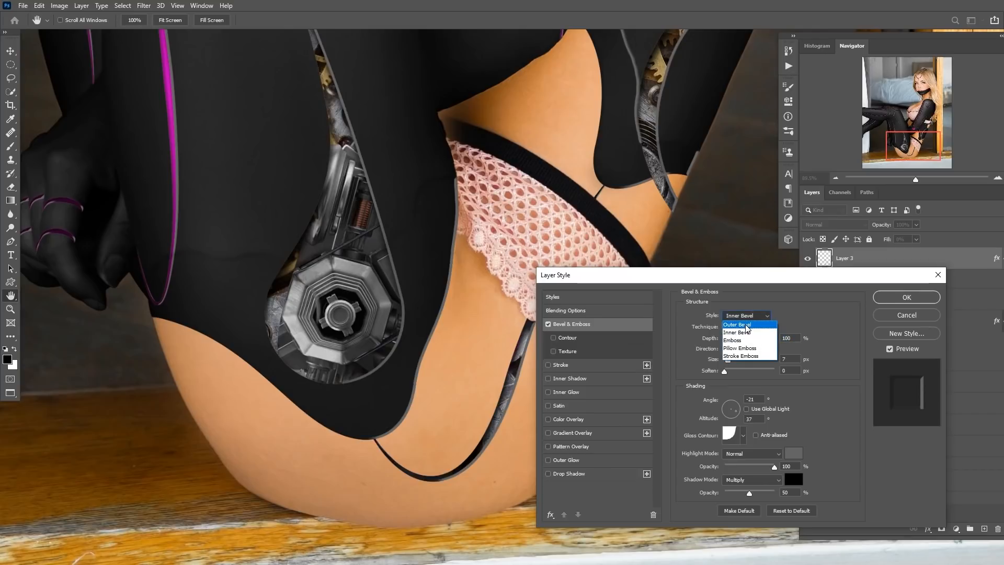
left_click(746, 329)
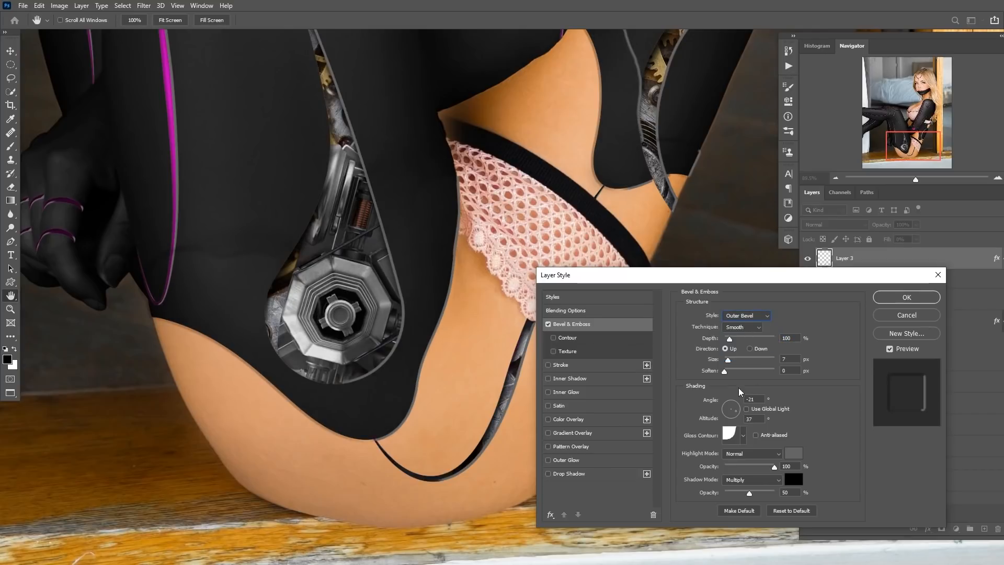
left_click_drag(730, 419, 726, 411)
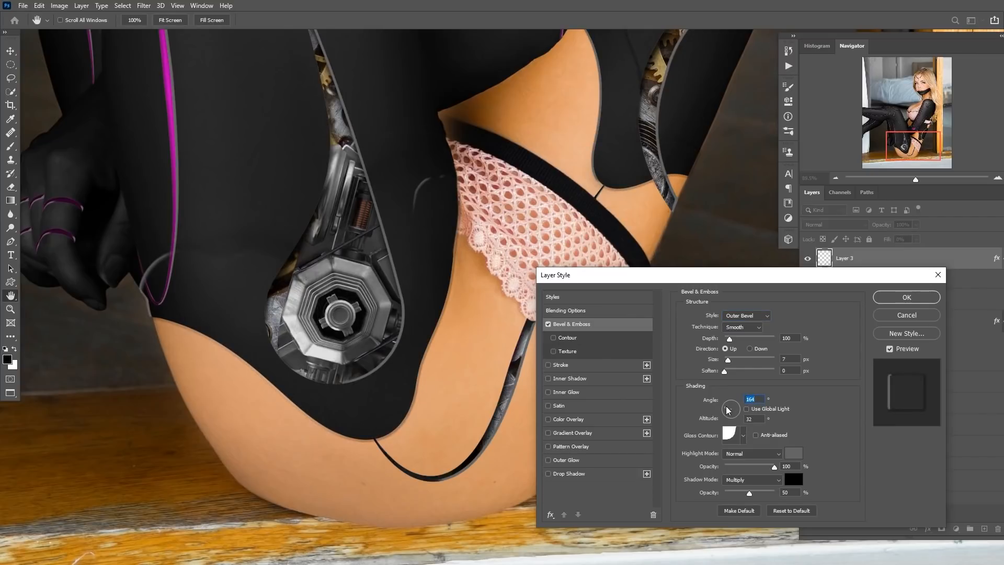
left_click(794, 454)
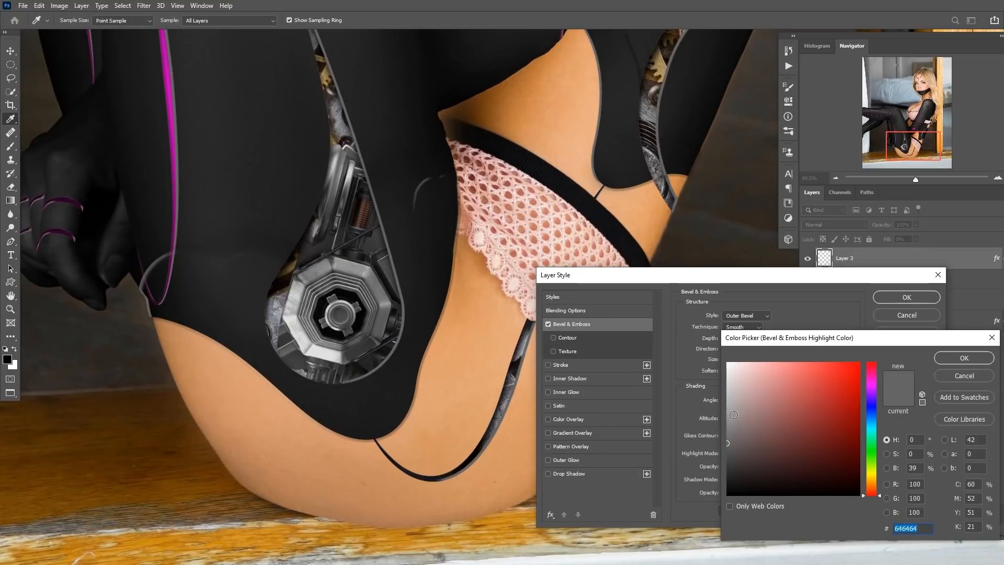
left_click_drag(733, 359, 732, 424)
left_click(958, 376)
Set the bevel's lighting angle to -144° and pick a linear gloss contour.
left_click(725, 413)
left_click_drag(725, 414, 732, 417)
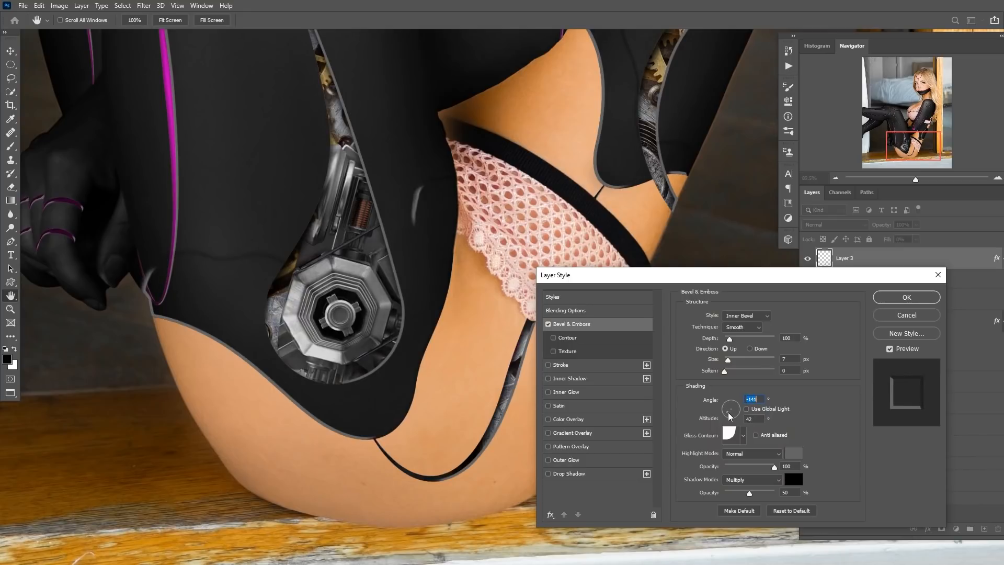
left_click(743, 438)
left_click(680, 459)
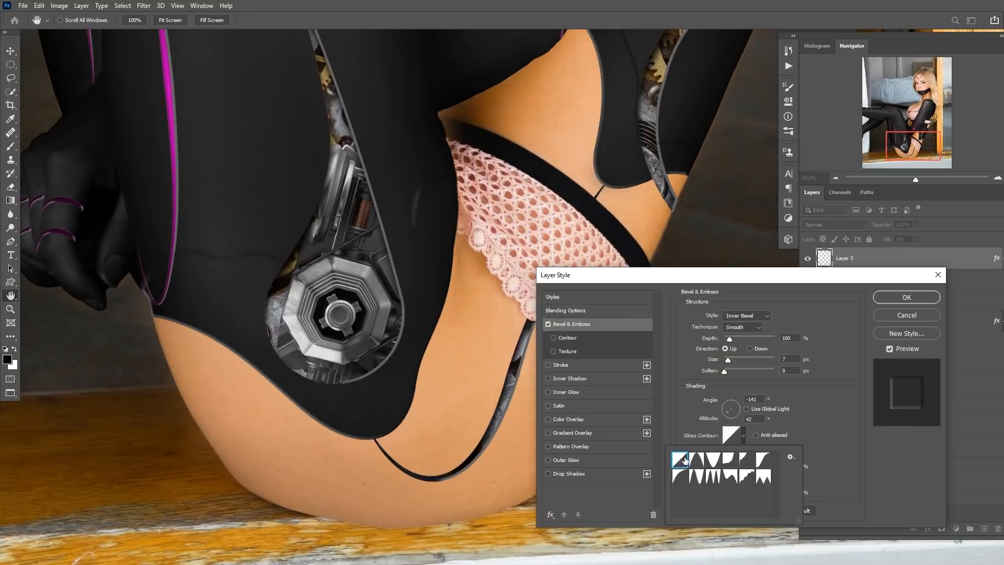
left_click(729, 460)
left_click(747, 462)
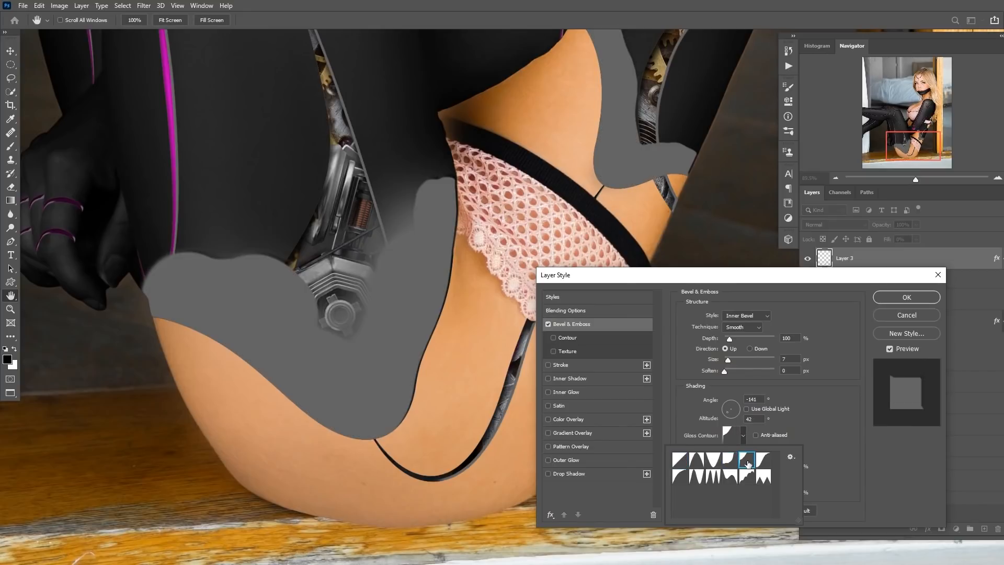
left_click(734, 463)
left_click(805, 421)
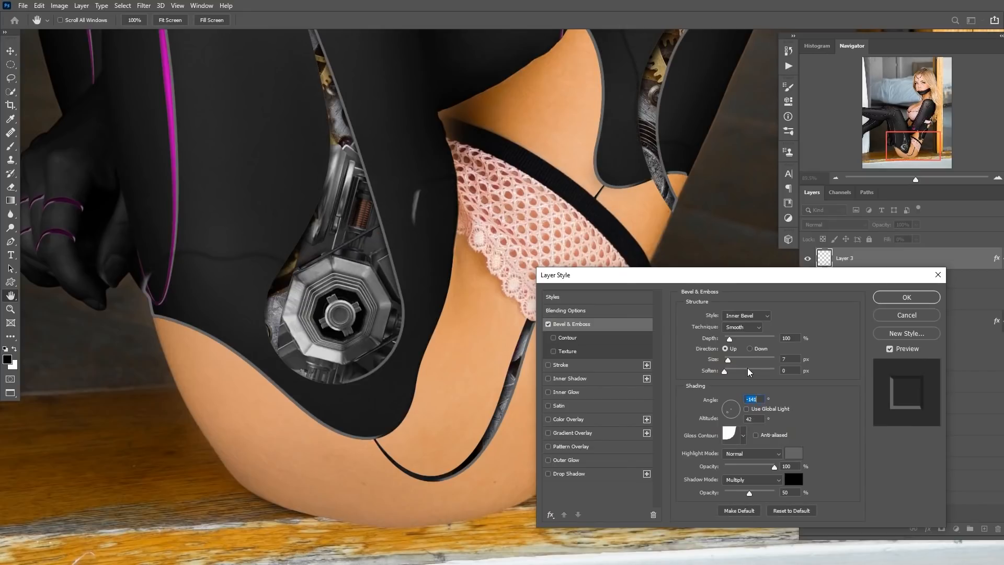
left_click_drag(729, 370, 724, 371)
left_click_drag(727, 412, 725, 412)
left_click(743, 435)
left_click(679, 459)
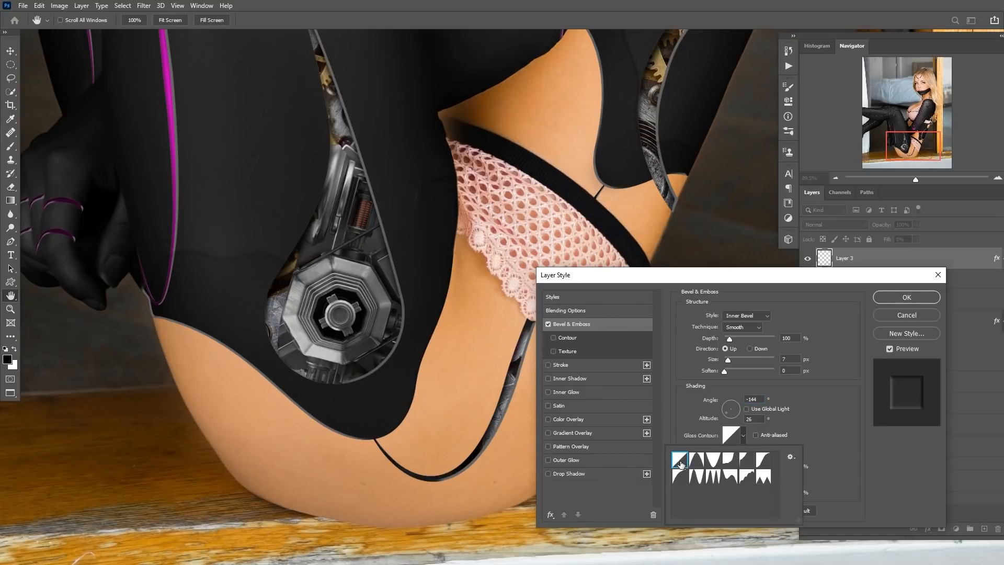
left_click(804, 412)
Set the bevel's depth to 313%, size to 9 px and soften to 3 px.
mouse_move(728, 360)
left_mouse_down()
mouse_move(734, 372)
mouse_move(739, 343)
mouse_move(726, 360)
left_mouse_up()
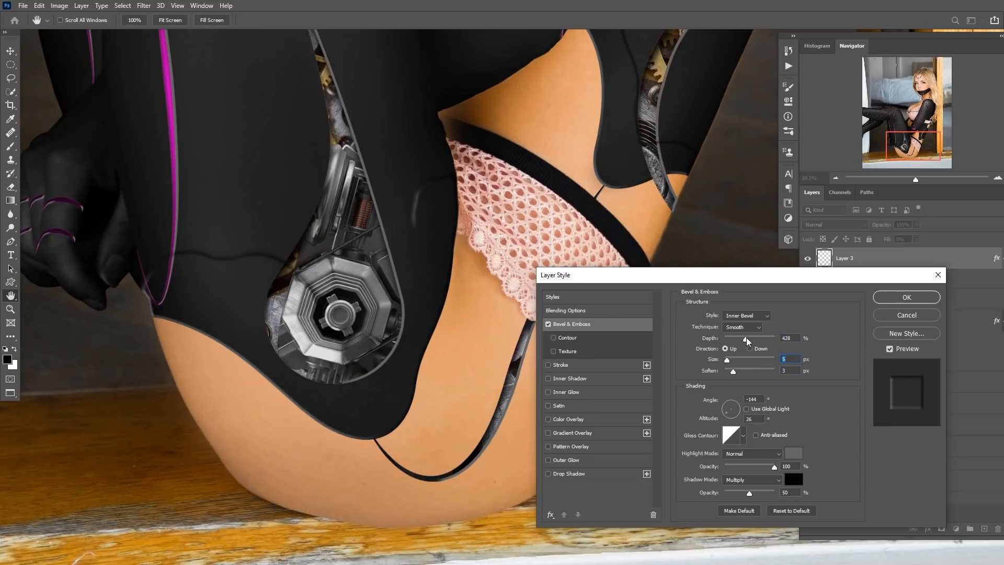
left_click_drag(731, 360, 730, 361)
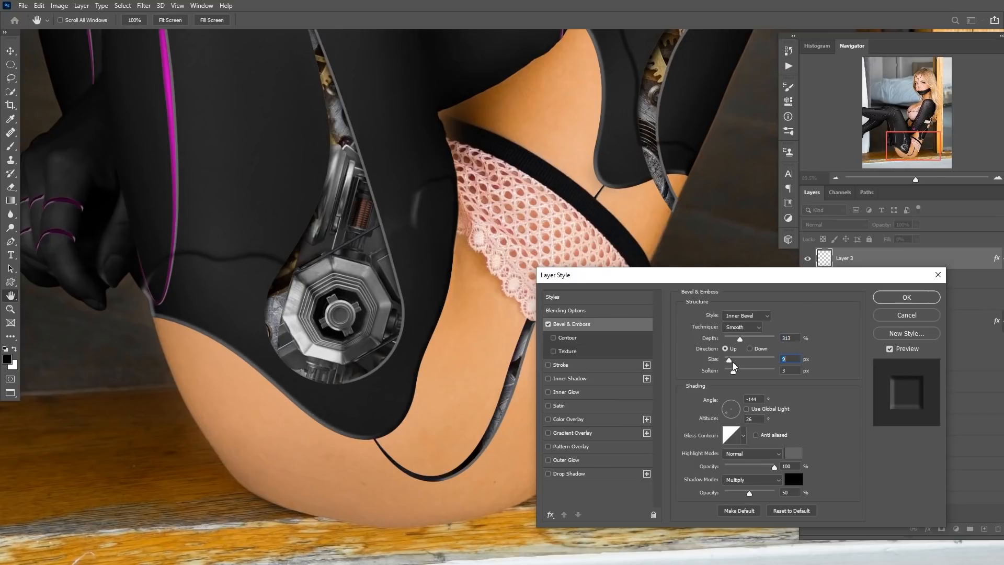
Add a Drop Shadow at 164° with 75% opacity, 4 px distance and 2 px size, and apply the style.
left_click(574, 475)
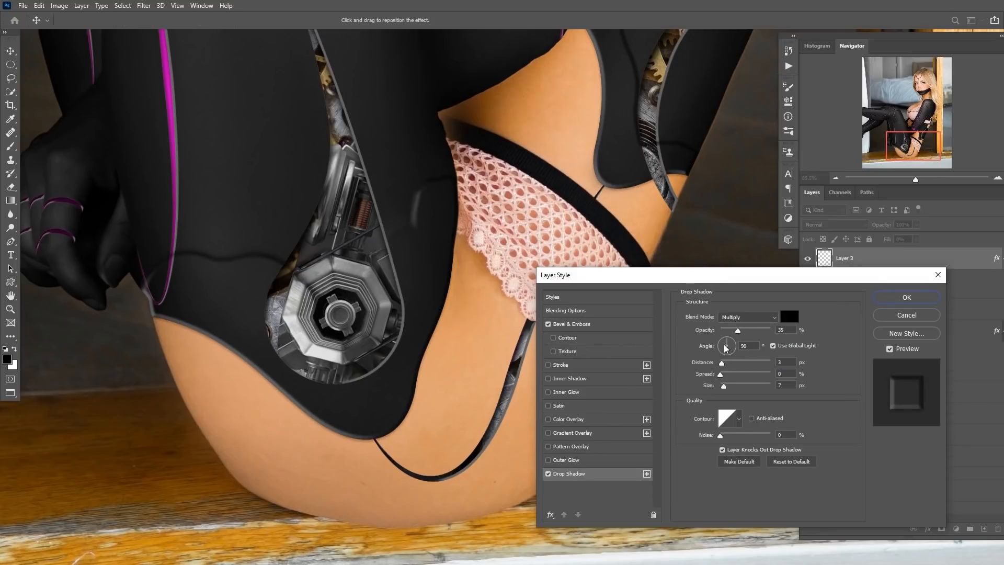
left_click(573, 324)
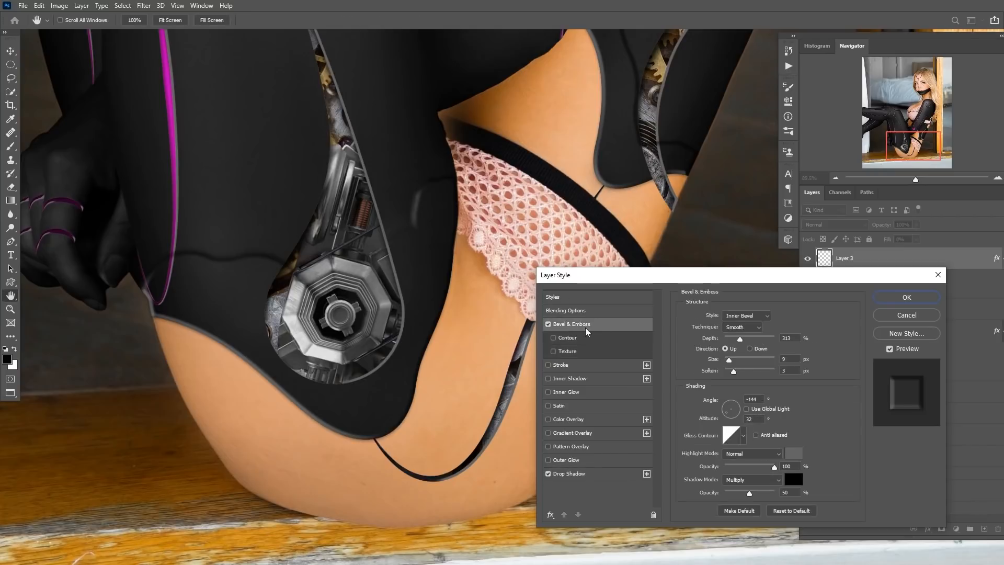
left_click(574, 473)
left_click_drag(722, 350, 721, 349)
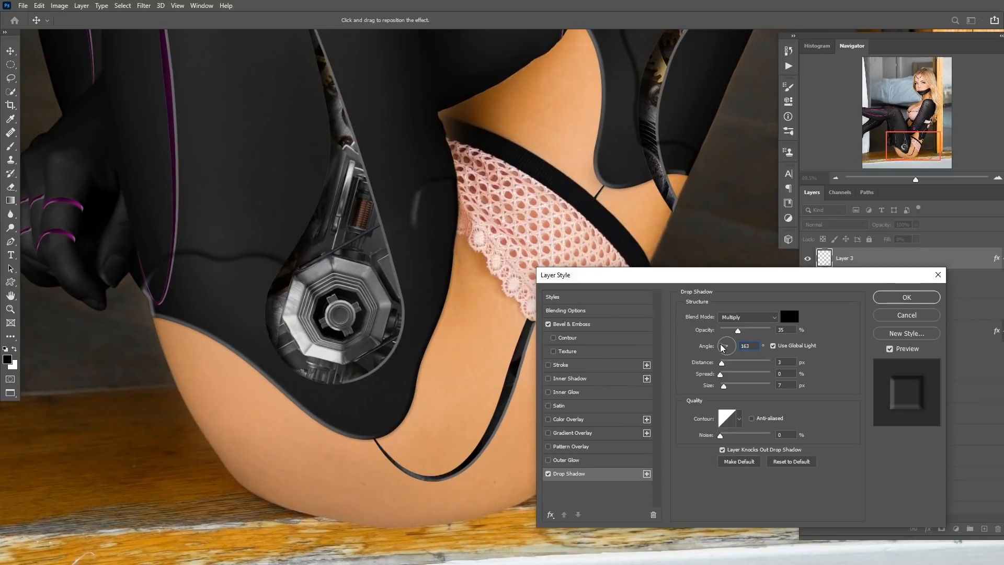
mouse_move(724, 367)
left_mouse_down()
mouse_move(734, 368)
mouse_move(725, 370)
left_mouse_up()
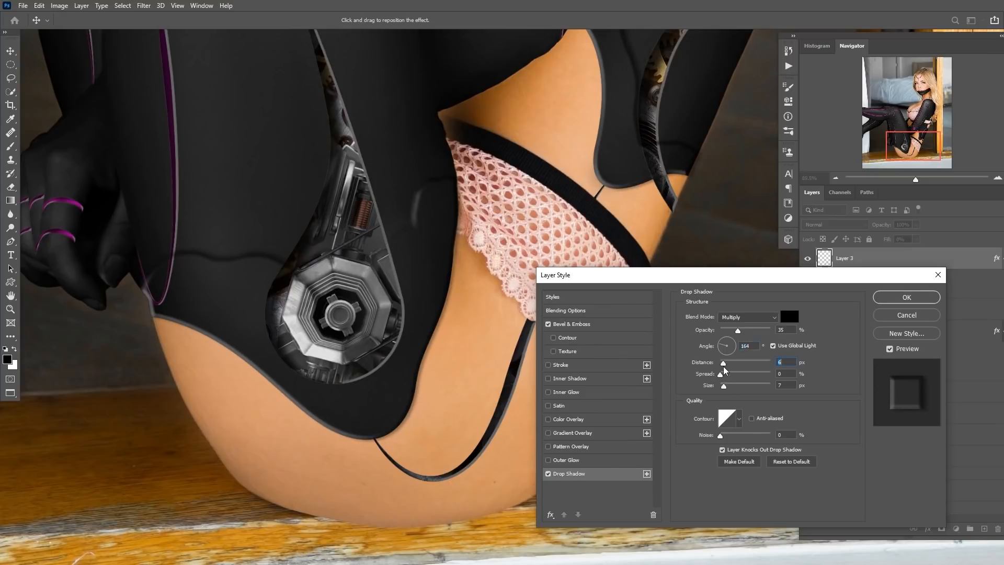
left_click_drag(763, 333, 758, 332)
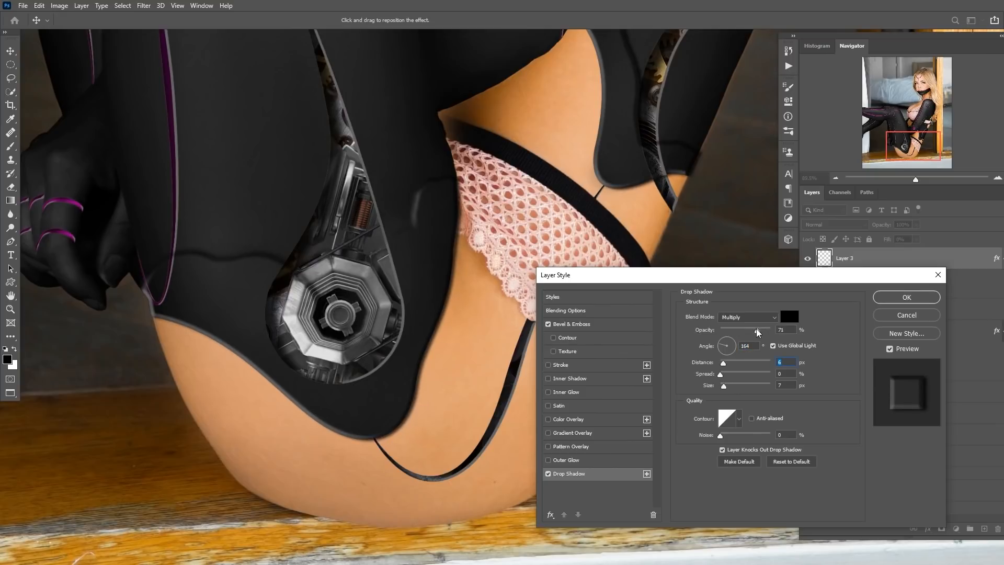
left_click_drag(724, 386, 724, 386)
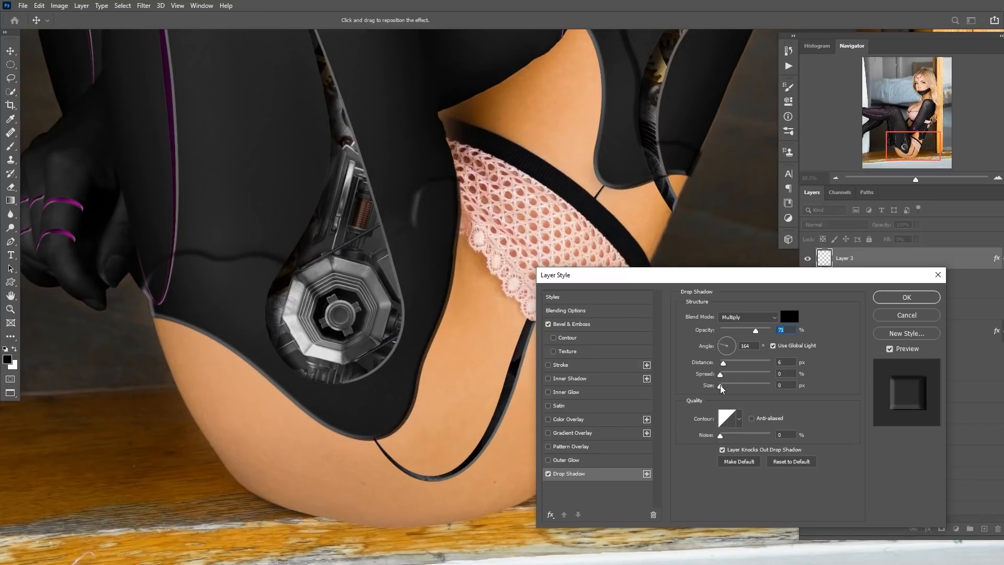
left_click_drag(756, 331, 759, 332)
left_click_drag(730, 365, 730, 365)
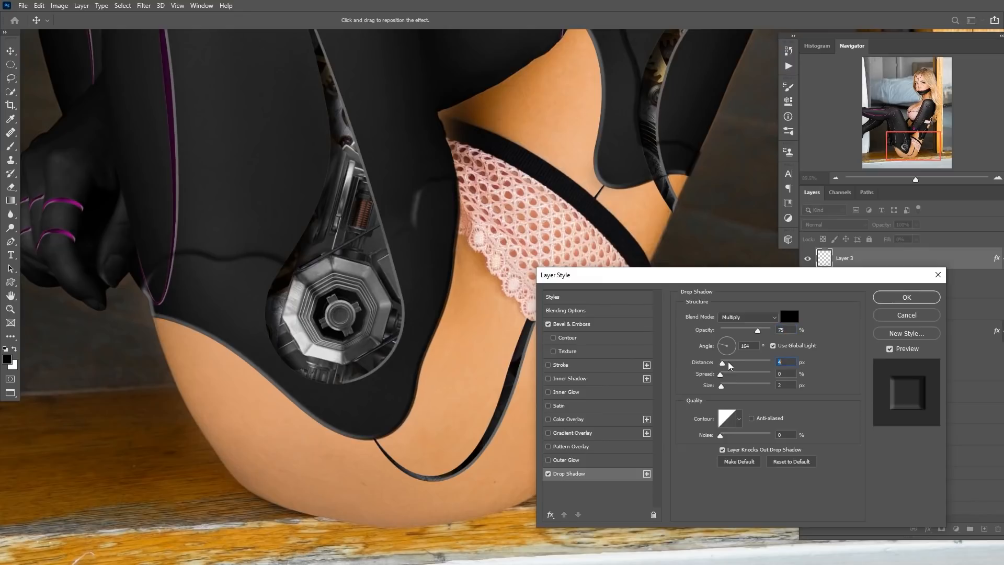
left_click(888, 299)
key("b")
scroll(680, 384, "down", 3)
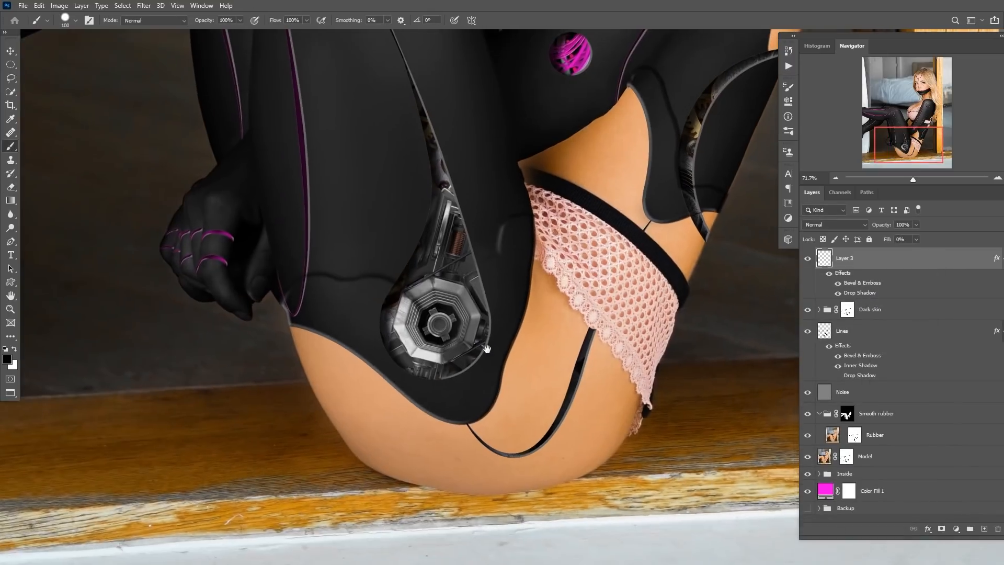
scroll(455, 345, "up", 4)
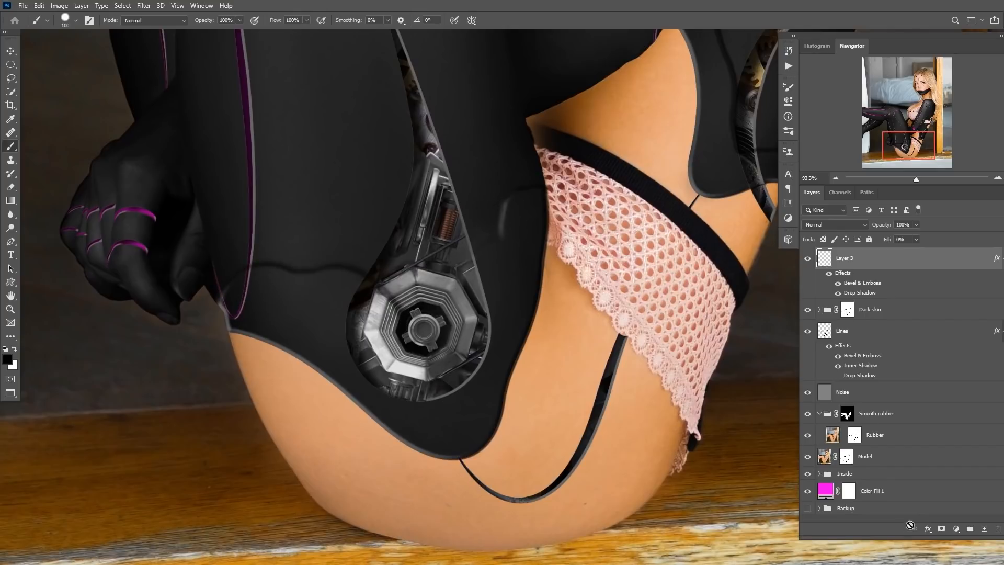
left_click(941, 528)
key("x")
mouse_move(507, 206)
left_mouse_down()
mouse_move(448, 260)
mouse_move(348, 276)
mouse_move(256, 273)
mouse_move(347, 299)
mouse_move(299, 300)
mouse_move(340, 292)
mouse_move(279, 274)
mouse_move(347, 294)
mouse_move(326, 312)
mouse_move(282, 285)
left_mouse_up()
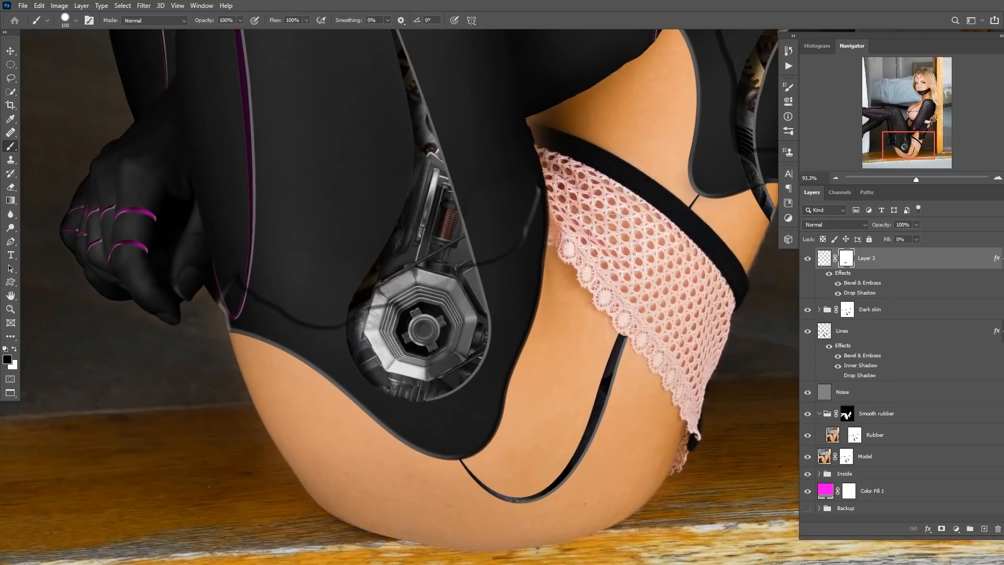
right_click(847, 262)
left_click(880, 285)
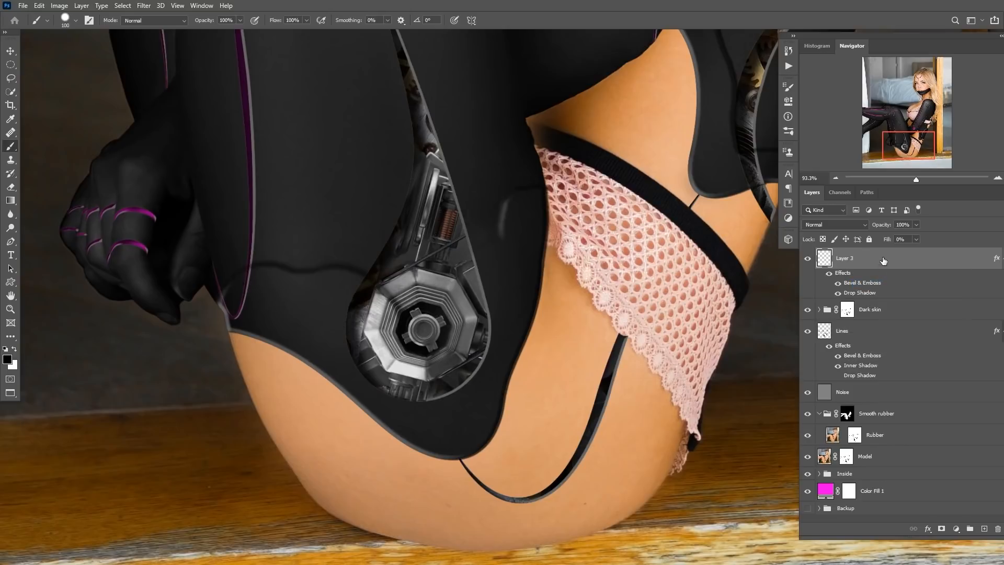
Convert Layer 3's effects into separate layers with Create Layers.
right_click(863, 285)
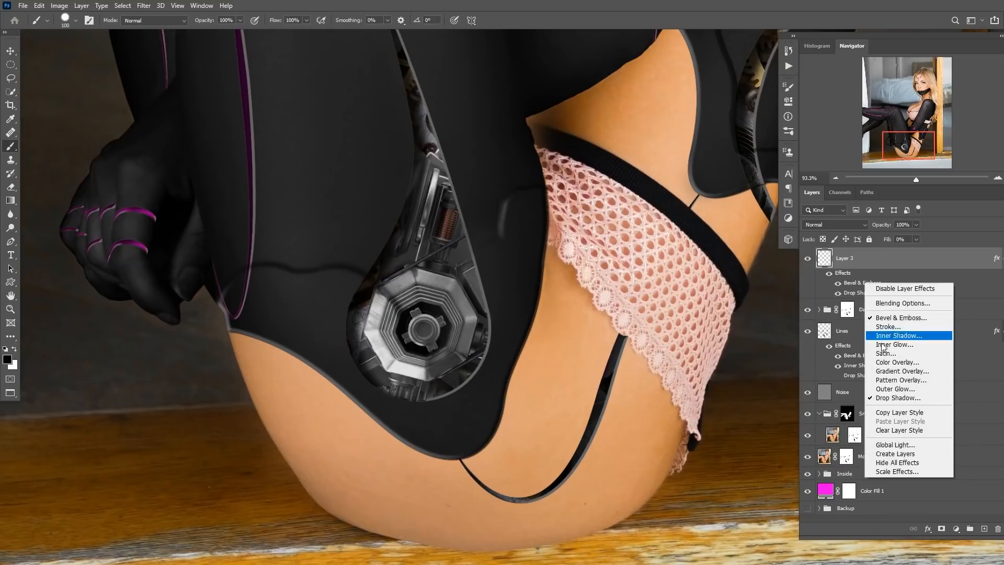
left_click(899, 453)
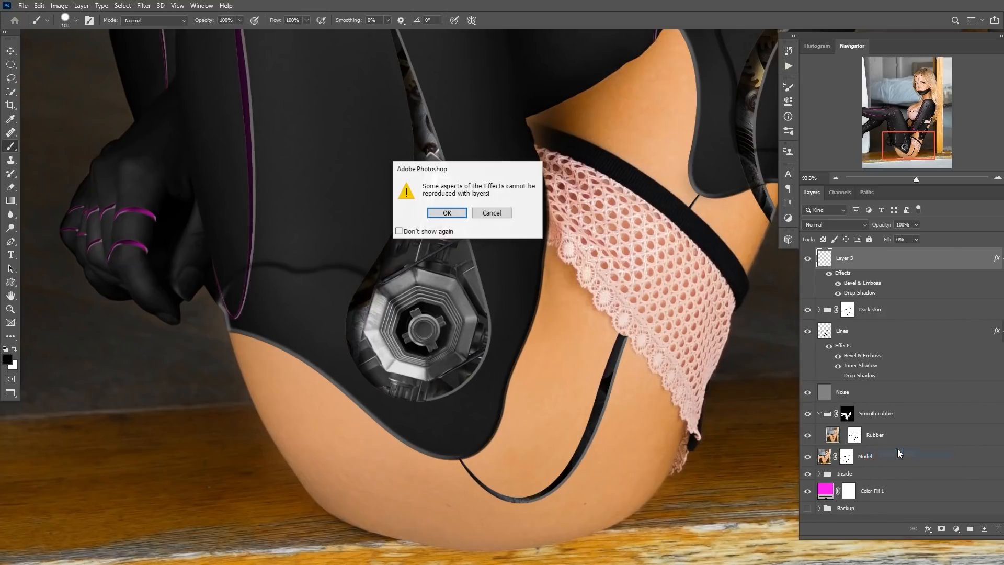
left_click(447, 213)
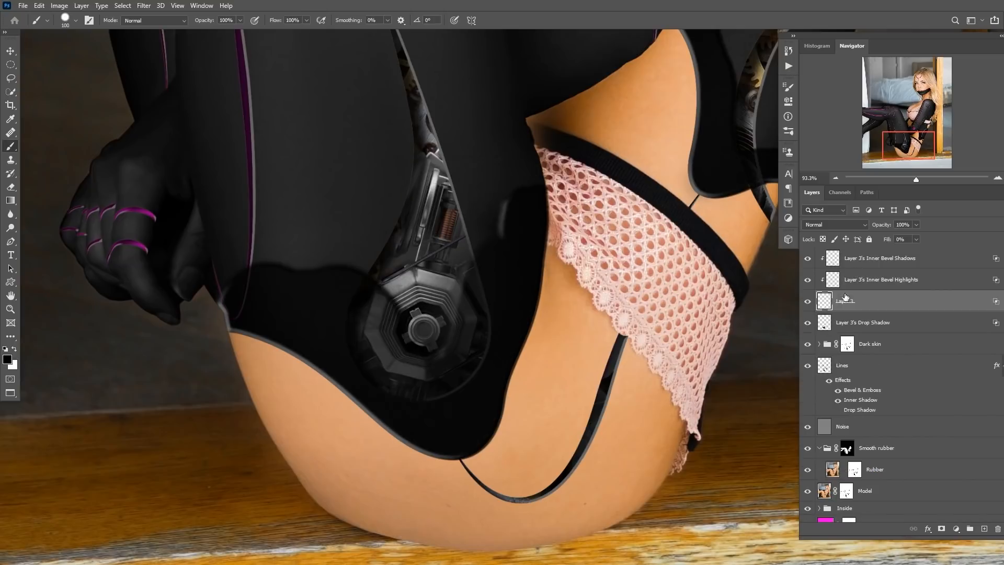
Hide the Drop Shadow layer created from Layer 3.
left_click(808, 324)
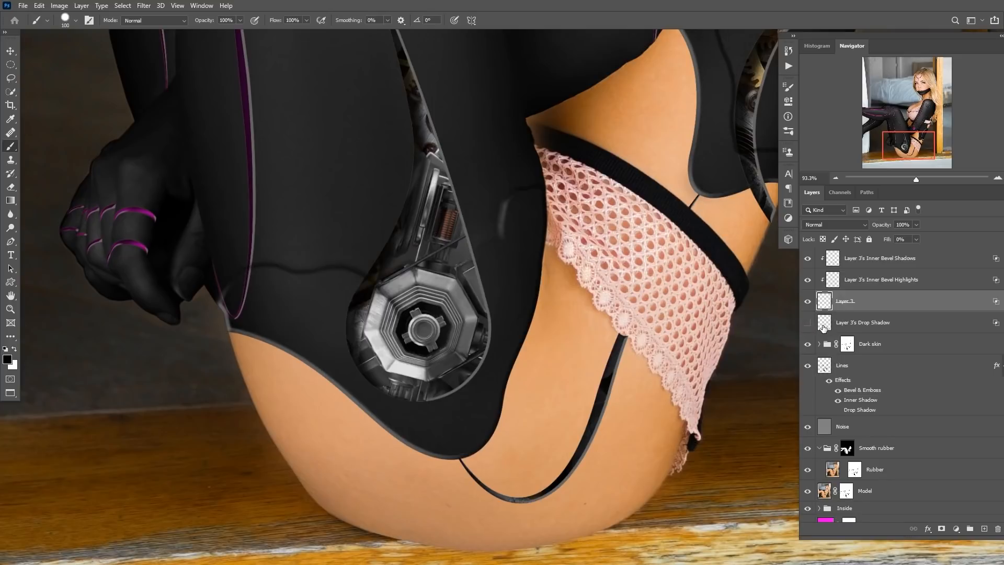
left_click(807, 324)
left_click(808, 324)
Add a black mask to Layer 3 and paint white with the brush around the hip and waist openings.
left_click(941, 530, "alt")
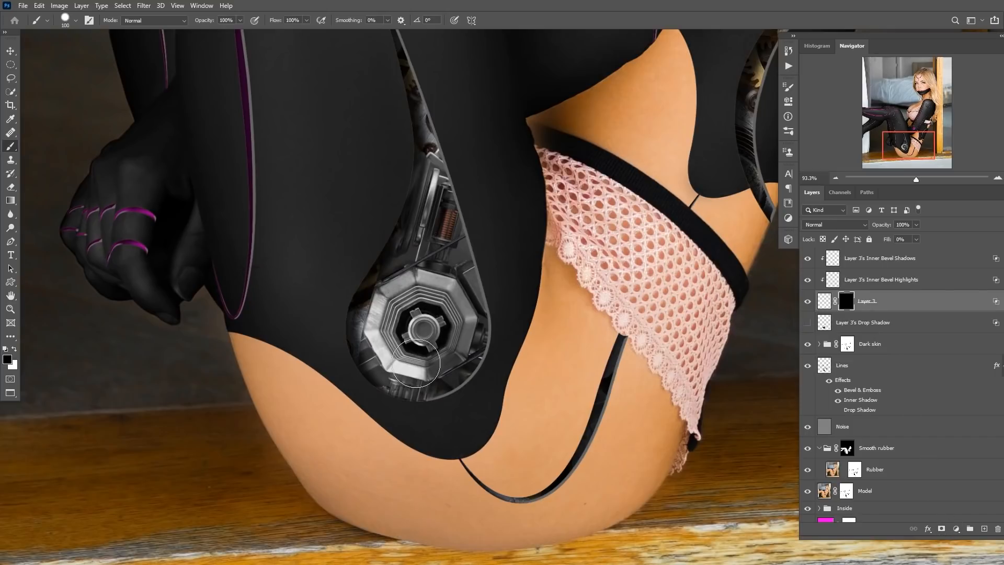
key("x")
mouse_move(244, 342)
left_mouse_down()
mouse_move(275, 354)
mouse_move(231, 340)
mouse_move(300, 367)
mouse_move(409, 448)
mouse_move(471, 444)
mouse_move(522, 340)
mouse_move(534, 271)
left_mouse_up()
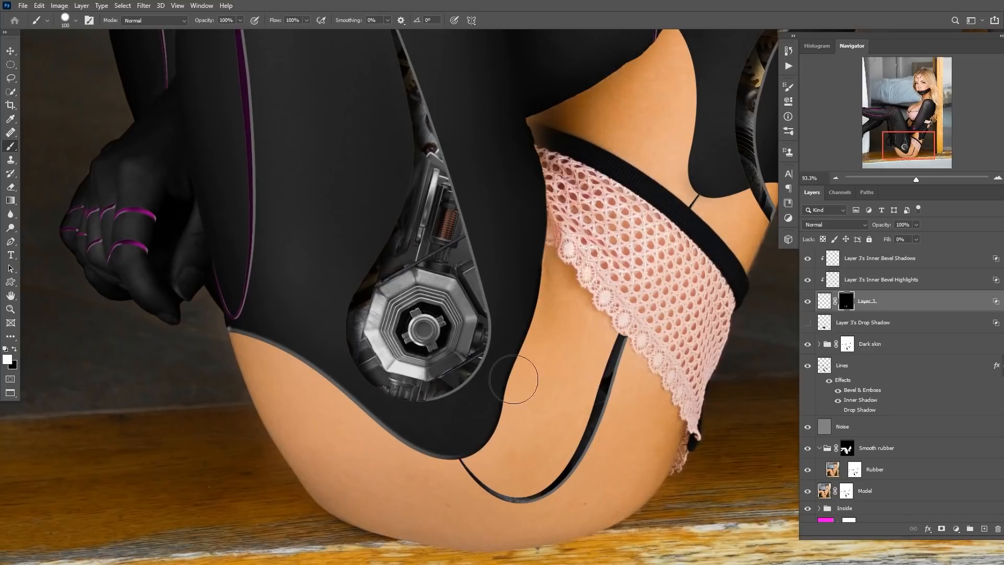
left_click_drag(679, 210, 525, 381)
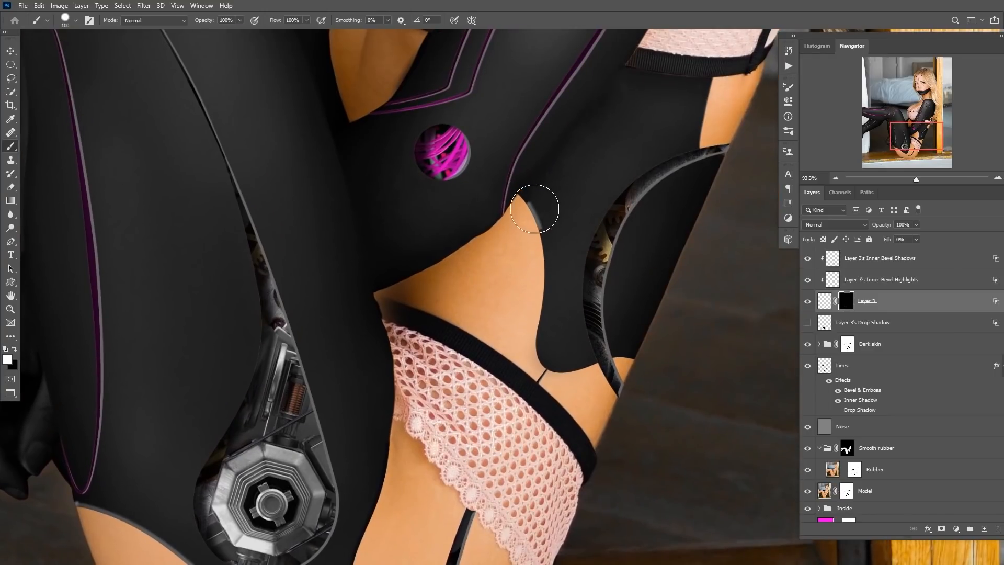
mouse_move(531, 202)
left_mouse_down()
mouse_move(539, 336)
mouse_move(561, 358)
mouse_move(632, 359)
left_mouse_up()
left_click_drag(564, 348, 492, 387)
left_click_drag(453, 443, 476, 430)
left_click_drag(377, 404, 399, 401)
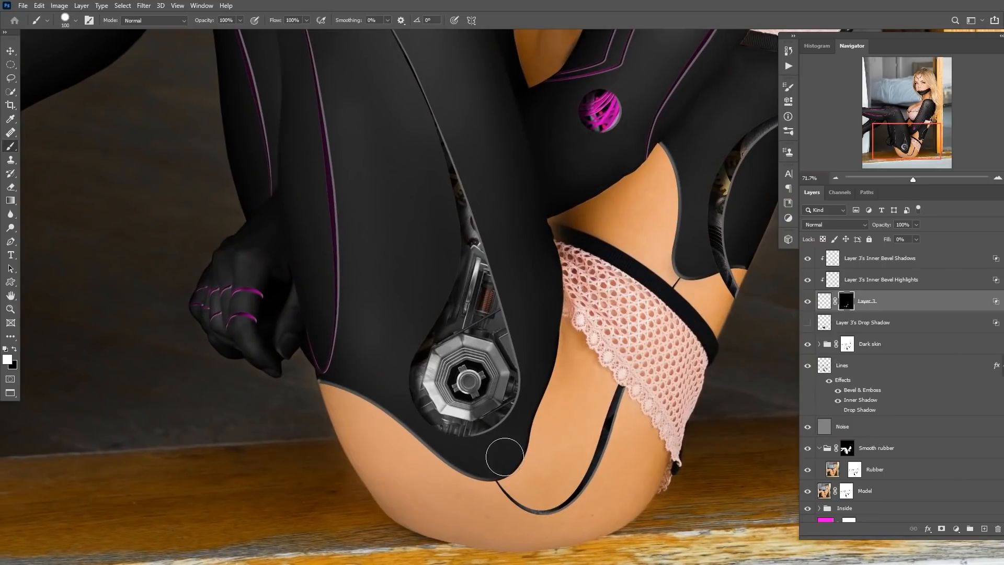
left_click_drag(556, 395, 486, 387)
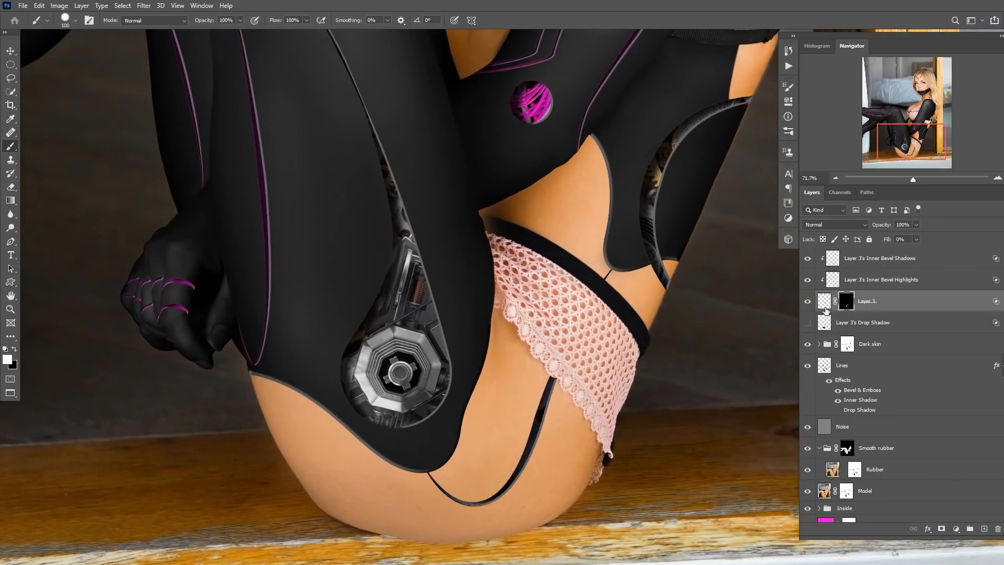
Show the Drop Shadow layer again and move it above Layer 3.
left_click(807, 323)
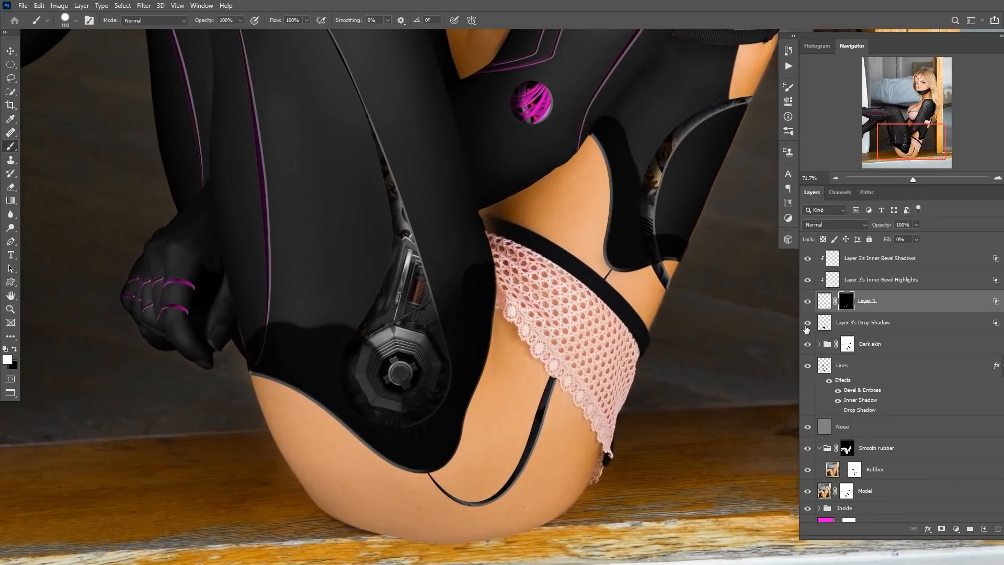
left_click(808, 323)
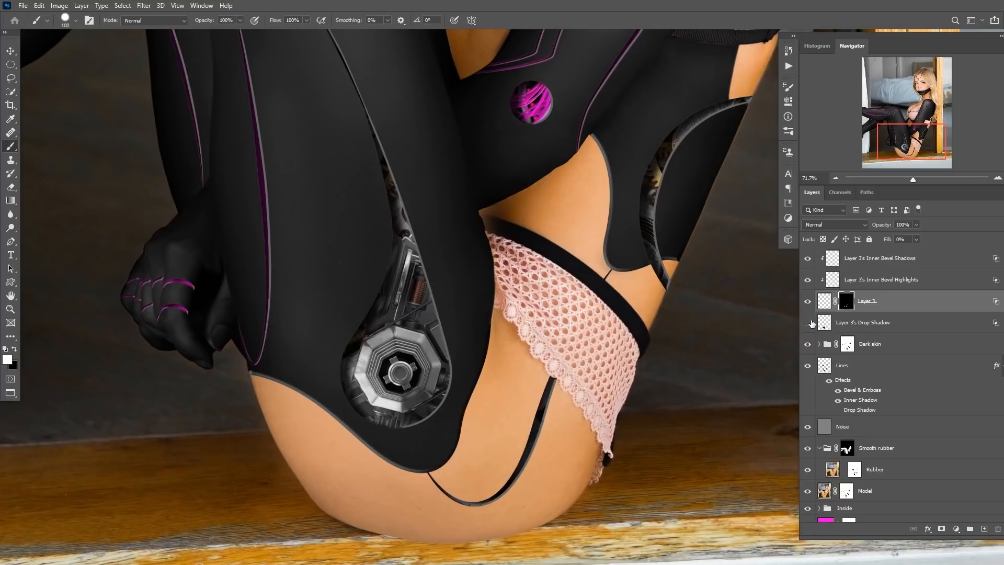
left_click_drag(819, 321, 829, 301)
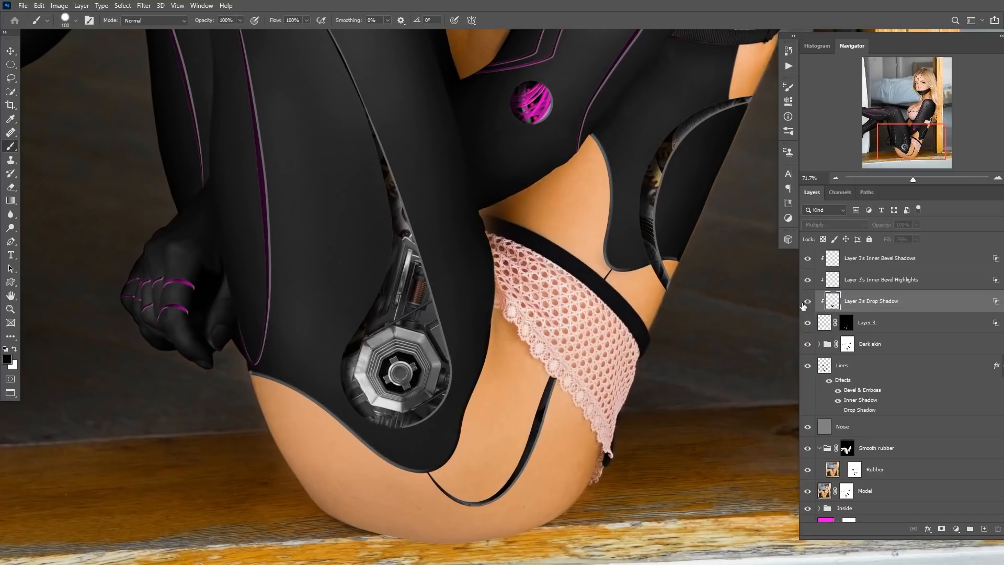
Delete the Drop Shadow layer created from Layer 3.
left_click(807, 302)
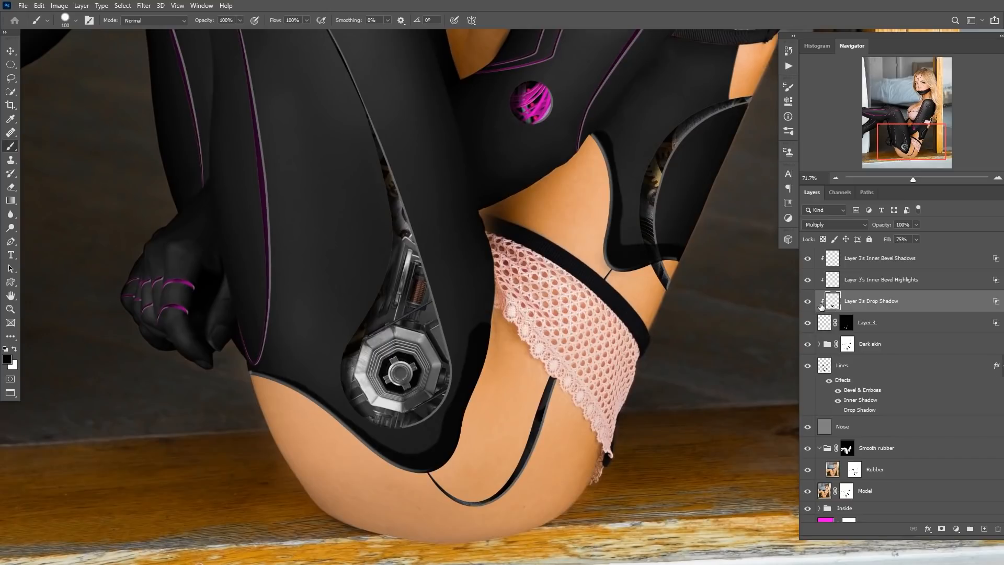
key("Delete")
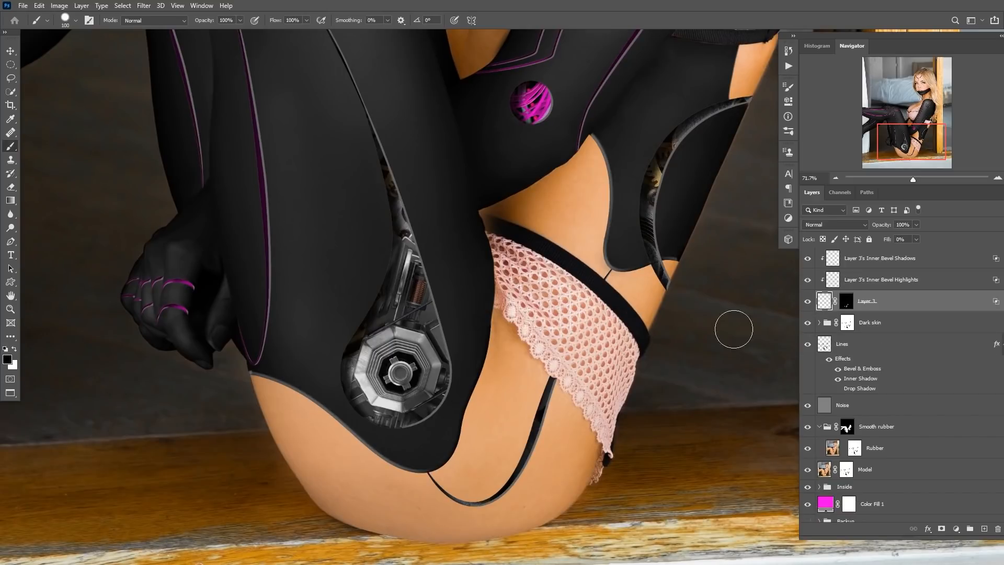
Group Layer 3 with its Inner Bevel Highlights and Shadows layers into a group named "3D effect".
scroll(512, 318, "down", 3)
left_click_drag(513, 318, 499, 376)
left_click_drag(524, 364, 536, 393)
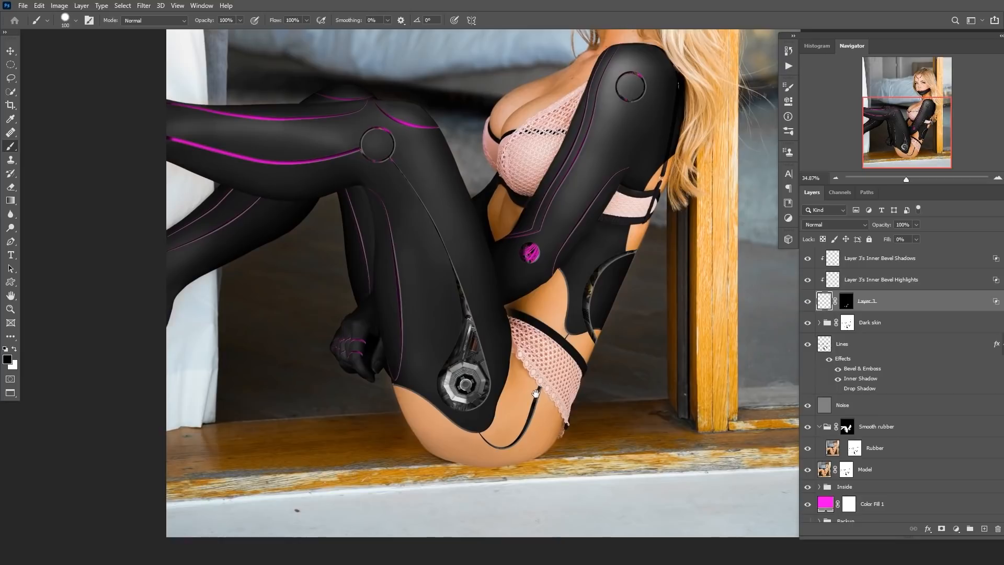
left_click(883, 260, "shift")
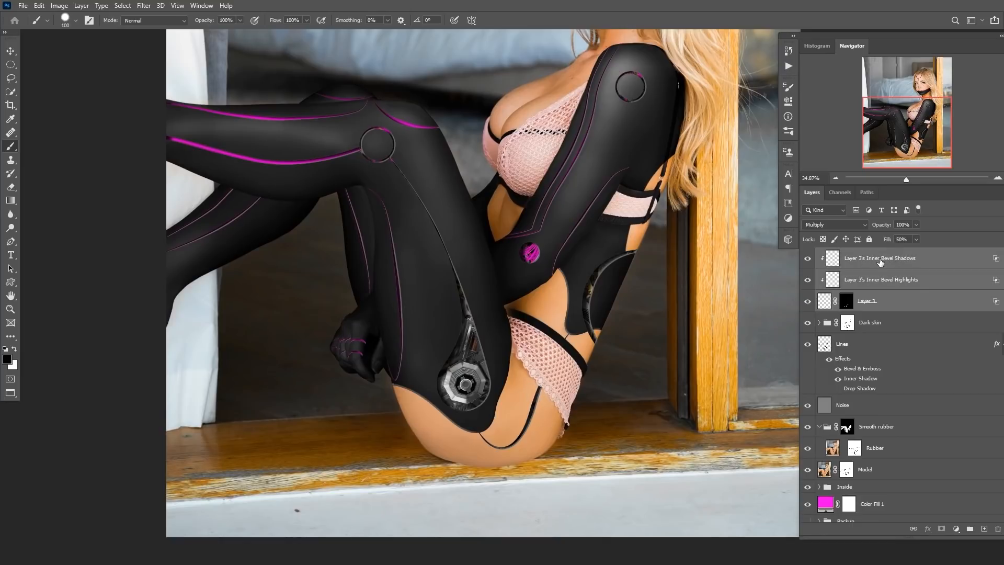
key("ctrl+g")
double_click(848, 254)
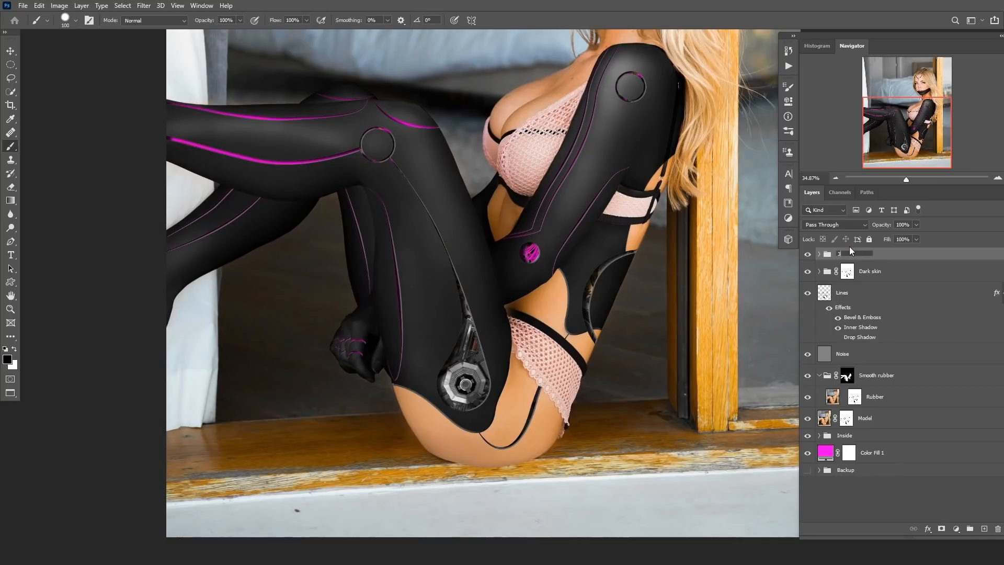
type("3D effect")
key("Return")
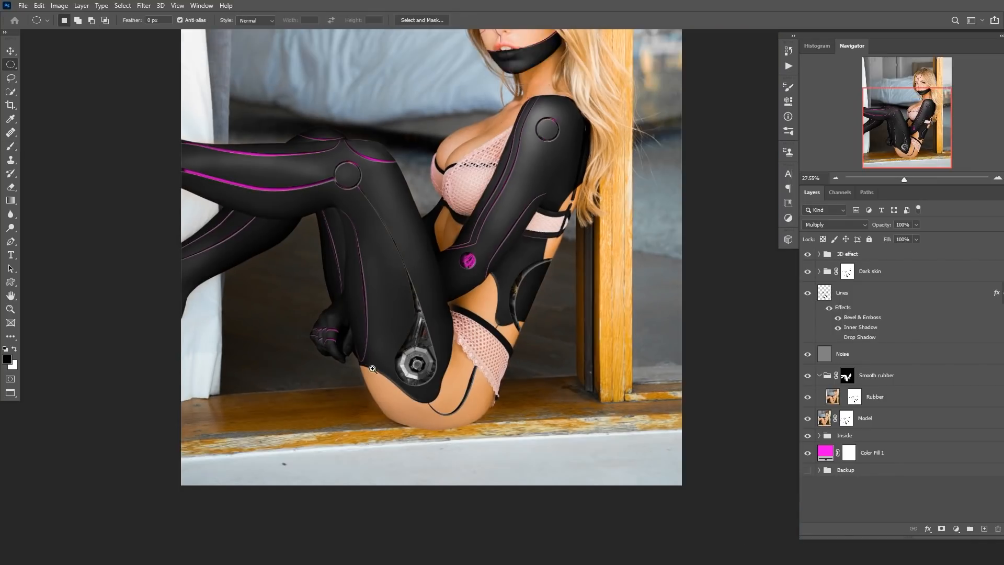
Add a new layer above the 3D effect group and fill a small circular selection with black at the hip panel's lower tip.
left_click_drag(372, 368, 410, 369)
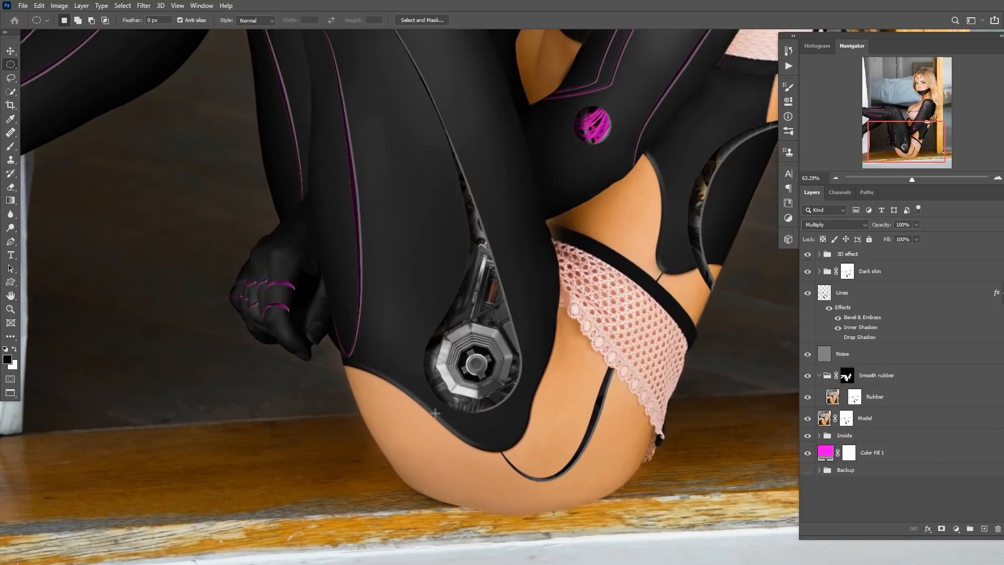
left_click_drag(414, 396, 432, 395)
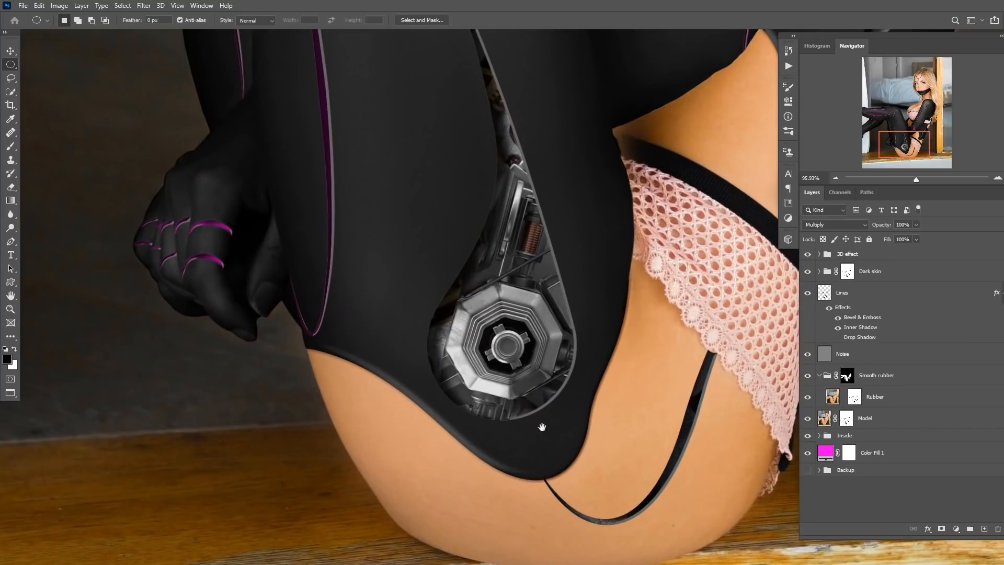
left_click_drag(541, 427, 451, 369)
left_click_drag(500, 315, 388, 402)
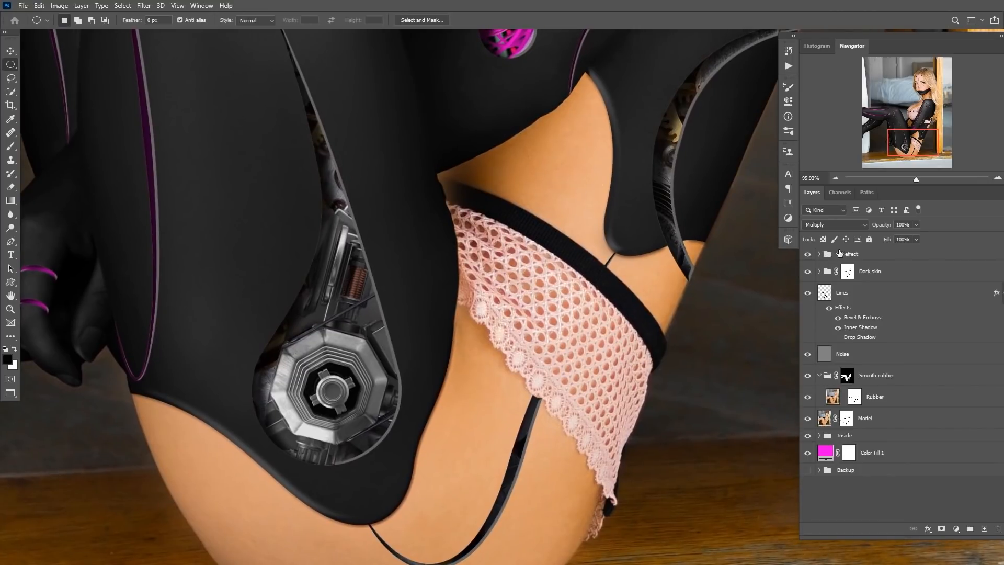
left_click_drag(456, 334, 426, 369)
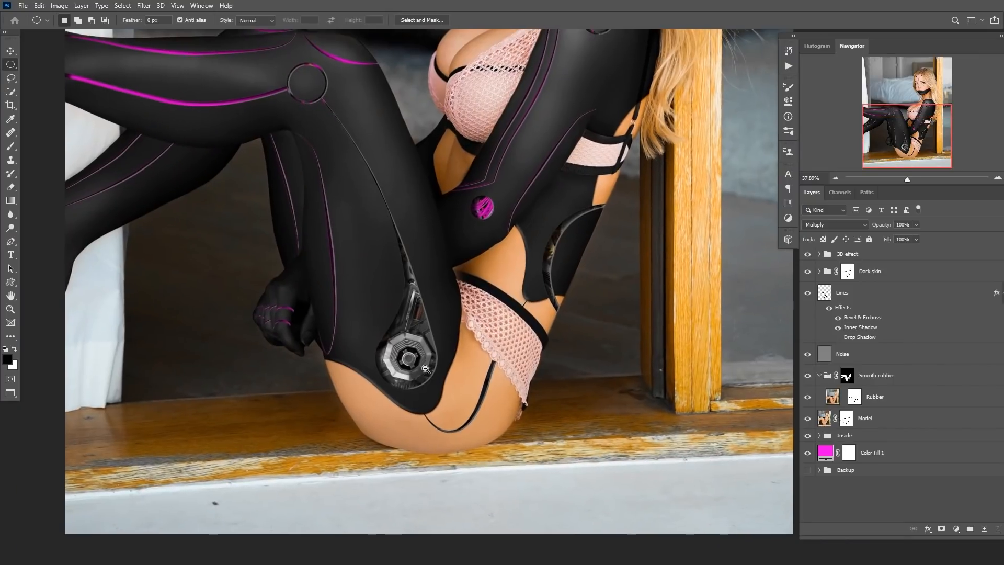
left_click(870, 255)
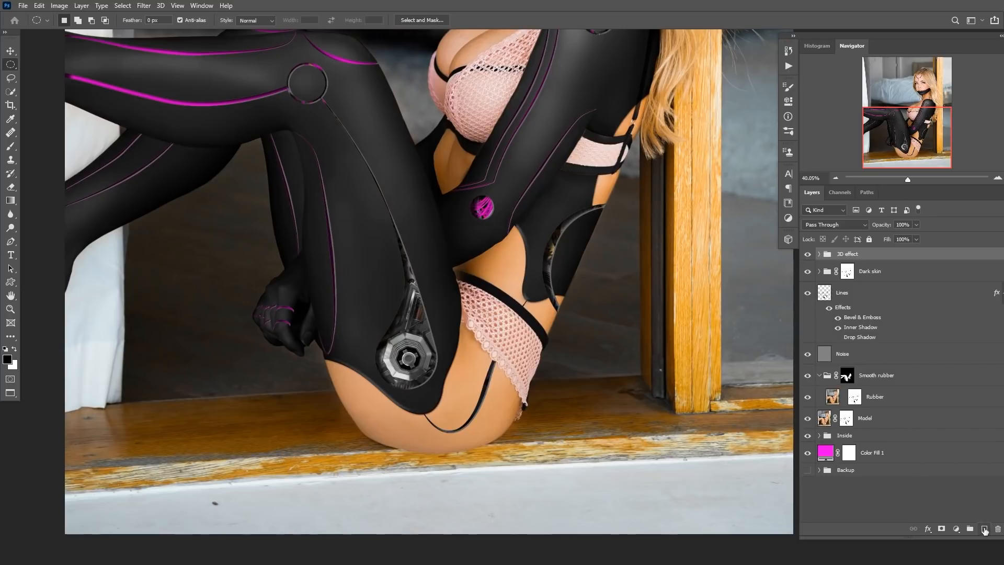
left_click(984, 529)
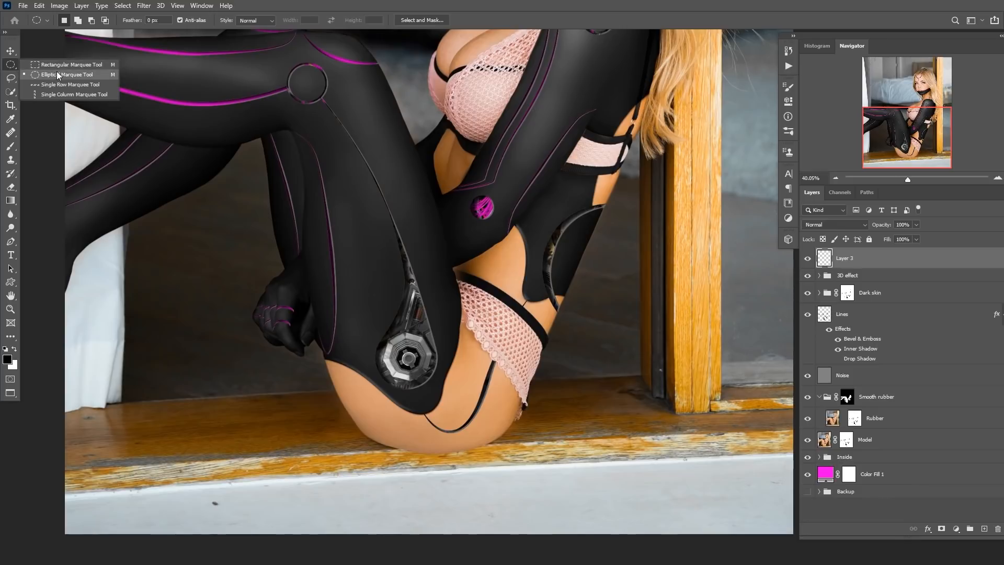
left_click_drag(439, 390, 445, 389)
left_click_drag(559, 280, 462, 342)
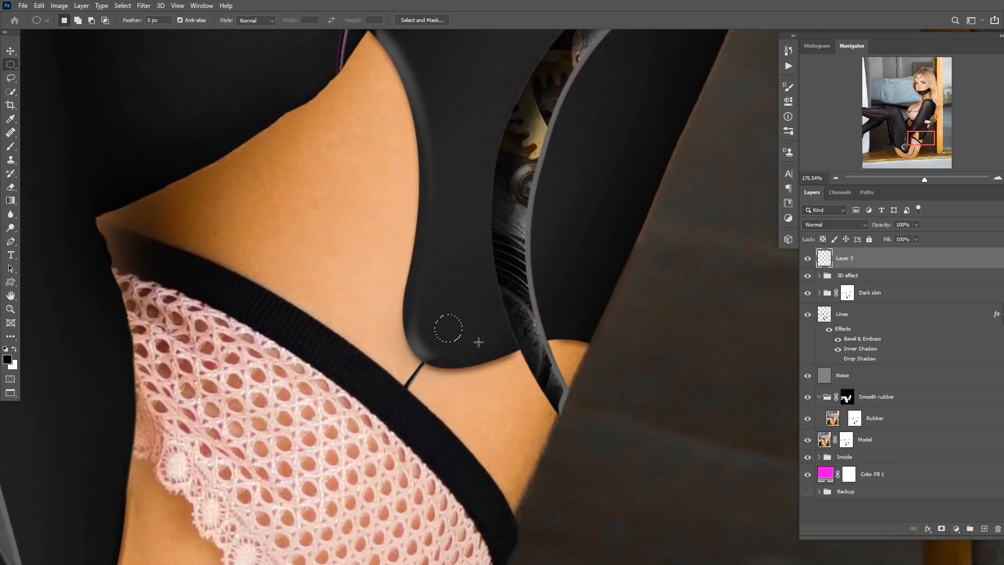
key("alt+BackSpace")
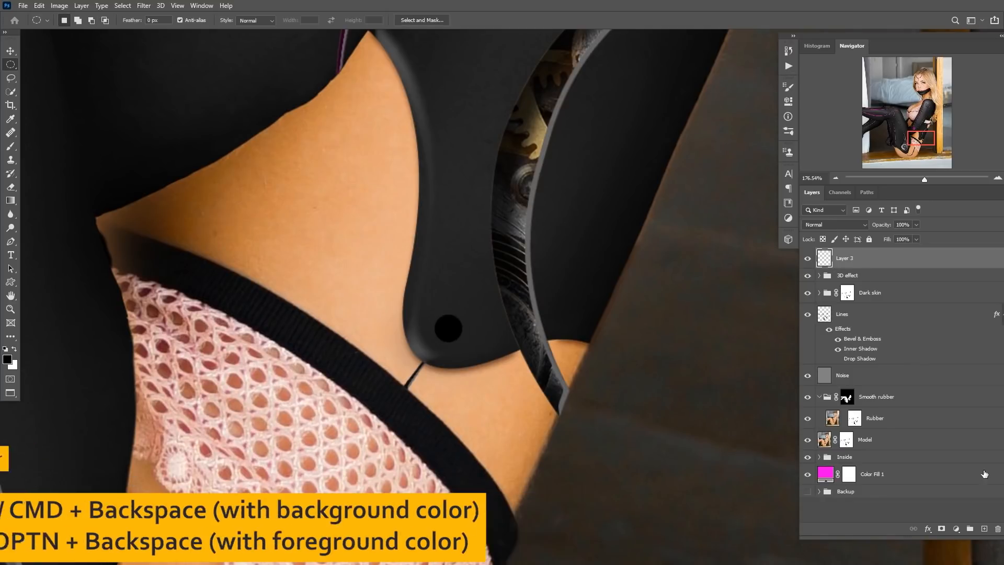
left_click(984, 528)
left_click_drag(853, 270, 854, 273)
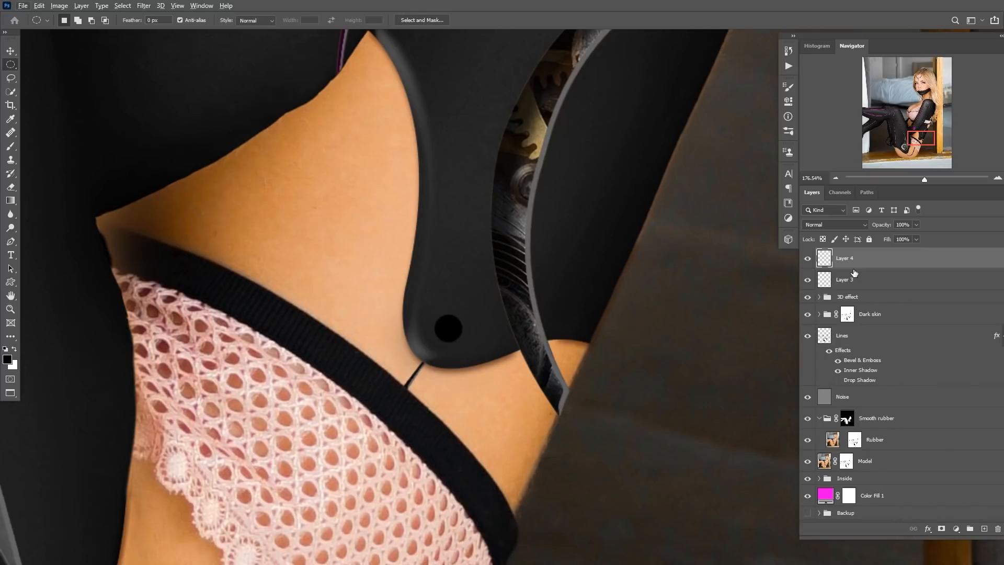
key("Delete")
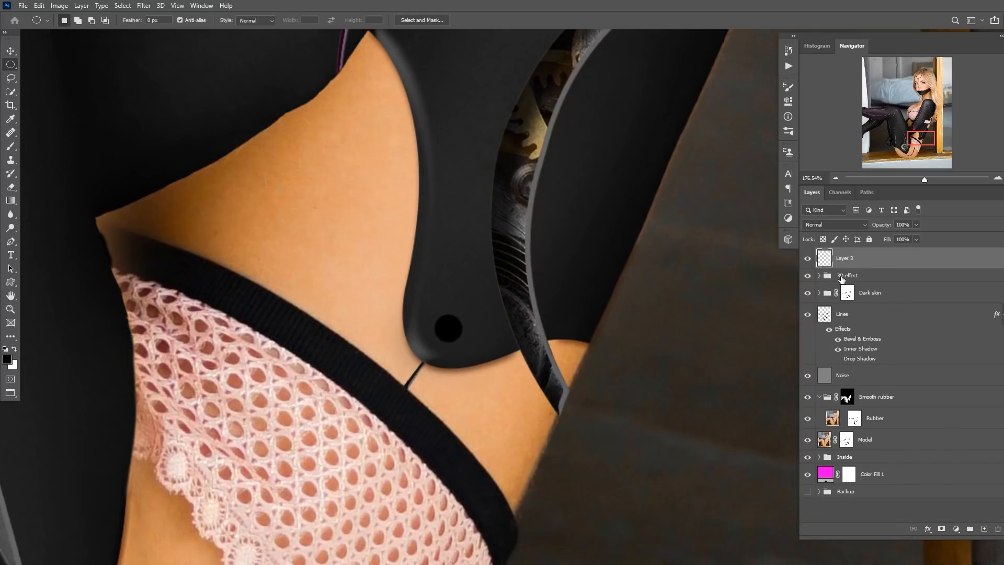
Paint soft white highlights inside the black circle with a soft round brush at 20% opacity, then deselect.
left_click_drag(435, 326, 460, 326)
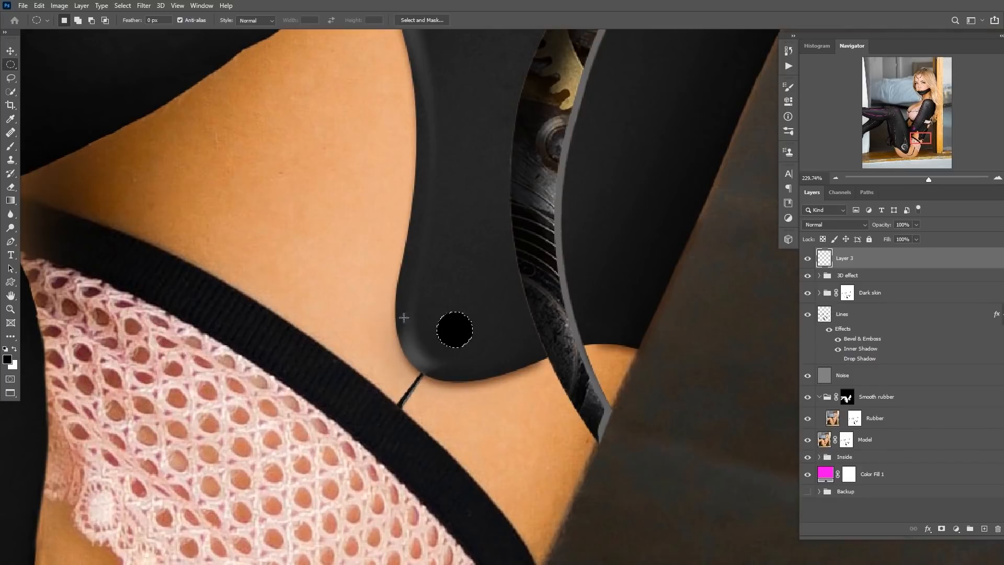
key("x")
right_click(282, 327)
key("Escape")
key("b")
right_click(312, 311)
left_click(390, 289)
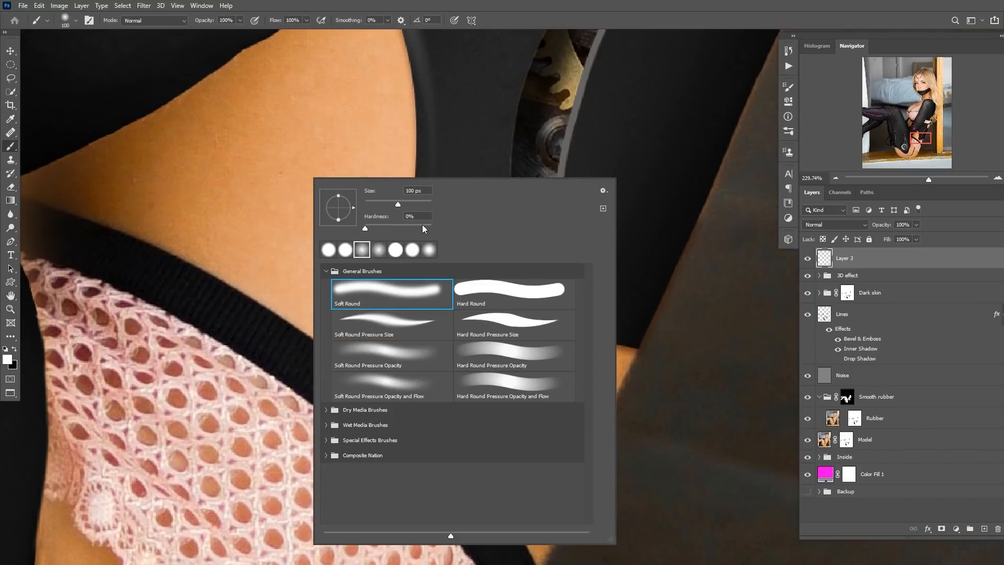
left_click(582, 19)
key("bracketleft")
key("bracketleft")
key("bracketleft")
key("bracketleft")
key("bracketleft")
key("bracketleft")
key("bracketleft")
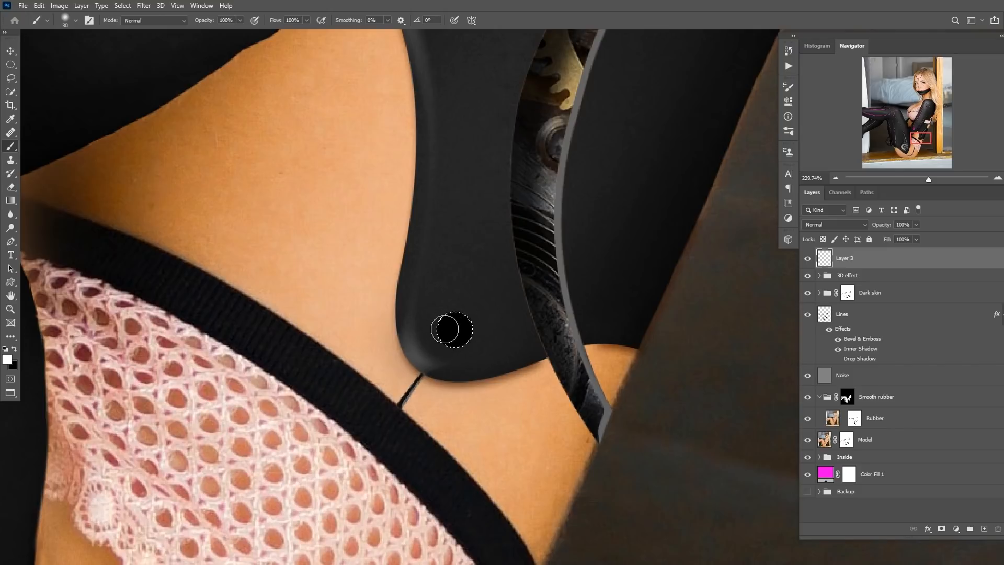
key("bracketright")
key("2")
left_click(445, 333)
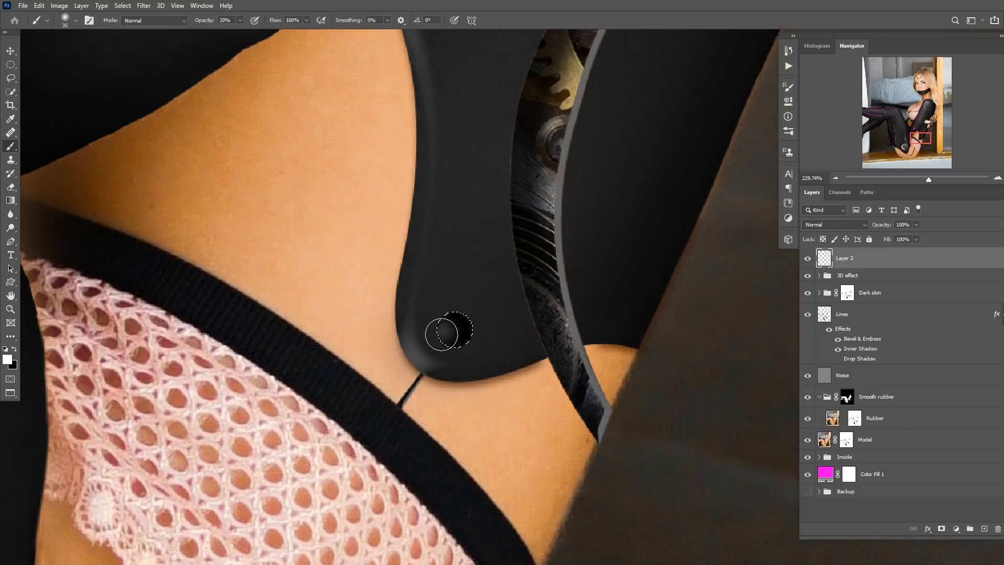
key("ctrl+z")
left_click(443, 324)
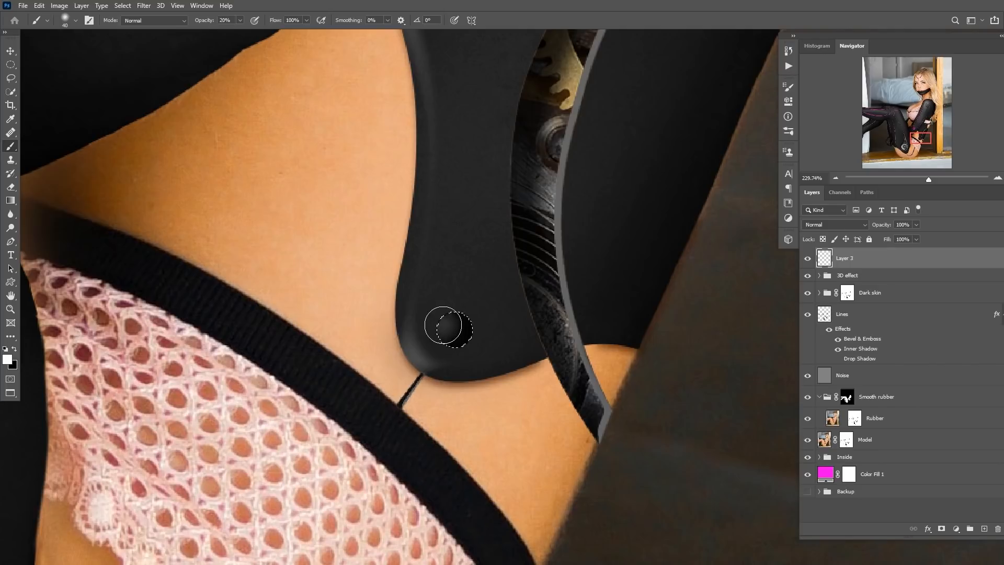
left_click(446, 328)
key("bracketleft")
left_click(445, 329)
key("bracketleft")
left_click(444, 329)
left_click_drag(478, 340, 450, 358)
key("ctrl+d")
left_click_drag(469, 345, 385, 326)
Duplicate the screw layer and move the copy to another spot on the suit.
key("v")
left_click_drag(441, 300, 411, 352)
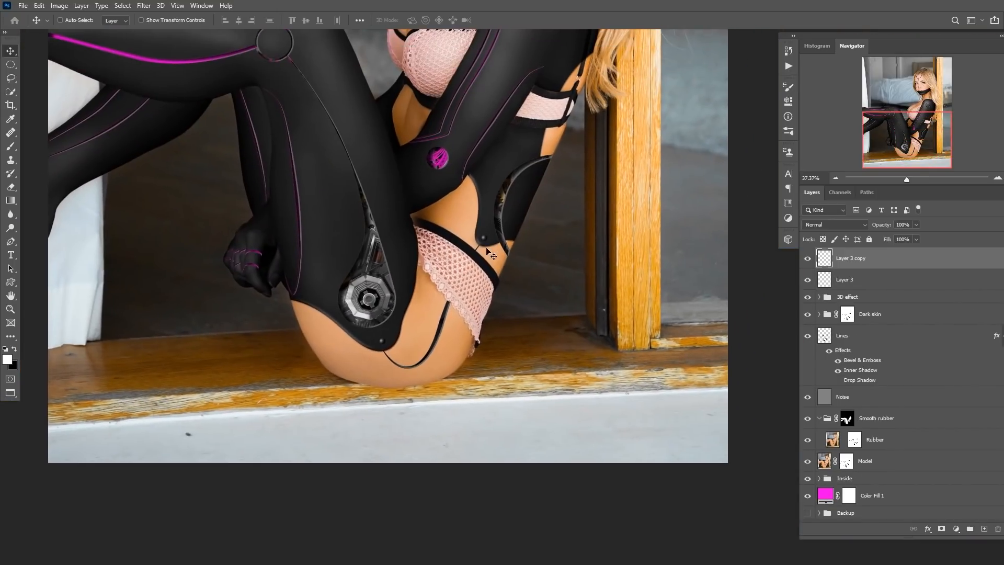
left_click_drag(423, 311, 429, 360)
Rename the copied screw layer "Screws".
double_click(852, 258)
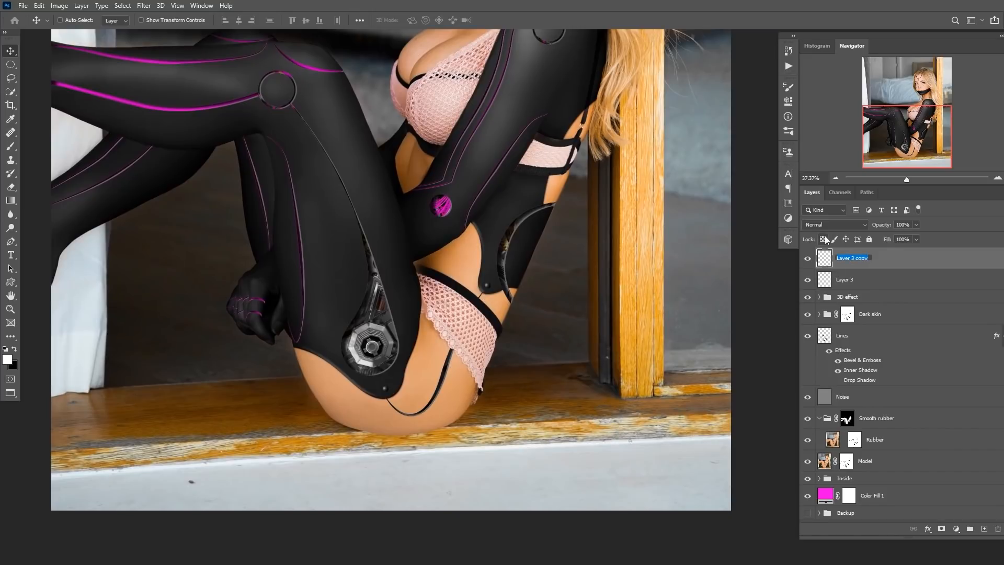
type("Screws")
key("Return")
Review the screw placement across the whole figure and around the face.
left_click_drag(396, 333, 406, 386)
left_click_drag(466, 301, 431, 292)
left_click_drag(432, 292, 419, 358)
mouse_move(461, 319)
left_mouse_down()
mouse_move(402, 315)
mouse_move(481, 321)
left_mouse_up()
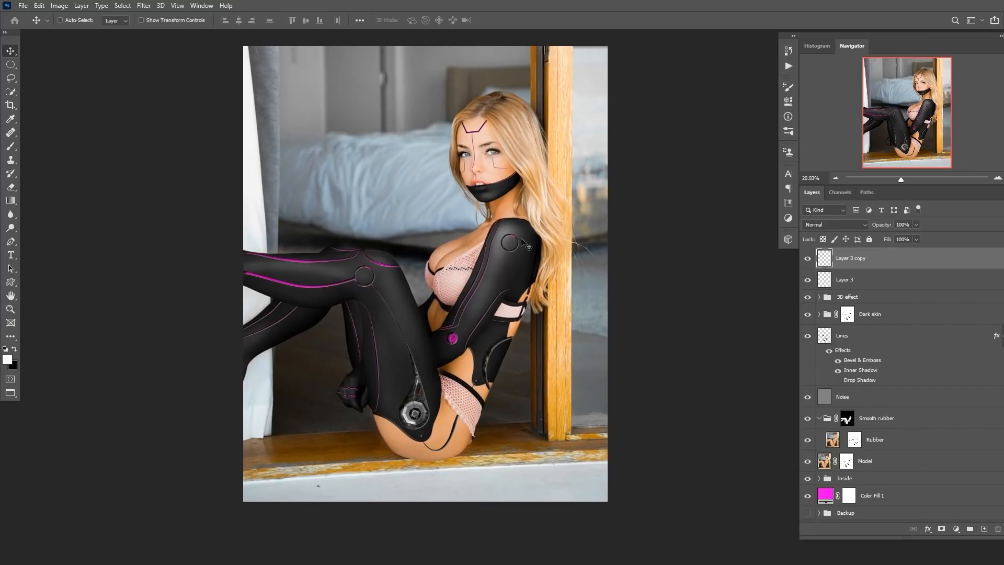
left_click_drag(483, 159, 531, 177)
left_click_drag(520, 189, 483, 222)
left_click_drag(481, 237, 490, 239)
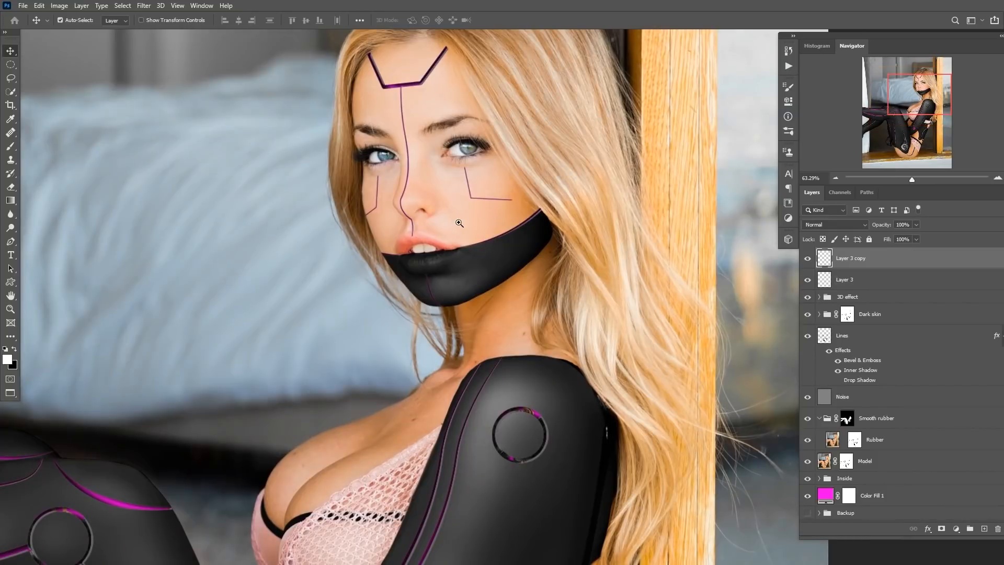
left_click(455, 221)
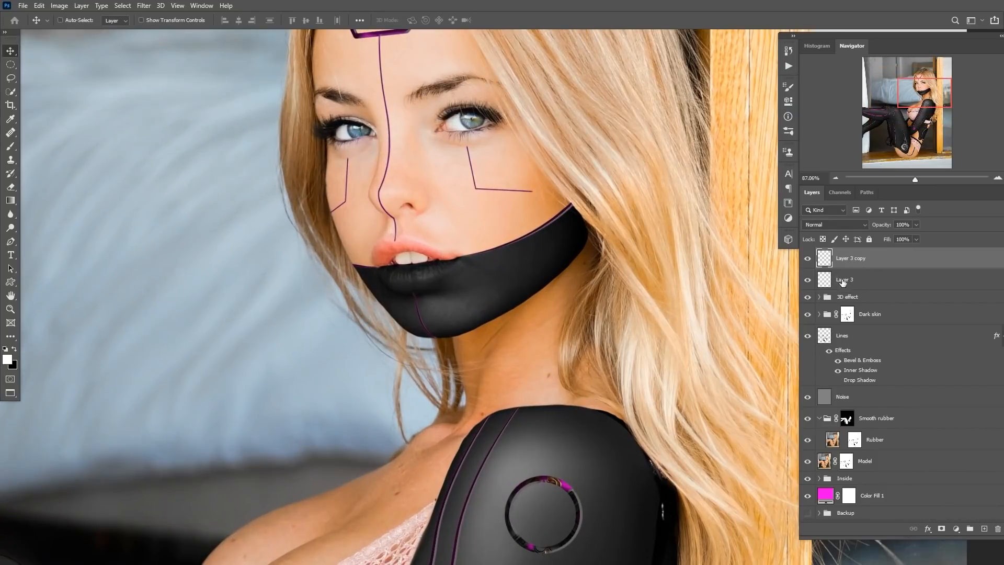
Group the two screw layers into a group named "Screws".
left_click(826, 280, "shift")
key("ctrl+g")
double_click(847, 254)
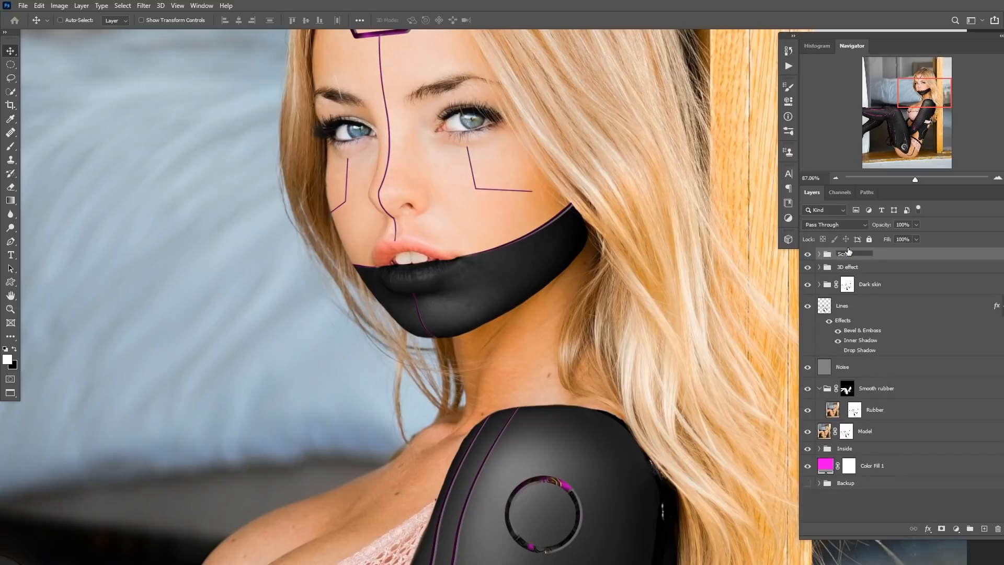
key("Return")
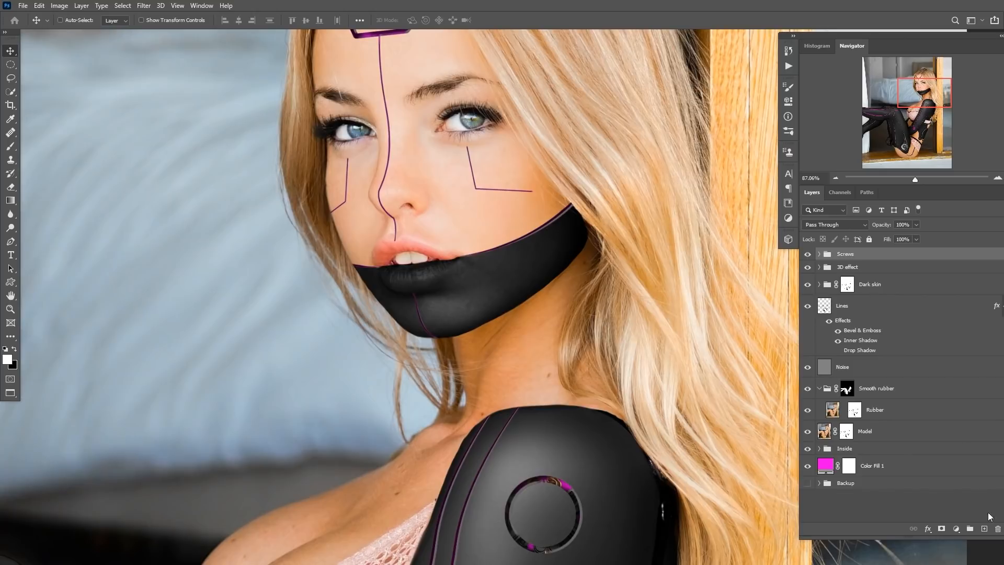
Add a new layer at the top of the stack named "Face mask".
left_click(984, 529)
double_click(848, 259)
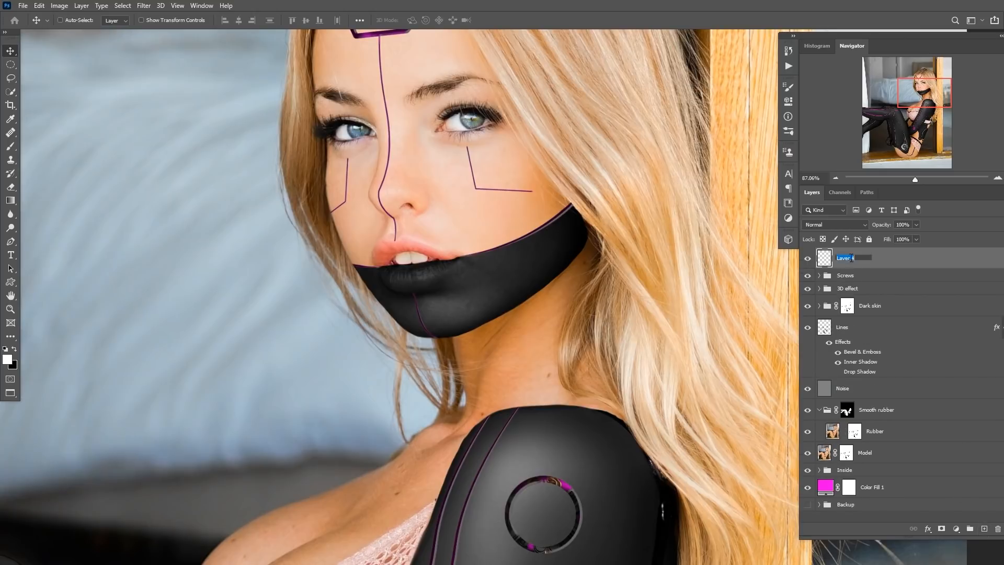
type("Face mask")
key("Return")
Trace a panel shape on the cheek above the jaw mask with the Pen tool and fill it with black.
scroll(581, 229, "up", 5)
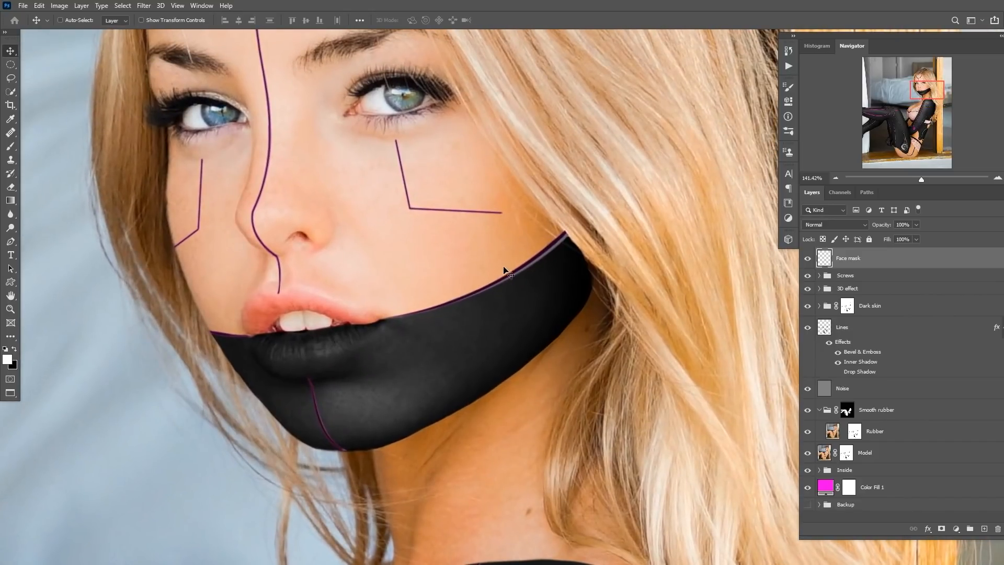
key("p")
scroll(482, 278, "up", 2)
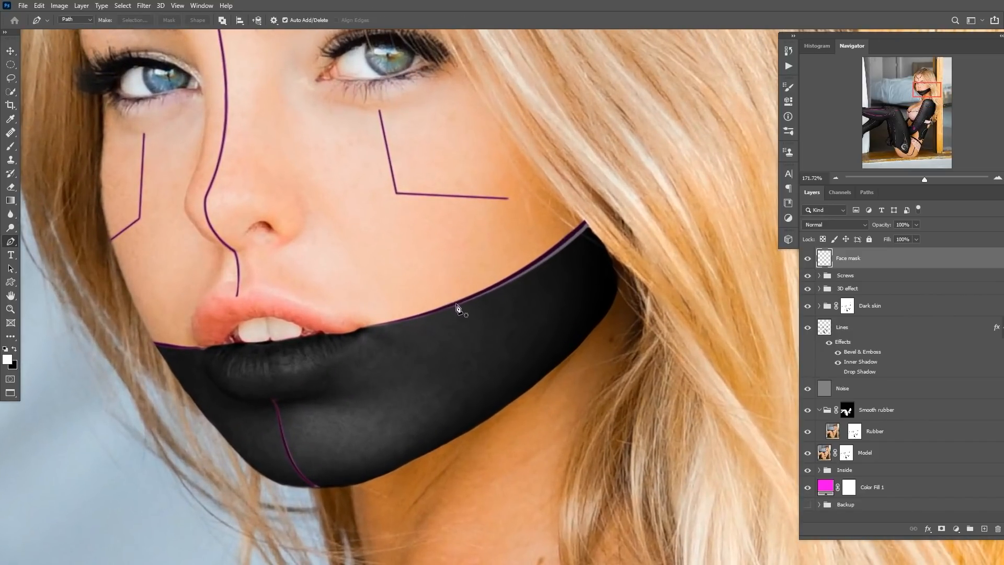
left_click(436, 311)
left_click_drag(462, 236, 461, 231)
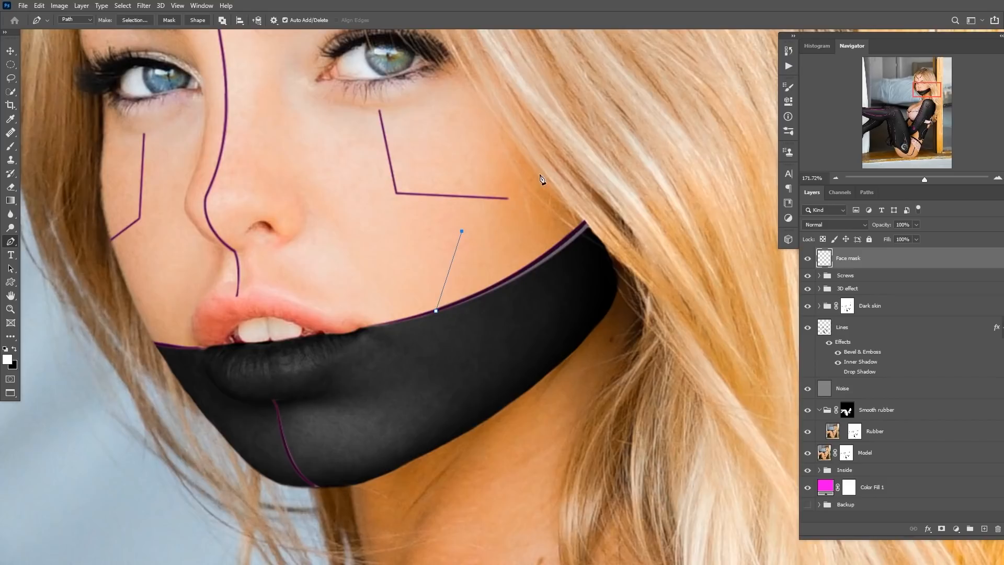
left_click(544, 171)
left_click(587, 223)
left_click_drag(436, 311, 361, 336)
key("ctrl+Return")
key("ctrl+BackSpace")
key("ctrl+d")
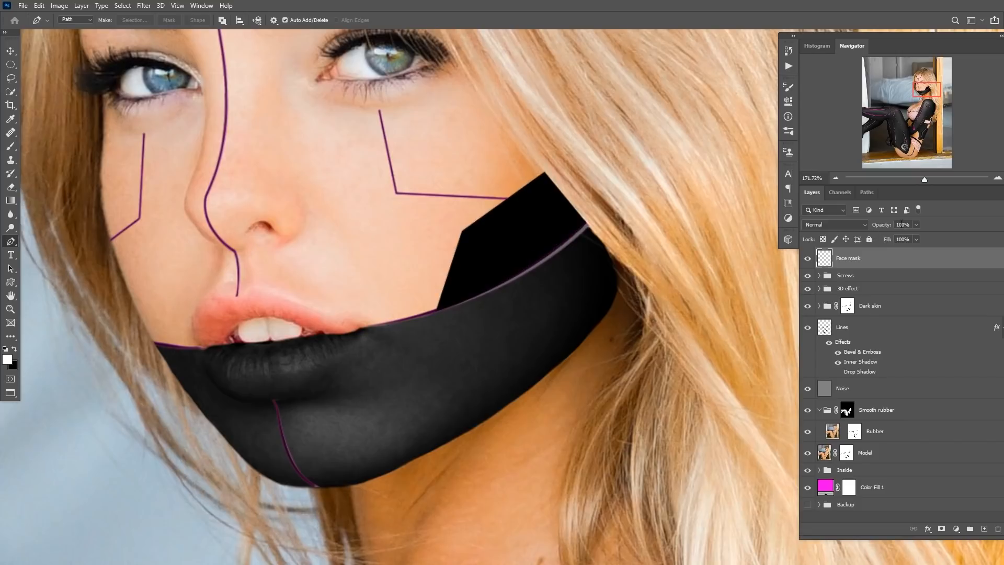
Lower the Face mask layer's opacity to 65%.
key("v")
left_click_drag(897, 225, 883, 229)
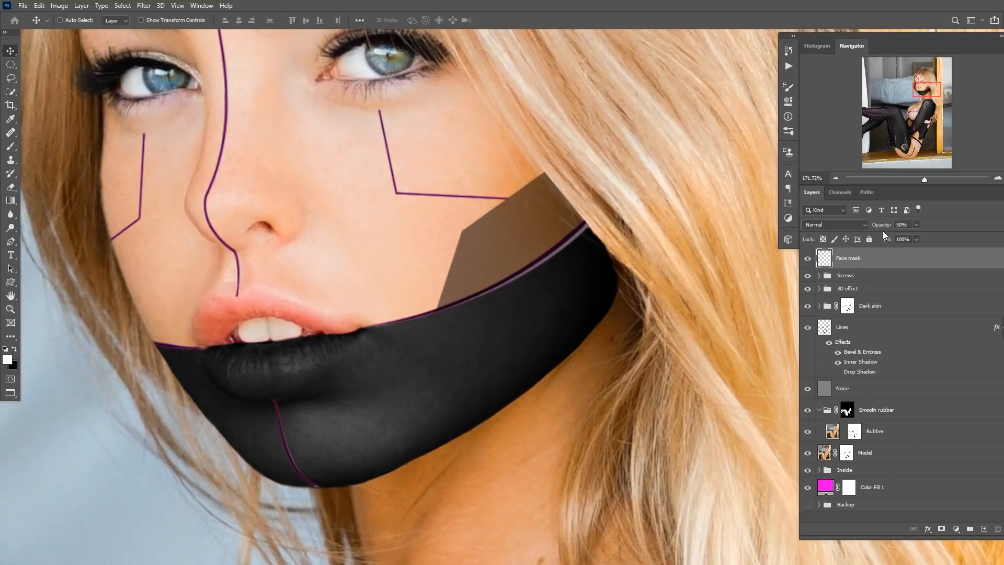
key("7")
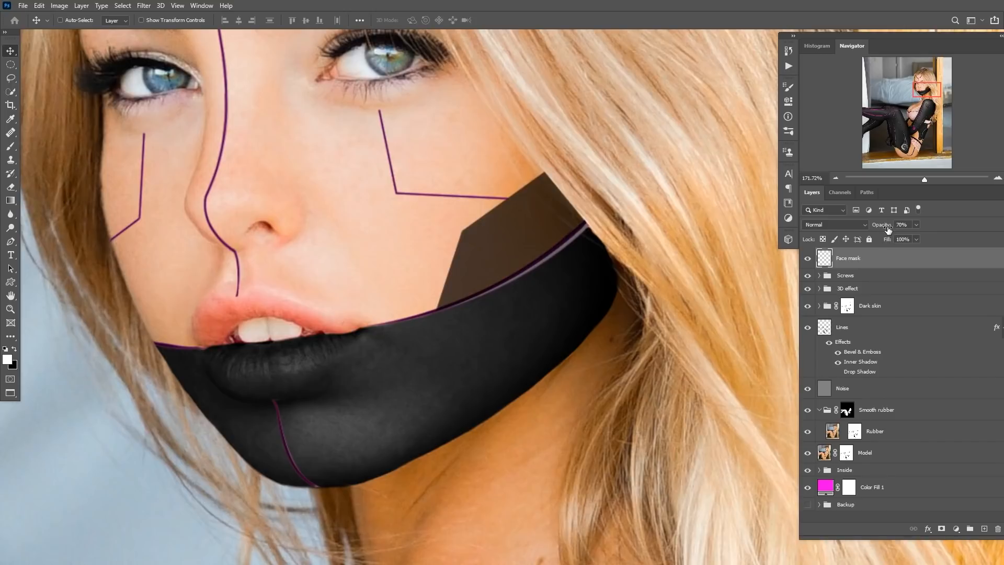
key("6")
key("5")
Nudge the cheek panel slightly into position.
left_click_drag(572, 281, 468, 327)
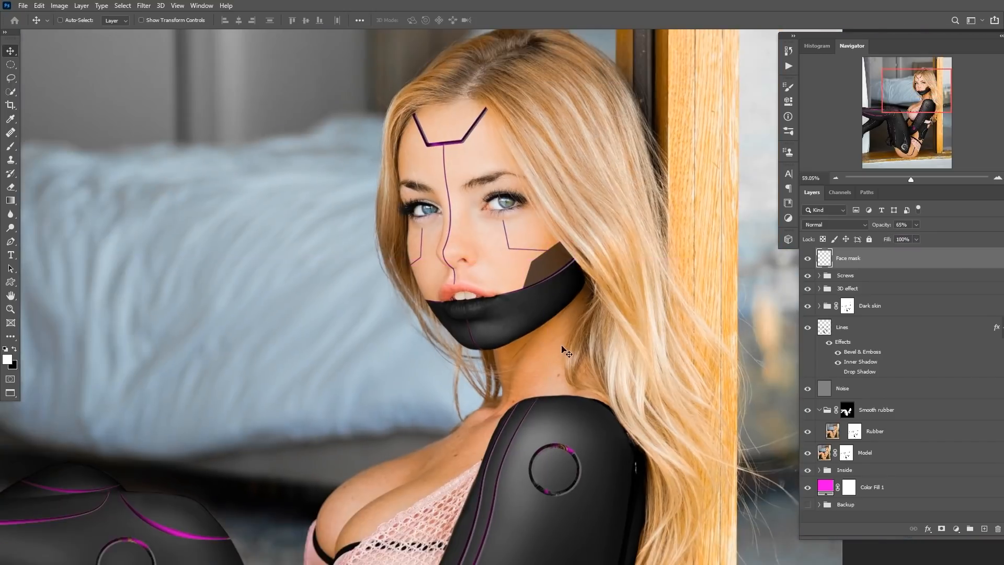
left_click_drag(534, 281, 578, 291)
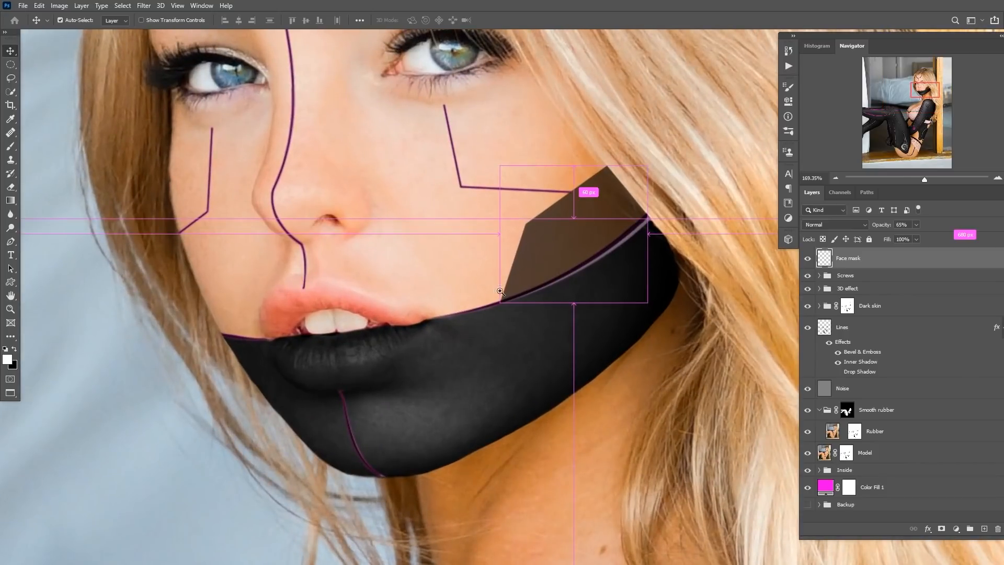
left_click_drag(261, 328, 294, 329)
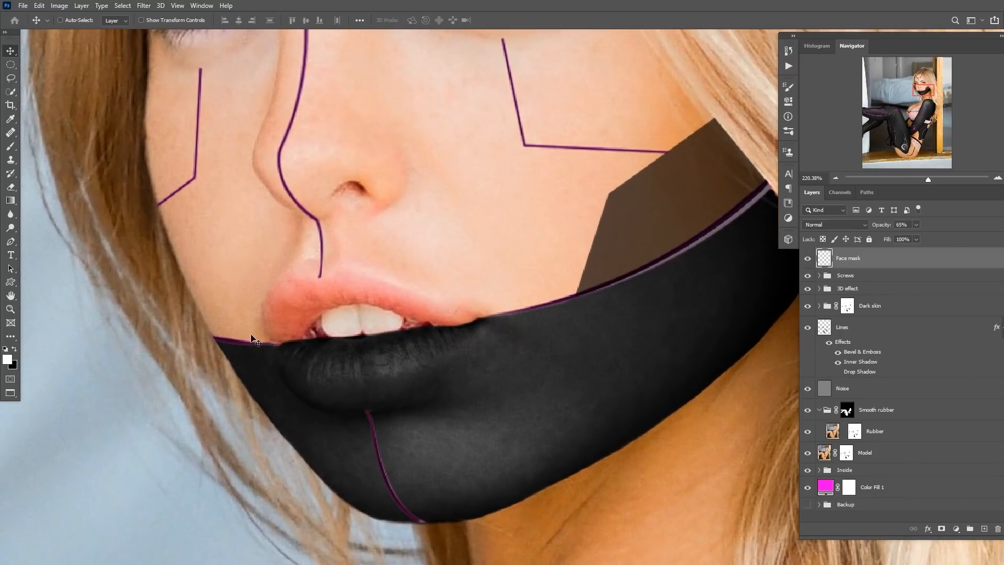
Trace a matching panel on the left side of the chin with the Pen tool and fill it with black.
key("p")
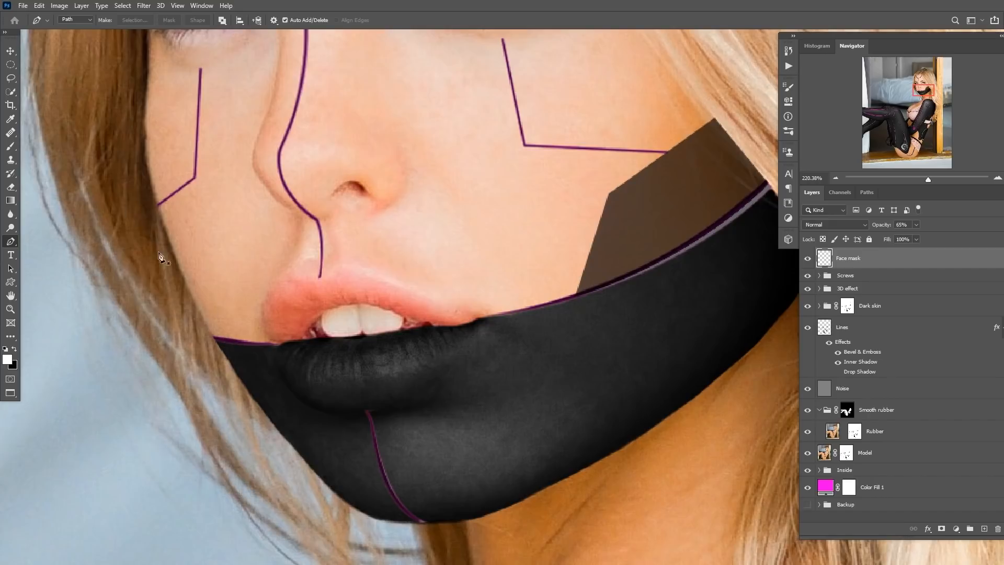
left_click(230, 340)
left_click(181, 274)
scroll(187, 277, "up", 3)
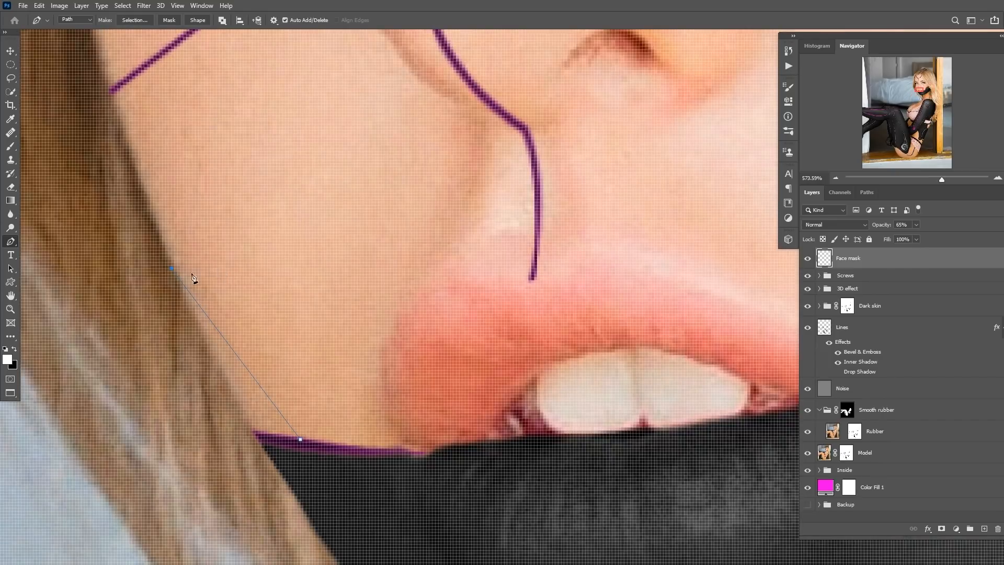
scroll(198, 258, "down", 1)
left_click_drag(173, 267, 176, 265)
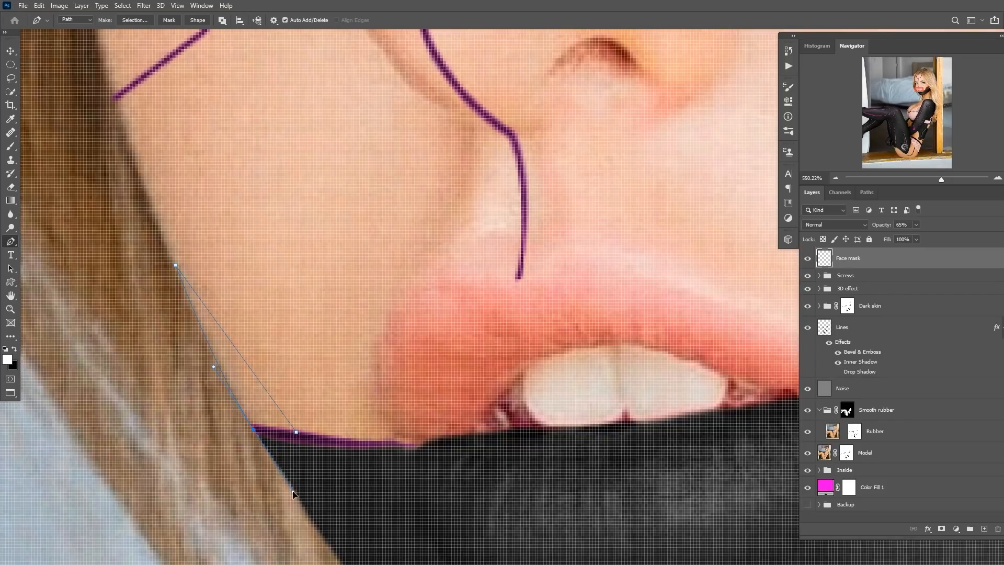
left_click(297, 433)
key("ctrl+Return")
key("ctrl+BackSpace")
key("ctrl+d")
Add a new layer named "Lips glow".
left_click_drag(431, 340, 389, 341)
left_click_drag(493, 334, 455, 355)
left_click(984, 528)
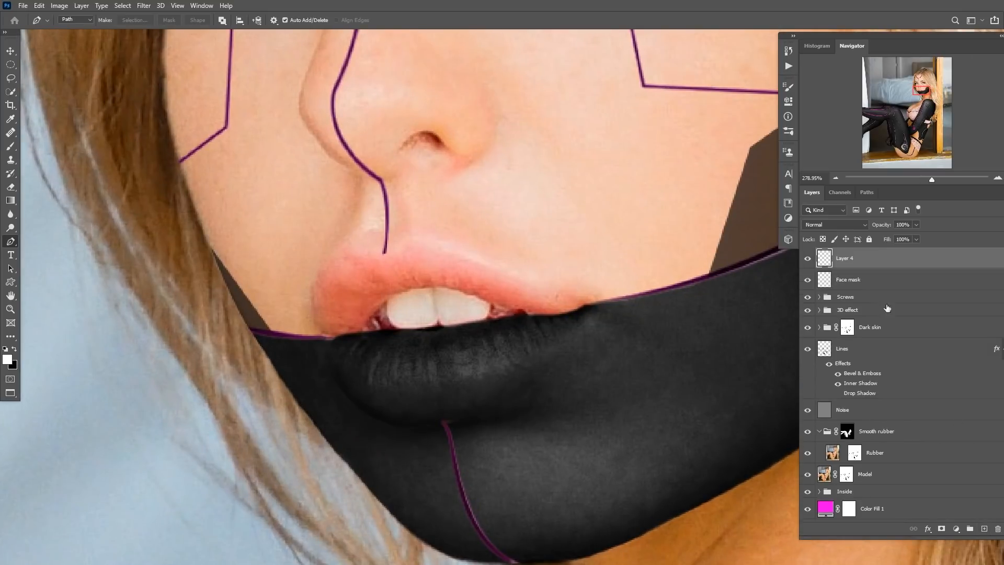
double_click(852, 259)
type("Lips glow")
key("Return")
Trace a narrow curved strip down the lower lip with the Pen tool.
left_click_drag(433, 328, 385, 344)
scroll(379, 348, "up", 1)
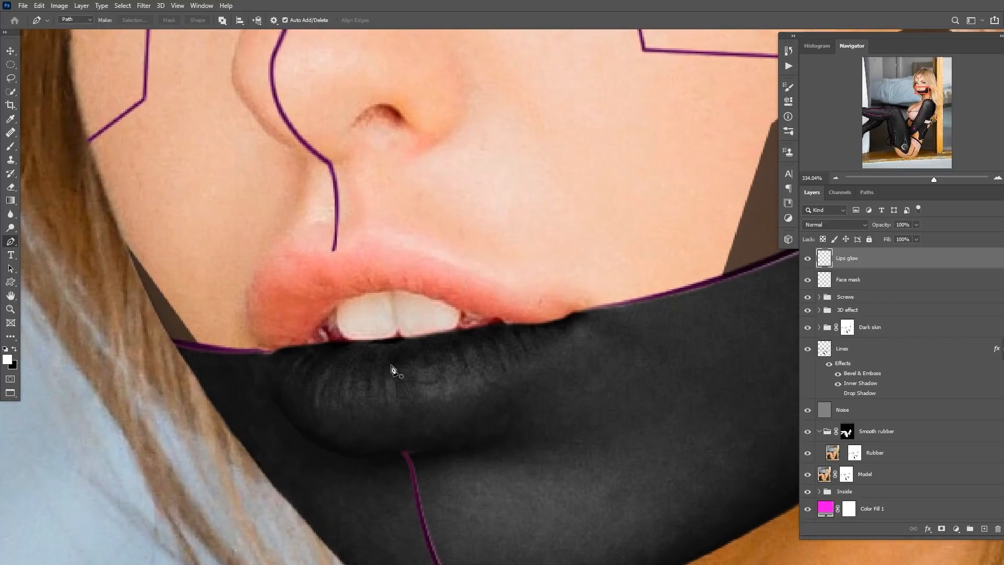
left_click(370, 342)
left_click_drag(388, 455, 423, 511)
left_click(388, 455, "alt")
key("ctrl+z")
left_click(388, 455, "alt")
left_click(417, 450)
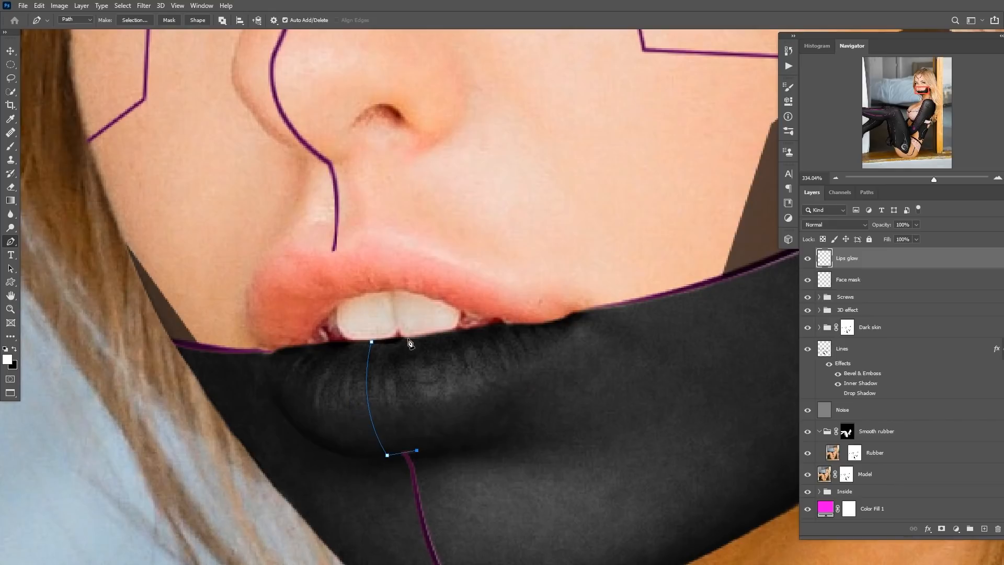
left_click_drag(401, 340, 416, 273)
left_click(401, 340, "alt")
left_click(371, 342)
scroll(406, 335, "up", 3)
left_click_drag(402, 344, 403, 343)
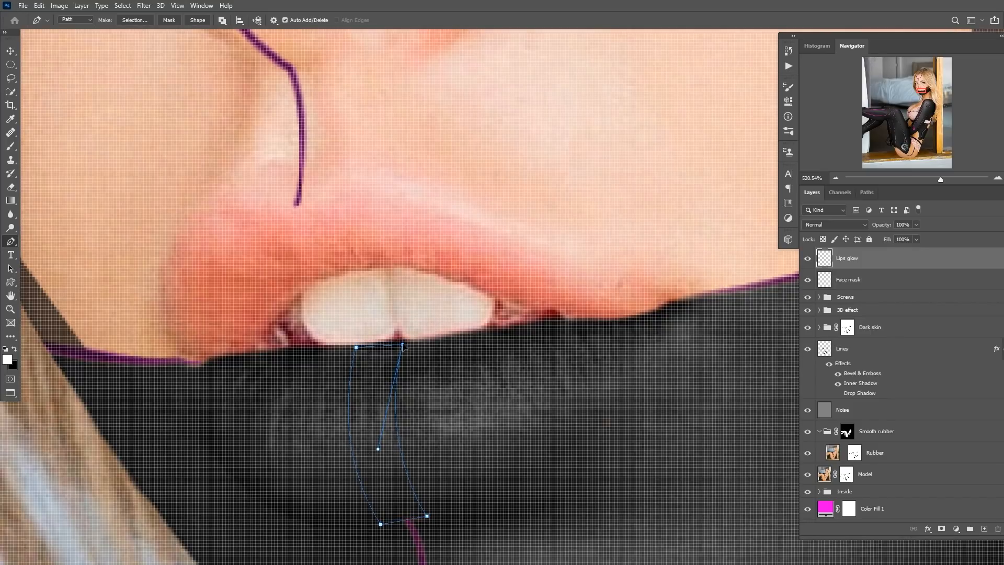
left_click_drag(359, 351, 359, 347)
Convert the lip strip path to a selection and fill it with white.
key("ctrl+Return")
scroll(465, 268, "down", 5)
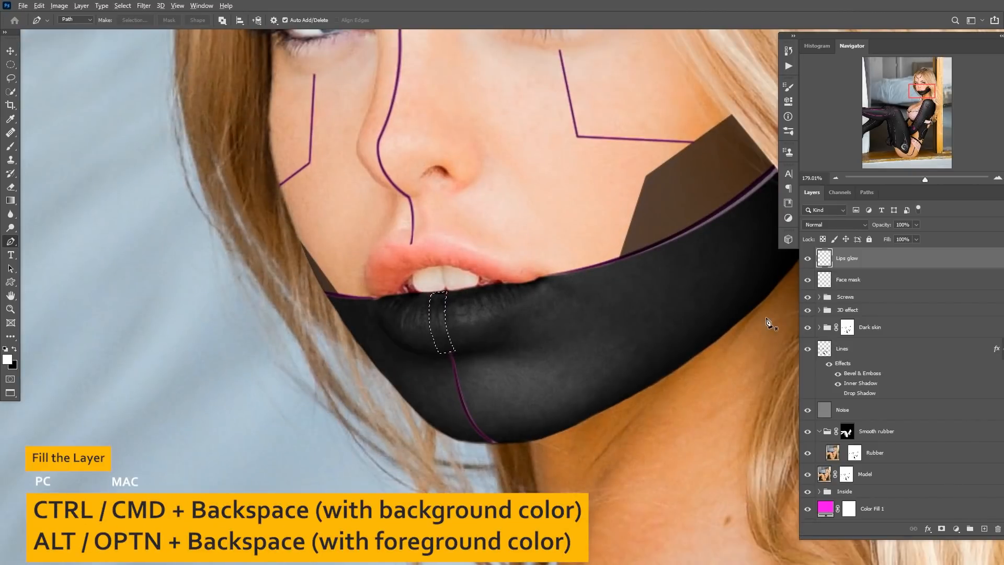
key("alt+BackSpace")
key("ctrl+d")
Add a new layer named "Circle".
scroll(482, 339, "down", 10)
left_click_drag(497, 340, 438, 335)
scroll(471, 321, "up", 8)
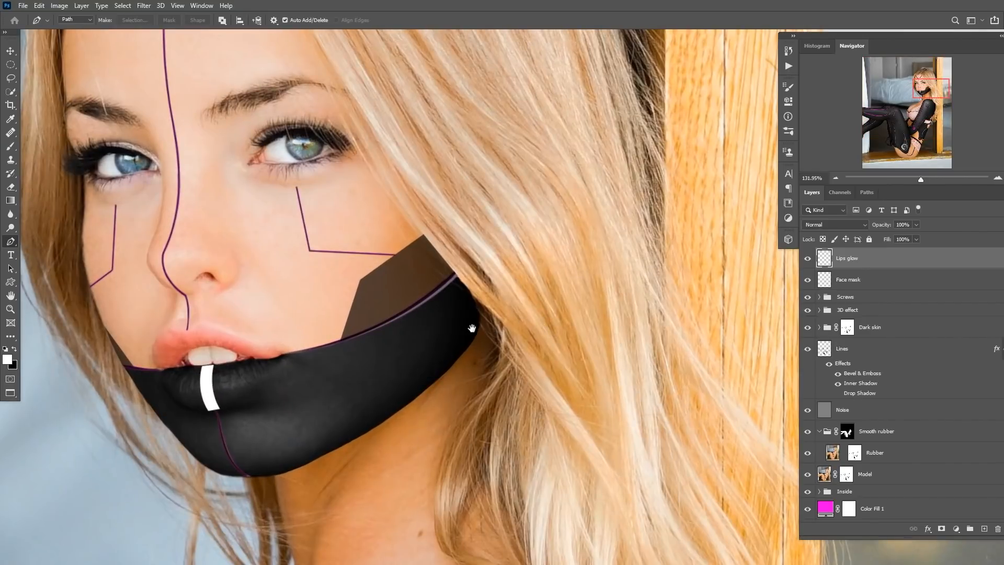
left_click(984, 528)
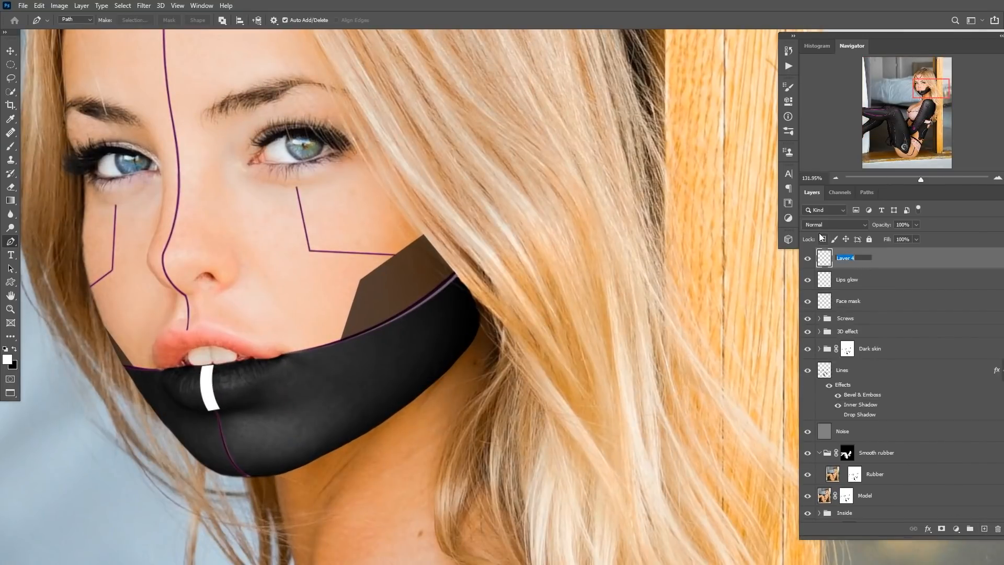
key("Return")
Draw a small ellipse on the jaw panel near the ear with the Elliptical Marquee and fill it with white.
scroll(470, 329, "up", 4)
key("m")
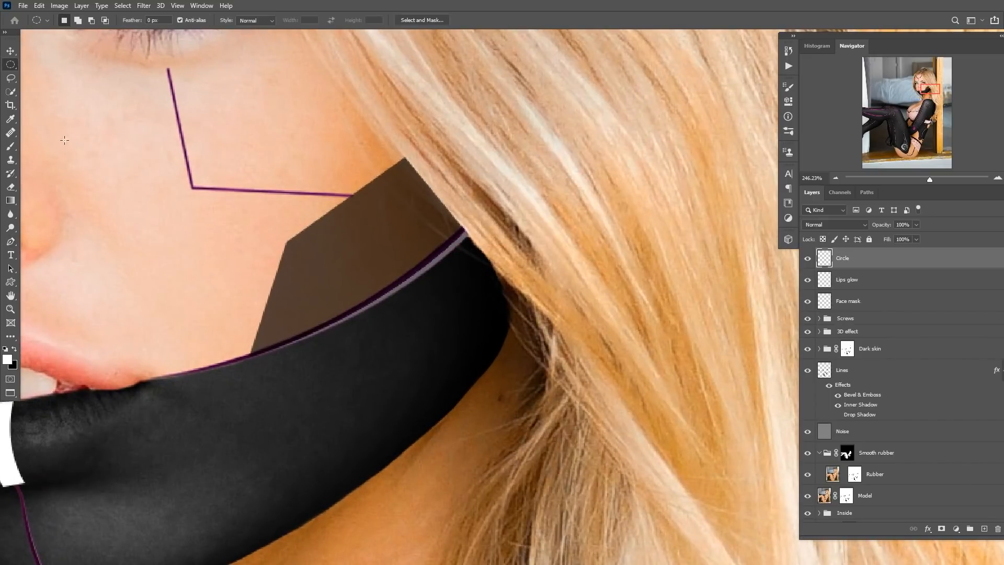
right_click(11, 65)
left_click(54, 75)
left_click_drag(453, 281, 487, 339)
key("alt+BackSpace")
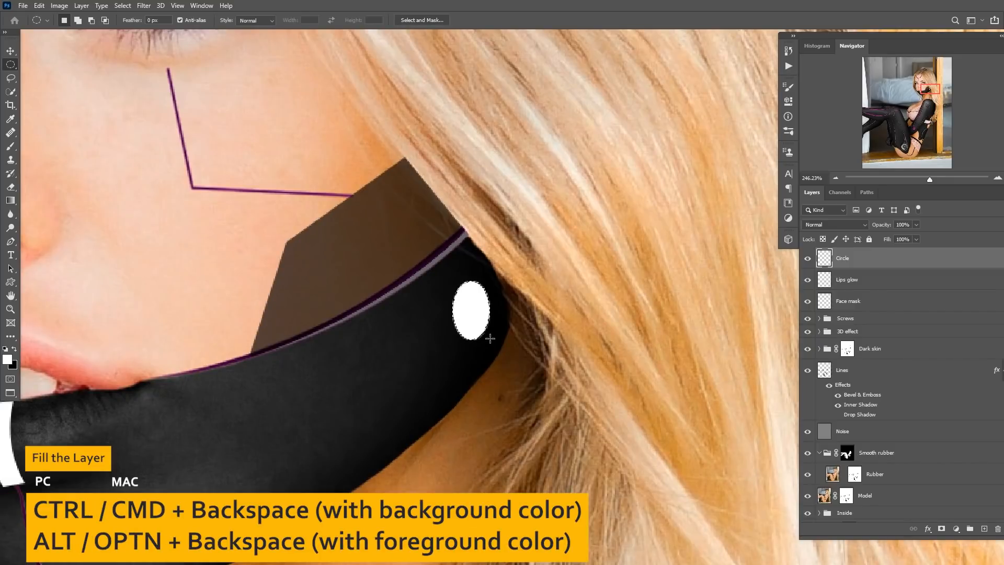
Contract the ellipse selection by 5 pixels and clear its interior to leave a ring.
left_click(124, 6)
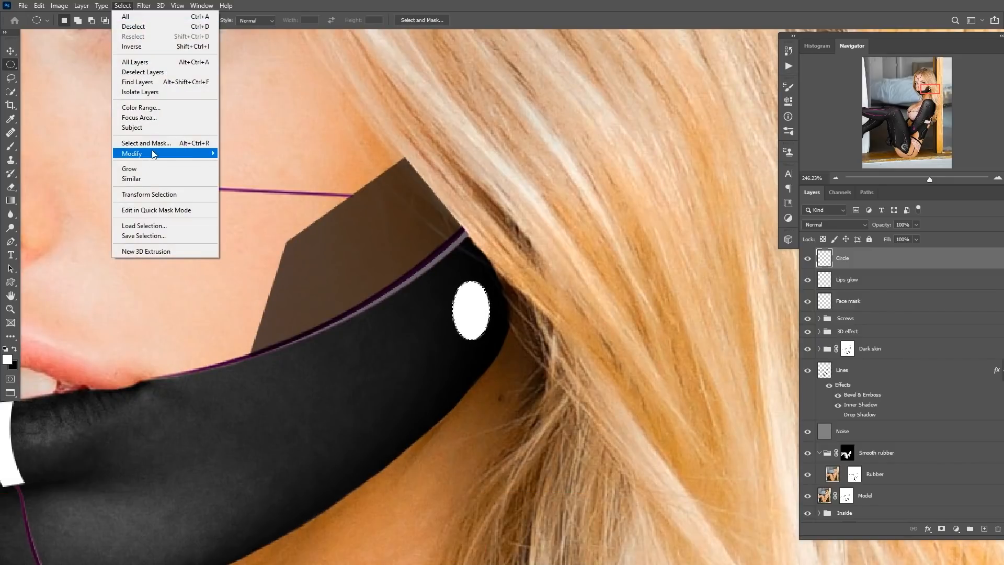
mouse_move(167, 154)
left_click(252, 183)
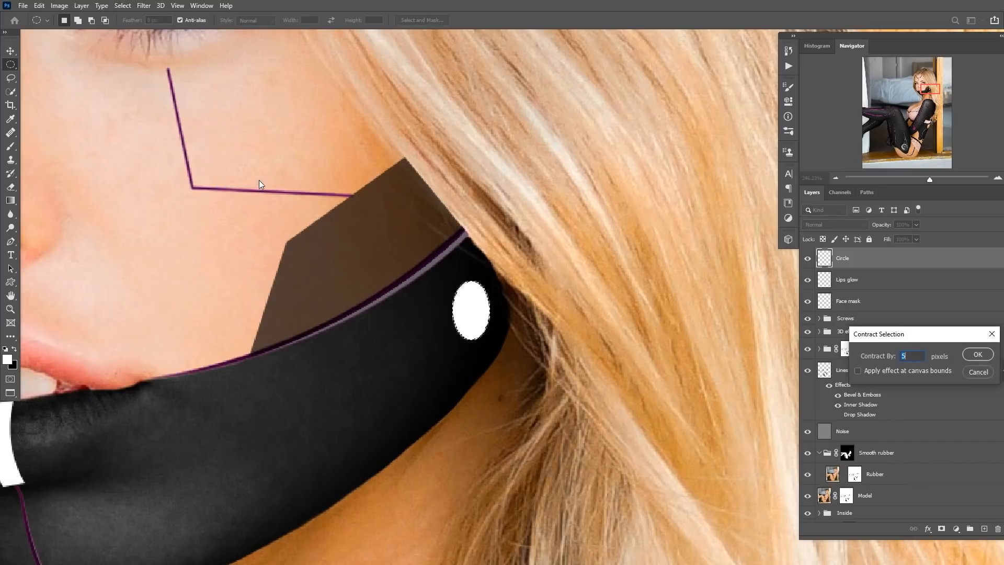
key("Return")
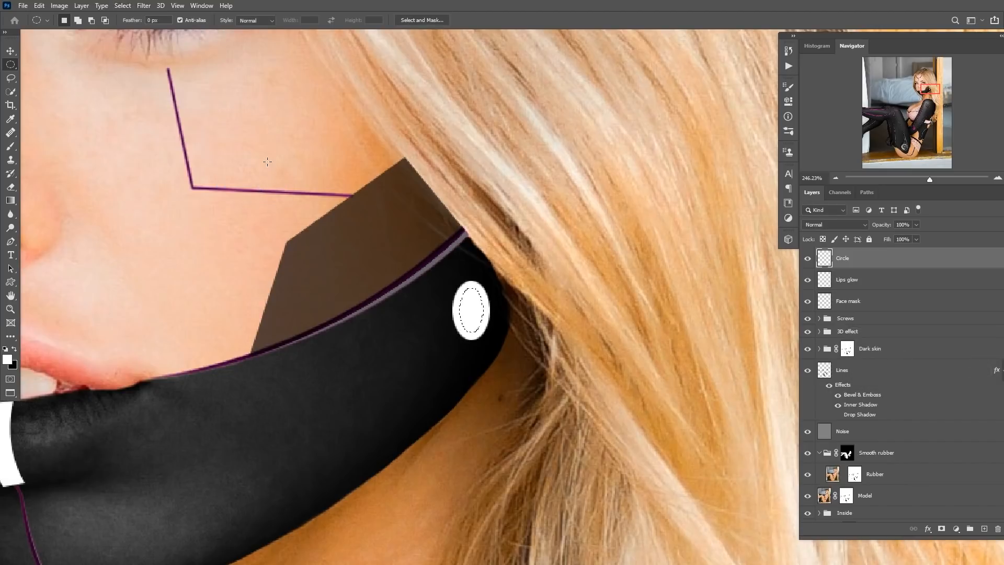
Examine the whole figure and the gear opening on the leg.
scroll(491, 330, "down", 5)
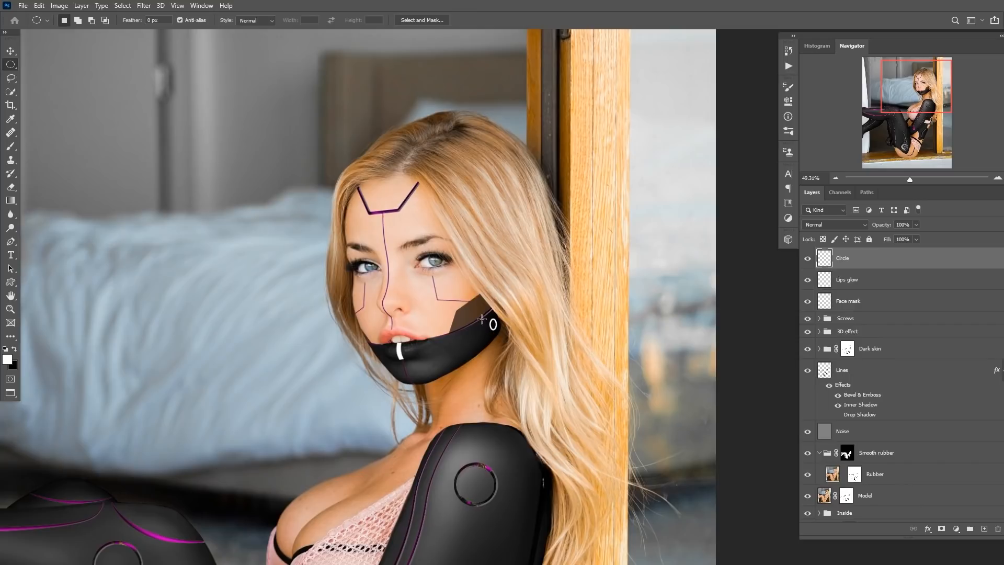
scroll(491, 321, "down", 4)
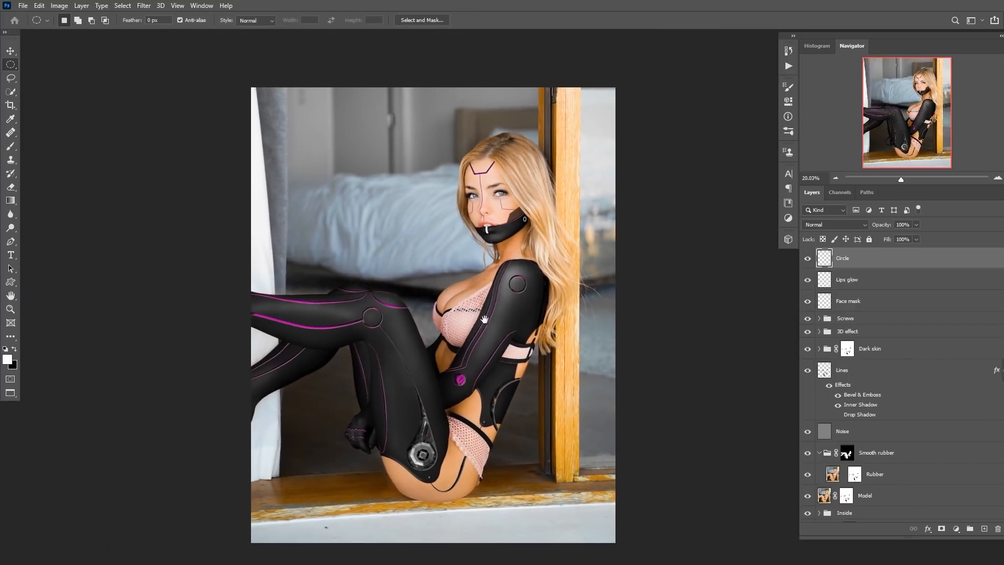
scroll(503, 296, "up", 2)
scroll(499, 308, "down", 3)
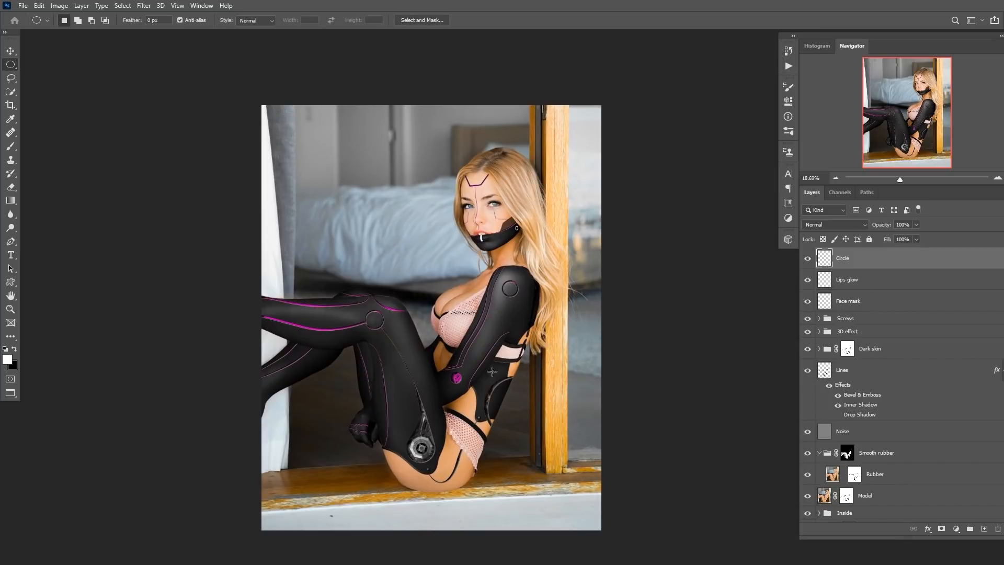
scroll(397, 450, "up", 3)
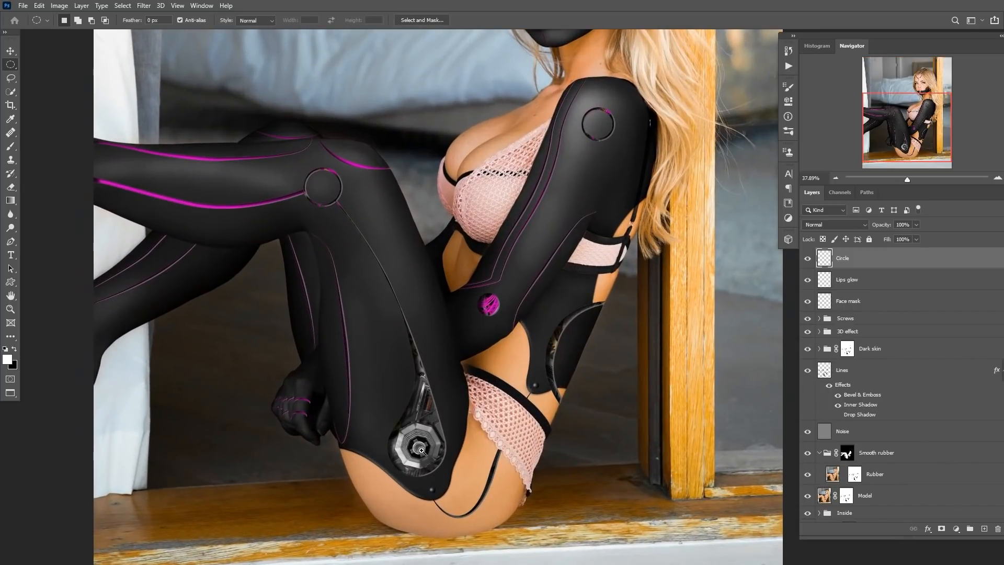
scroll(421, 450, "up", 1)
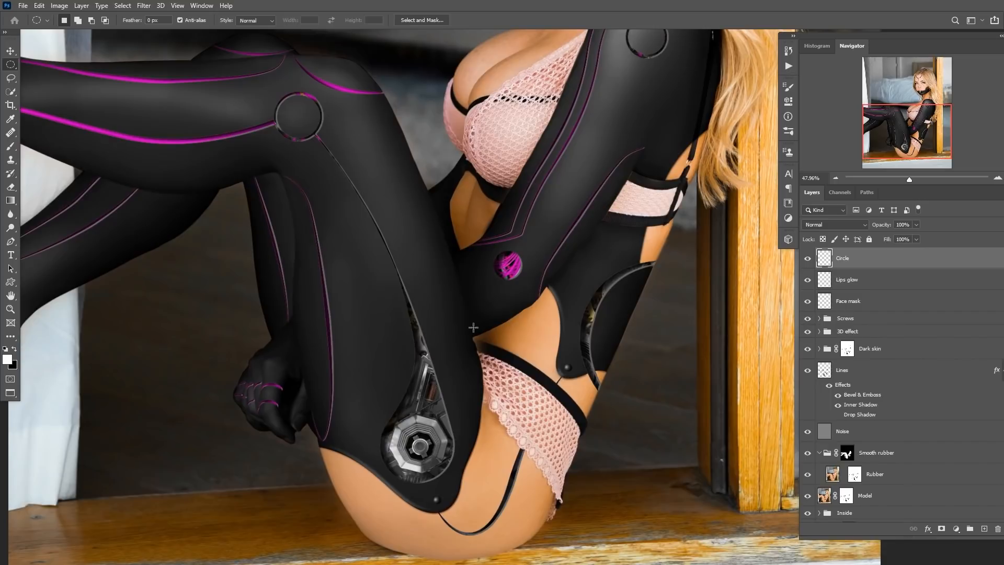
scroll(473, 328, "up", 1)
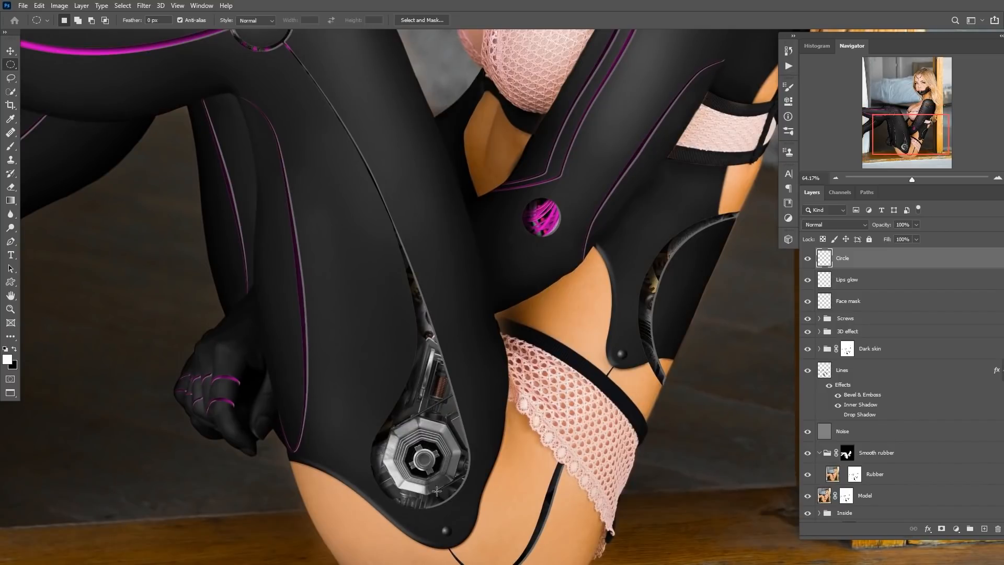
scroll(423, 432, "up", 1)
scroll(446, 367, "down", 1)
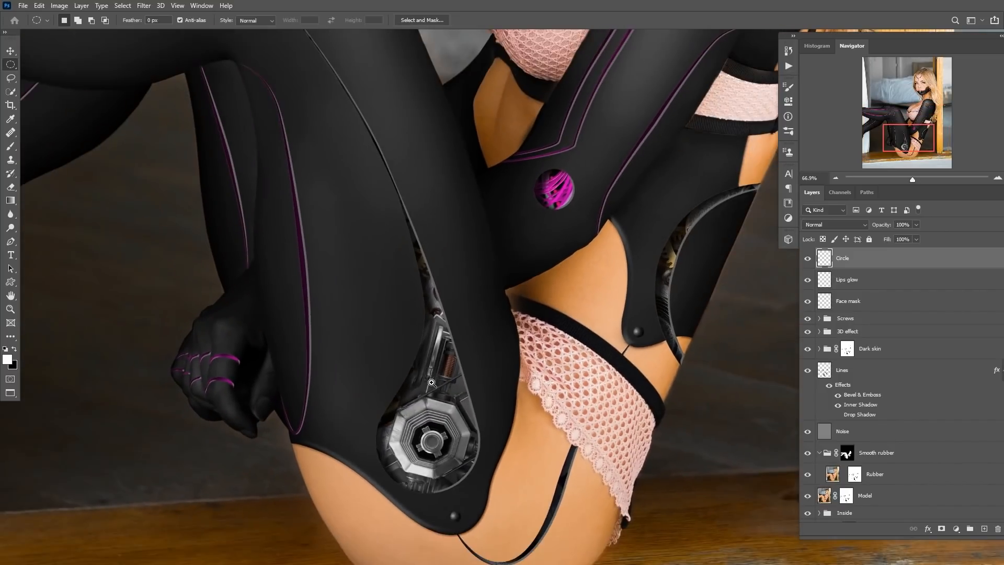
left_click_drag(459, 367, 443, 366)
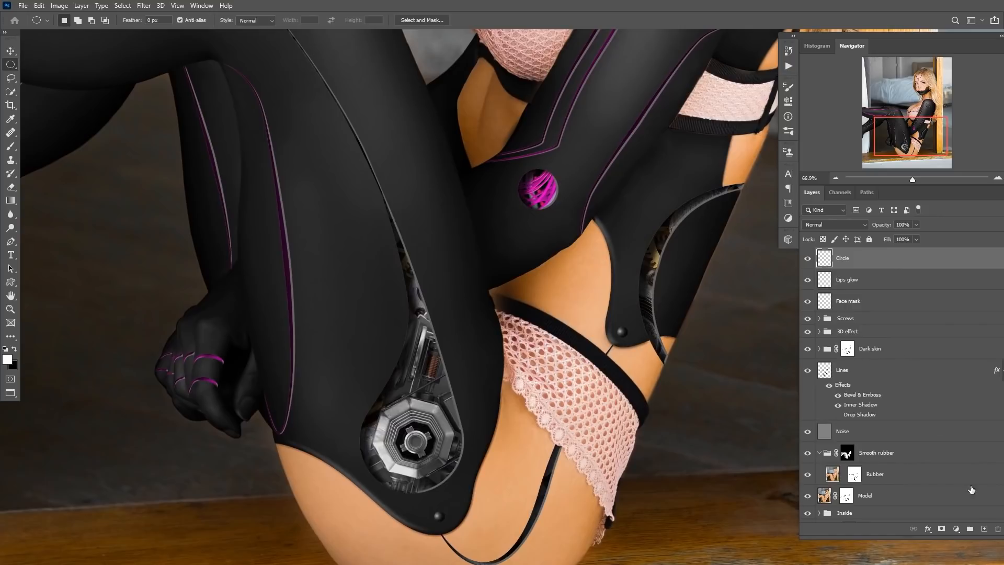
Add a layer named "Glass cover" above the Inside group and load the Lines layer as a selection.
left_click(840, 514)
left_click(984, 529)
double_click(846, 510)
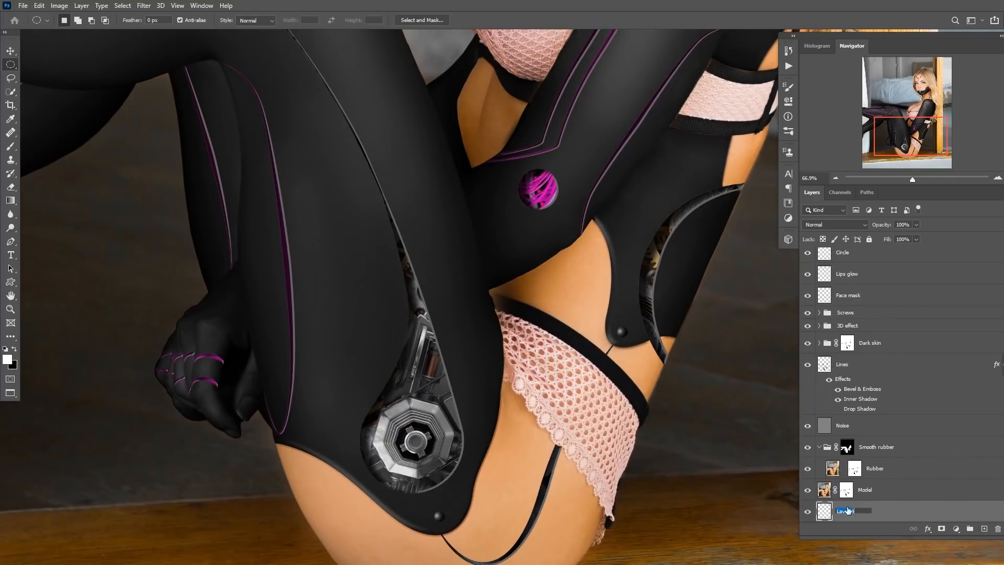
type("Glass cover")
key("Return")
left_click(825, 366, "ctrl")
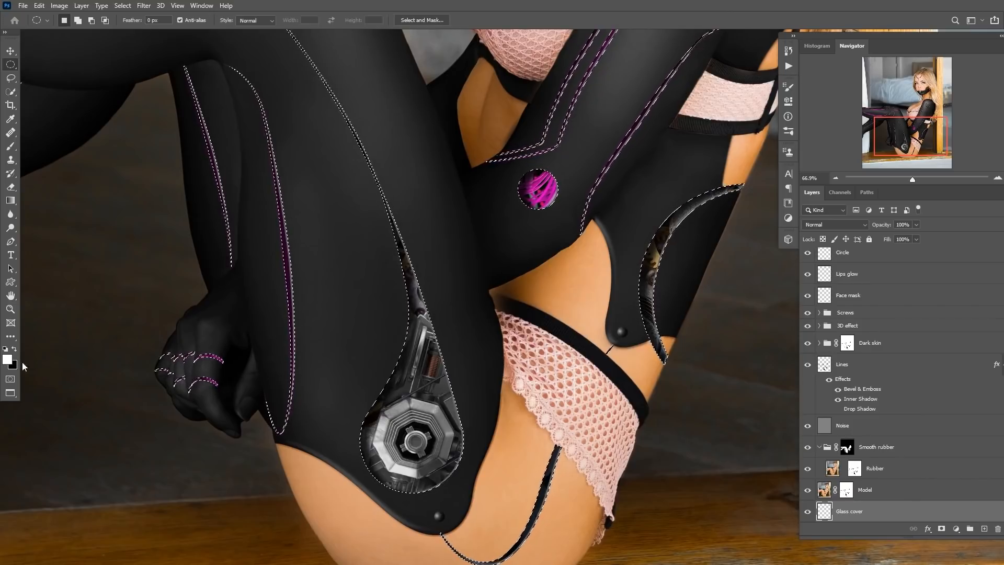
Pick a light pink sampled from the hip's magenta circle and brush it over the gear opening on the Glass cover layer.
left_click(7, 359)
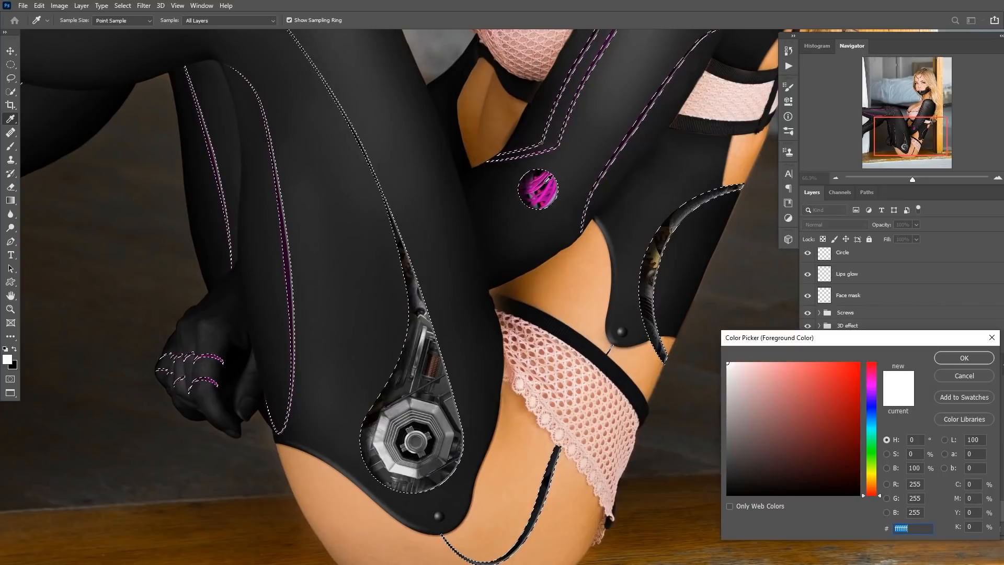
left_click(542, 192)
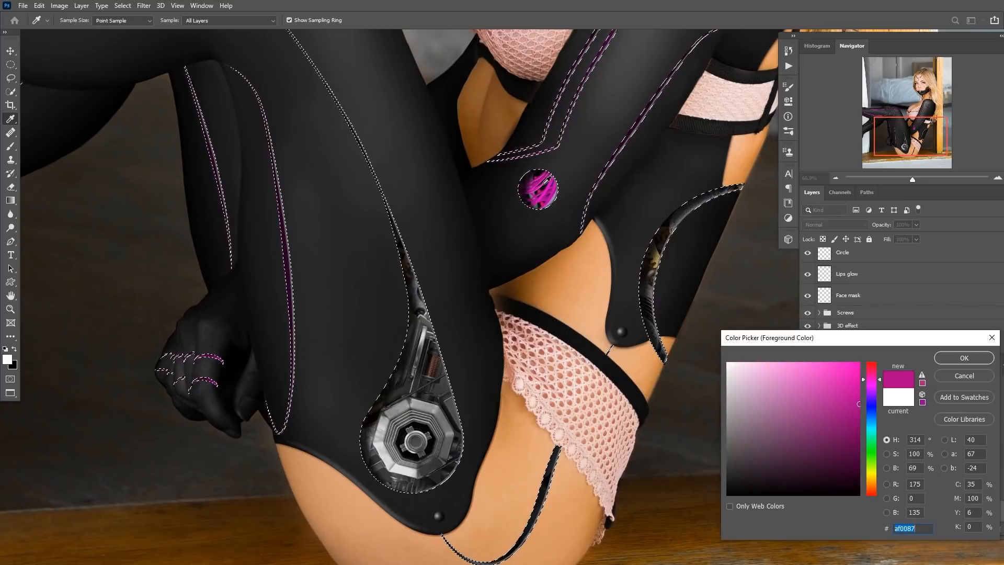
left_click(794, 366)
left_click(950, 357)
key("b")
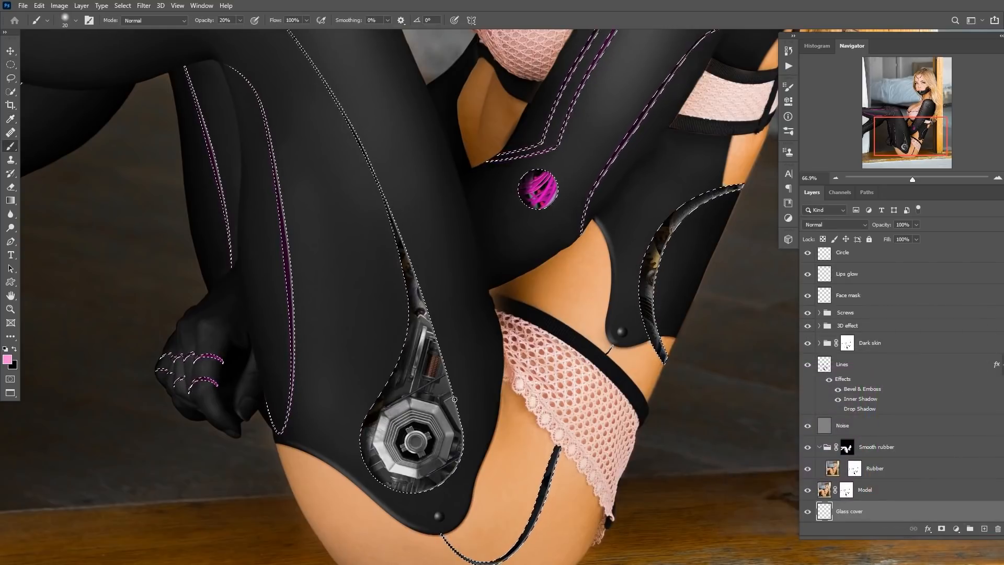
mouse_move(427, 406)
left_mouse_down()
mouse_move(396, 428)
mouse_move(449, 443)
mouse_move(420, 286)
mouse_move(422, 312)
mouse_move(383, 195)
mouse_move(417, 443)
mouse_move(419, 349)
mouse_move(401, 476)
mouse_move(448, 417)
mouse_move(424, 306)
mouse_move(389, 485)
mouse_move(409, 289)
mouse_move(380, 171)
mouse_move(424, 332)
mouse_move(406, 260)
left_mouse_up()
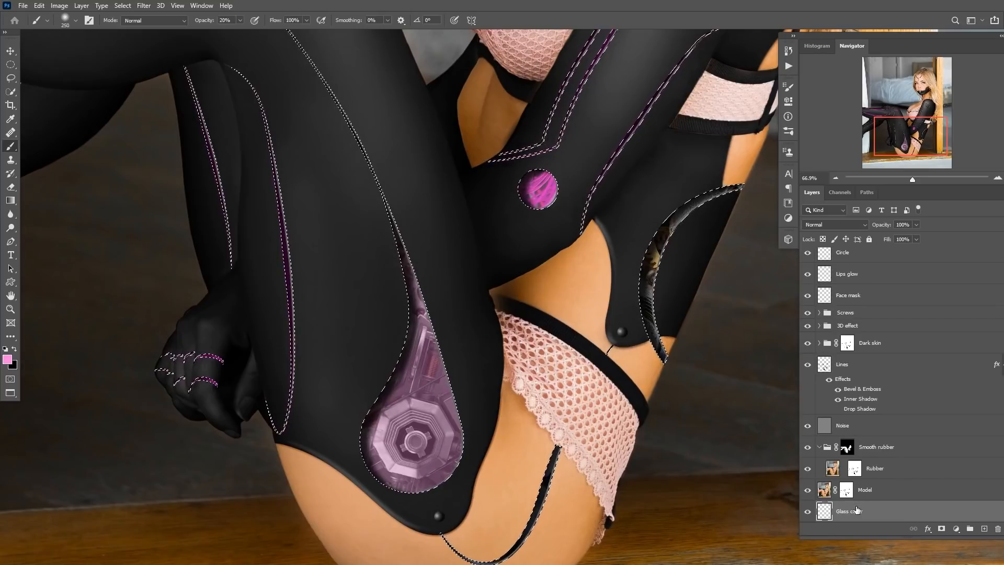
Deselect and brush another light pink stroke over the gear's glass cover, hiding the selection edges.
key("ctrl+d")
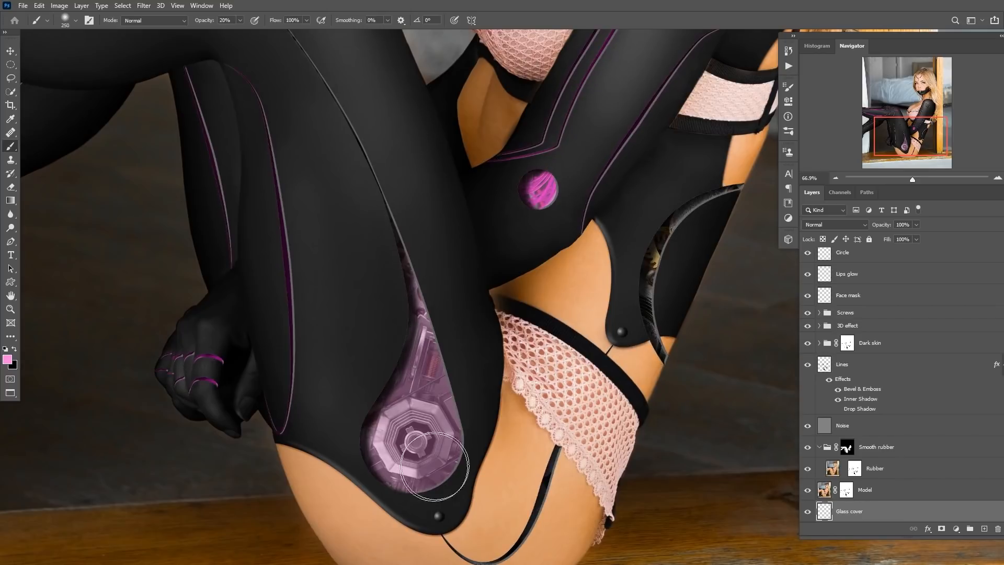
left_click_drag(413, 461, 391, 355)
scroll(391, 355, "up", 3)
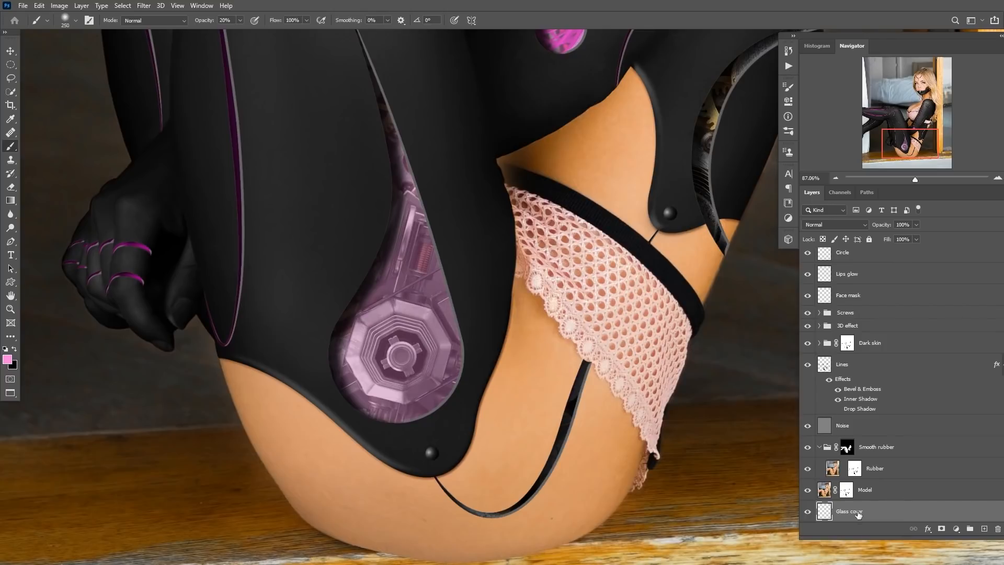
left_click(825, 369, "ctrl")
key("ctrl+h")
Try several pale pink and purple foreground colours with brush opacities of 10% and 5%.
left_click(9, 360)
left_click(738, 366)
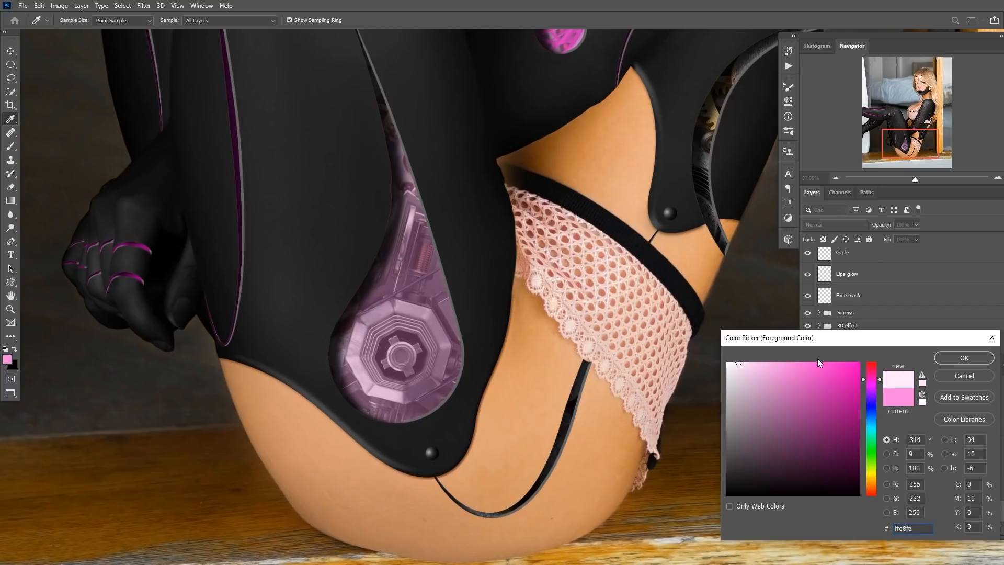
left_click(961, 357)
key("b")
key("1")
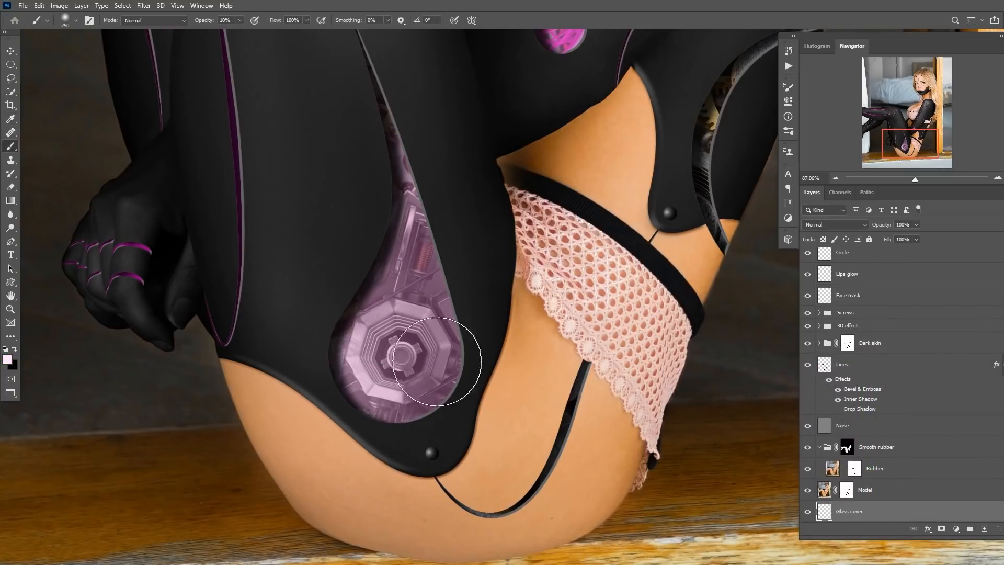
left_click(9, 359)
left_click(814, 417)
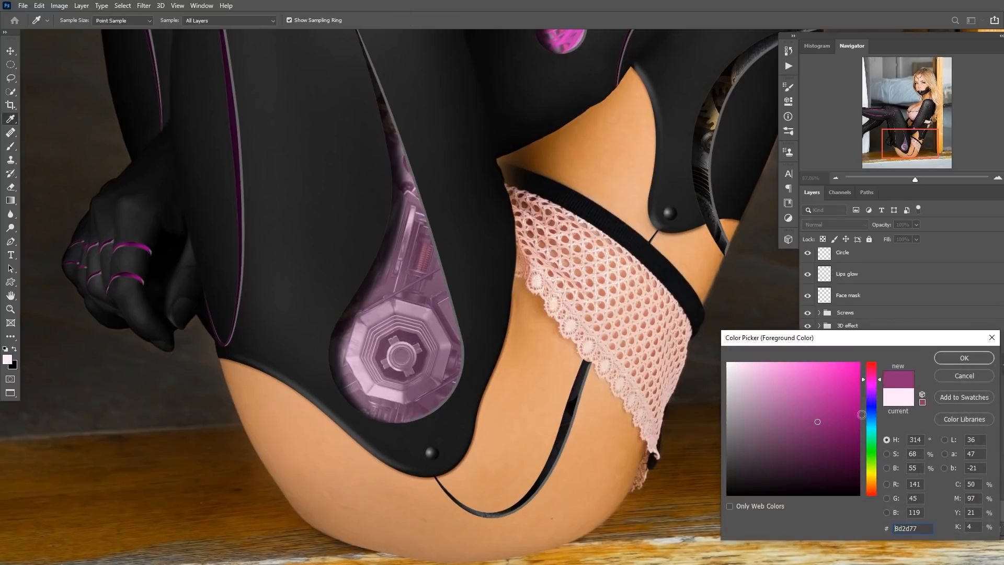
left_click(963, 359)
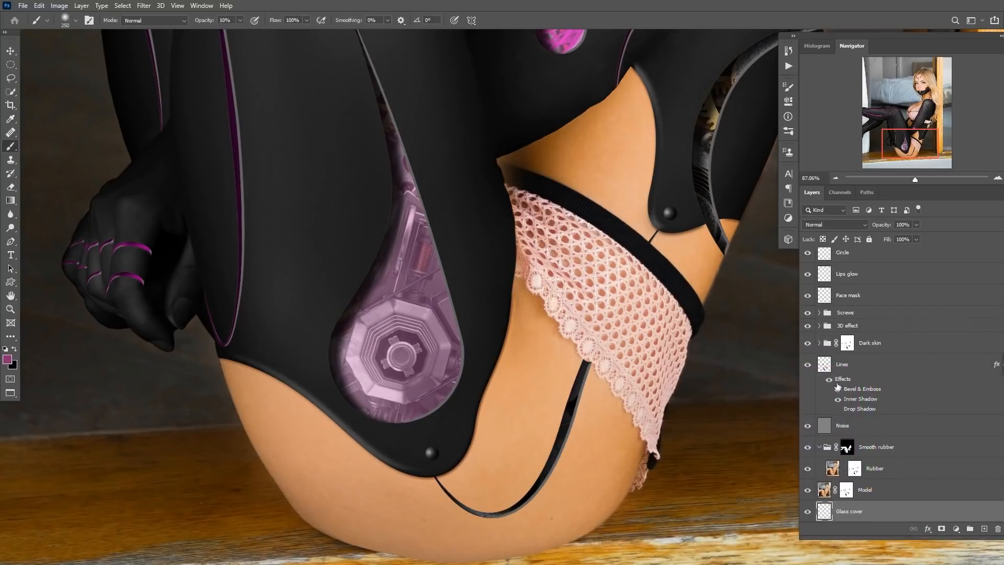
left_click(8, 360)
left_click(779, 432)
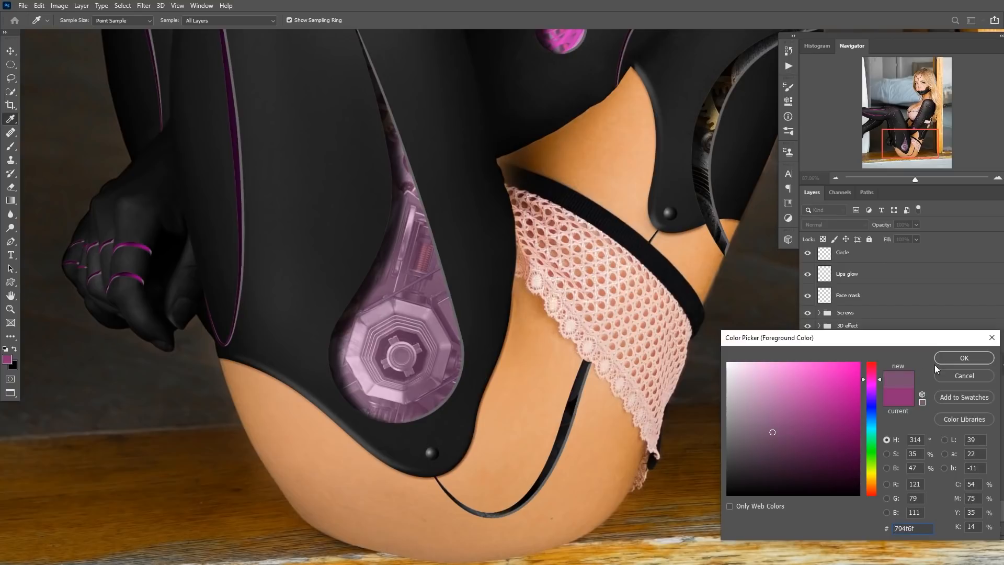
left_click(964, 358)
key("0")
key("5")
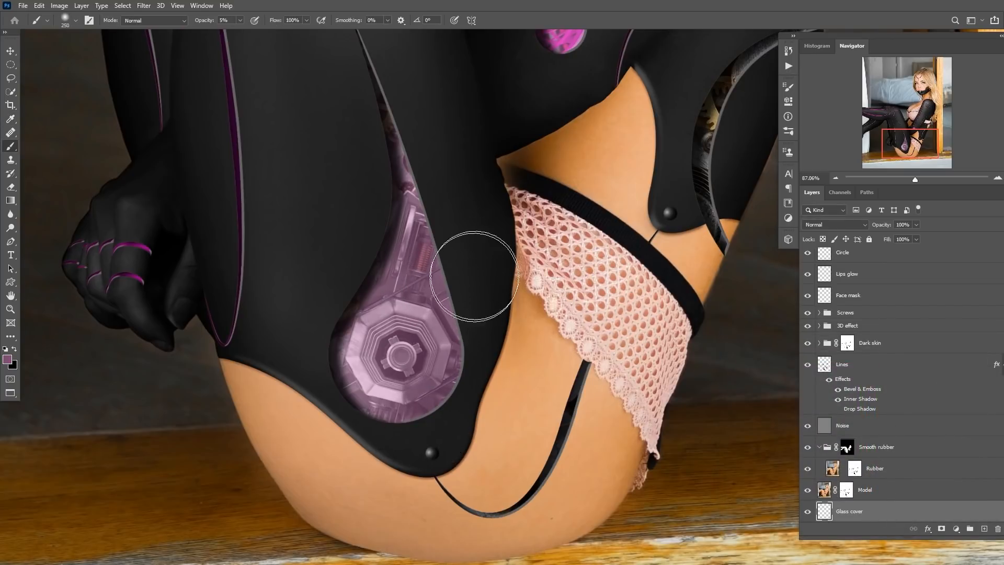
left_click(7, 359)
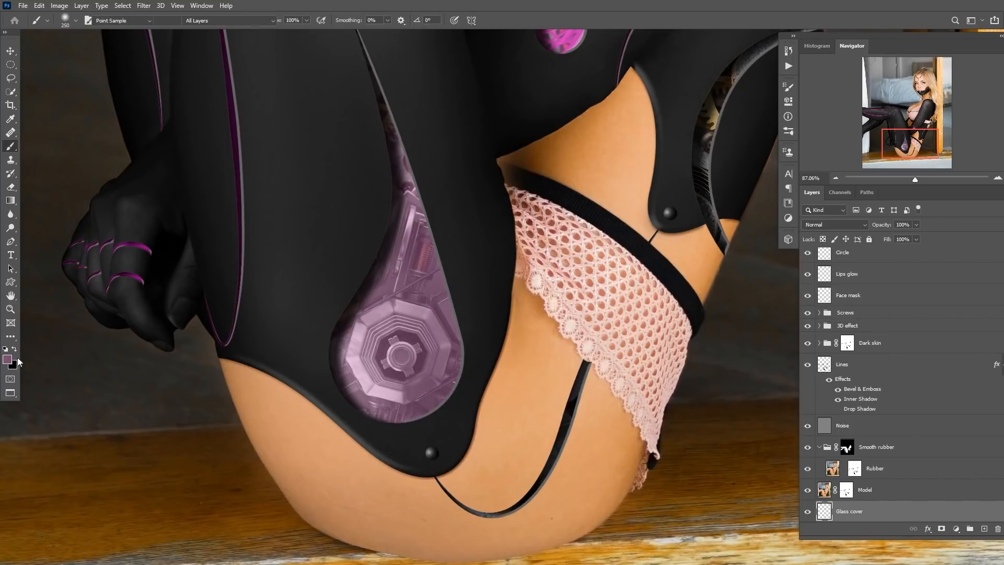
left_click(972, 357)
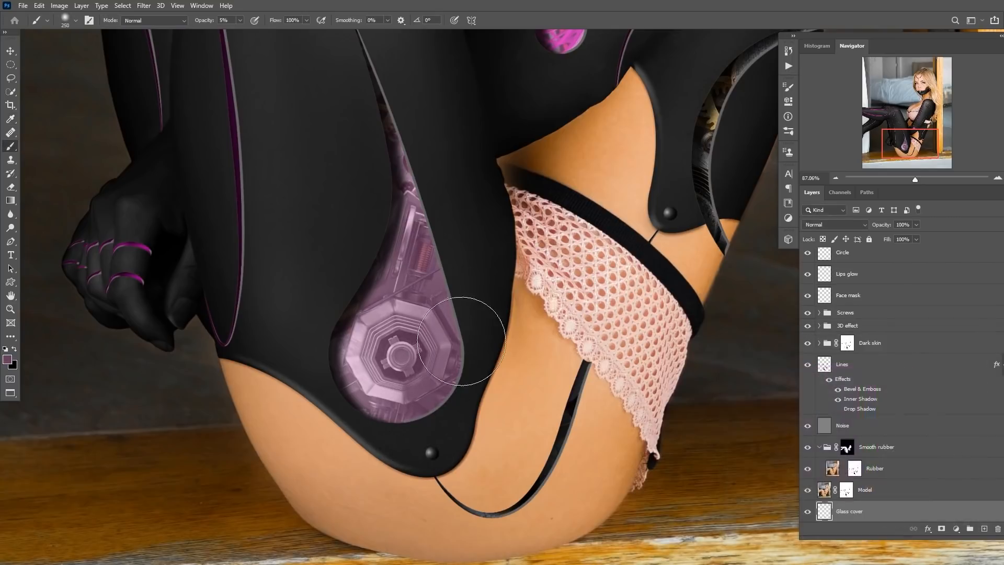
left_click_drag(440, 173, 330, 313)
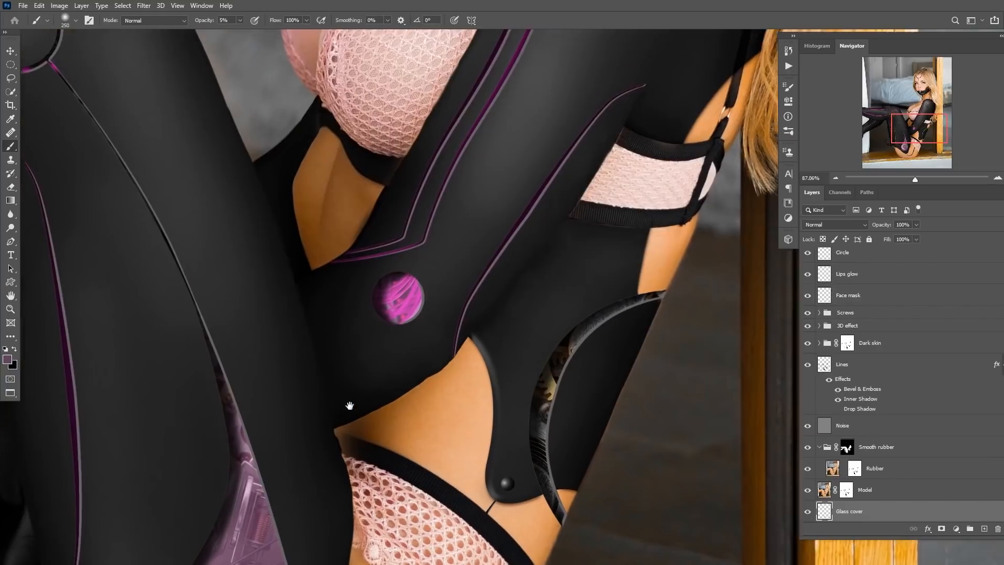
Pick a pale pink, shrink the brush, set 10% opacity and paint soft strokes over the hip's magenta circle.
left_click(8, 359)
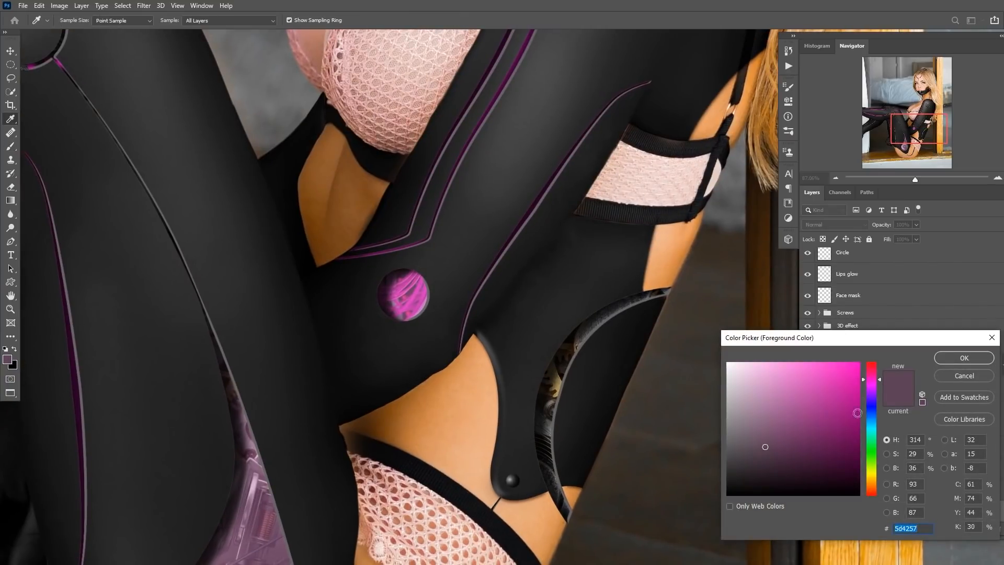
left_click(778, 386)
left_click(964, 358)
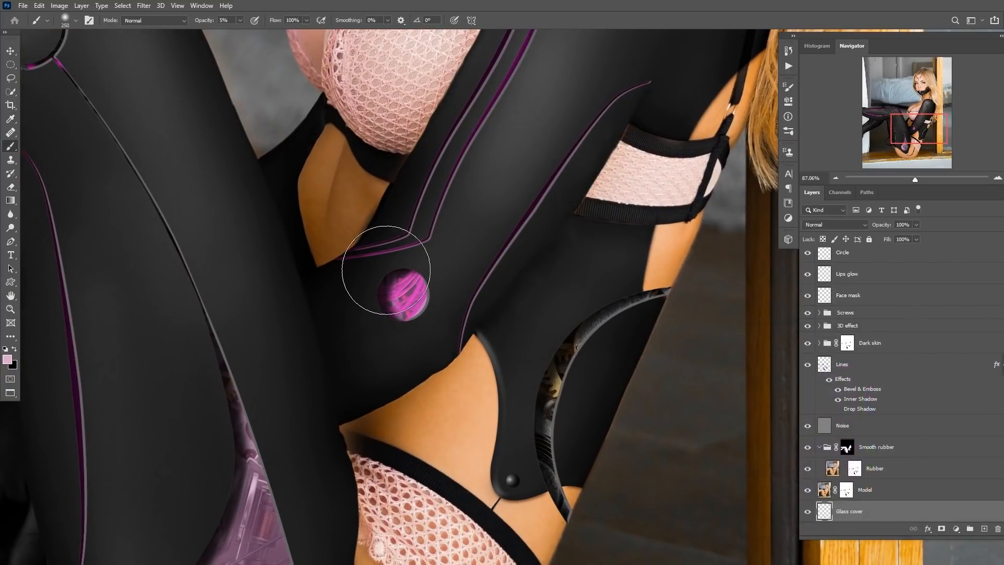
key("bracketleft")
key("bracketleft")
key("1")
left_click_drag(429, 318, 451, 310)
mouse_move(463, 347)
left_mouse_down()
mouse_move(486, 350)
mouse_move(458, 357)
left_mouse_up()
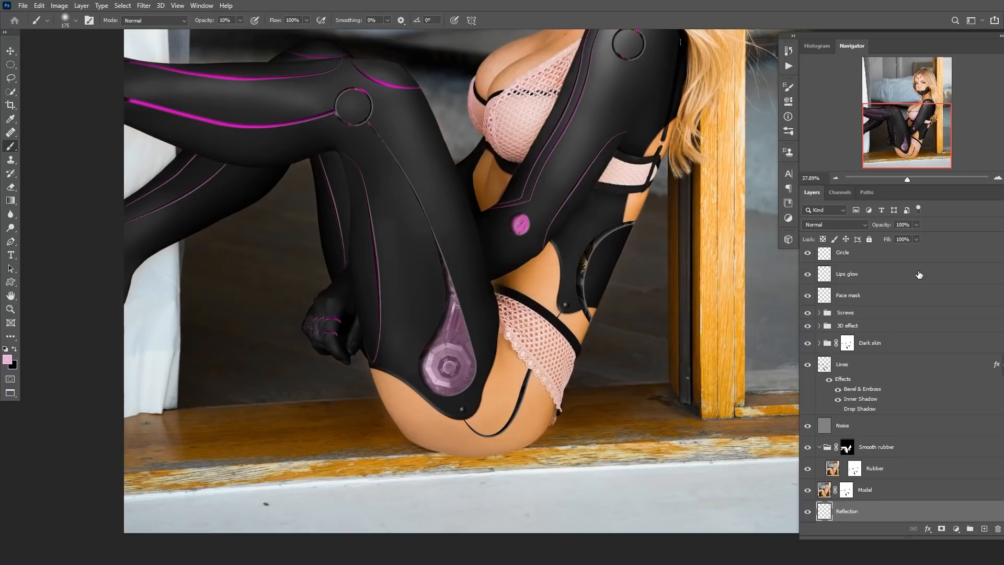
On the Reflection layer, draw a diagonal band across the gear glass with the Pen tool and fill it with white.
scroll(919, 274, "down", 3)
left_click(845, 448, "alt")
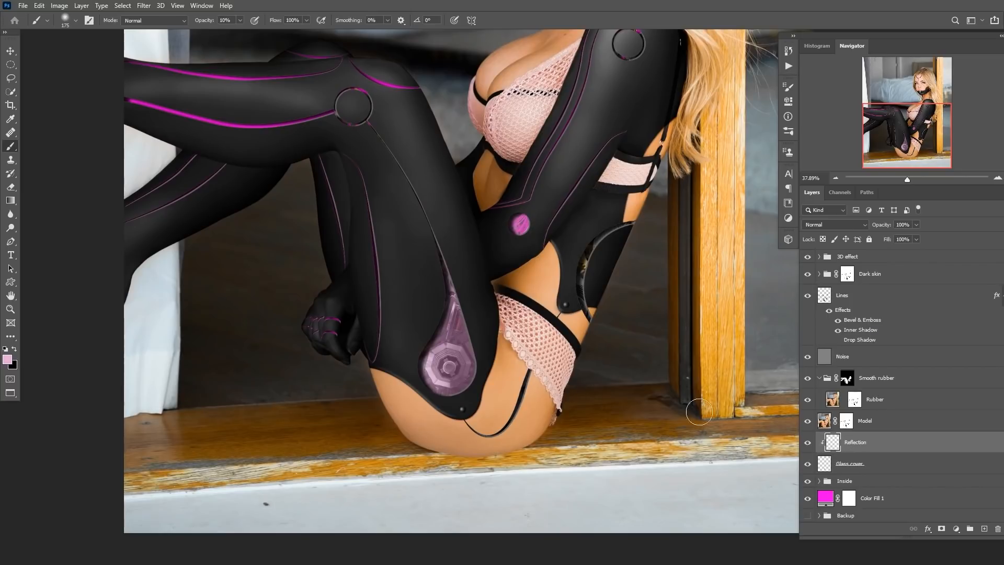
key("p")
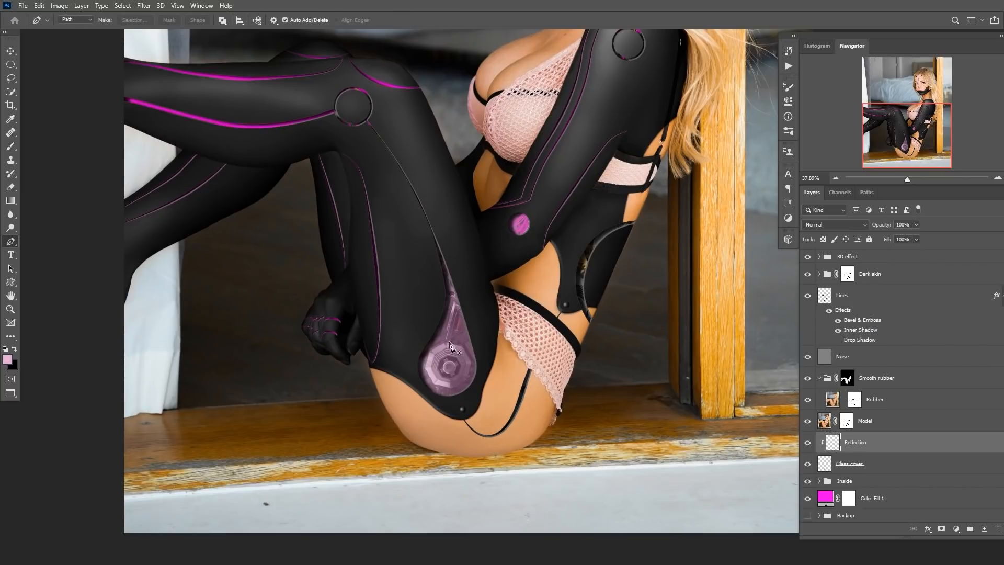
left_click(481, 285)
left_click_drag(481, 285, 490, 288)
key("ctrl+Return")
key("d")
key("x")
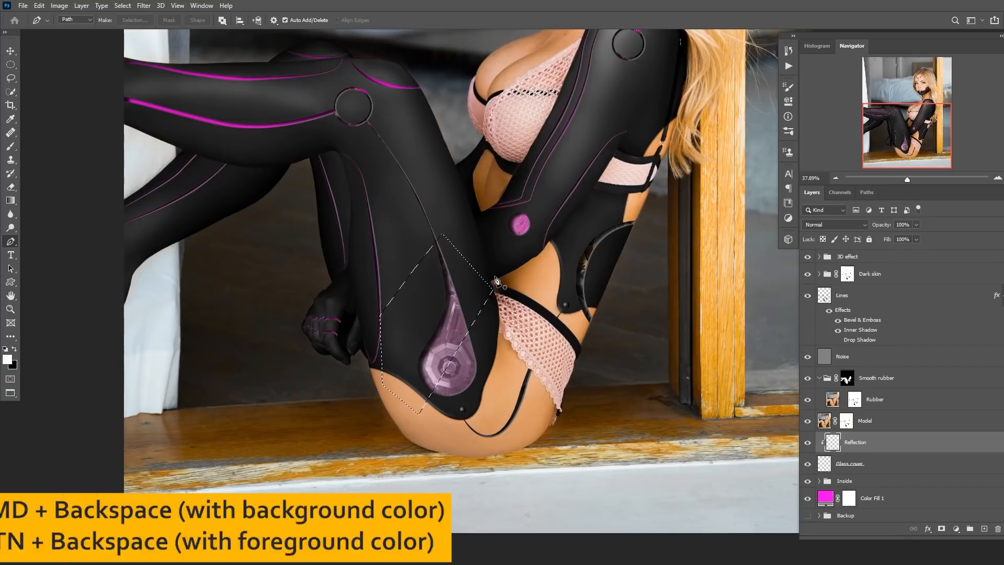
key("alt+BackSpace")
key("ctrl+d")
Move the Reflection and Glass cover layers above the Lines layer.
scroll(429, 356, "up", 3)
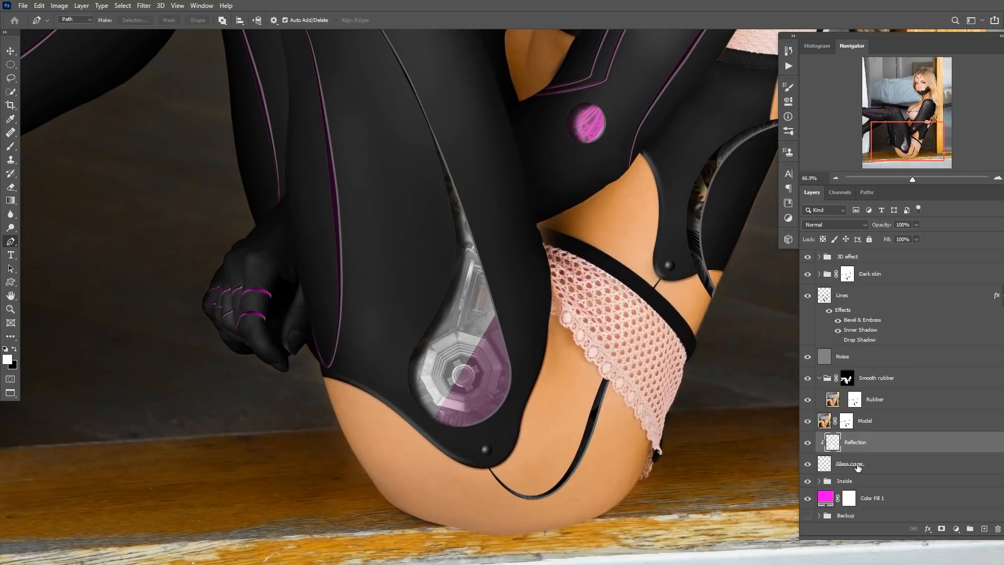
left_click(847, 448, "alt")
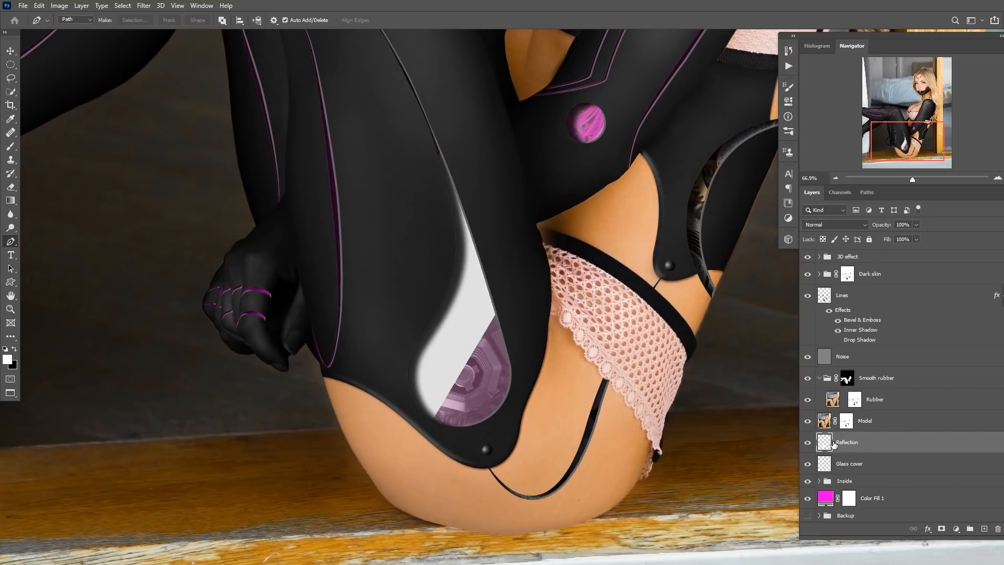
left_click(807, 443)
left_click(807, 443)
left_click(850, 464, "shift")
left_click_drag(824, 456, 849, 290)
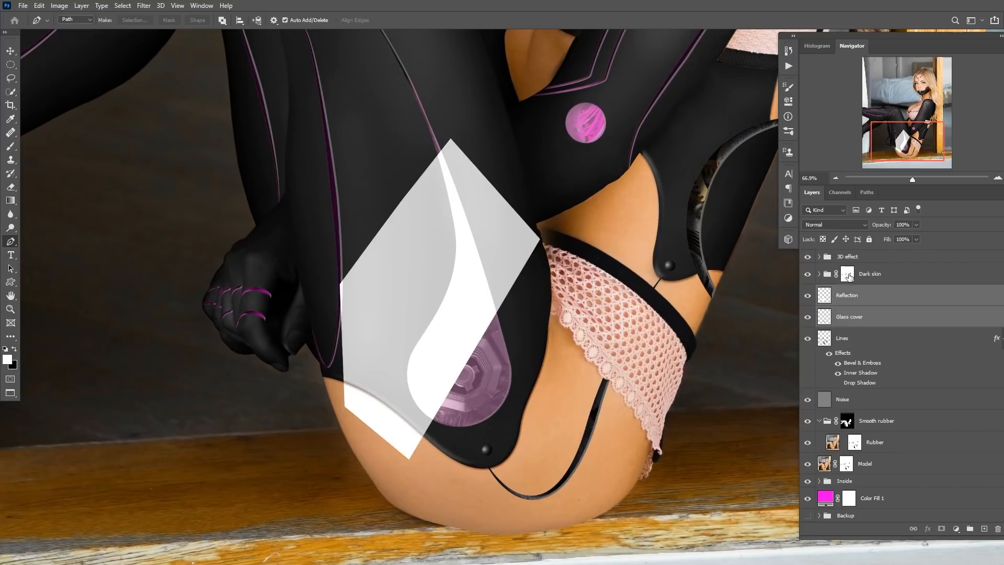
left_click_drag(848, 277, 848, 299)
Invert the Reflection layer's mask and lower the layer's opacity to 38%.
key("ctrl+i")
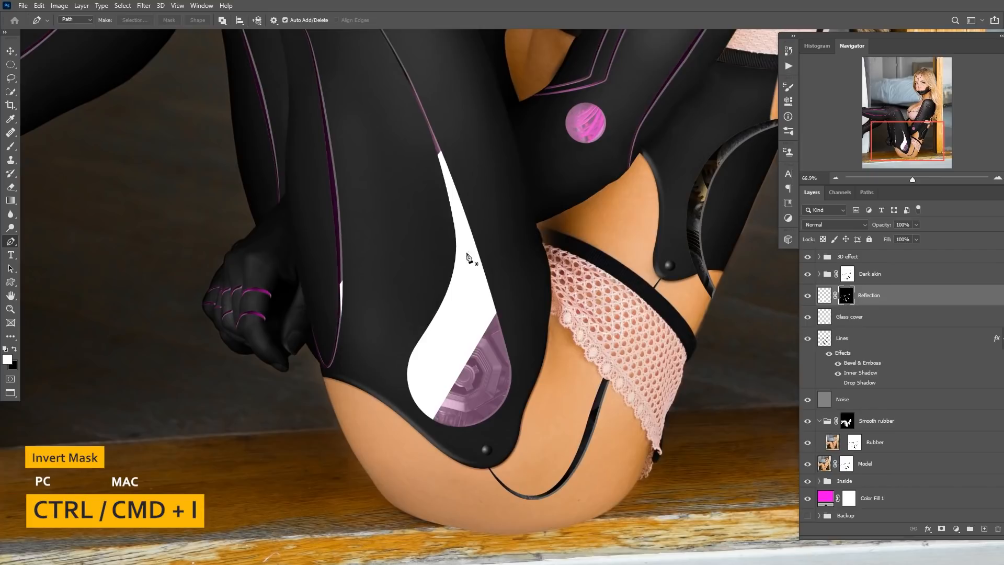
left_click(822, 299)
key("e")
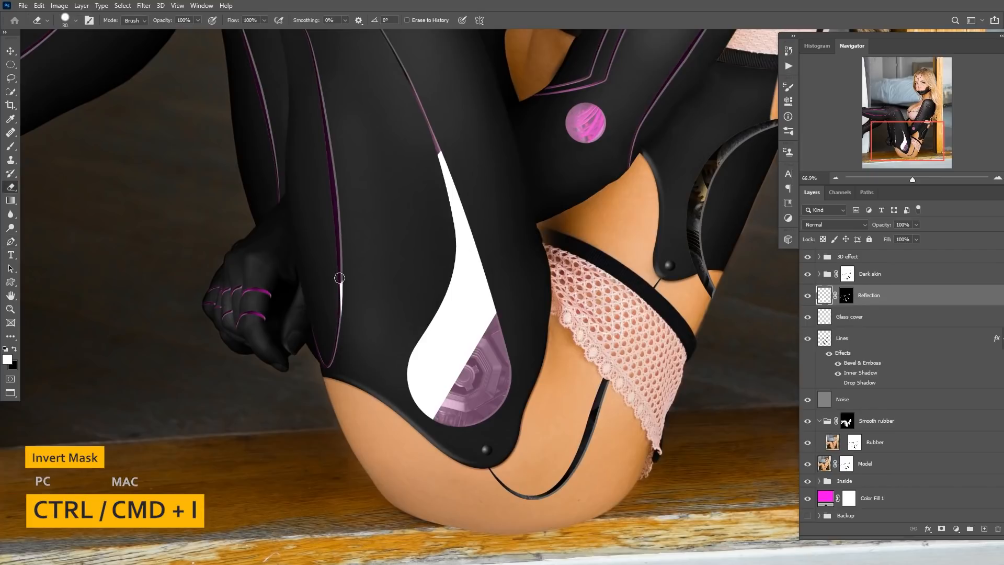
left_click_drag(881, 229, 869, 230)
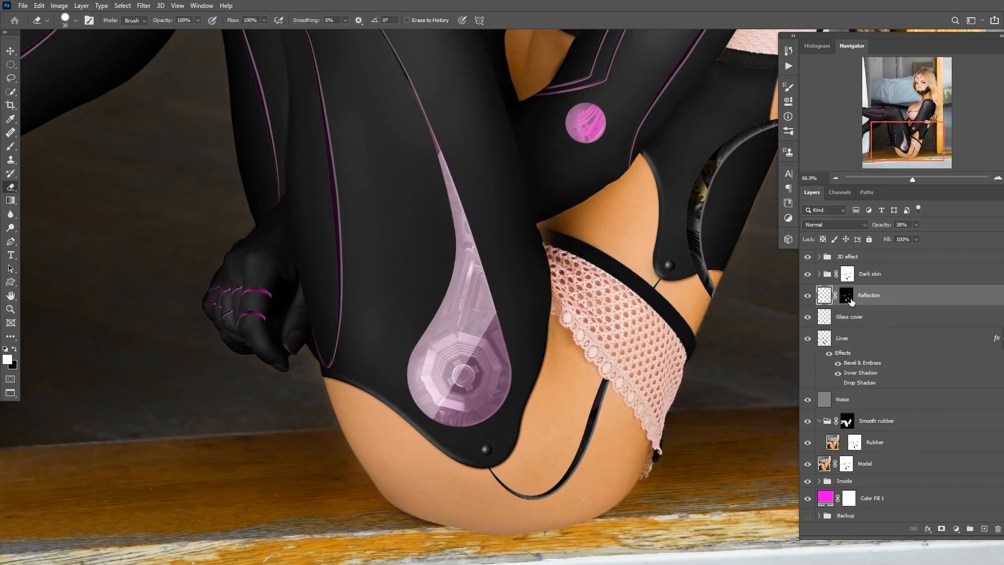
Brush black along the upper tip of the reflection to fade it out.
key("b")
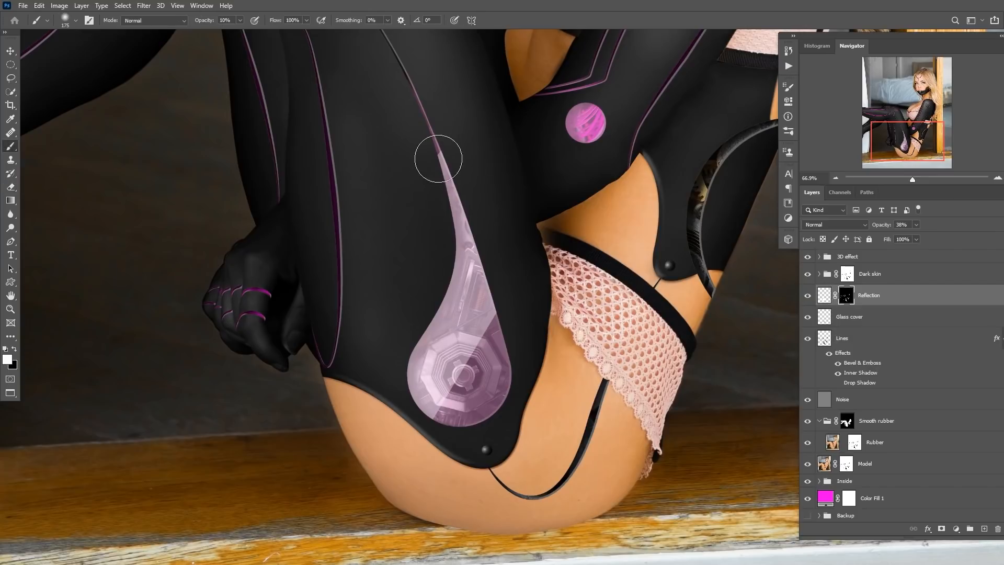
key("x")
left_click_drag(444, 195, 432, 118)
left_click_drag(452, 227, 432, 93)
left_click_drag(448, 199, 419, 63)
left_click_drag(437, 131, 421, 65)
left_click_drag(436, 174, 409, 60)
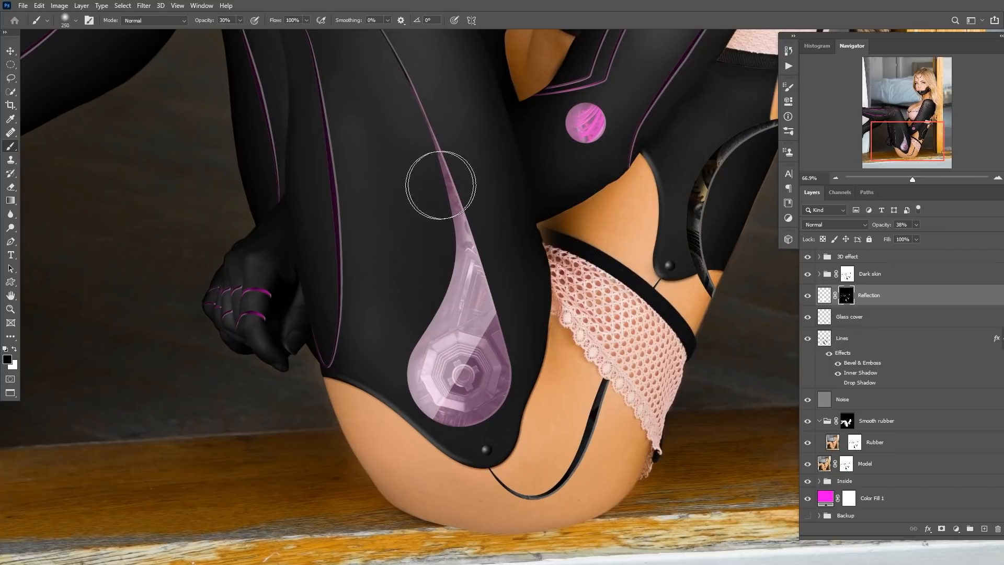
left_click_drag(450, 146, 443, 206)
key("1")
key("bracketright")
key("bracketright")
key("bracketright")
key("bracketright")
key("bracketleft")
key("bracketleft")
key("bracketleft")
key("bracketleft")
key("x")
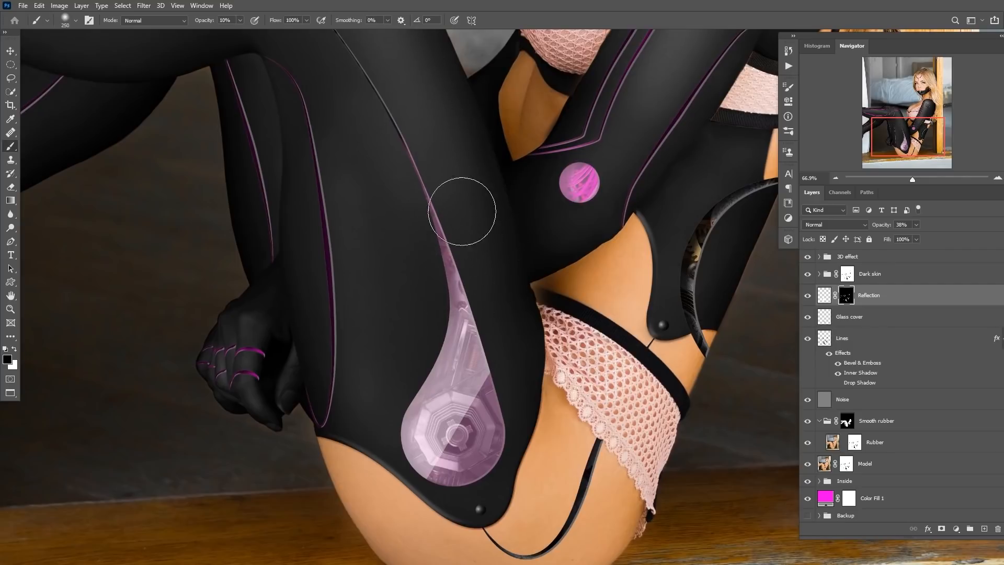
key("x")
scroll(435, 192, "down", 4)
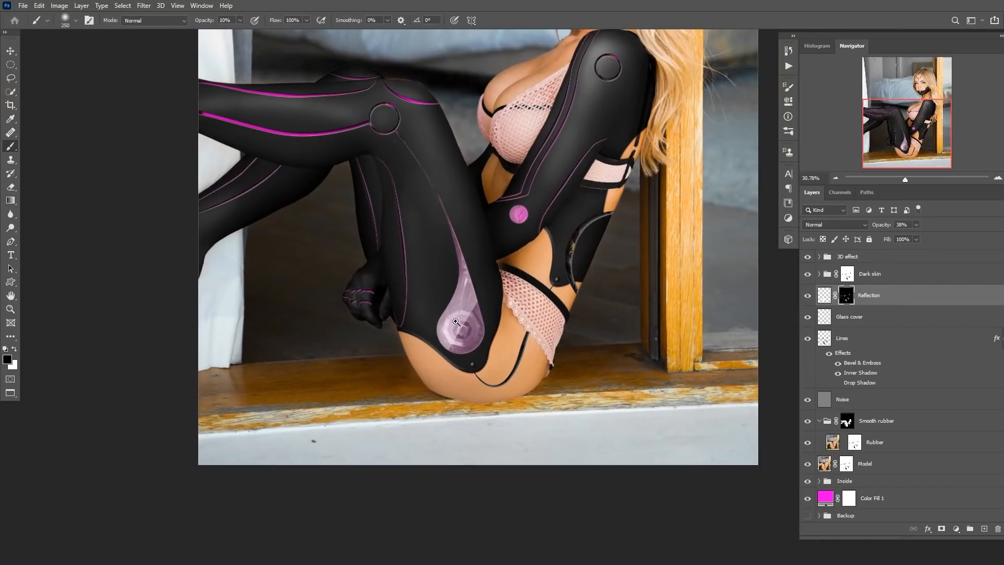
scroll(461, 259, "up", 3)
key("x")
scroll(474, 370, "up", 2)
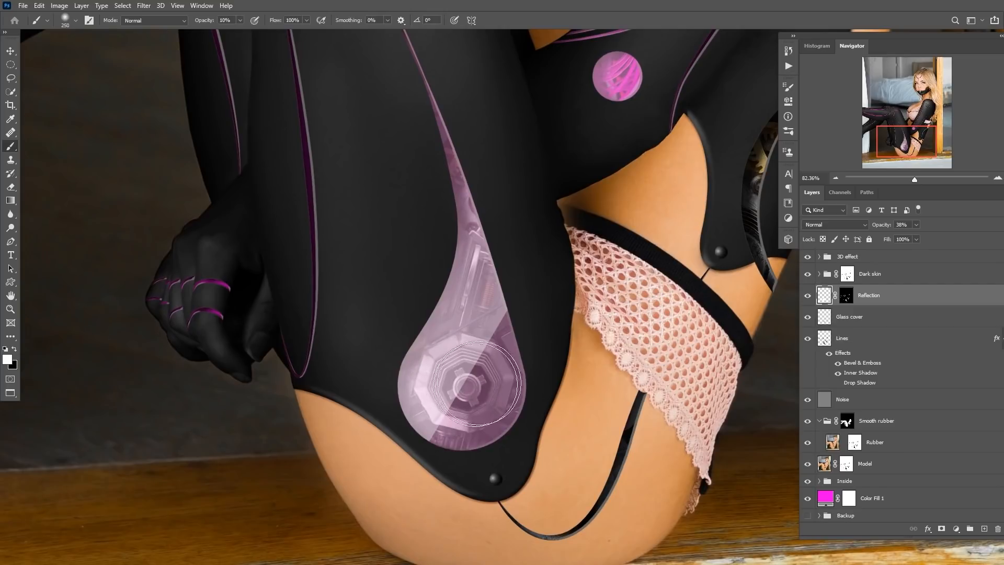
Open Liquify on the Reflection layer, zoom in on the gear glass and push the reflection band to curve it.
left_click(143, 6)
left_click(170, 92)
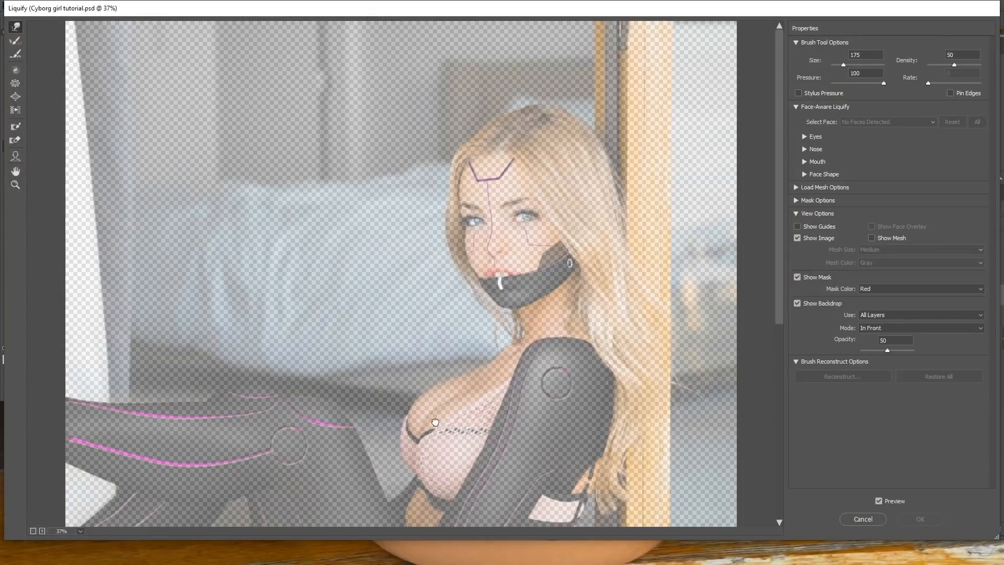
mouse_move(435, 422)
left_mouse_down()
mouse_move(439, 263)
mouse_move(448, 247)
left_mouse_up()
mouse_move(386, 376)
left_mouse_down()
mouse_move(399, 323)
mouse_move(418, 383)
left_mouse_up()
left_click(385, 353, "ctrl")
key("ctrl+minus")
key("ctrl+minus")
key("ctrl+minus")
key("ctrl+minus")
key("ctrl+minus")
key("ctrl+minus")
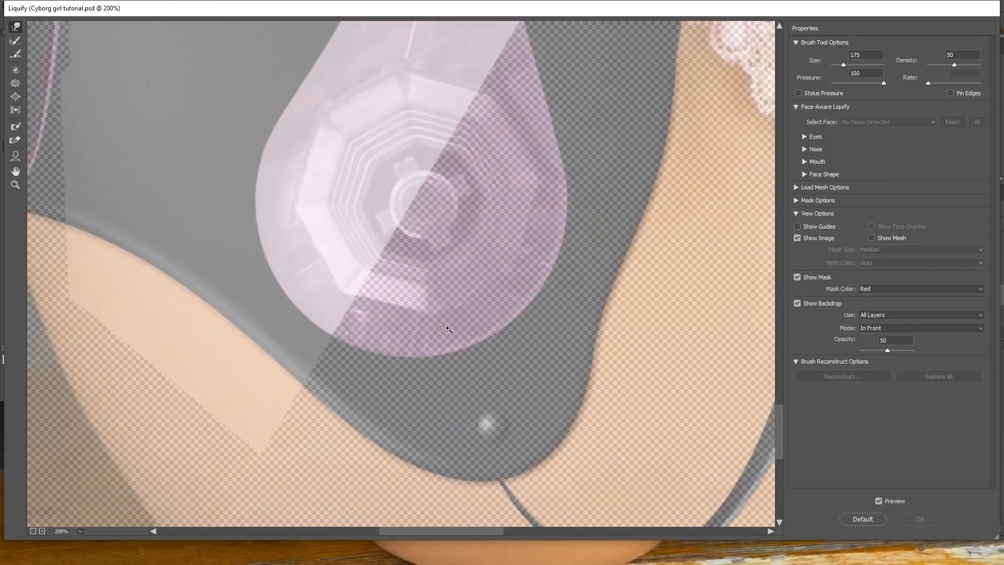
left_click_drag(462, 228, 449, 308)
key("bracketright")
key("bracketright")
key("bracketright")
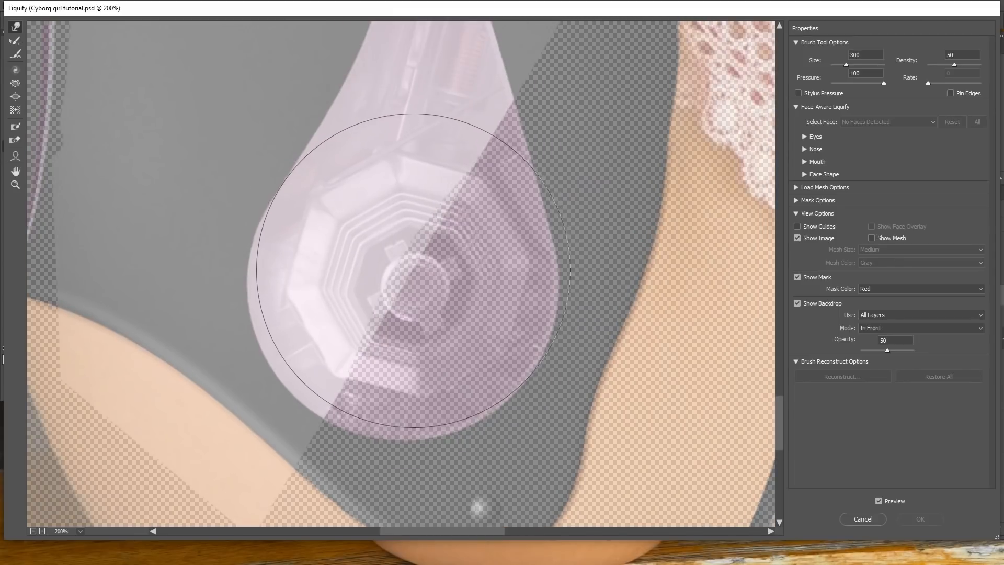
left_click_drag(449, 224, 441, 220)
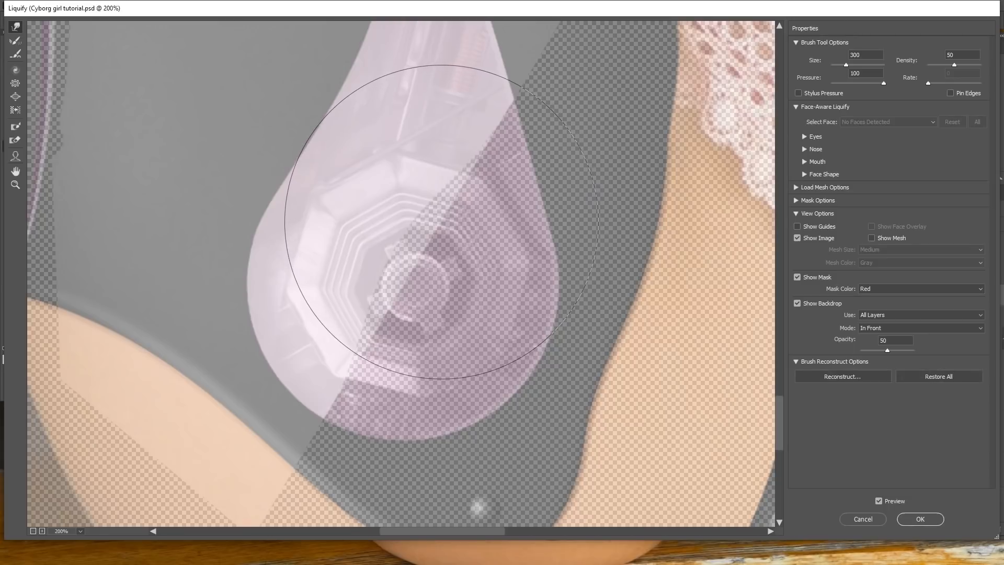
key("ctrl+z")
Warp the reflection band with a larger Liquify brush so it bends around the glass, and apply Liquify.
key("bracketleft")
key("bracketleft")
key("bracketright")
key("bracketright")
key("bracketright")
key("bracketright")
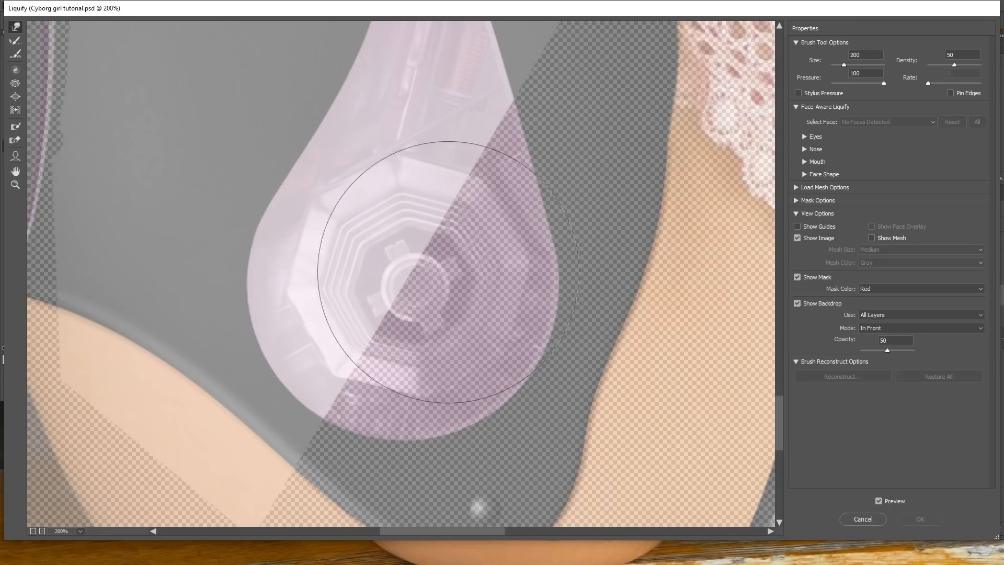
left_click_drag(452, 264, 447, 260)
key("bracketleft")
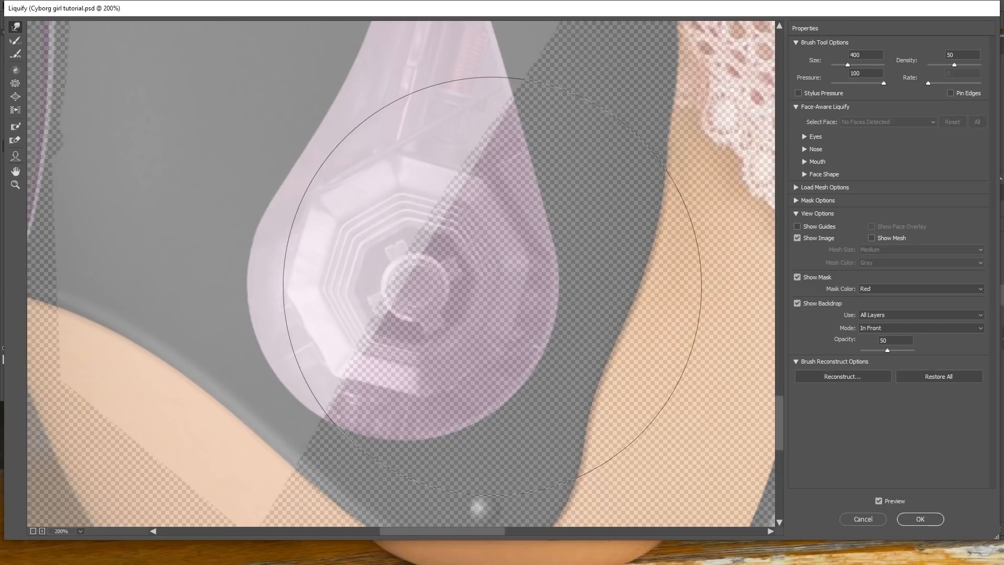
key("bracketleft")
key("bracketleft")
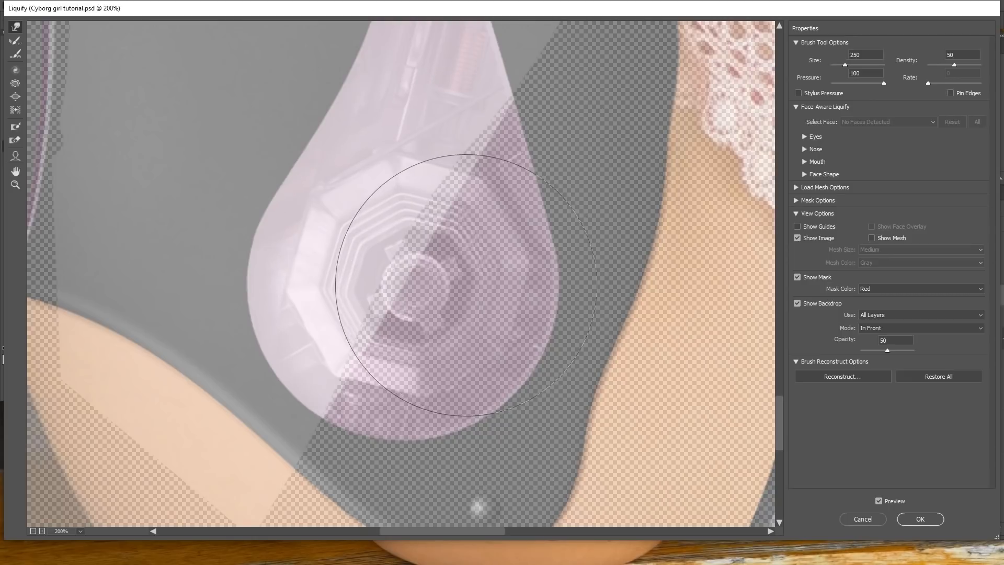
key("bracketright")
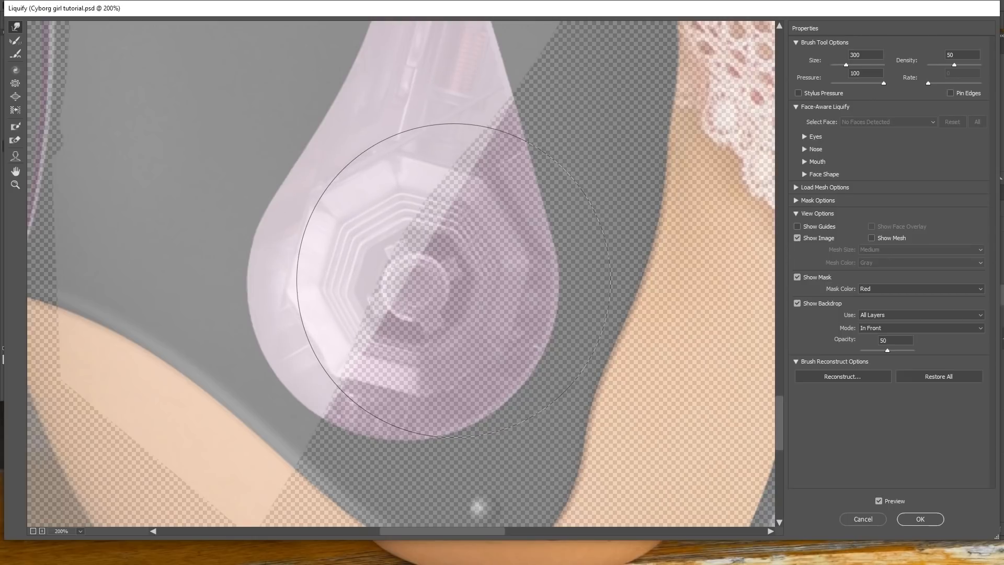
left_click(920, 518)
Brush over the Reflection layer's mask to soften the reflection's edges on the gear glass.
left_click_drag(509, 381, 414, 383)
mouse_move(486, 398)
left_mouse_down()
mouse_move(511, 398)
mouse_move(475, 387)
left_mouse_up()
left_click_drag(532, 334, 512, 349)
left_click_drag(521, 300, 567, 317)
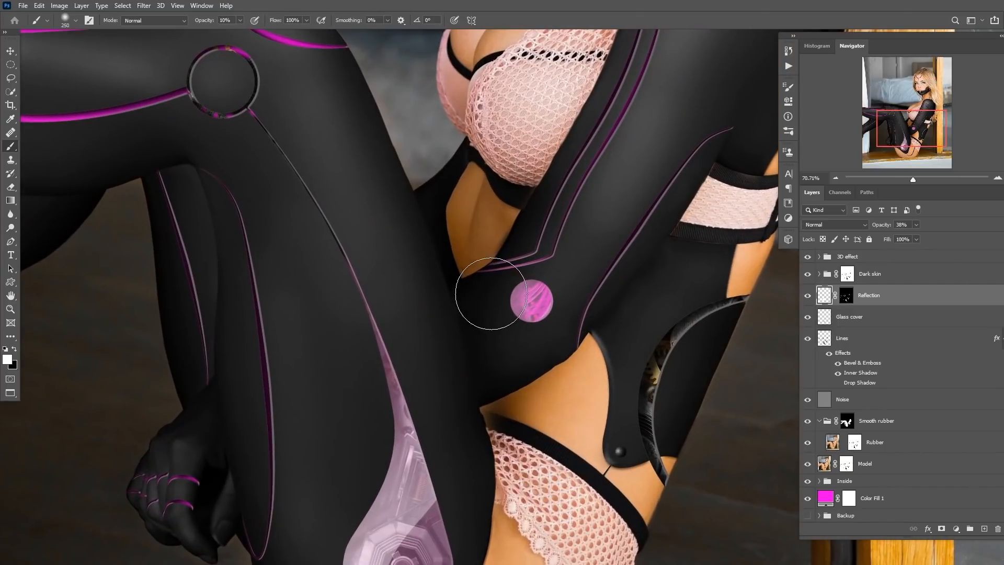
Draw a curved reflection shape on the small round glass with the Pen tool and fill it with white.
key("p")
left_click(543, 267)
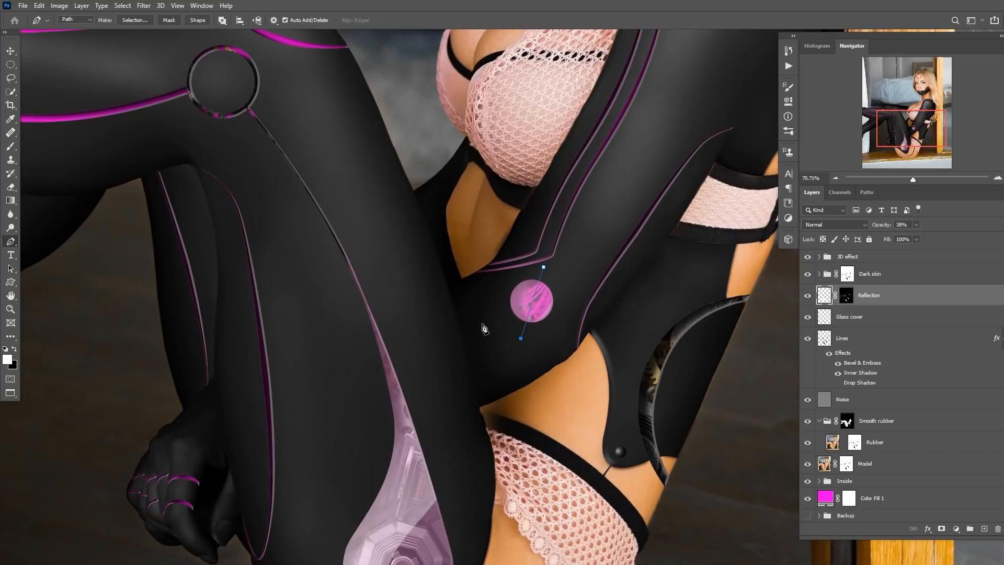
key("ctrl+Return")
key("alt+BackSpace")
key("ctrl+d")
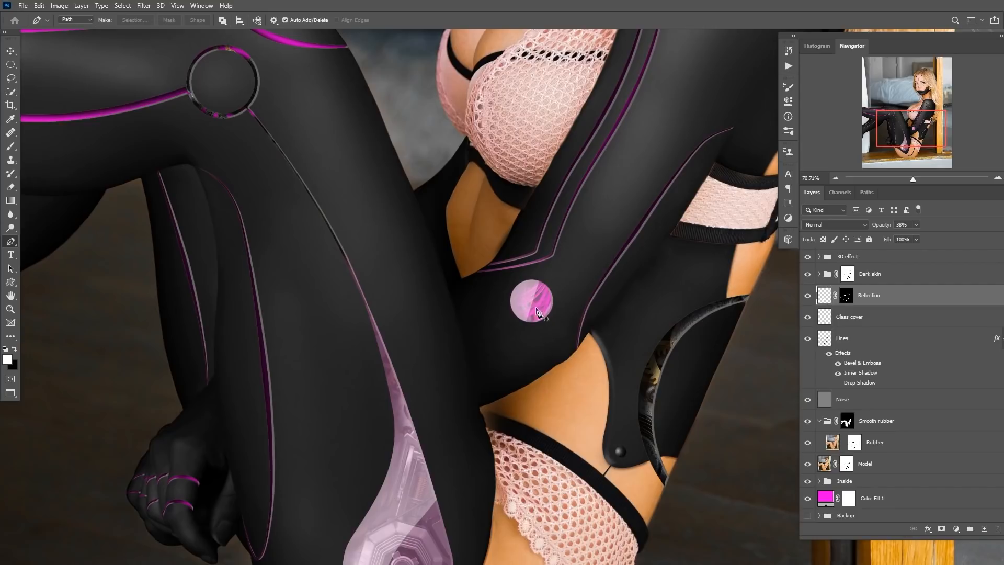
Erase part of the small glass reflection with a large soft eraser at 10% opacity.
mouse_move(508, 331)
left_mouse_down()
mouse_move(527, 330)
mouse_move(491, 347)
mouse_move(504, 342)
left_mouse_up()
key("e")
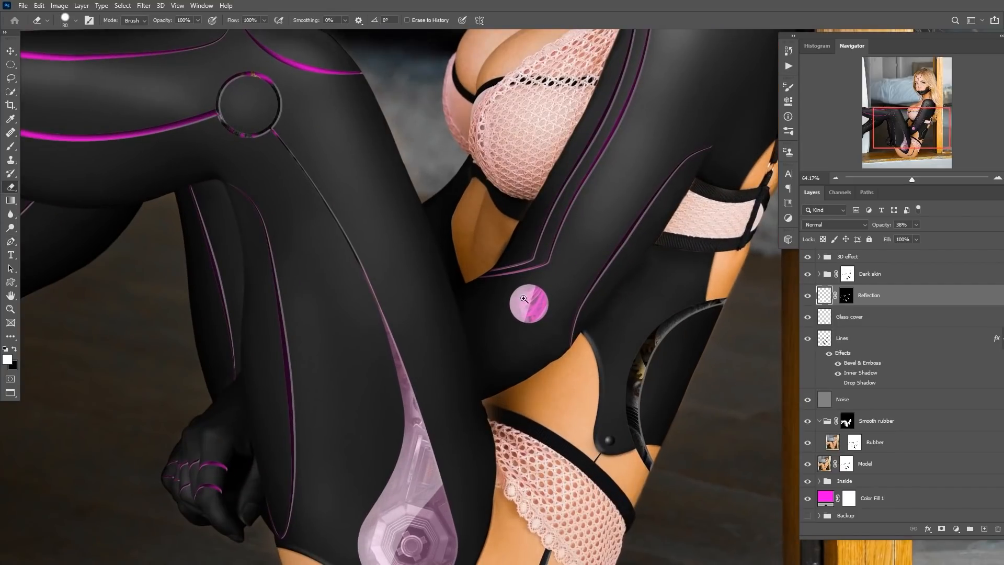
scroll(551, 300, "up", 2)
key("bracketright")
key("bracketright")
key("bracketright")
key("bracketright")
key("bracketright")
key("1")
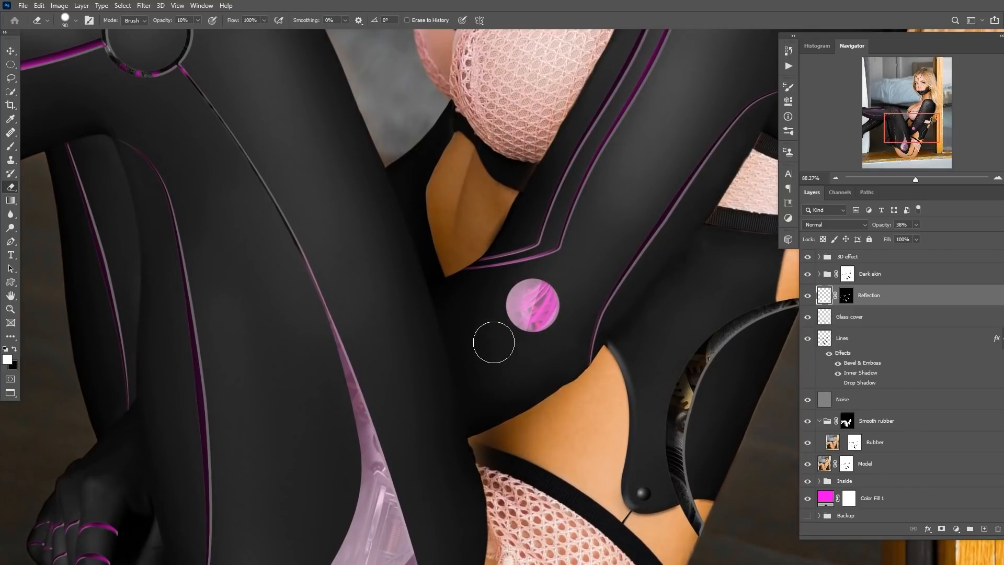
mouse_move(519, 370)
left_mouse_down()
mouse_move(469, 386)
mouse_move(498, 408)
mouse_move(483, 361)
mouse_move(511, 398)
left_mouse_up()
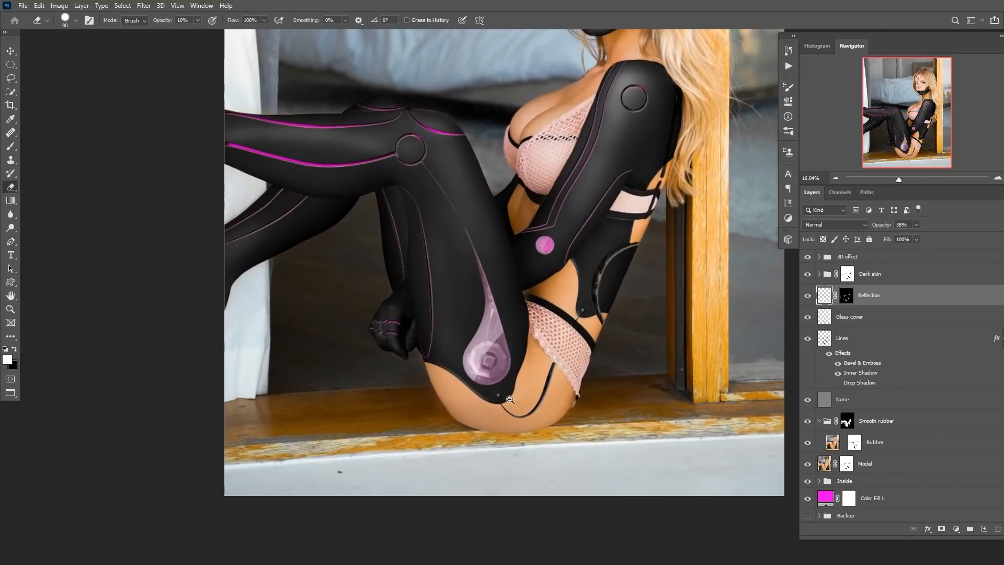
Add a Hue/Saturation adjustment clipped to the Glass cover layer: Hue +5, Saturation +23, Lightness -3.
mouse_move(501, 340)
left_mouse_down()
mouse_move(480, 364)
mouse_move(454, 362)
mouse_move(468, 422)
mouse_move(523, 423)
left_mouse_up()
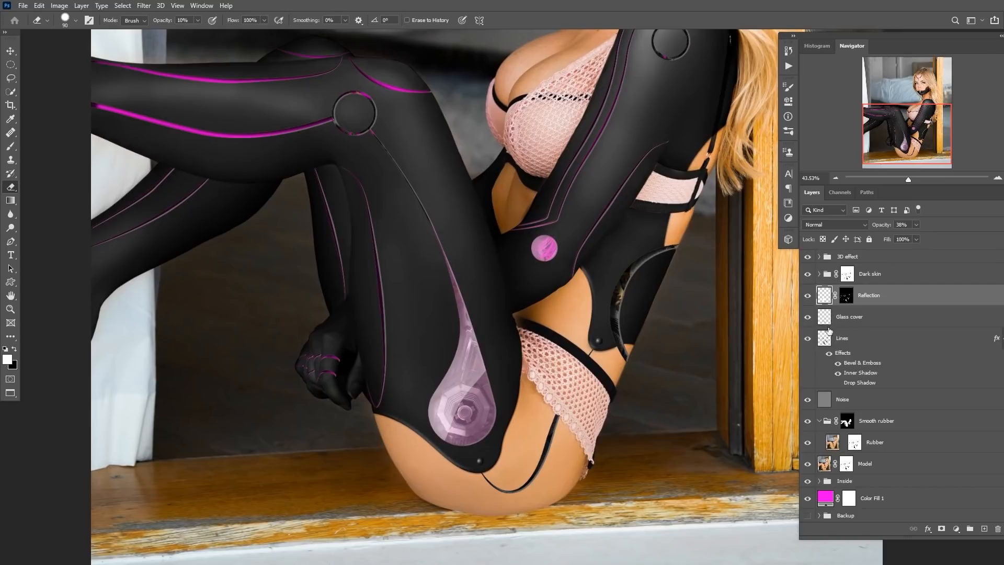
left_click(828, 320)
left_click(956, 530)
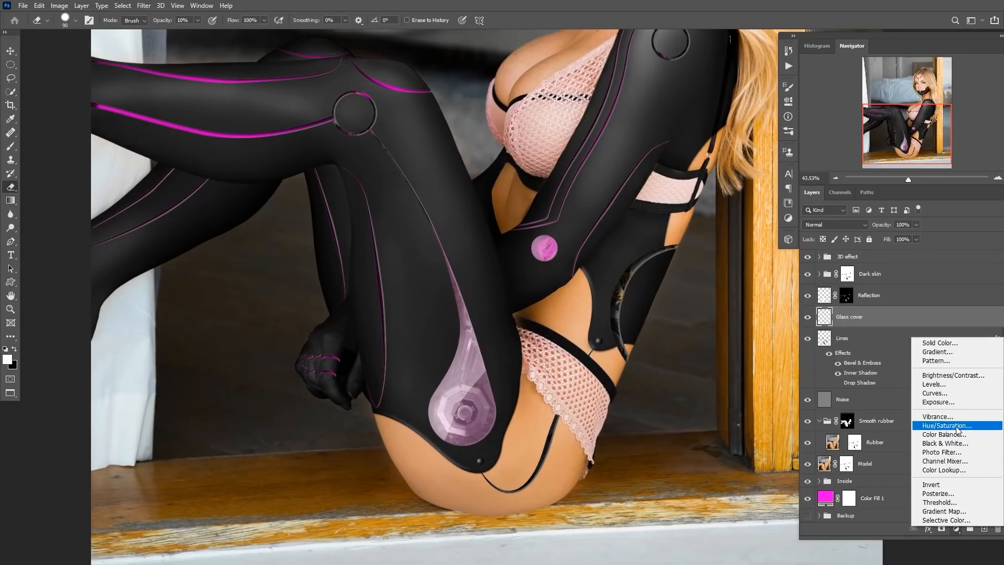
left_click(936, 428)
left_click(700, 288)
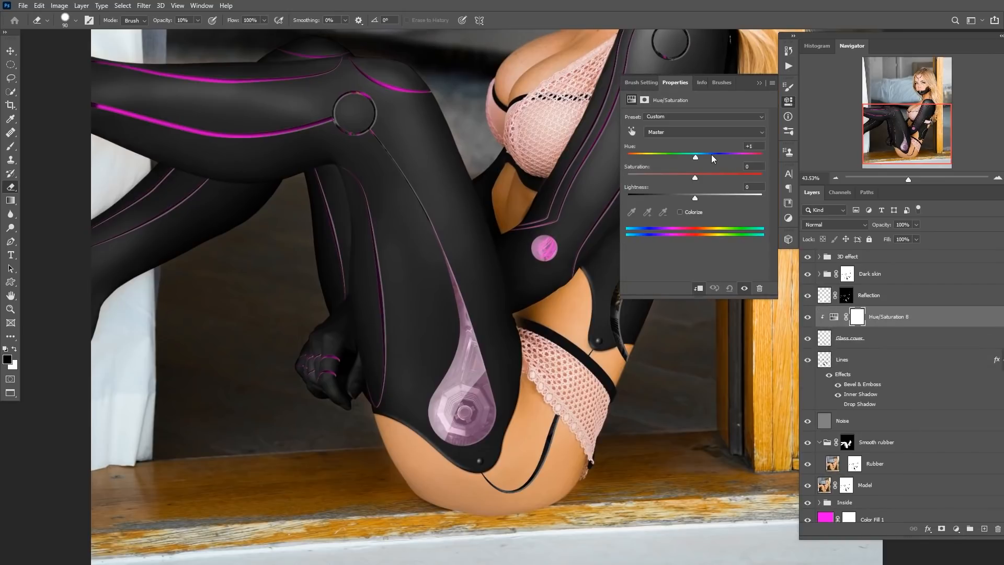
left_click_drag(714, 152, 697, 194)
scroll(602, 235, "down", 5)
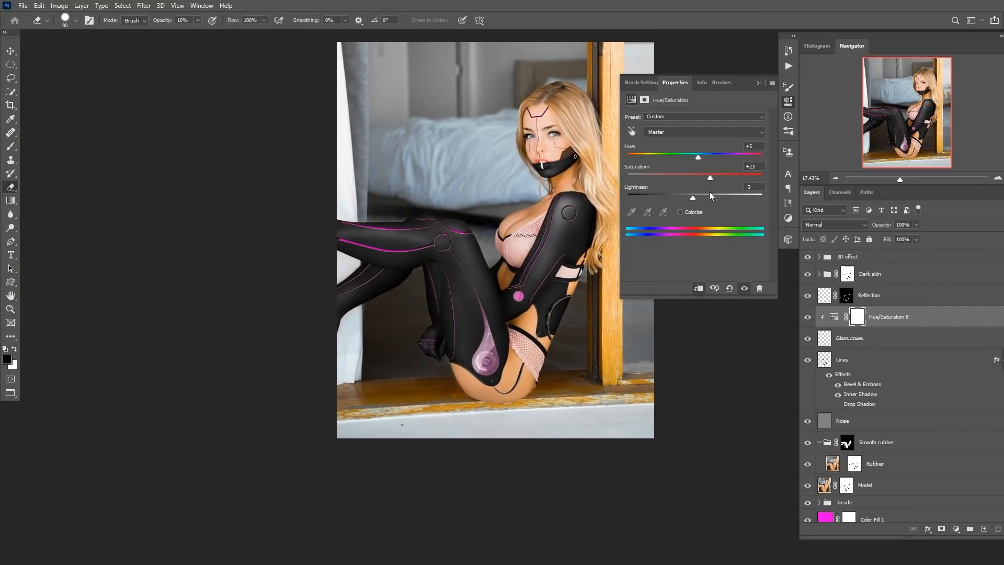
left_click(759, 84)
Reopen the Glass cover's Hue/Saturation adjustment and lower its saturation slightly.
scroll(511, 404, "up", 2)
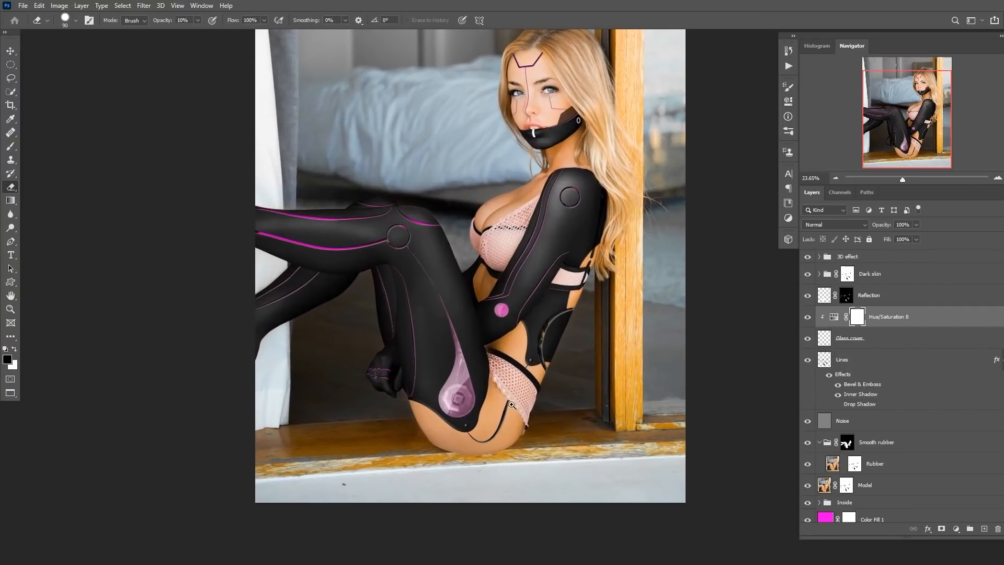
scroll(523, 433, "up", 10)
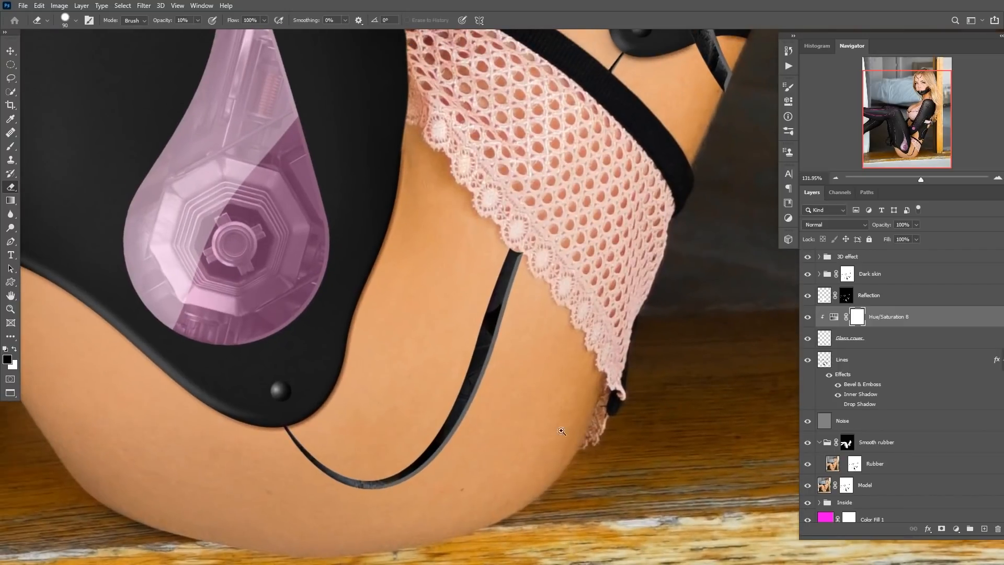
scroll(481, 329, "up", 5)
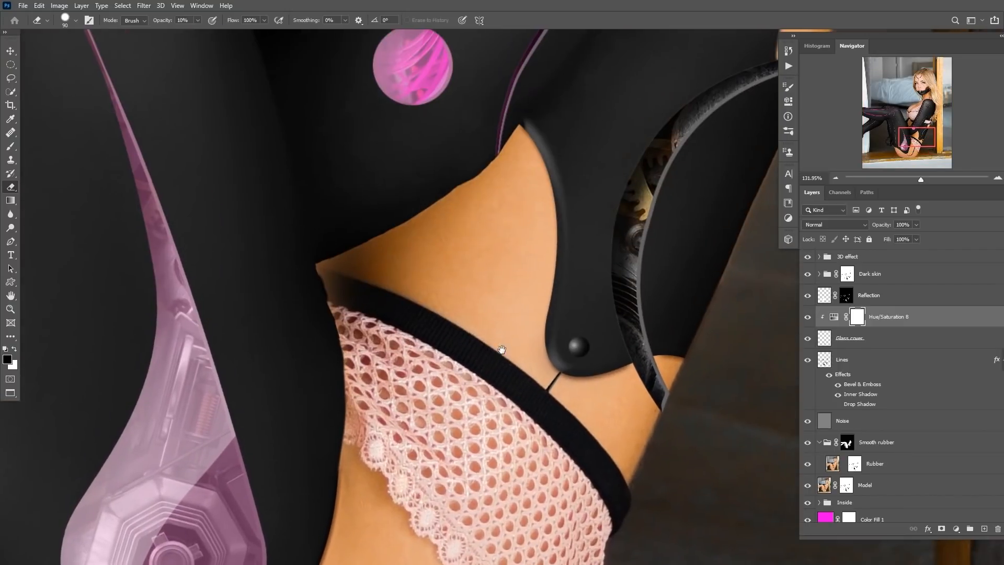
scroll(533, 312, "down", 5)
scroll(470, 374, "up", 1)
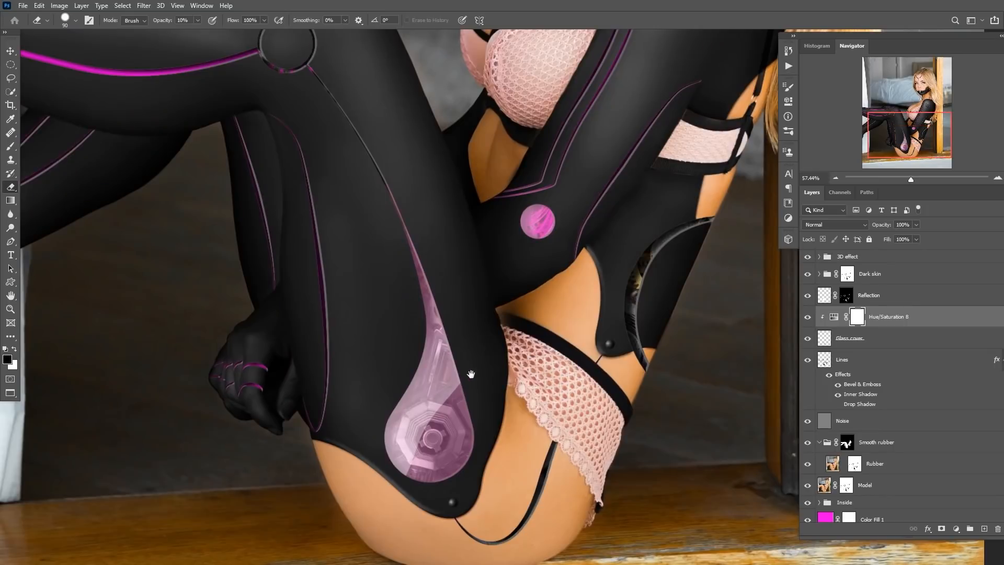
scroll(453, 390, "up", 3)
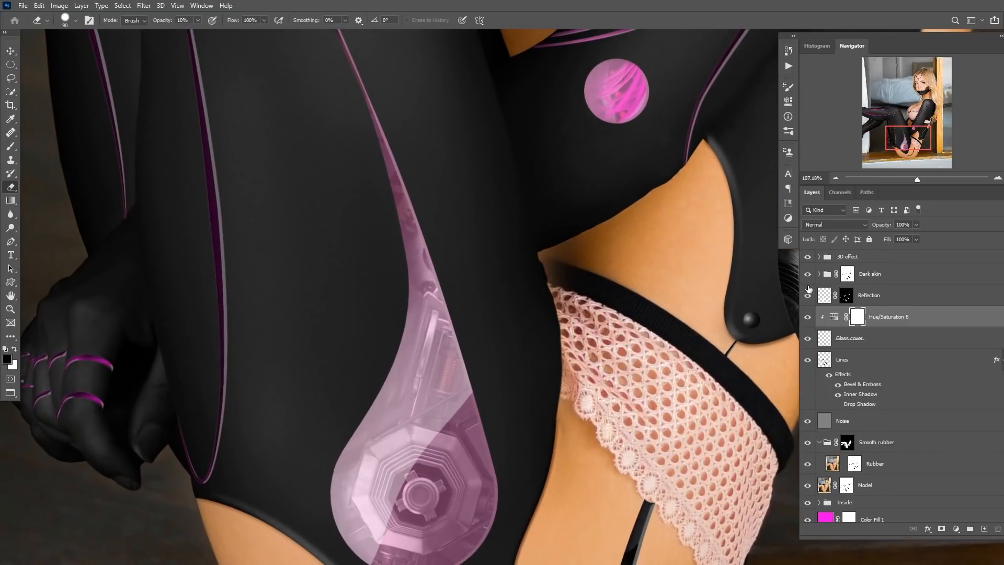
left_click(828, 340)
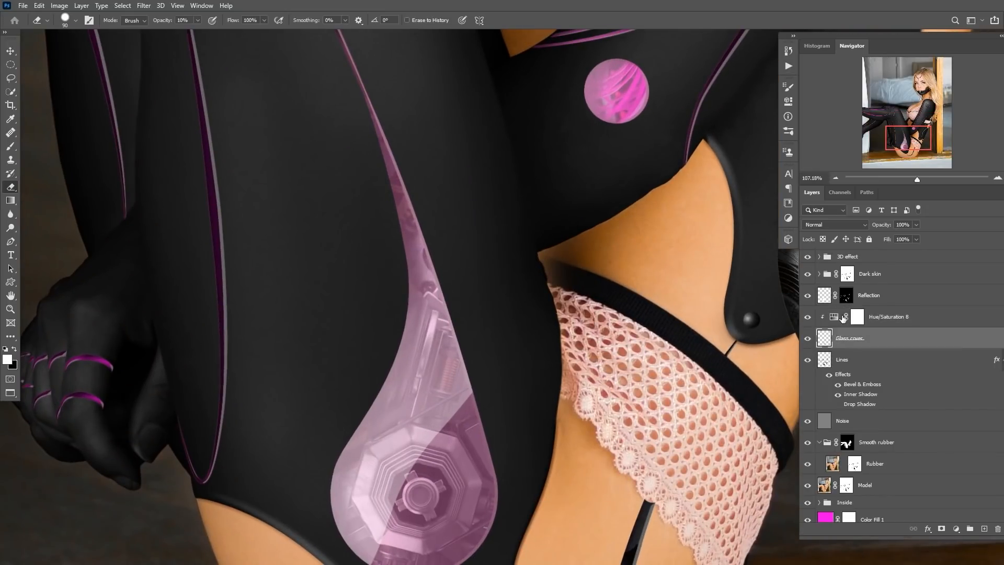
double_click(833, 316)
left_click_drag(700, 176, 696, 177)
left_click(763, 82)
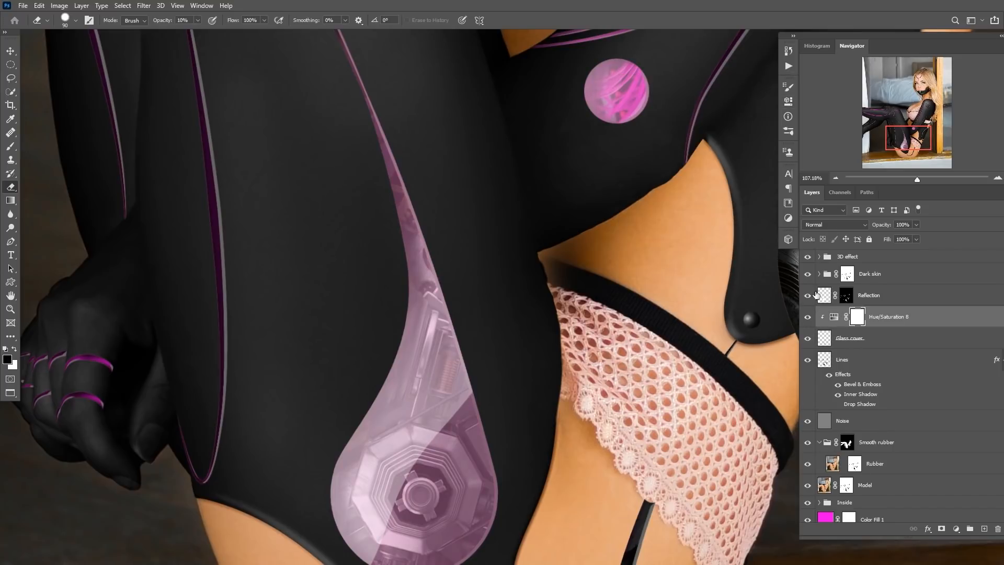
Hide the Glass cover and Reflection layers to reveal the bare gear opening.
left_click(808, 339)
left_click(807, 296)
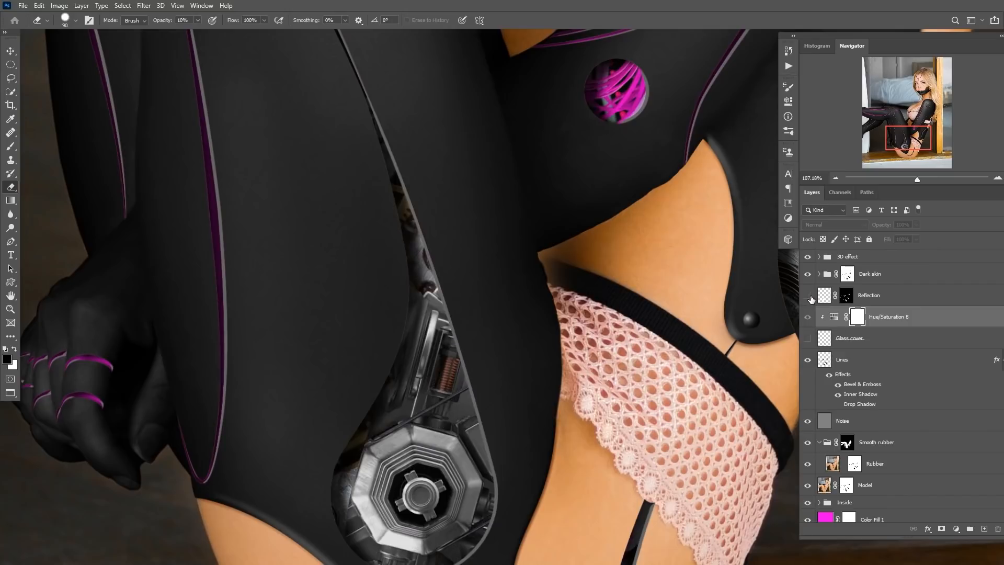
left_click_drag(408, 258, 392, 360)
scroll(392, 360, "down", 3)
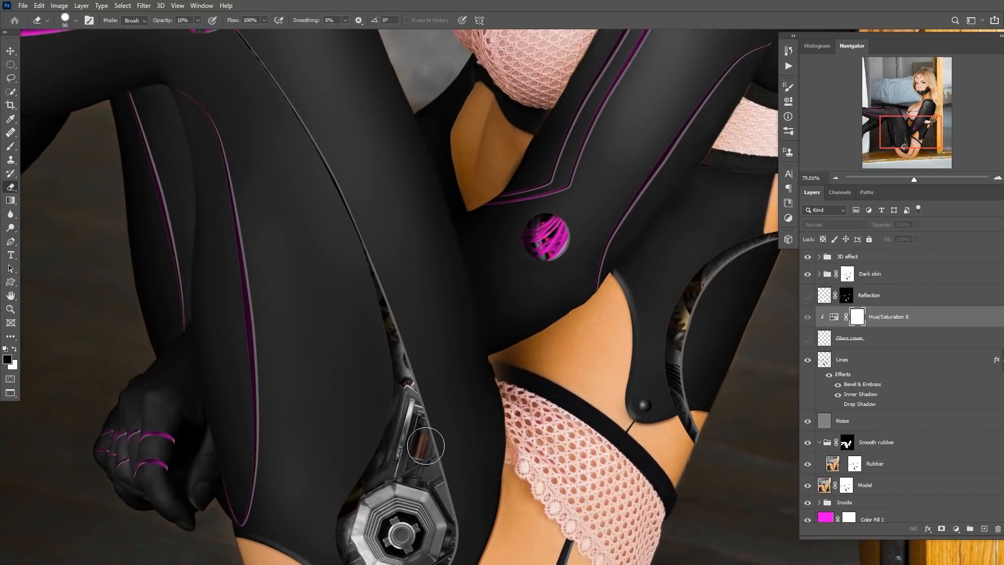
scroll(930, 467, "down", 1)
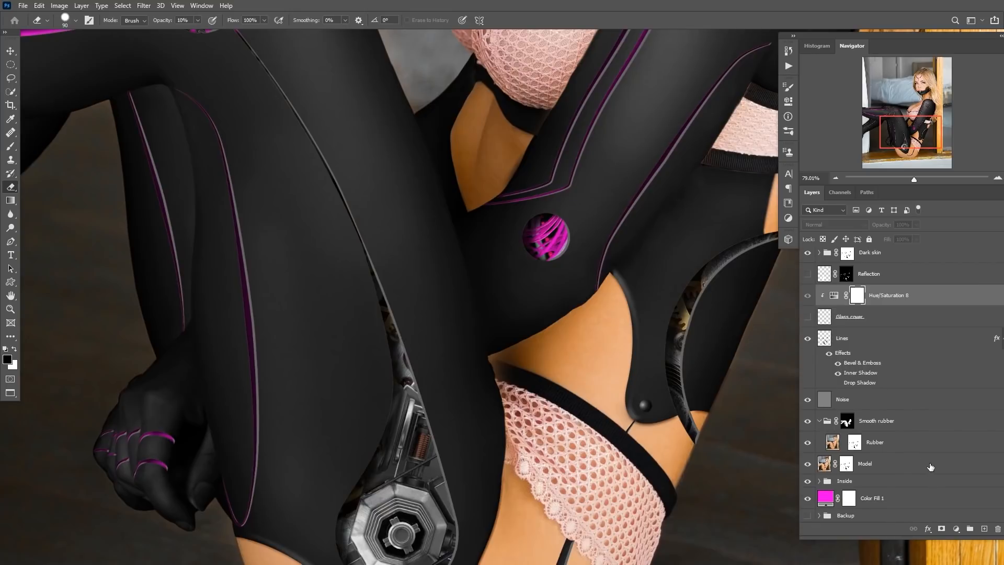
Inside the Inside group, add a new layer at the top named Paint.
left_click(820, 481)
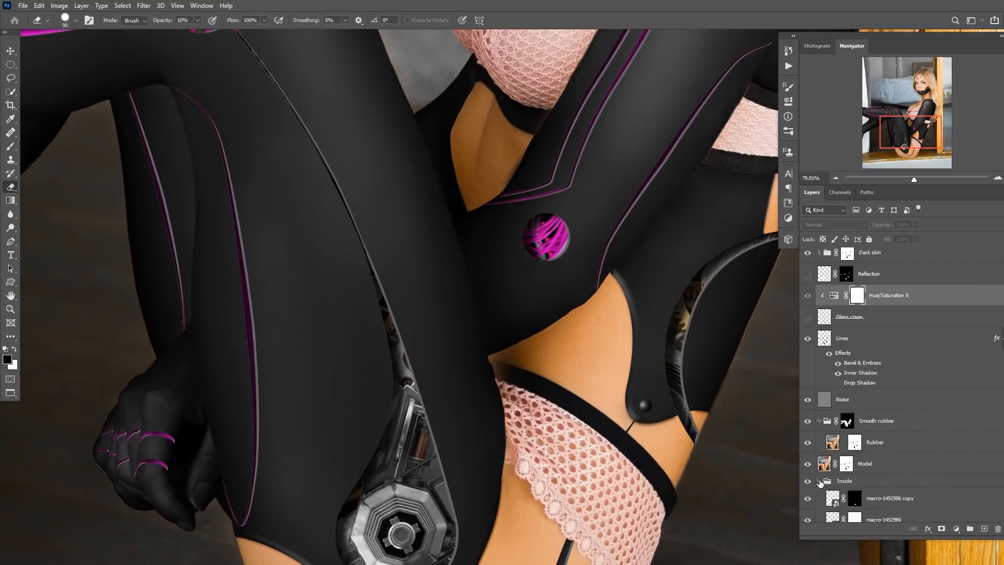
scroll(834, 455, "down", 5)
scroll(868, 408, "down", 1)
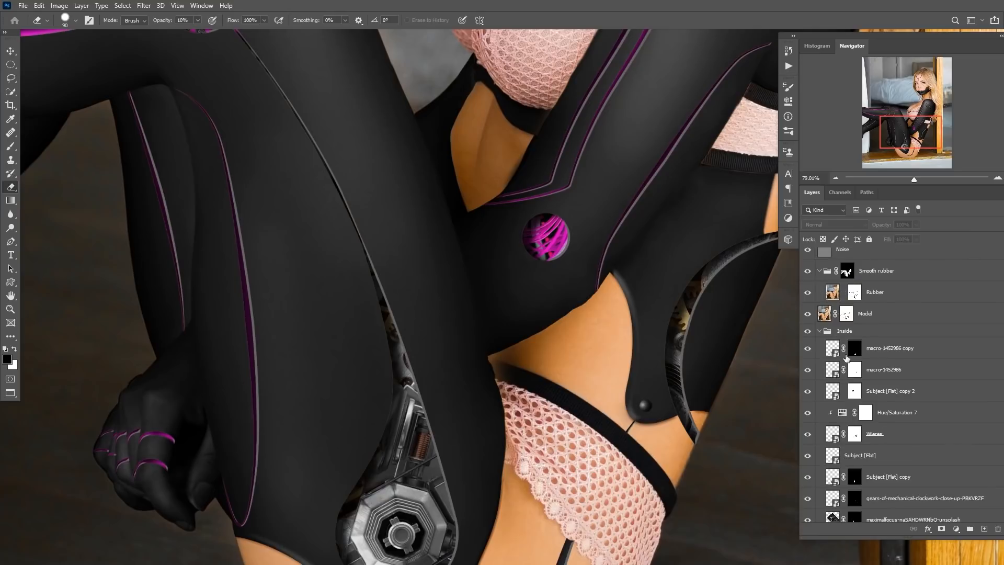
left_click(833, 346)
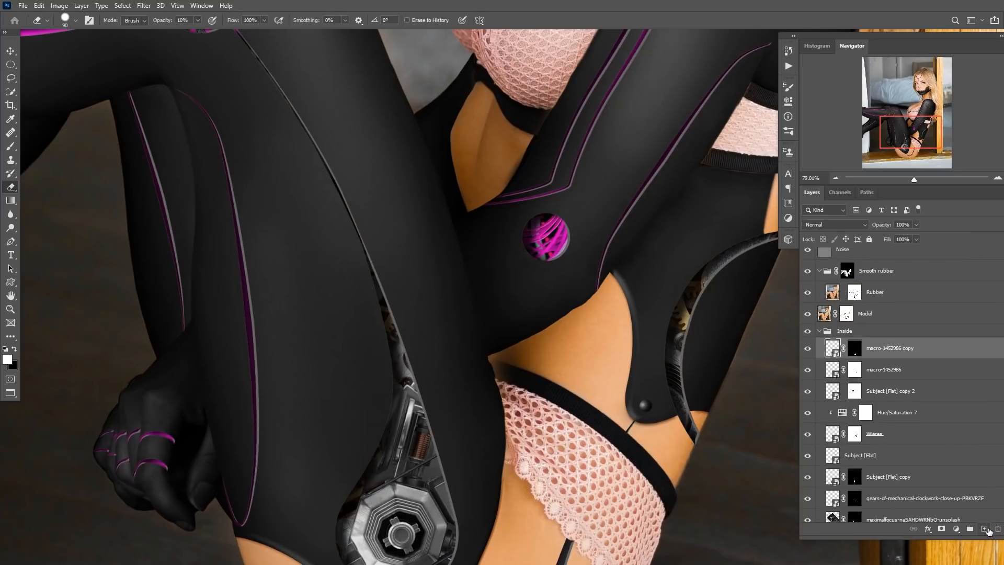
left_click(985, 529)
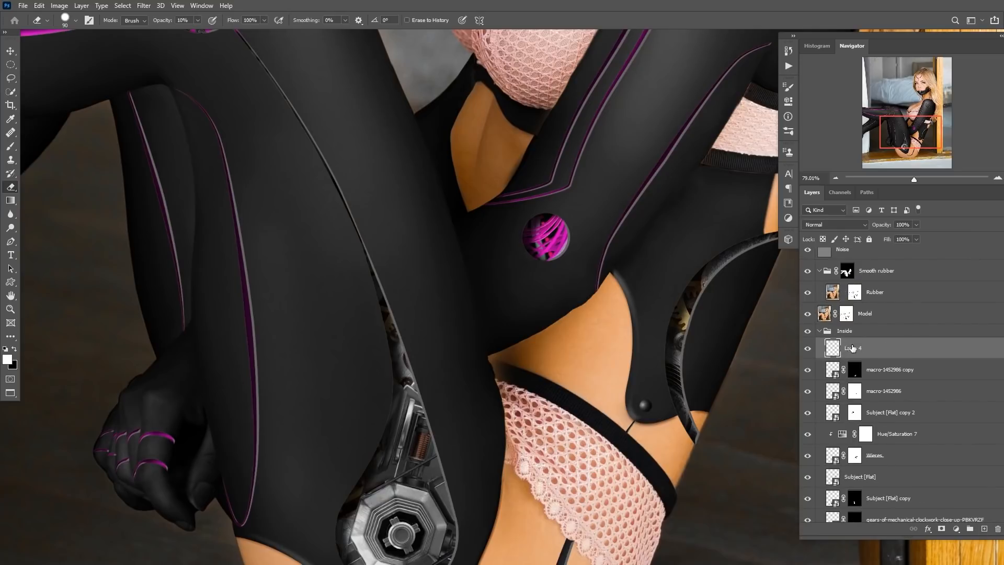
left_click(852, 347)
type("Paint")
key("Return")
Set the foreground colour to the pink-magenta f63de2 for painting the gear opening.
mouse_move(492, 341)
left_mouse_down()
mouse_move(464, 372)
mouse_move(437, 372)
mouse_move(434, 382)
left_mouse_up()
left_click_drag(435, 382, 463, 398)
left_click_drag(463, 399, 457, 352)
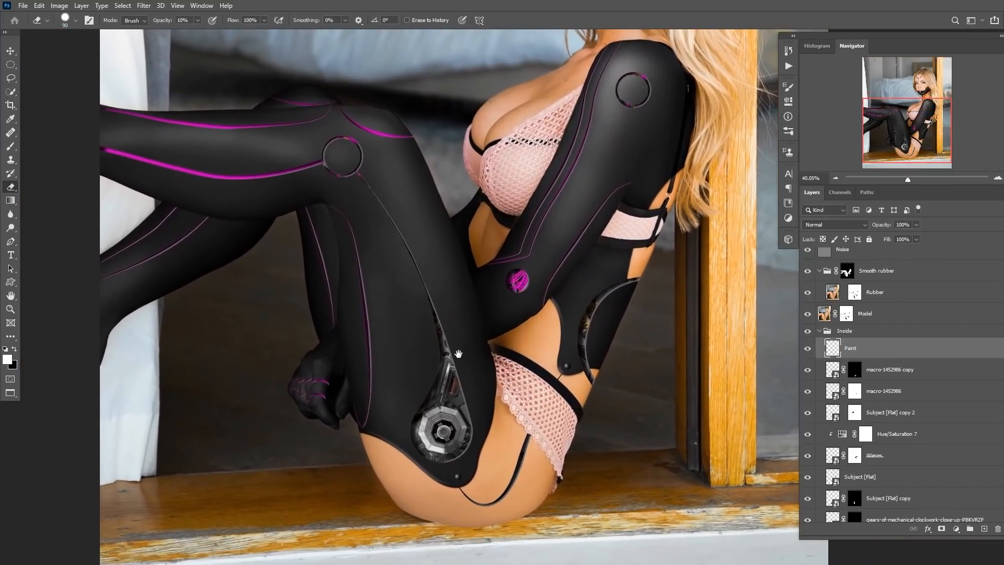
left_click_drag(504, 291, 474, 262)
left_click_drag(501, 234, 473, 279)
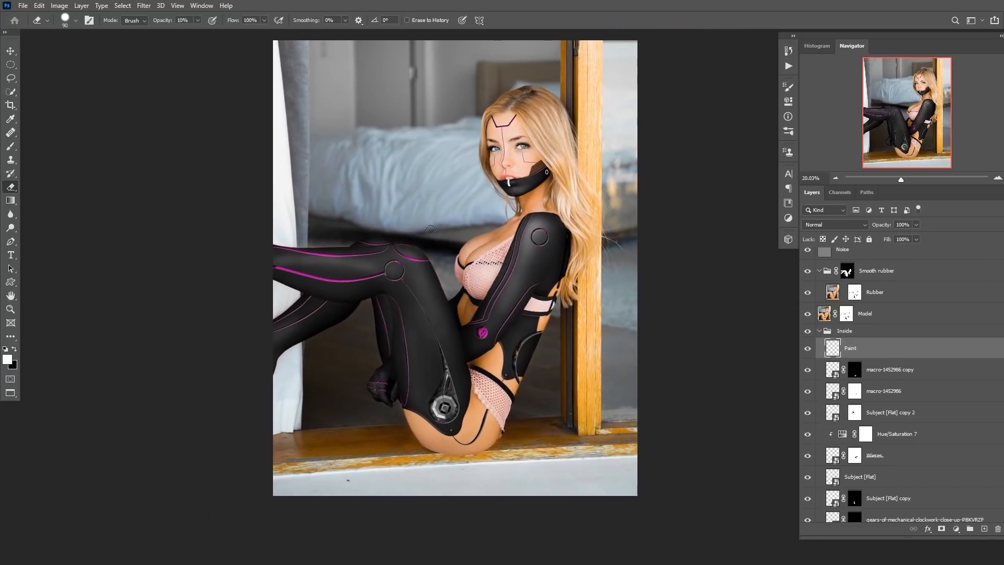
left_click_drag(445, 364, 443, 363)
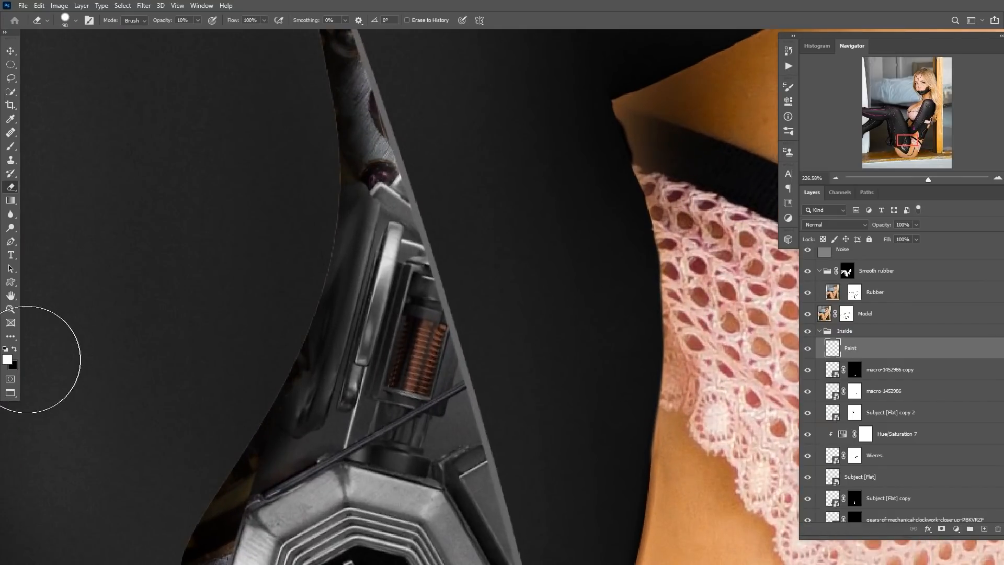
left_click(7, 359)
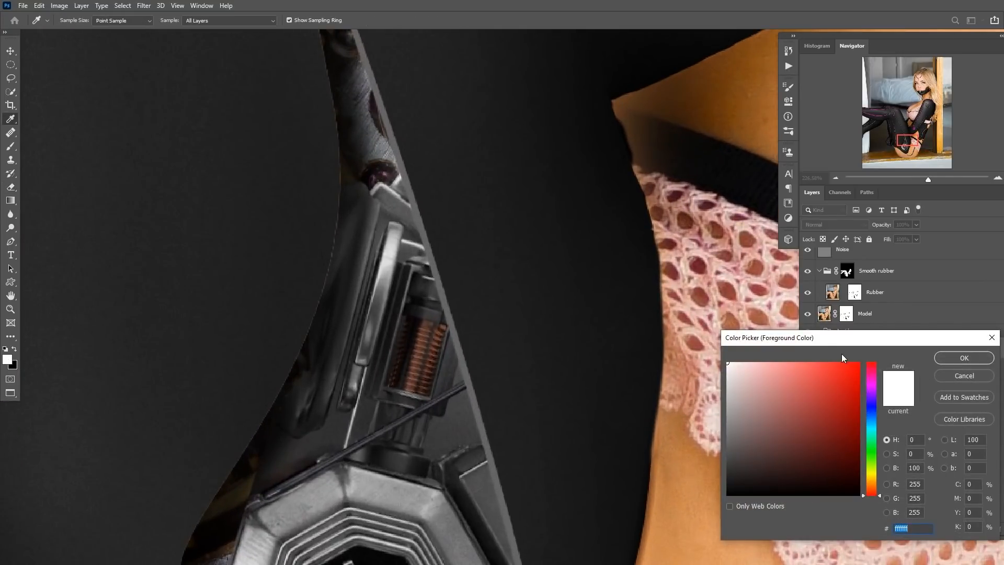
left_click(872, 384)
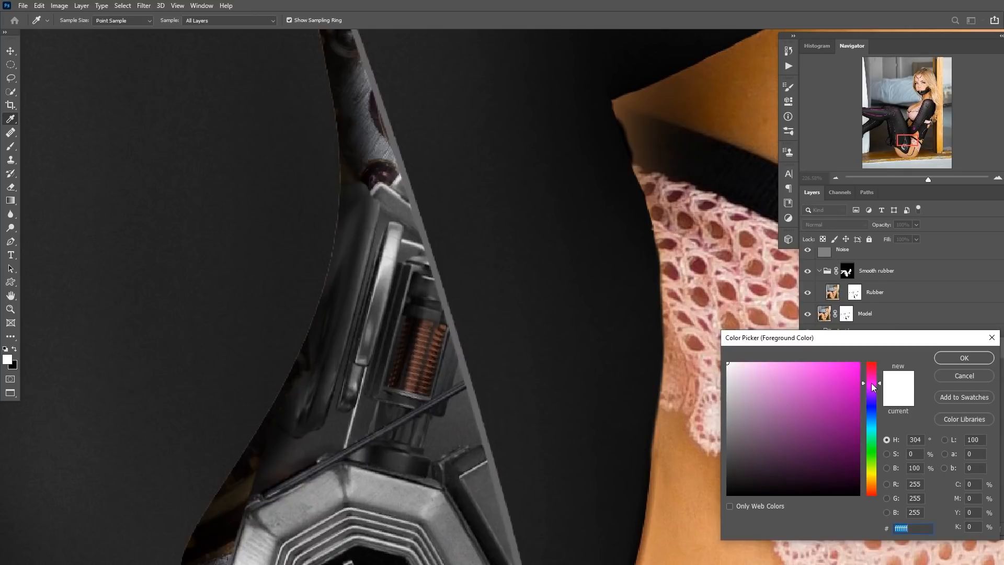
left_click_drag(871, 384, 870, 382)
left_click(826, 367)
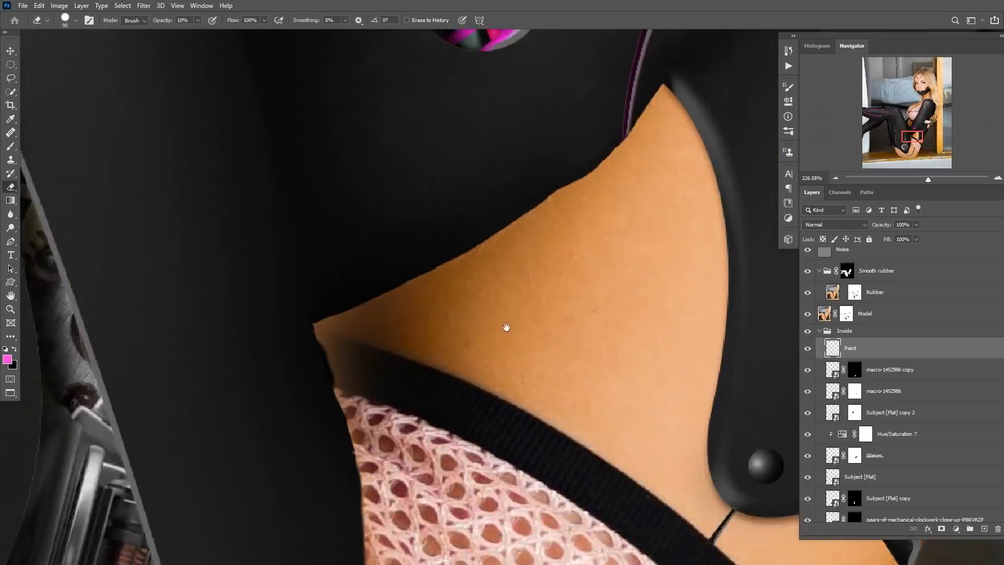
scroll(507, 308, "up", 5)
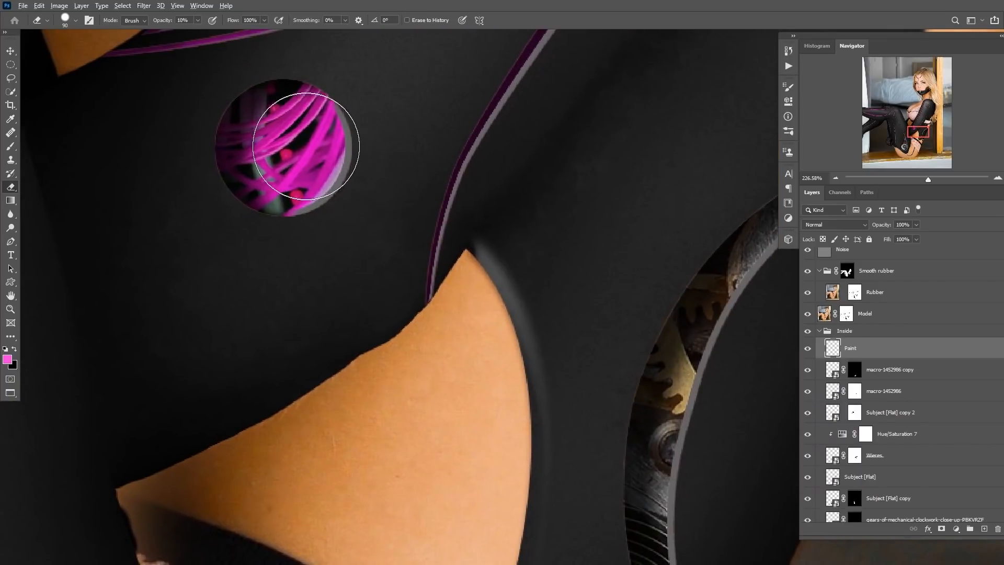
Switch to a small Brush and set the Paint layer's blending mode to Color.
key("b")
left_click(310, 152, "alt")
scroll(375, 196, "down", 5)
left_click_drag(309, 361, 502, 210)
scroll(383, 293, "up", 5)
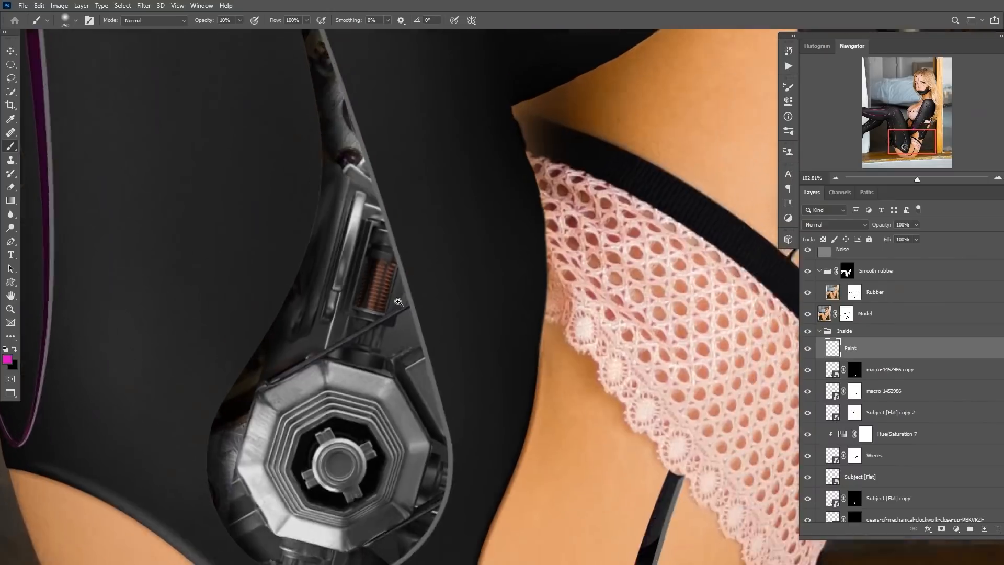
key("bracketleft")
key("bracketleft")
key("bracketleft")
key("bracketleft")
key("bracketleft")
key("bracketleft")
key("bracketleft")
key("bracketleft")
key("bracketleft")
key("bracketleft")
key("bracketleft")
key("bracketleft")
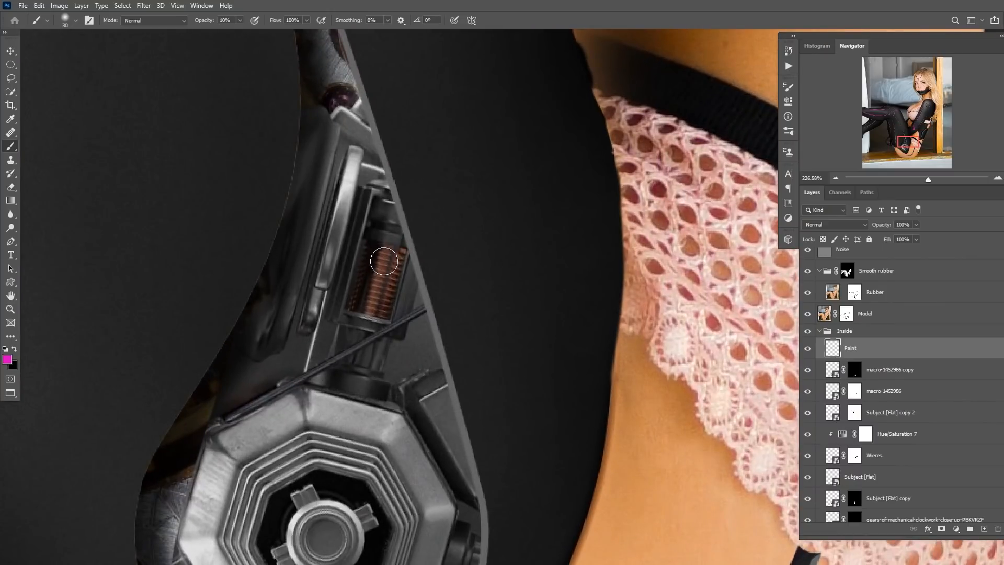
left_click(845, 228)
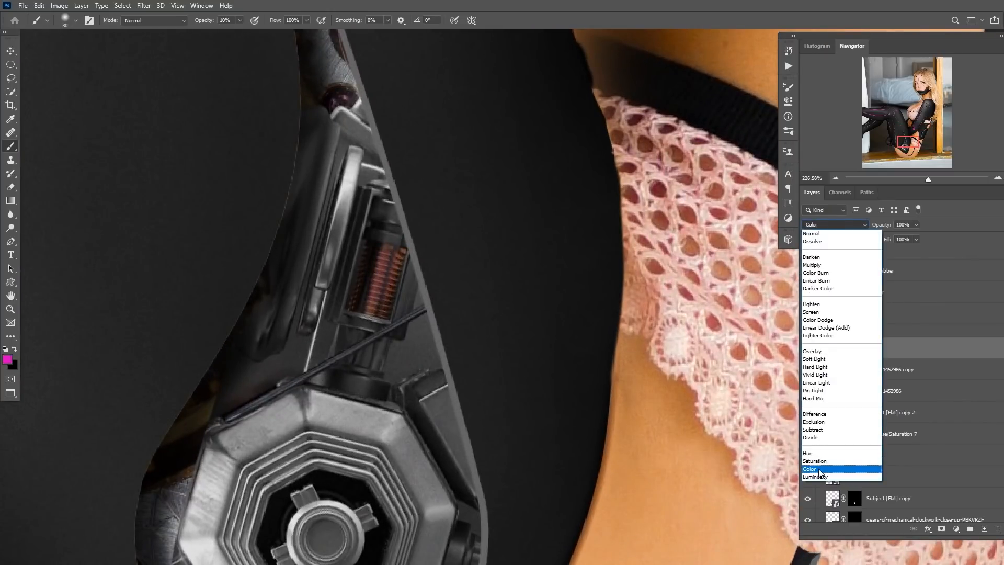
left_click(819, 471)
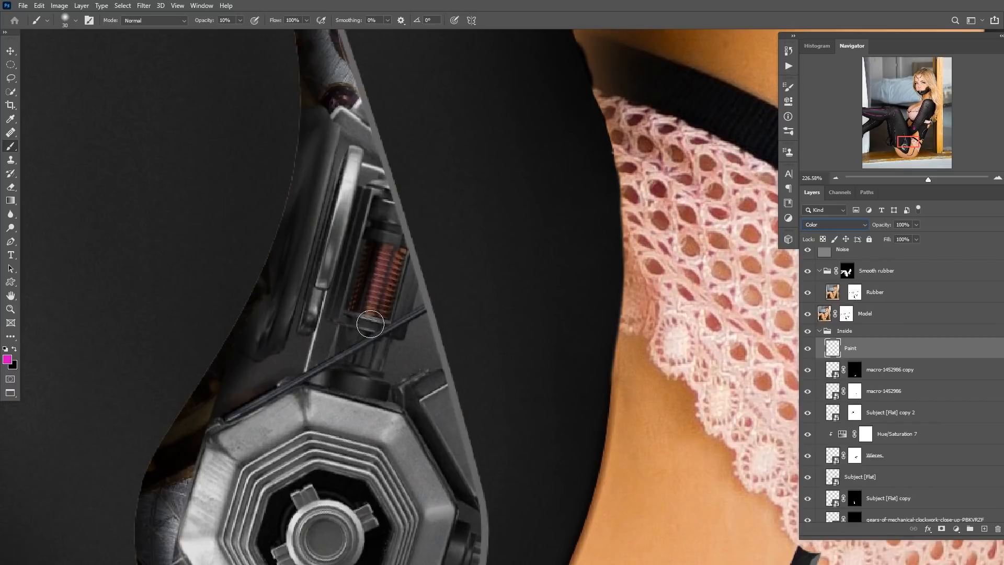
Paint over the copper spring inside the leg's gear opening to tint it magenta.
mouse_move(384, 263)
left_mouse_down()
mouse_move(372, 301)
mouse_move(381, 283)
mouse_move(385, 297)
mouse_move(387, 254)
mouse_move(386, 295)
mouse_move(375, 304)
mouse_move(393, 256)
mouse_move(376, 303)
mouse_move(393, 272)
mouse_move(386, 302)
left_mouse_up()
key("bracketleft")
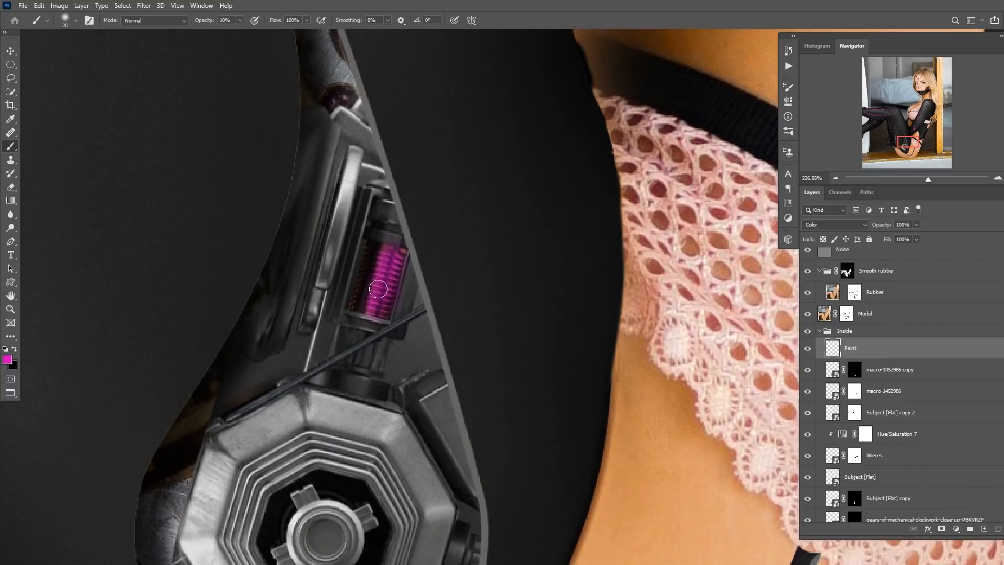
key("0")
key("2")
key("bracketleft")
key("bracketleft")
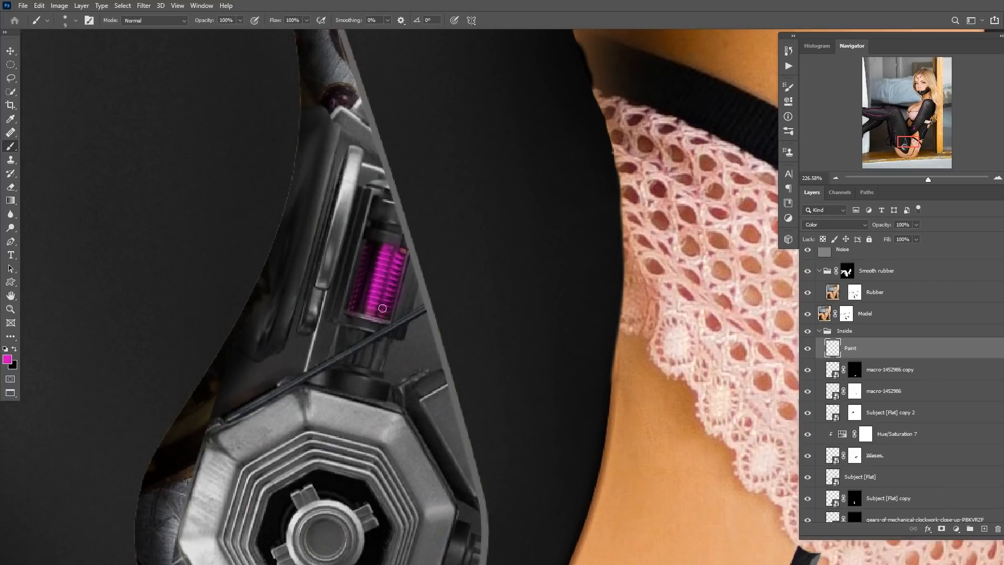
left_click_drag(406, 311, 309, 315)
left_click_drag(385, 242, 416, 232)
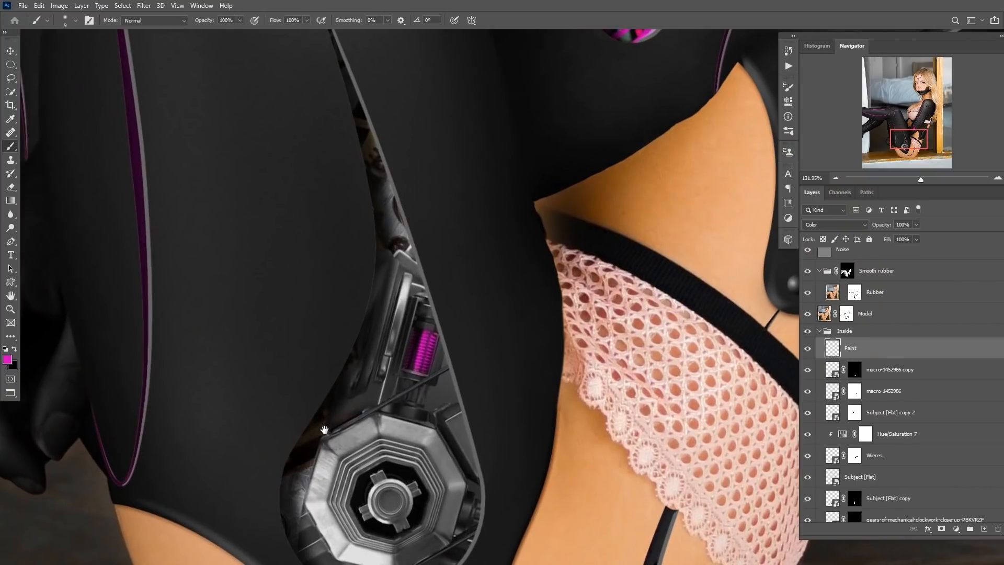
left_click_drag(352, 385, 338, 368)
left_click_drag(768, 161, 275, 333)
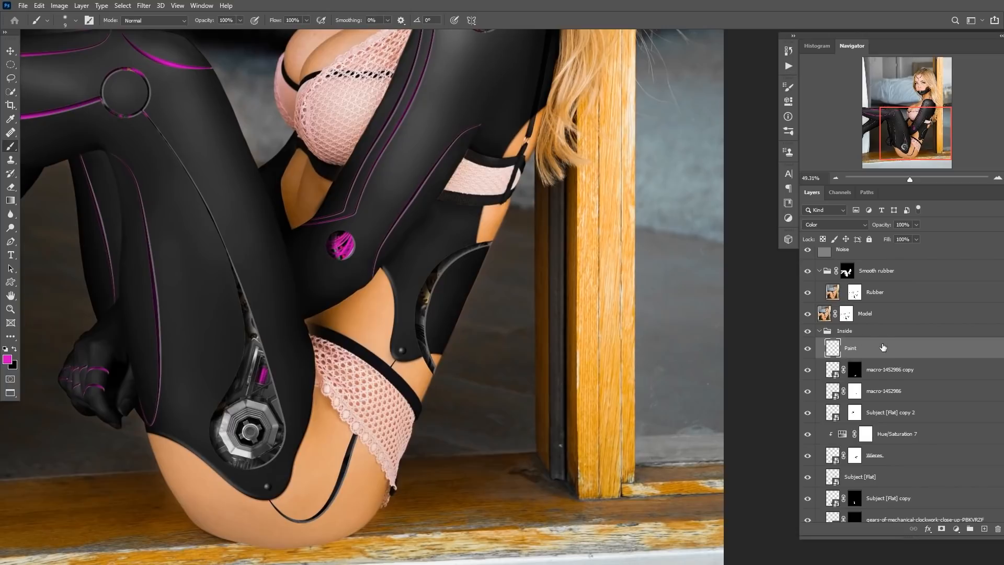
Add a Hue/Saturation adjustment layer above the Paint layer and target its Yellows range.
left_click(956, 528)
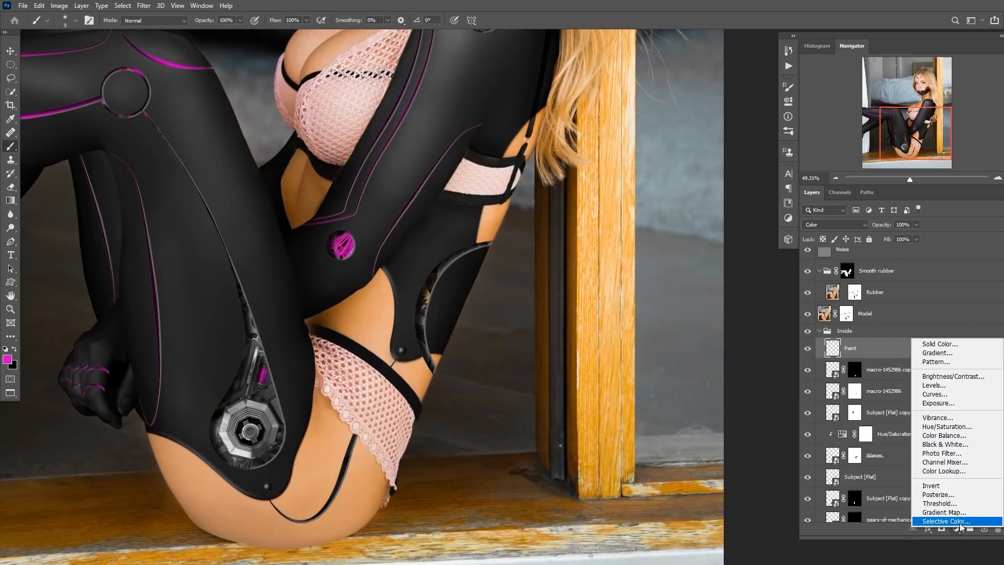
left_click(961, 427)
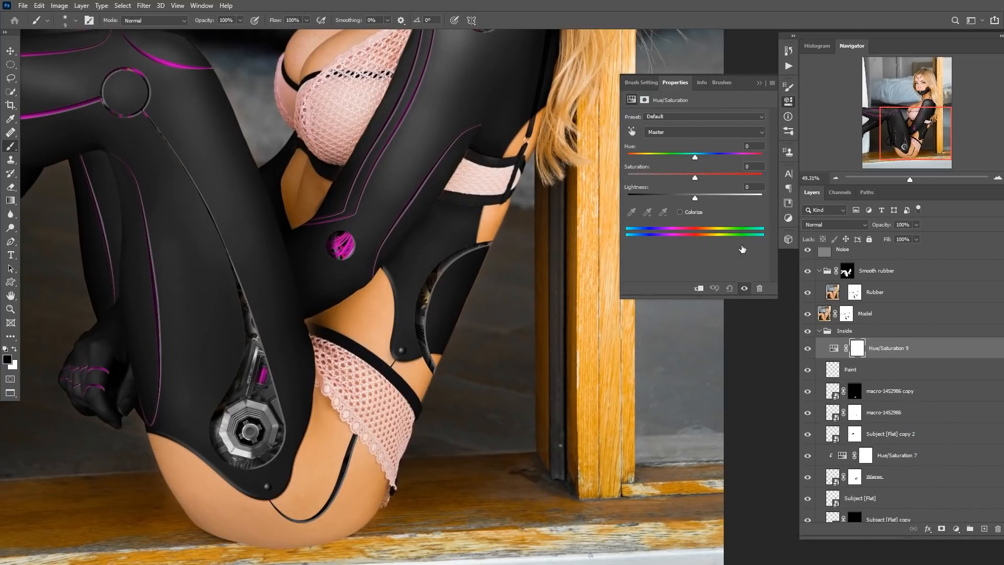
left_click(682, 134)
left_click(689, 153)
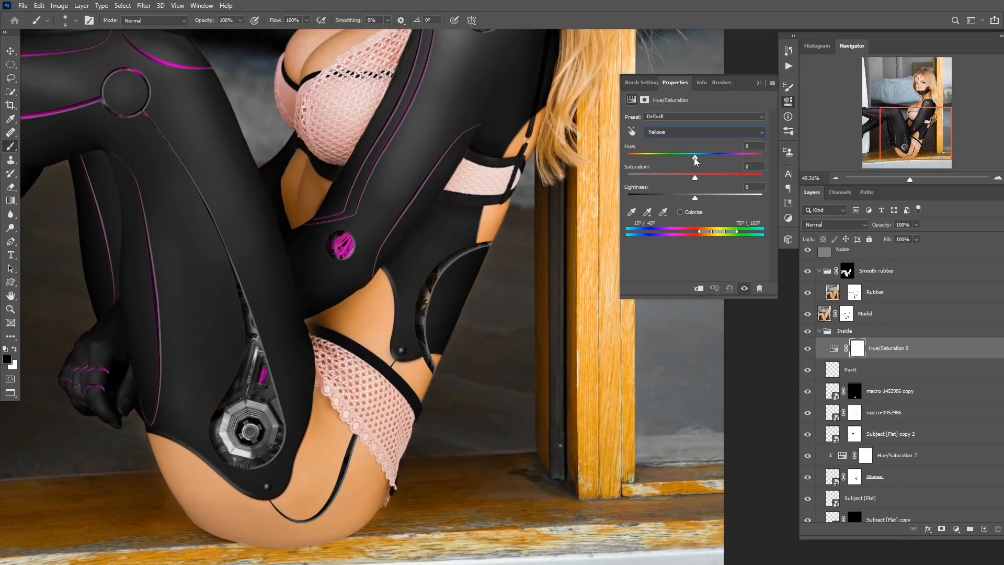
Try enabling Colorize on the new Hue/Saturation adjustment, then undo it.
left_click(681, 212)
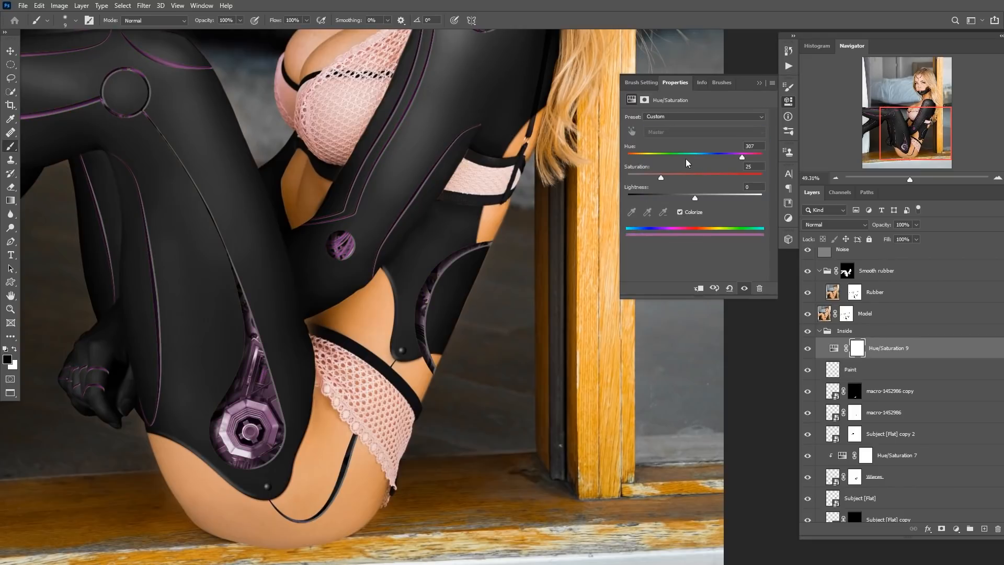
key("ctrl+z")
Set the adjustment's Yellows range to Hue -96 and Saturation +38, then close the properties panel.
left_click(683, 133)
left_click(668, 161)
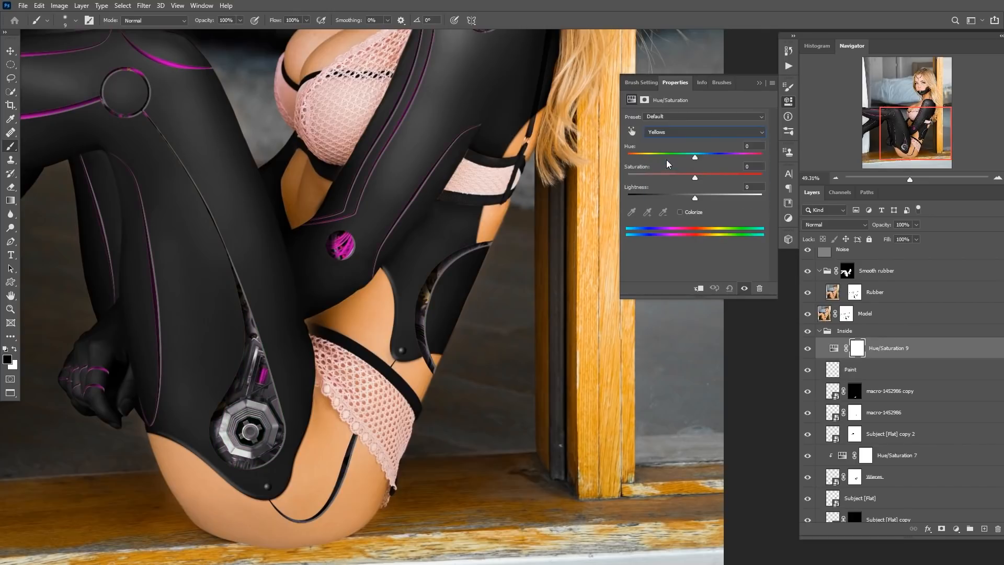
left_click_drag(695, 158, 740, 179)
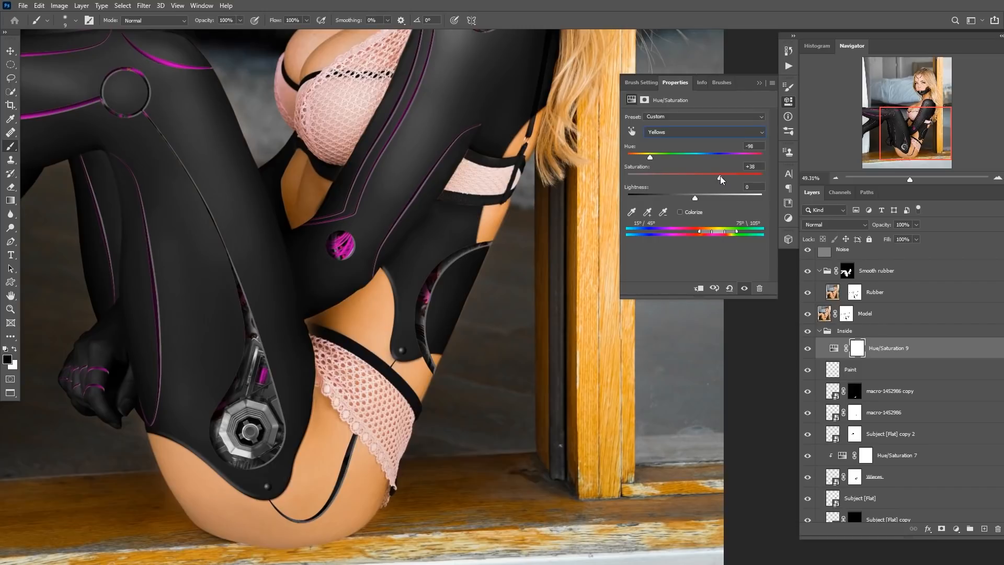
left_click(759, 83)
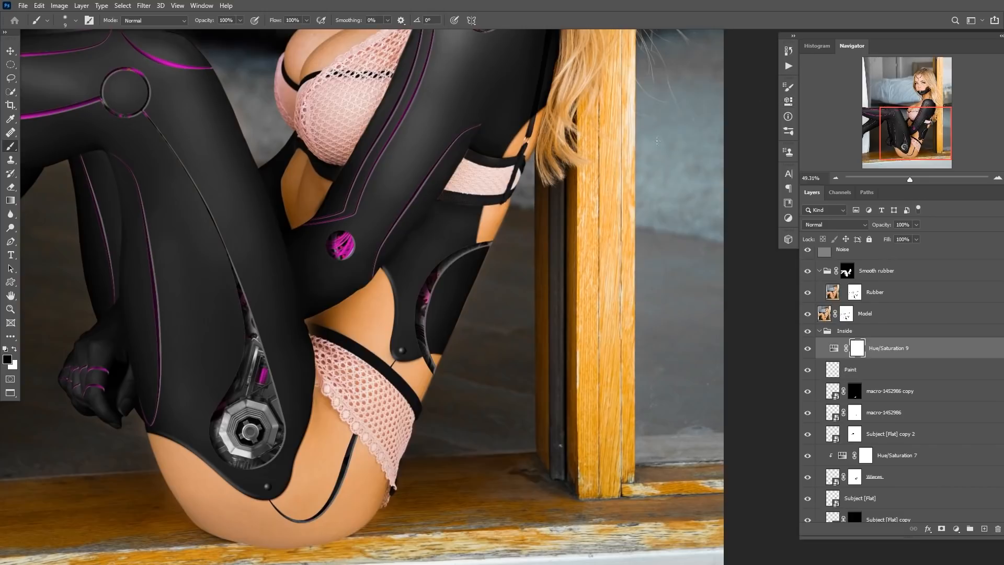
Fit the image on screen, collapse the Inside group, and show the Glass cover and Reflection layers again.
key("ctrl+0")
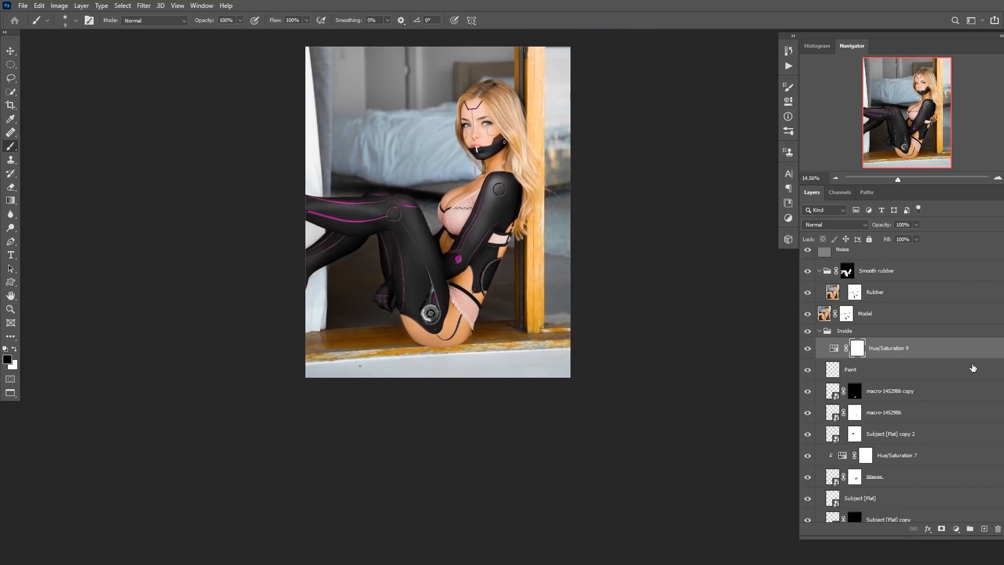
left_click(820, 331)
scroll(823, 332, "up", 4)
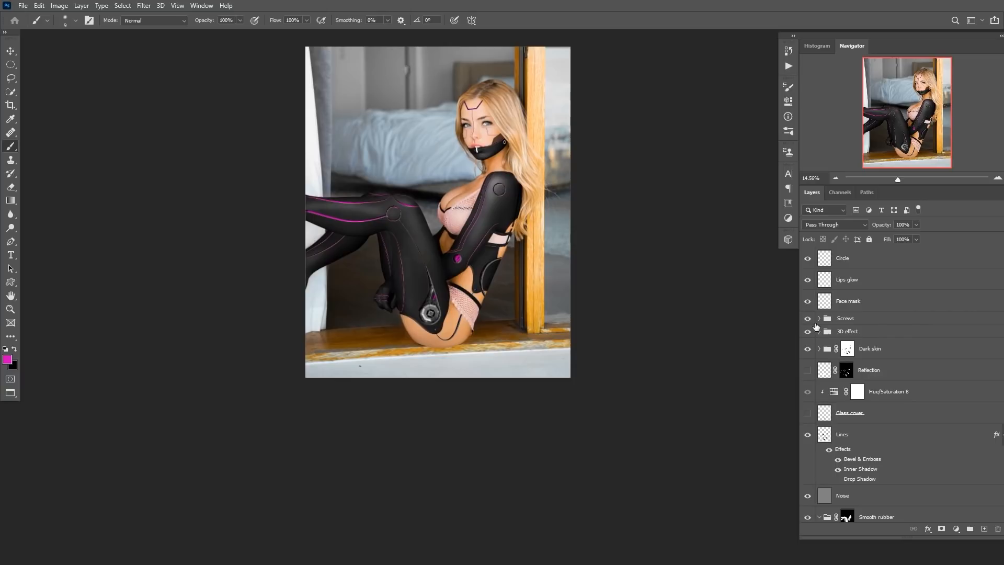
left_click(809, 414)
left_click(806, 370)
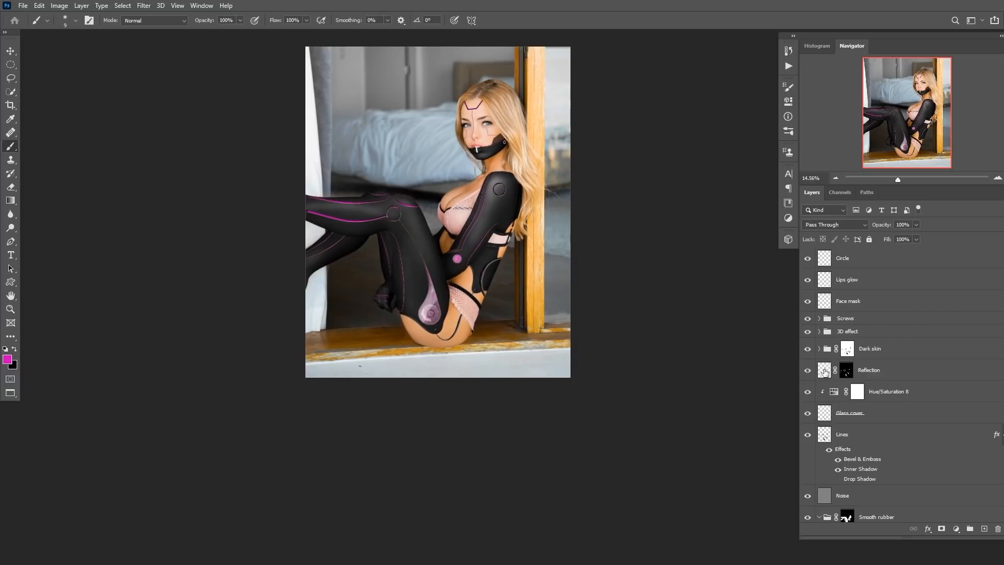
Group the Reflection, its Hue/Saturation adjustment and the Glass cover layers into a group named Glass.
left_click(826, 380)
left_click(828, 415, "shift")
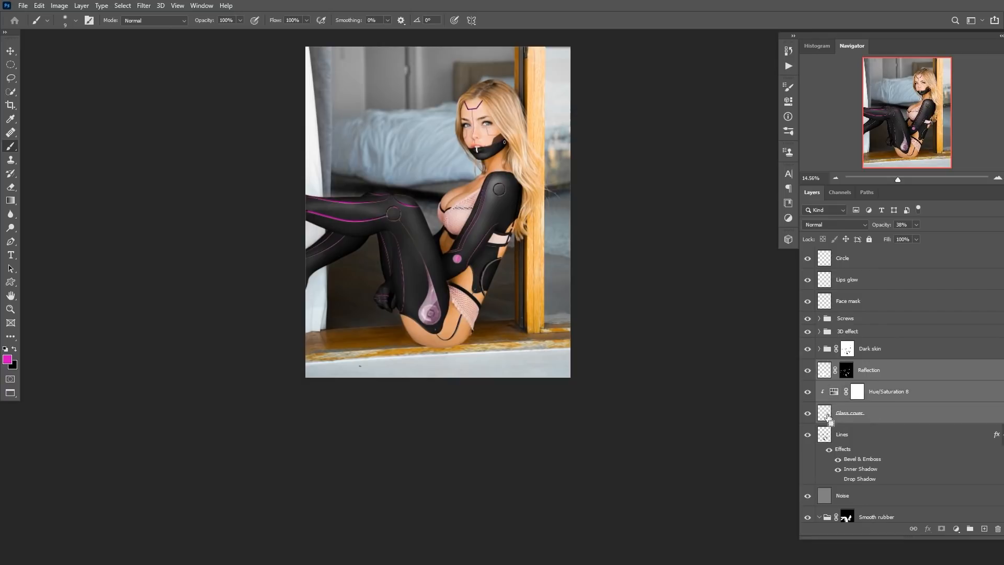
key("ctrl+g")
double_click(842, 364)
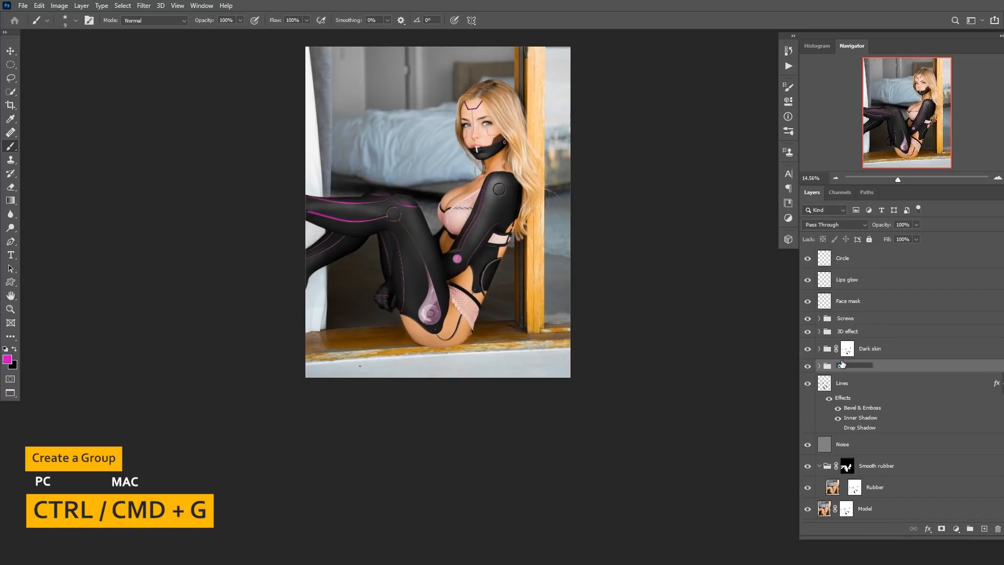
type("Glass")
key("Return")
Zoom and pan around the image to inspect the suit, gear openings and face.
scroll(481, 252, "up", 4)
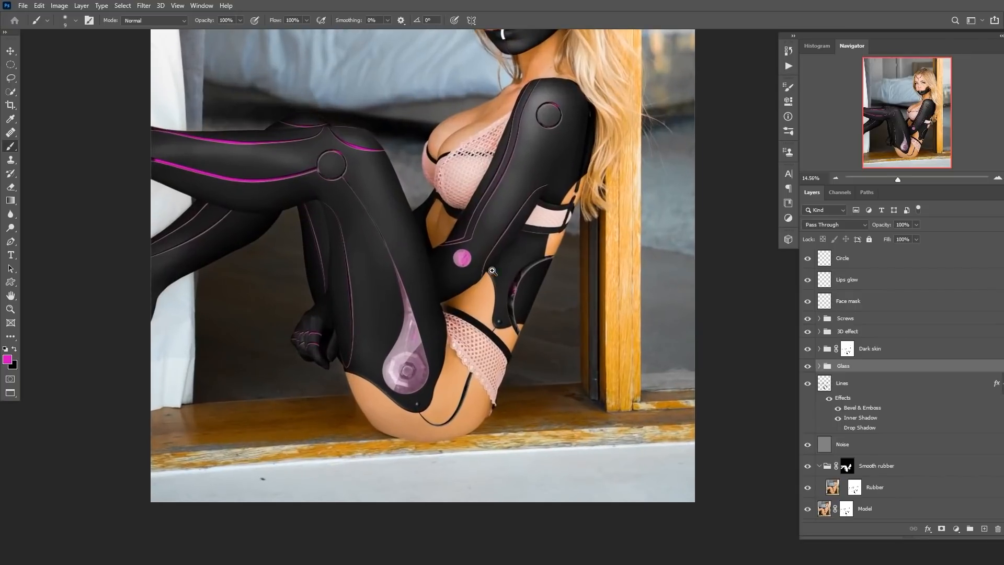
left_click_drag(521, 253, 508, 283)
left_click_drag(505, 219, 488, 260)
left_click_drag(483, 195, 478, 282)
scroll(497, 202, "up", 6)
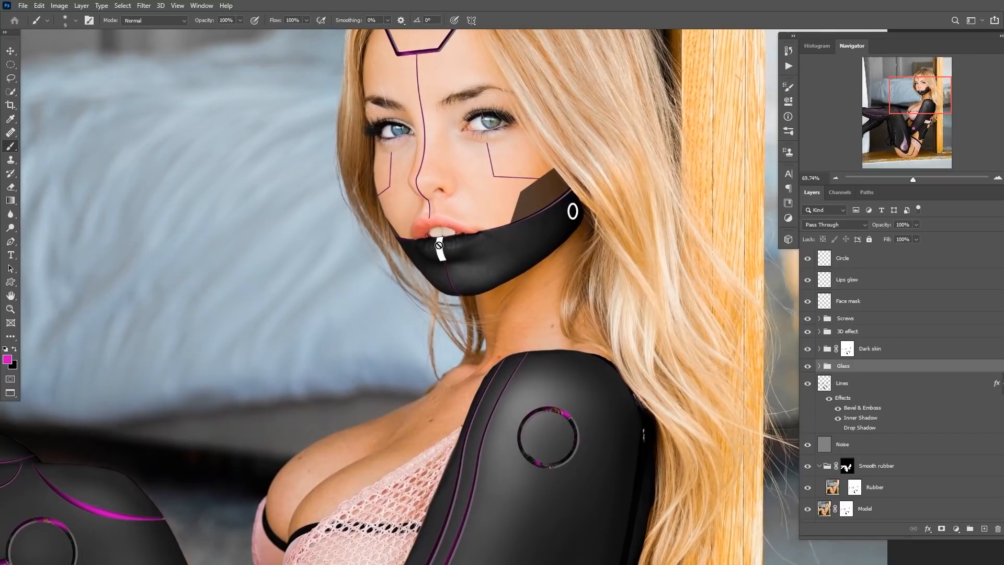
scroll(496, 281, "down", 3)
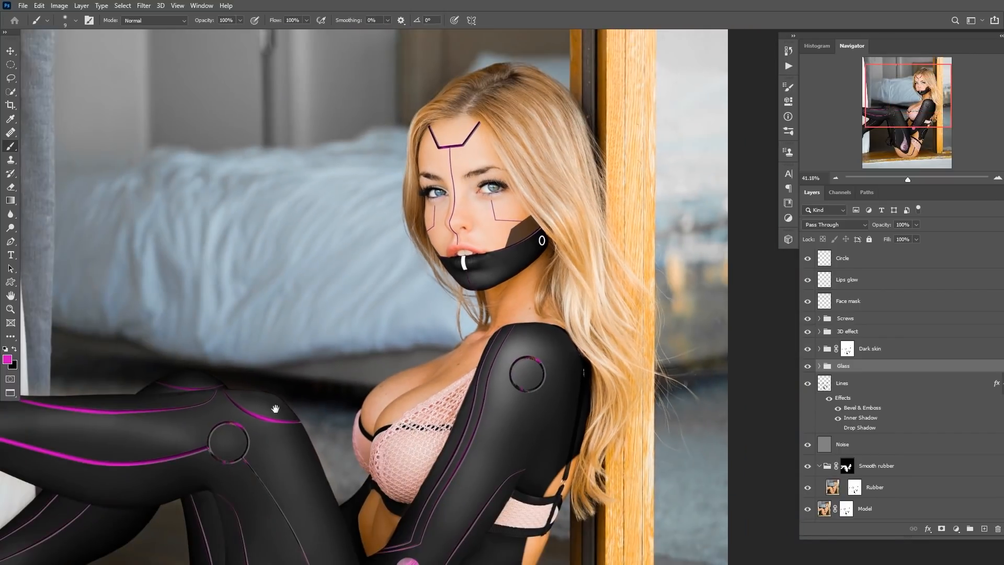
scroll(457, 310, "down", 4)
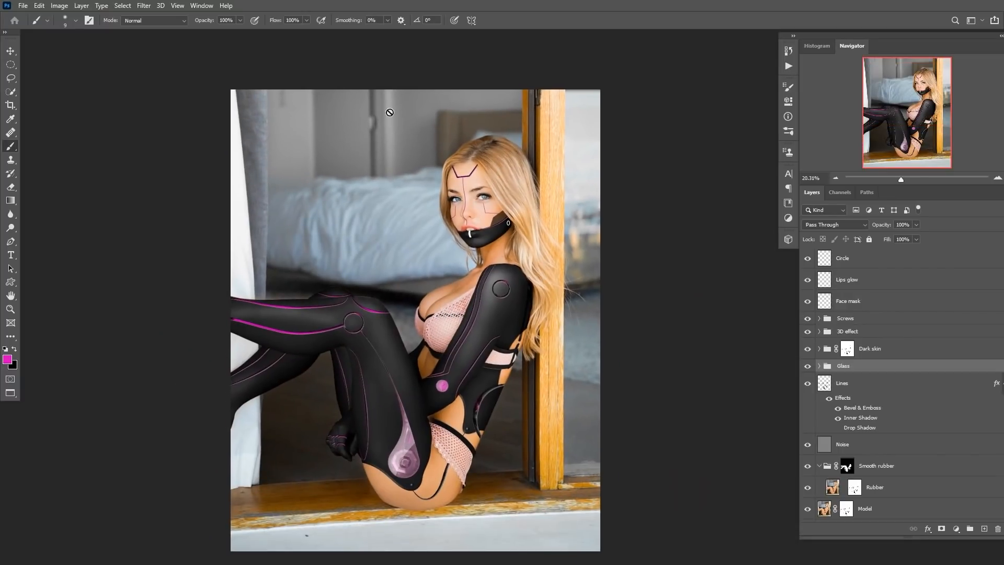
Open the Oniric extension panel and move it beside the canvas.
left_click(208, 7)
mouse_move(217, 53)
left_click(321, 76)
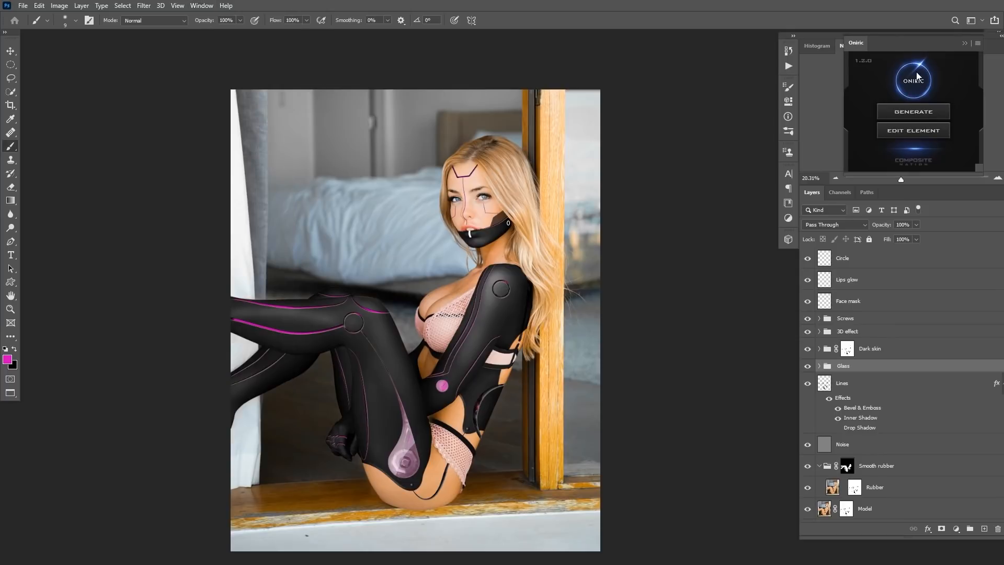
left_click_drag(912, 43, 705, 69)
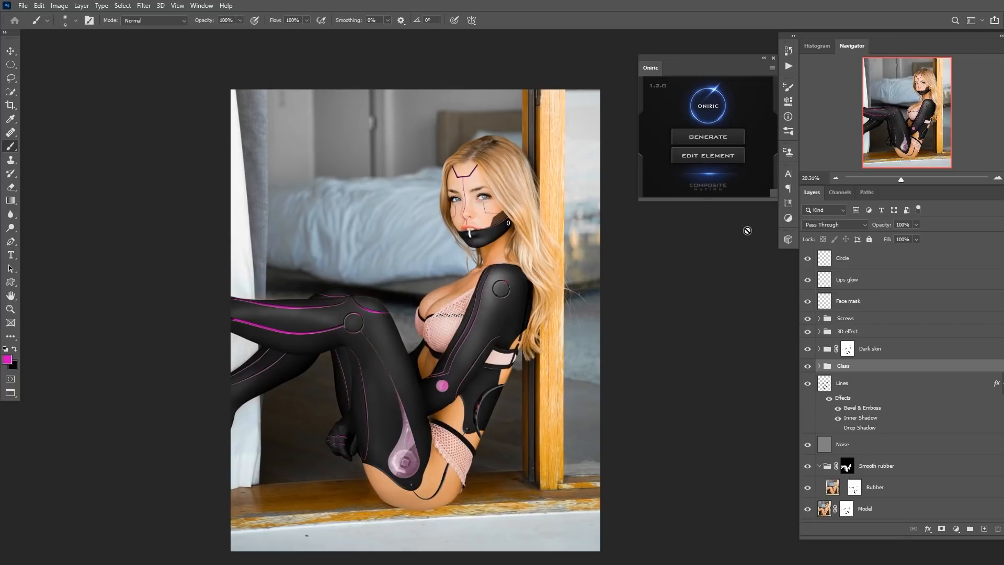
left_click(765, 63)
left_click(643, 64)
Hide the Glow group to compare the image without the glowing details.
mouse_move(487, 301)
left_mouse_down()
mouse_move(520, 307)
mouse_move(501, 313)
left_mouse_up()
left_click_drag(457, 372, 444, 316)
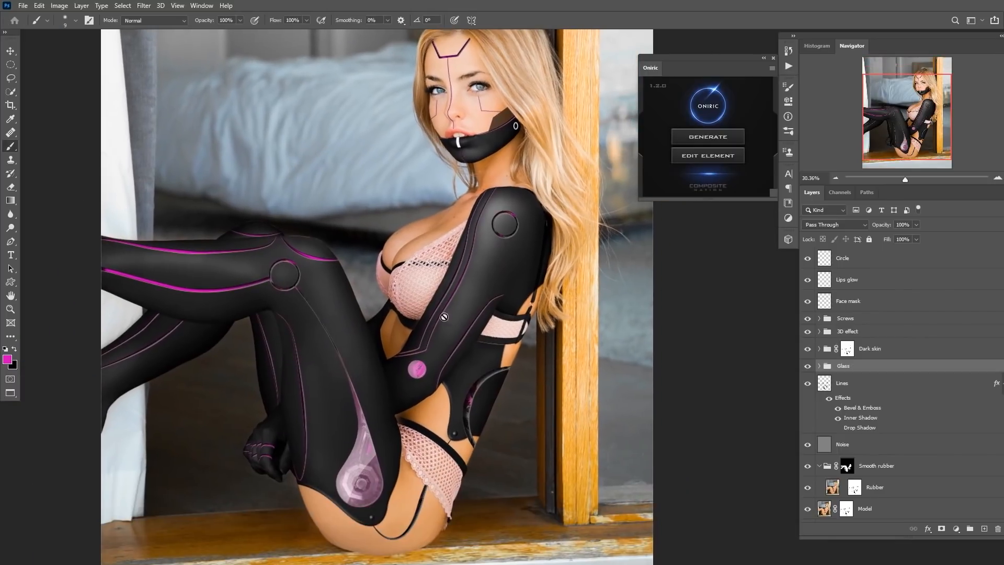
left_click_drag(402, 373, 405, 339)
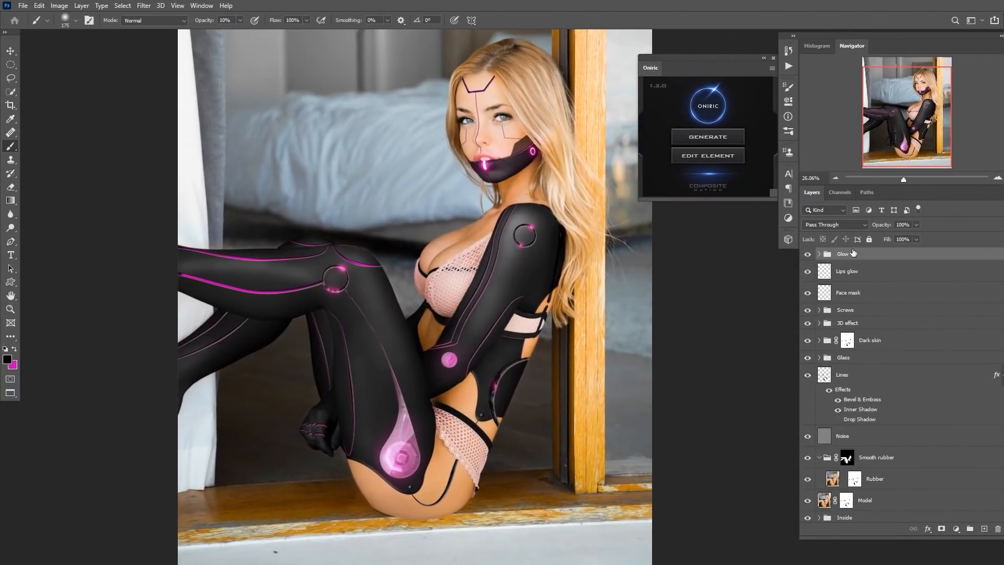
left_click(808, 254)
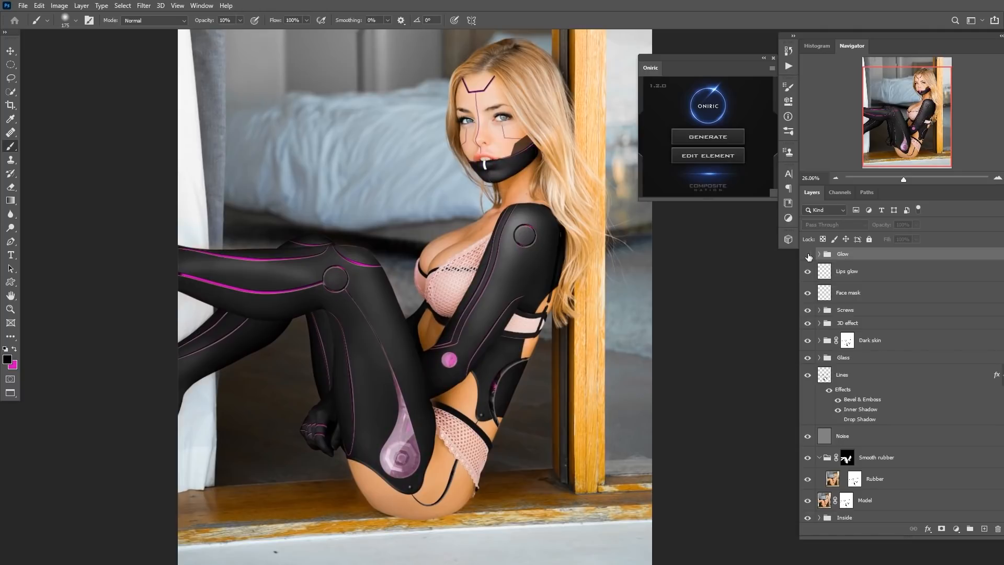
Show and expand the Glow group, toggling the Oniric element layer's visibility to compare the glow.
left_click(808, 255)
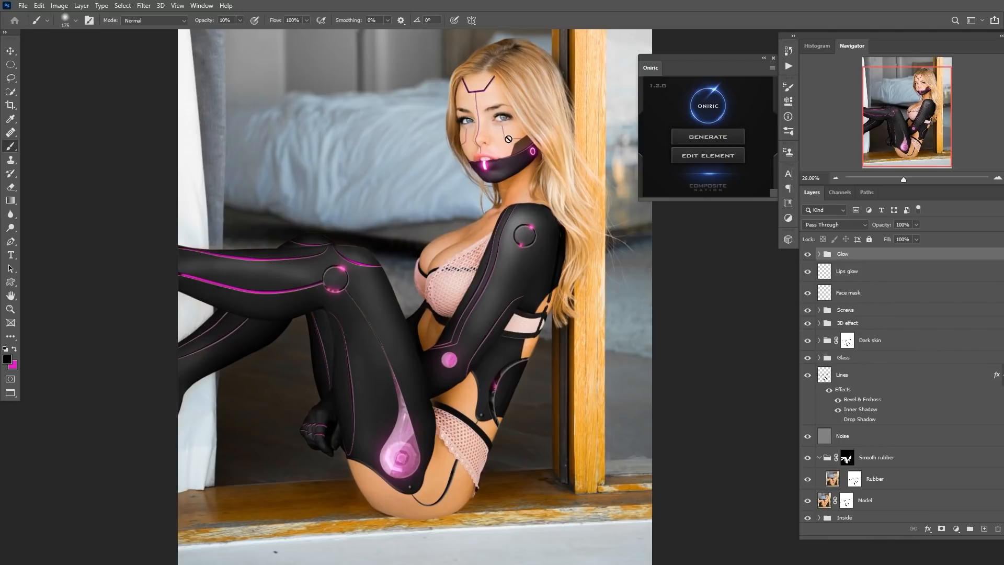
left_click(819, 255)
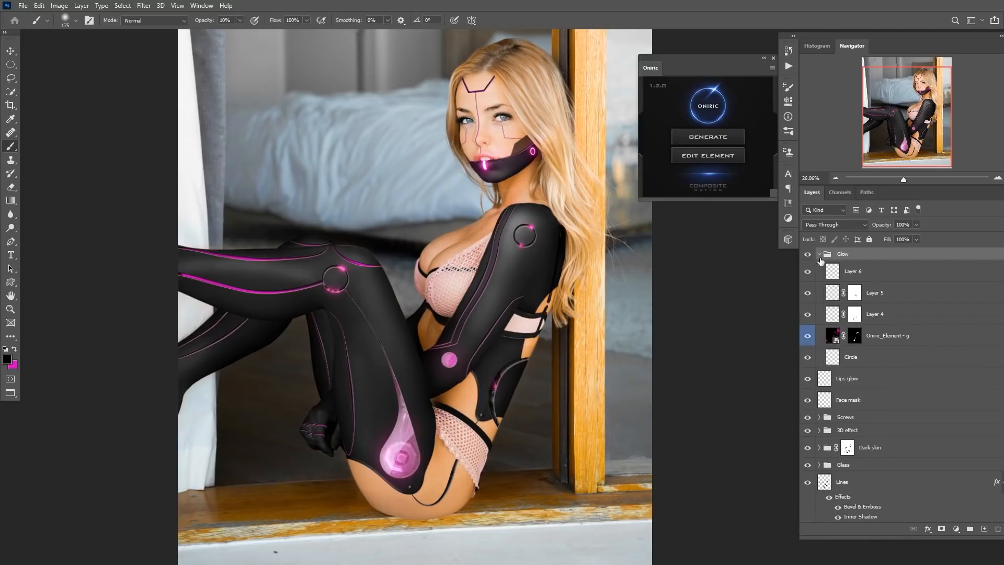
left_click(835, 338)
left_click(810, 340)
left_click(809, 339)
left_click_drag(527, 156, 588, 184)
left_click(808, 336)
left_click(808, 336)
left_click(809, 336)
left_click(812, 336)
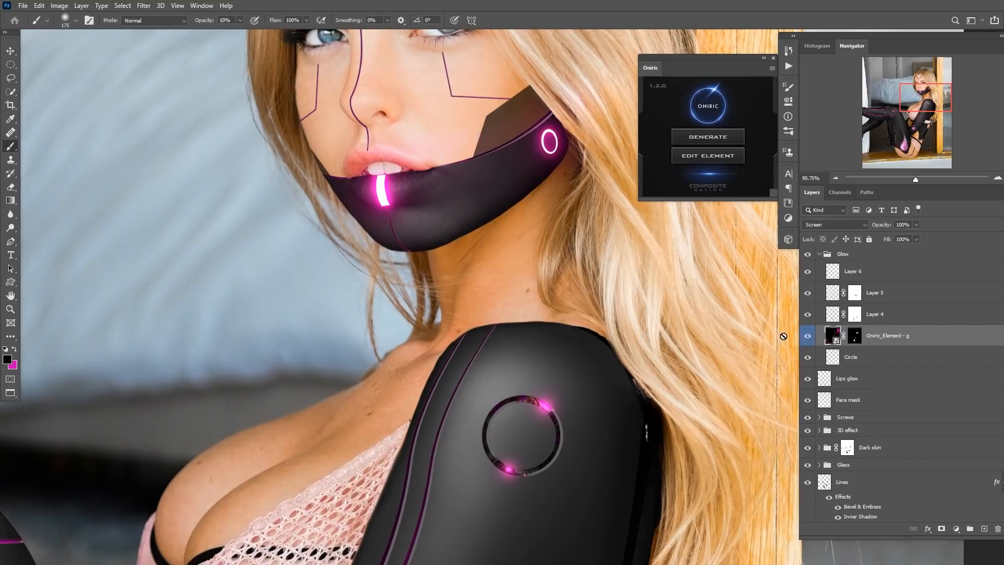
Set Layer 6's blend mode in the Glow group to Linear Dodge (Add).
left_click_drag(609, 317, 517, 286)
left_click_drag(569, 265, 609, 282)
left_click_drag(572, 341, 537, 258)
left_click(832, 318)
left_click(839, 274, "shift")
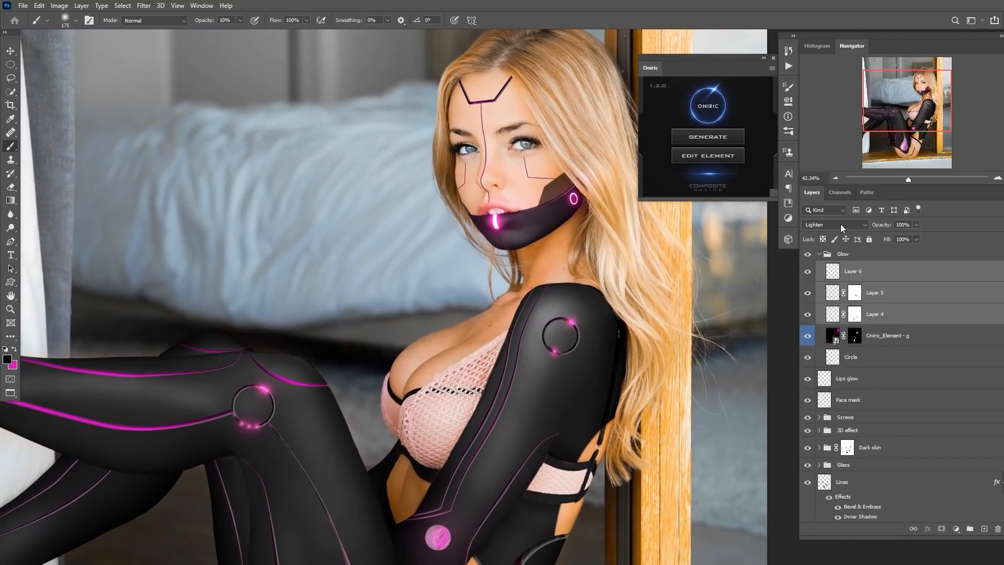
left_click(836, 313)
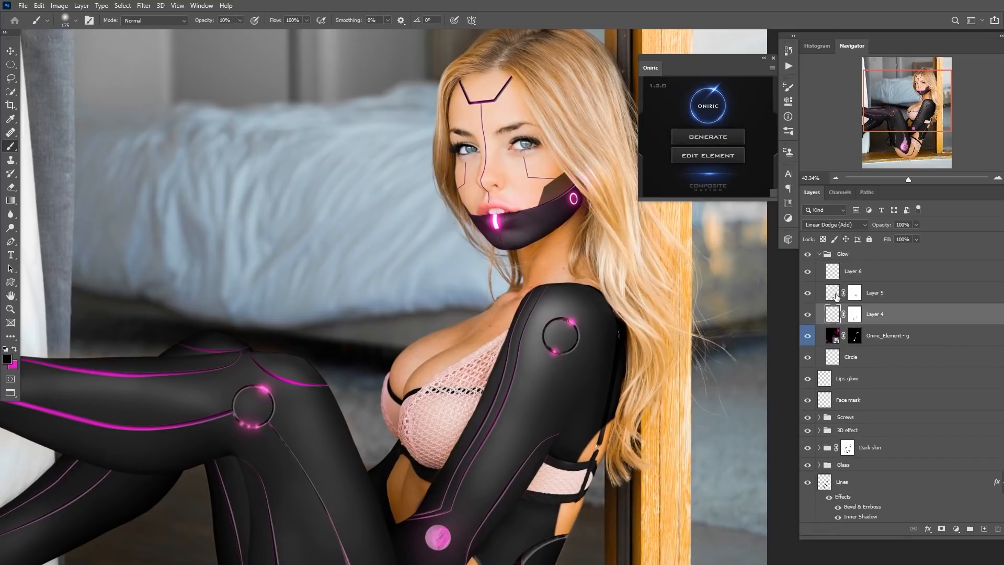
left_click(836, 295)
left_click(837, 272)
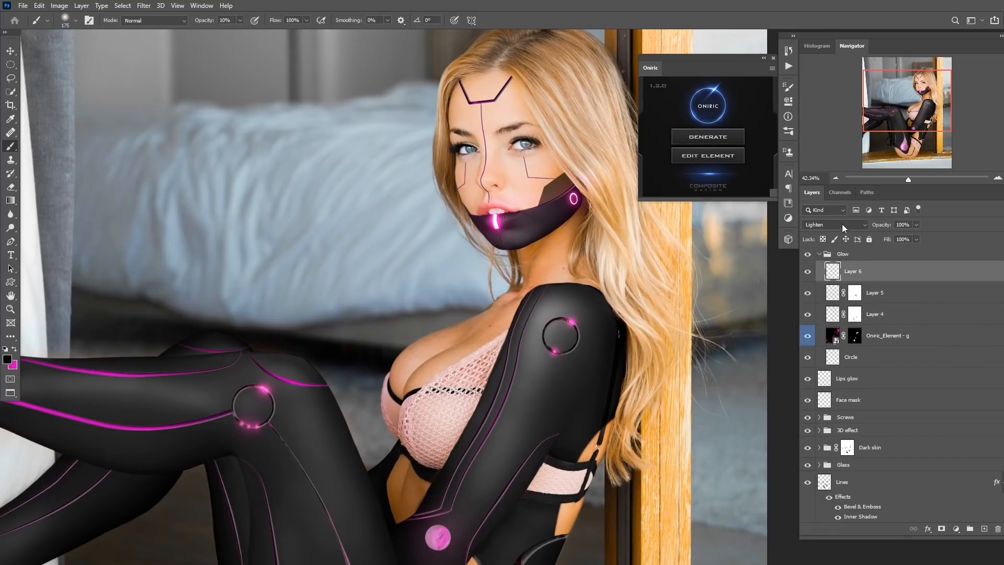
left_click(842, 224)
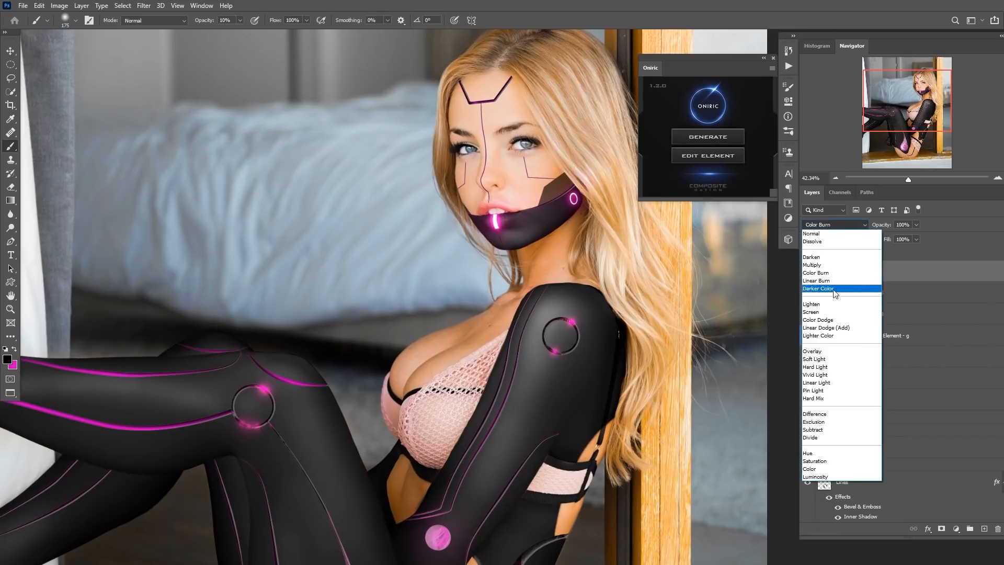
left_click(832, 329)
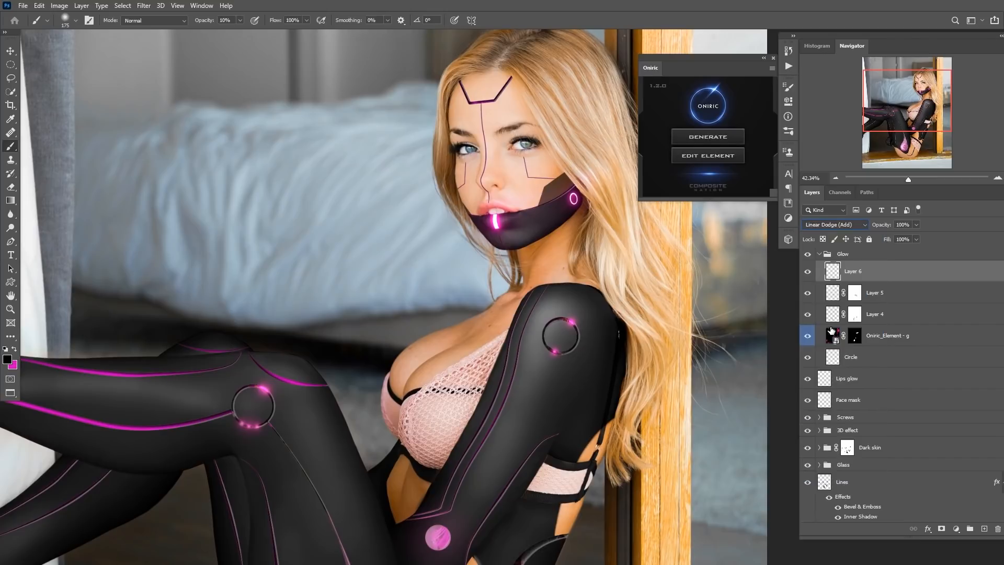
Toggle the visibility of the glow layers to compare the suit with and without them.
scroll(539, 353, "down", 3)
scroll(540, 353, "up", 1)
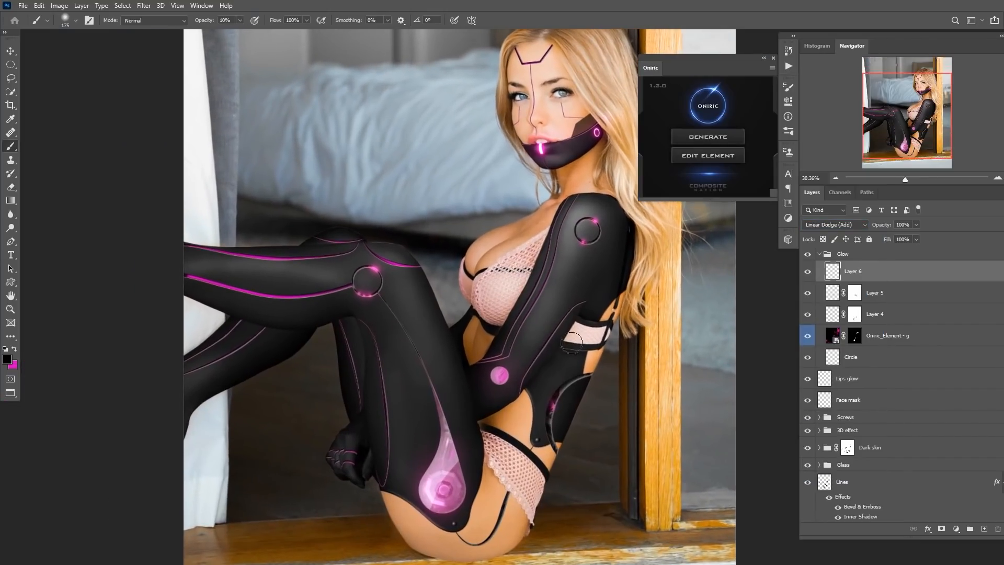
left_click(832, 315)
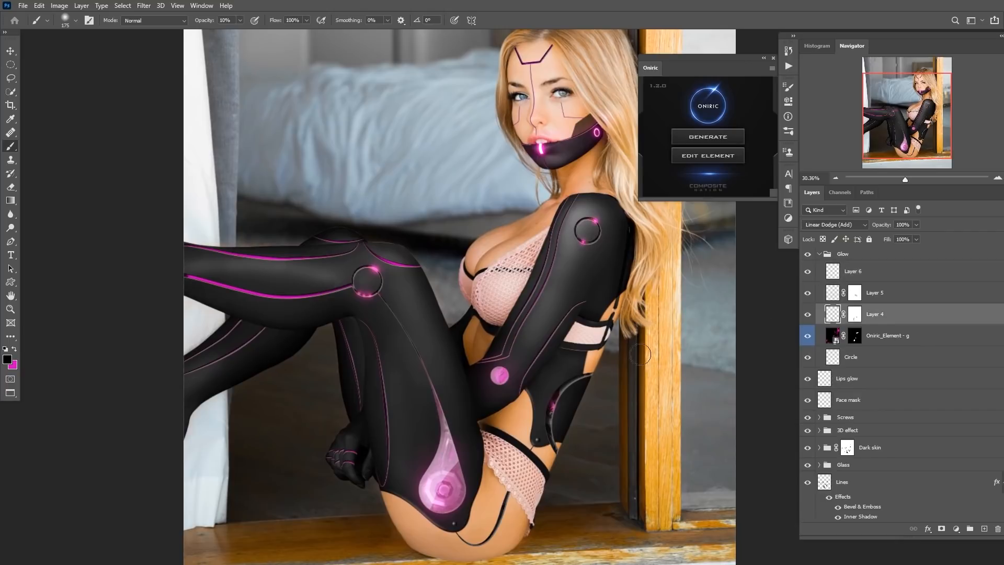
left_click_drag(809, 275, 809, 310)
left_click(808, 313)
left_click(808, 314)
left_click(808, 313)
left_click(809, 313)
left_click_drag(810, 270, 808, 294)
left_click_drag(807, 273, 808, 314)
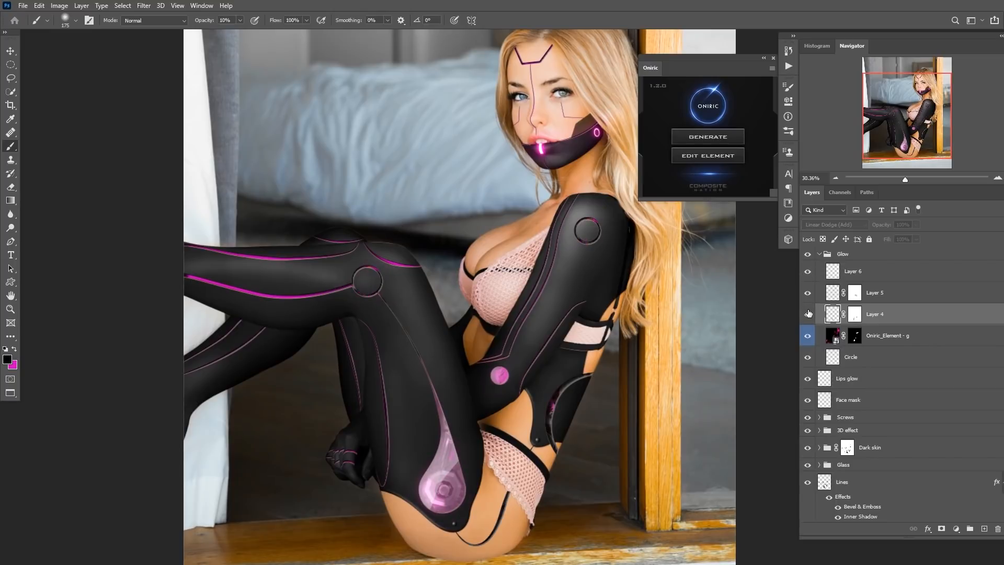
Close the Oniric extension panel.
left_click_drag(571, 376, 546, 397)
left_click_drag(596, 348, 532, 359)
left_click_drag(534, 358, 538, 359)
left_click(764, 59)
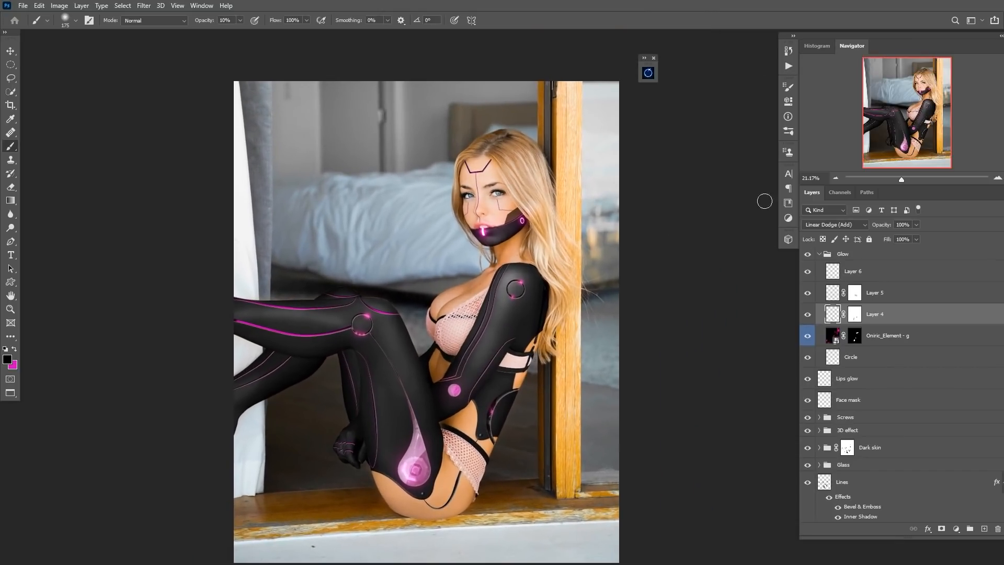
left_click(653, 58)
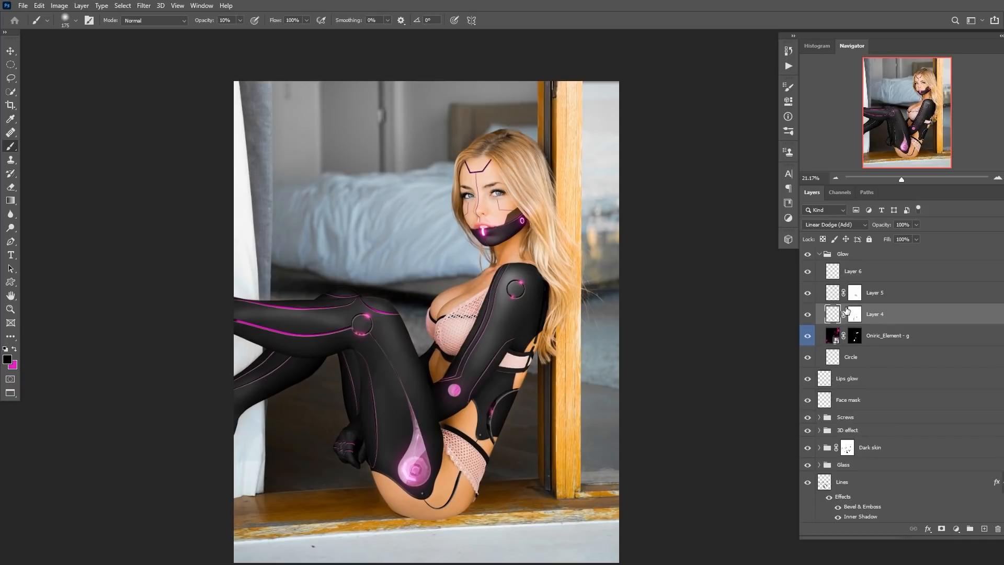
Add an Exposure adjustment layer at the top of the stack and set its exposure to -1.79.
scroll(855, 321, "down", 5)
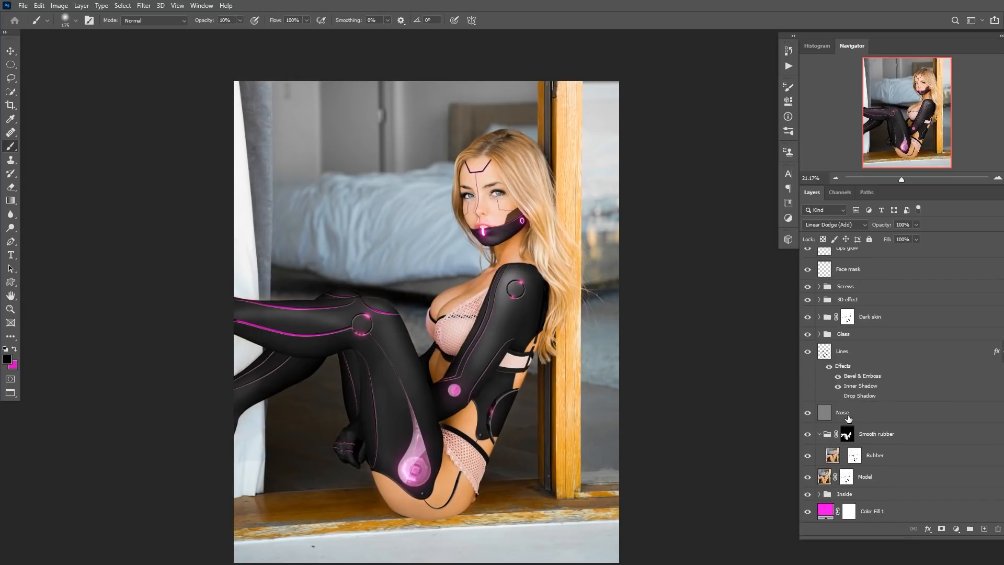
left_click(832, 414)
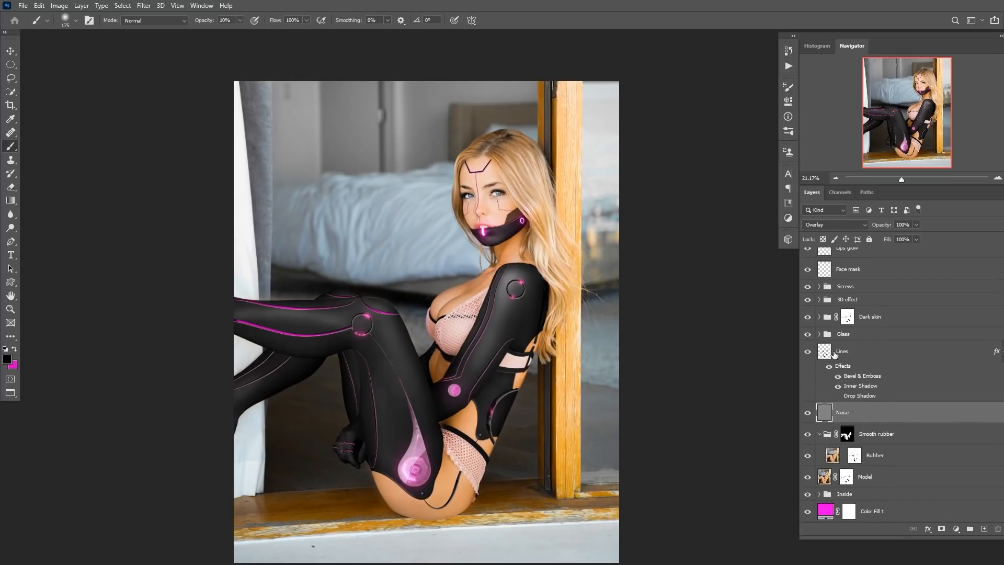
left_click(834, 354)
left_click(955, 528)
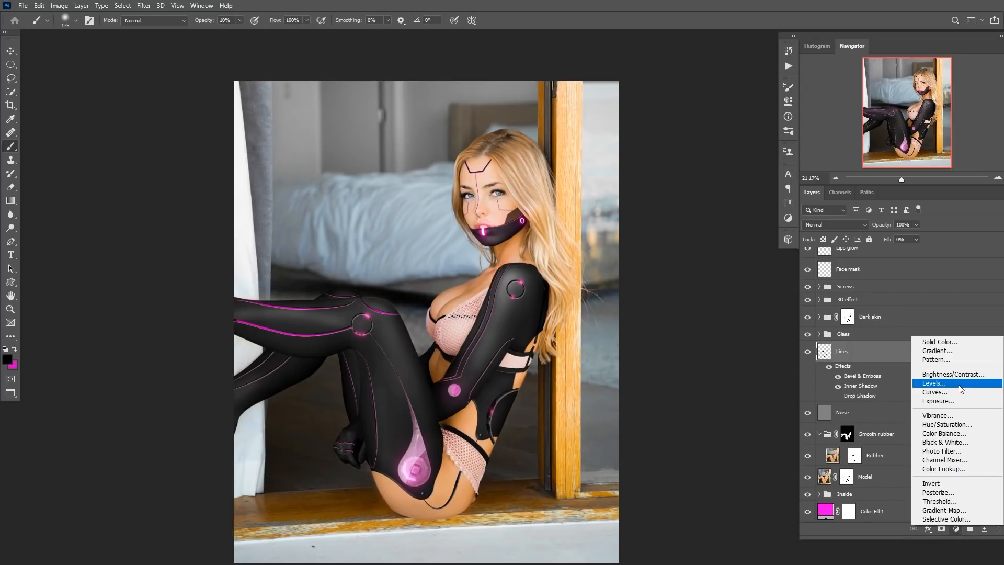
left_click(950, 401)
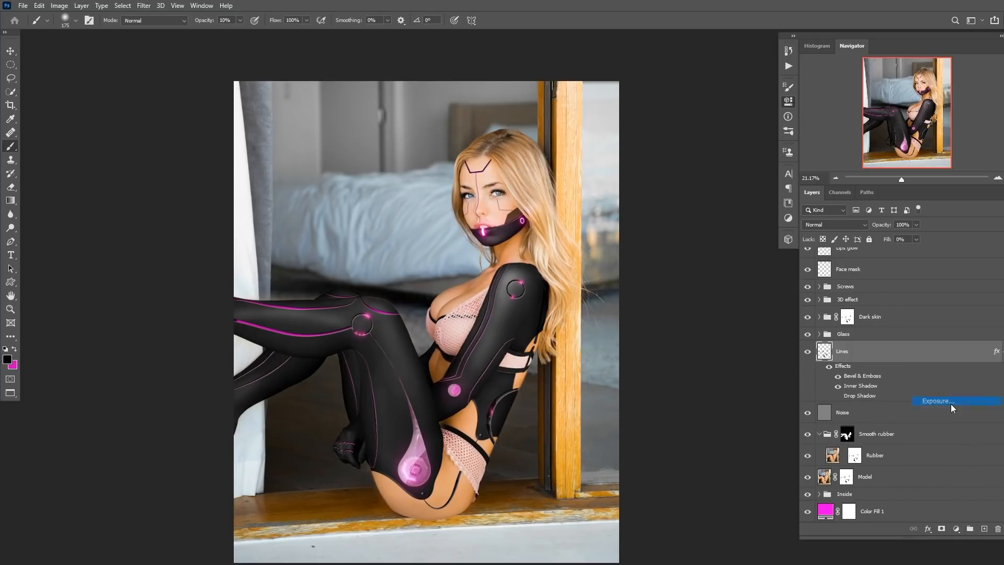
left_click_drag(825, 352, 835, 241)
left_click_drag(696, 143, 676, 143)
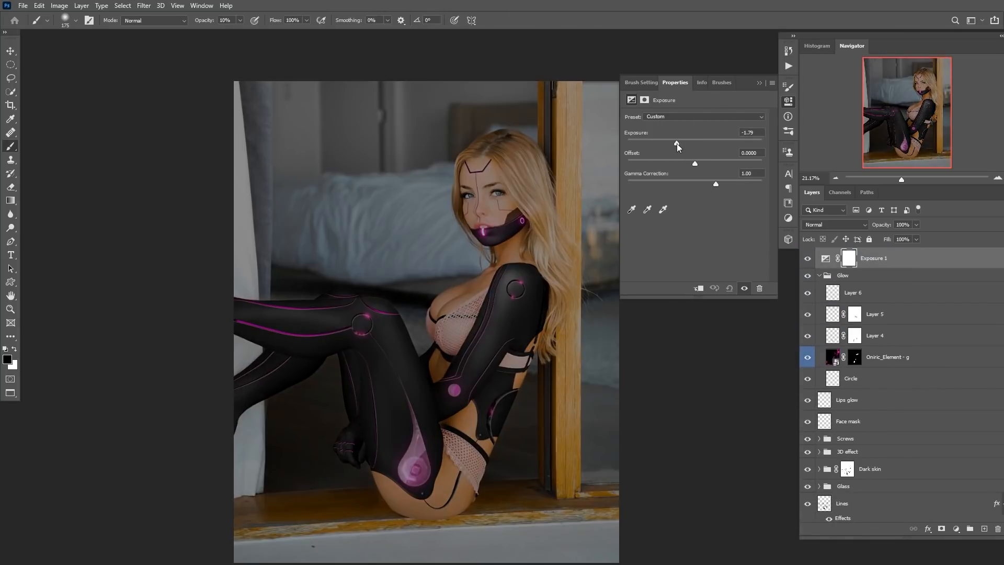
Invert the Exposure layer's mask and paint white over the room background to darken it.
left_click(760, 83)
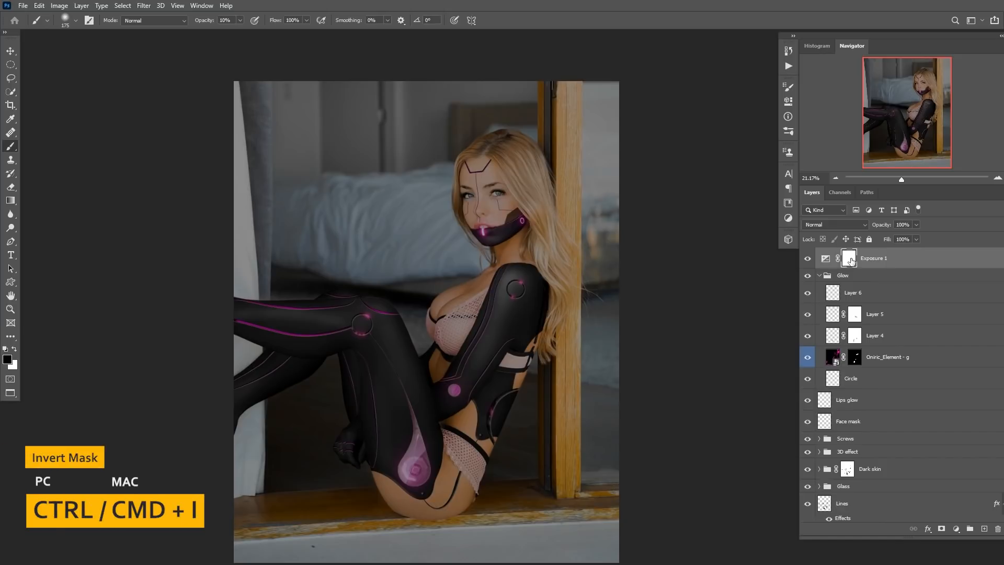
key("ctrl+i")
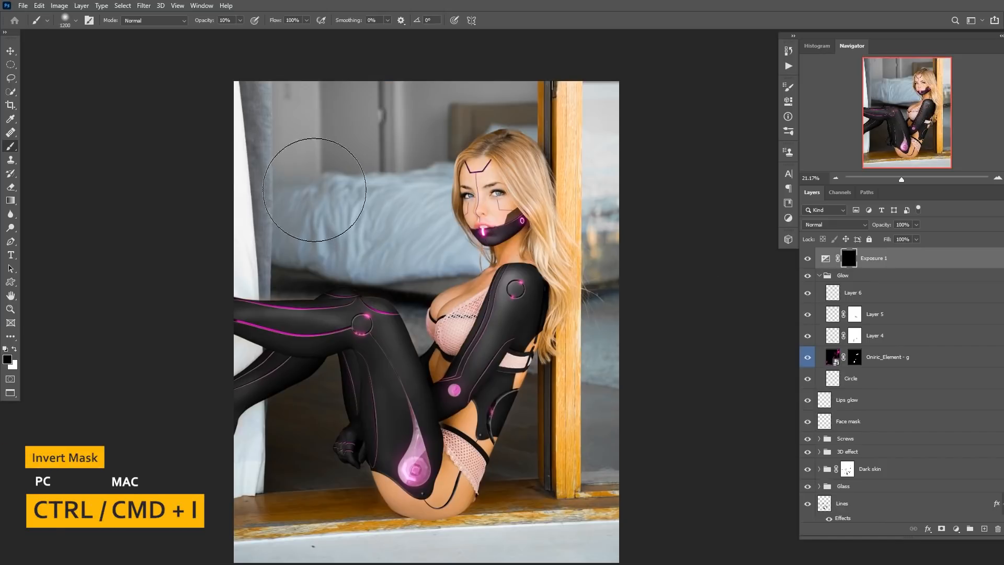
key("x")
mouse_move(270, 163)
left_mouse_down()
mouse_move(381, 225)
mouse_move(426, 86)
left_mouse_up()
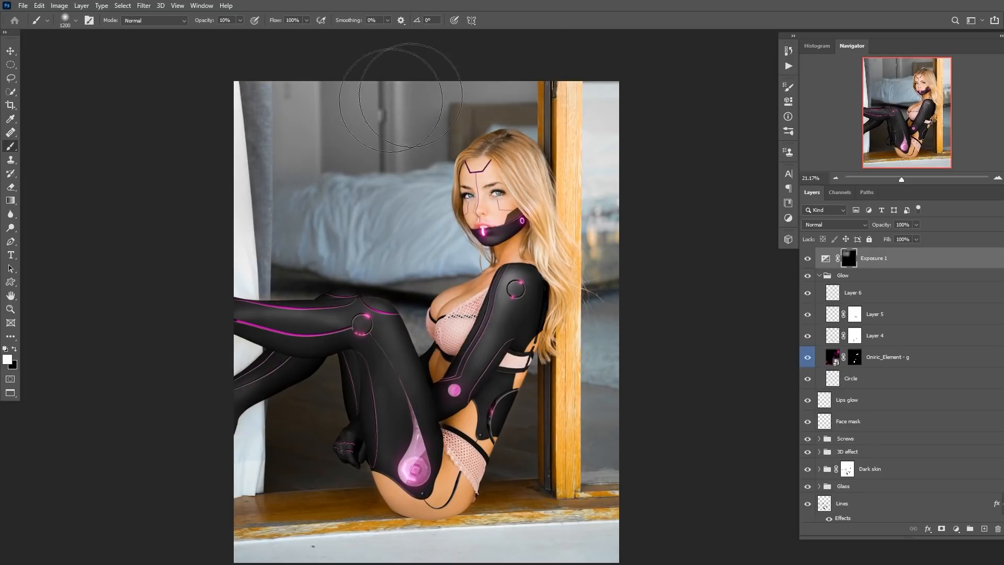
mouse_move(359, 91)
left_mouse_down()
mouse_move(264, 191)
mouse_move(332, 220)
mouse_move(405, 207)
mouse_move(355, 230)
left_mouse_up()
left_click_drag(600, 100, 596, 209)
left_click_drag(452, 251, 381, 254)
left_click_drag(375, 201, 475, 222)
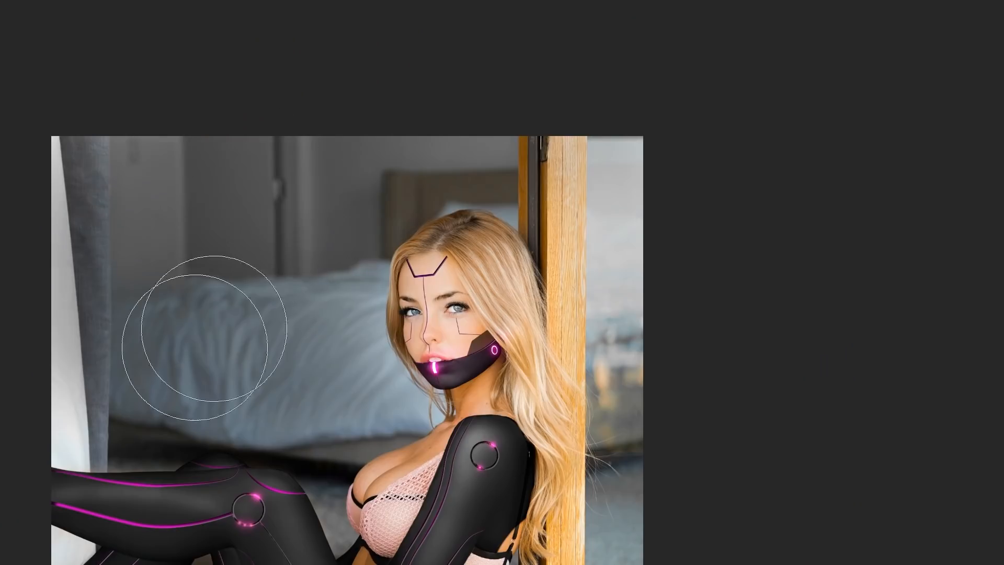
left_click_drag(447, 269, 500, 242)
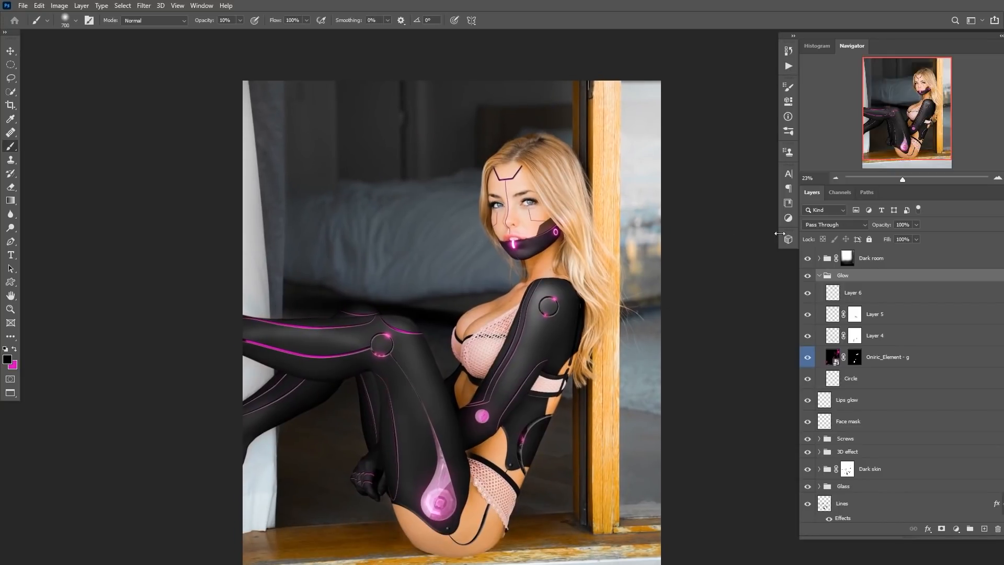
Expand the Dark room group and inspect its Exposure settings and group mask.
left_click(819, 258)
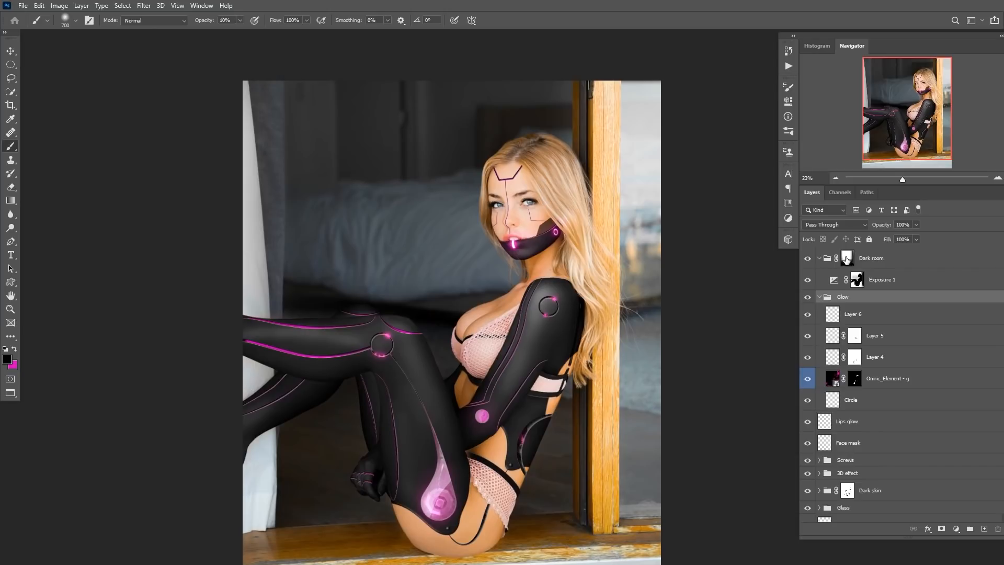
left_click(847, 259)
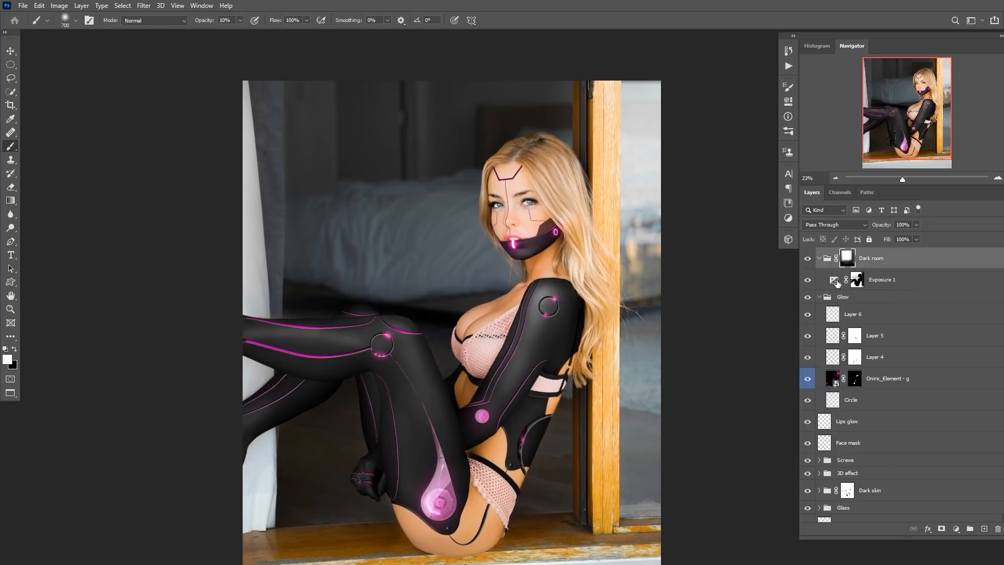
double_click(836, 282)
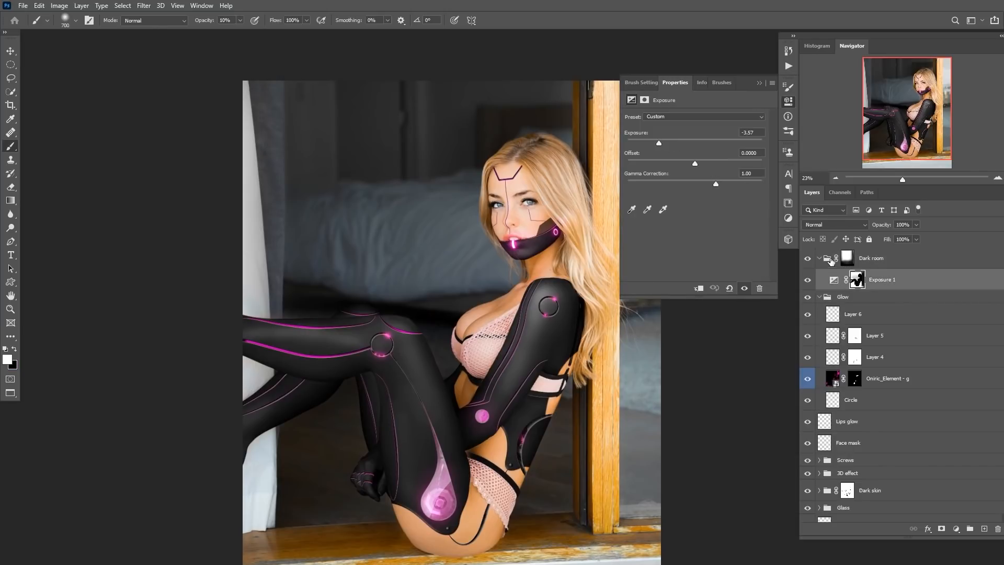
left_click(847, 258)
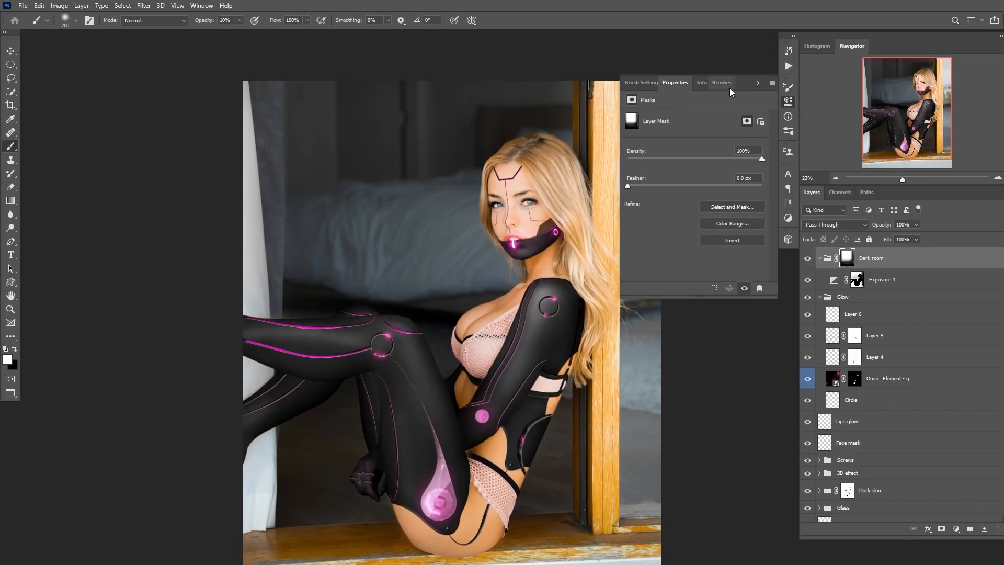
left_click(758, 83)
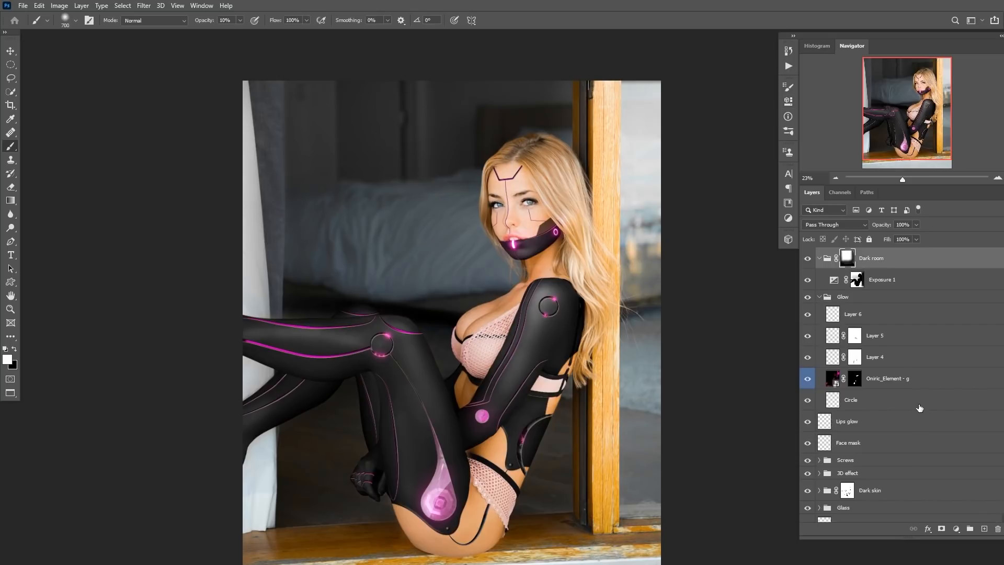
Show only the Model layer and disable its layer mask.
scroll(922, 409, "down", 5)
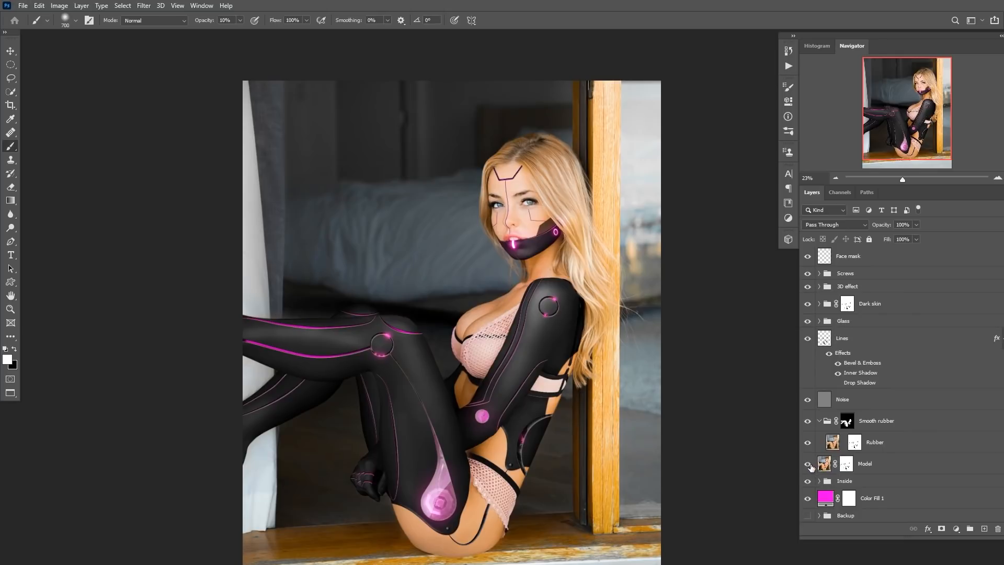
left_click(807, 463, "alt")
left_click(846, 463, "shift")
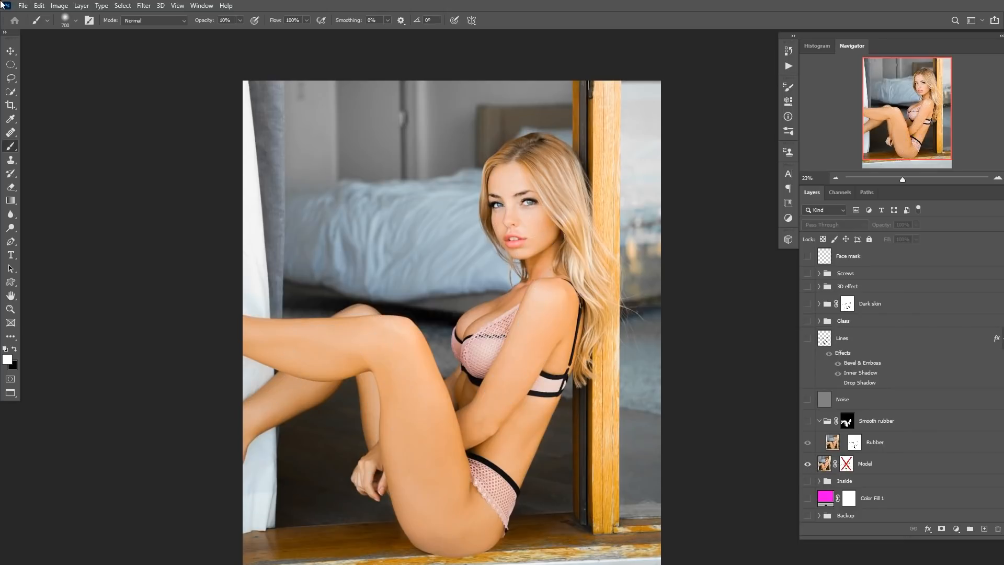
Select the subject on the Model layer with the Quick Selection tool's Select Subject, then deselect.
left_click(14, 93)
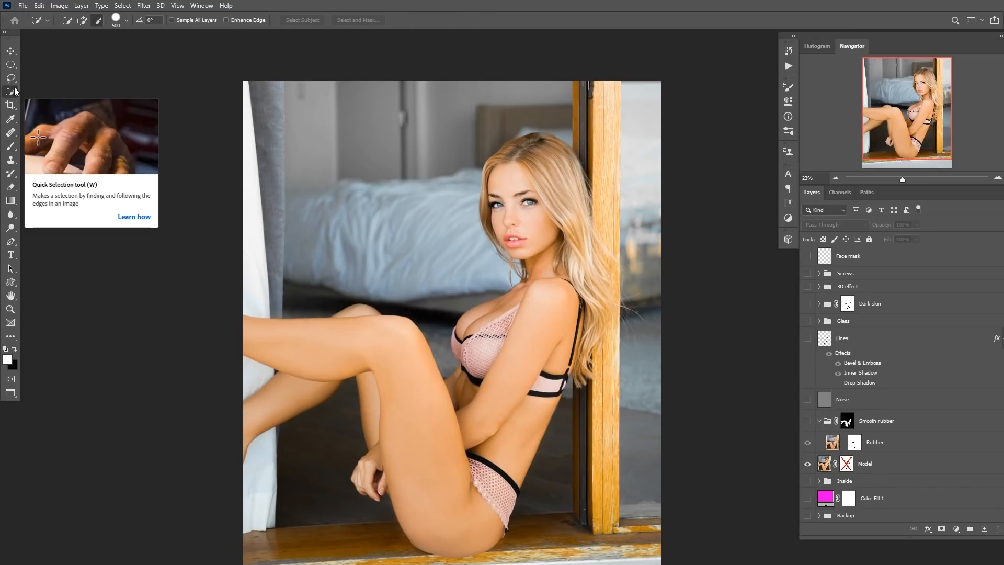
left_click(11, 78)
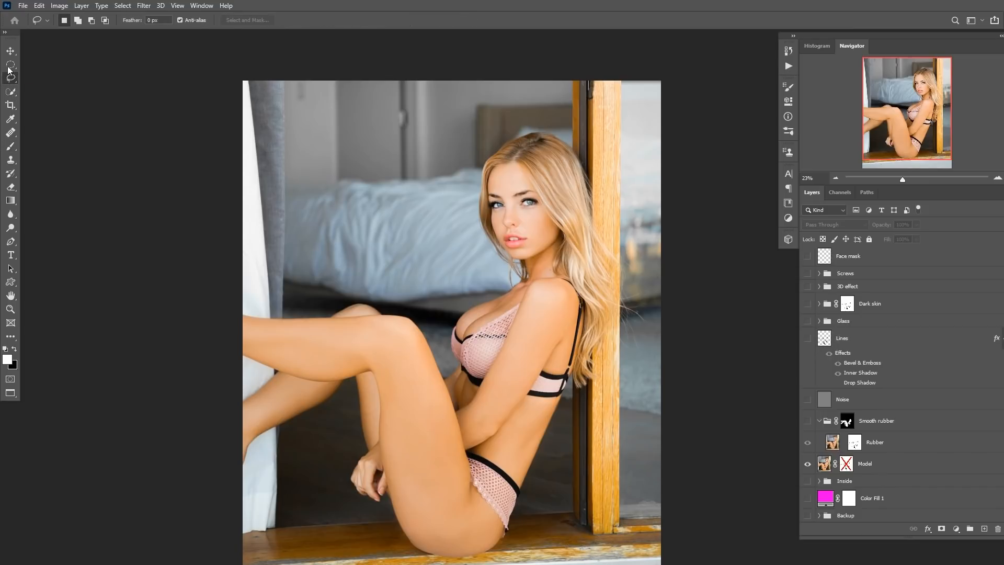
right_click(15, 80)
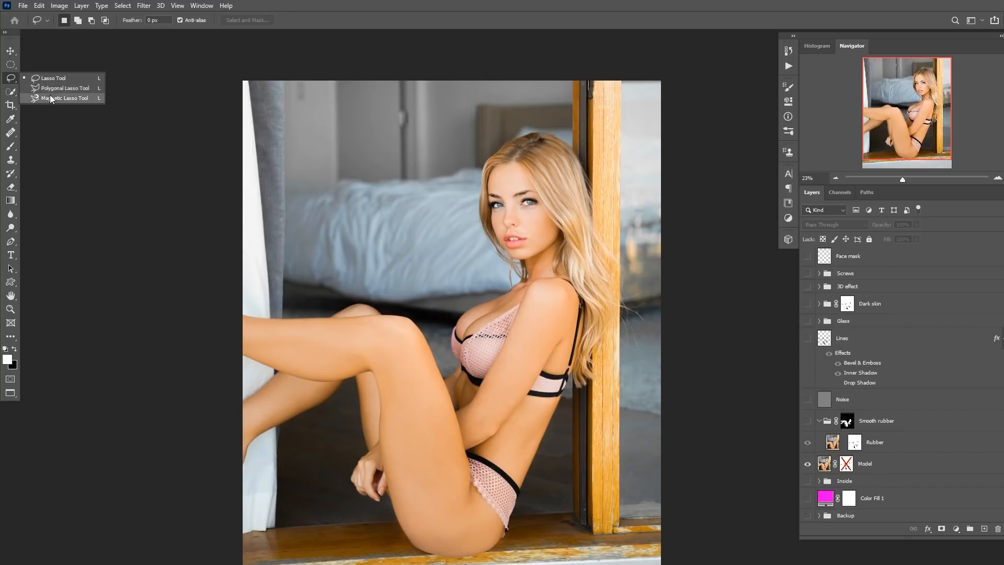
left_click(13, 91)
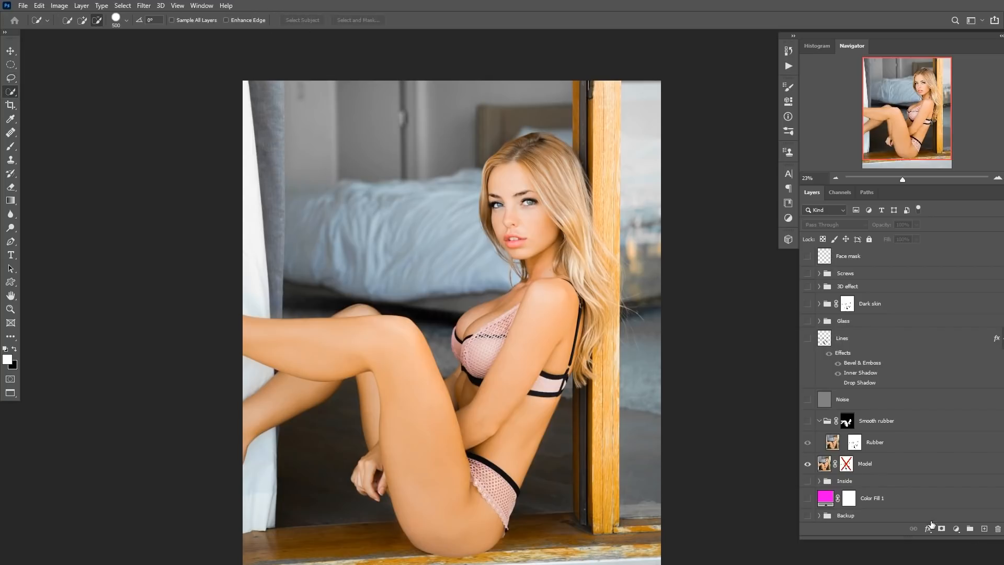
left_click(824, 463)
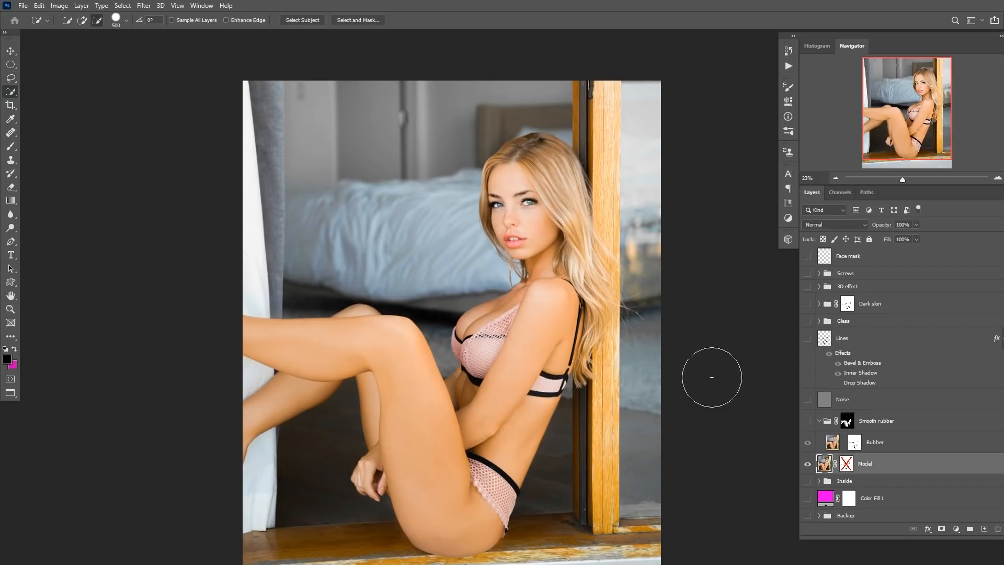
left_click(296, 21)
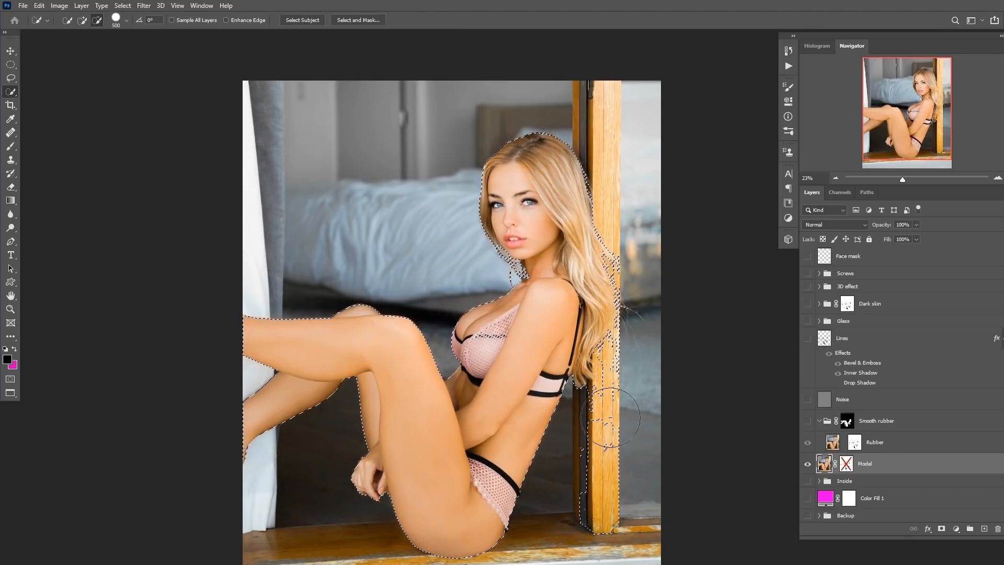
key("ctrl+d")
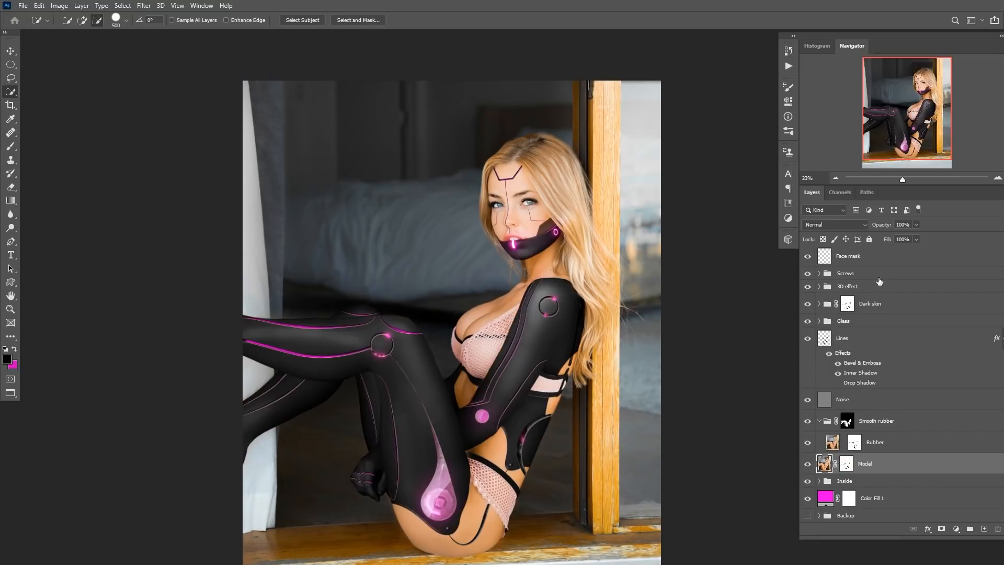
Toggle the Dark room group's visibility to compare the room before and after darkening.
scroll(884, 372, "up", 3)
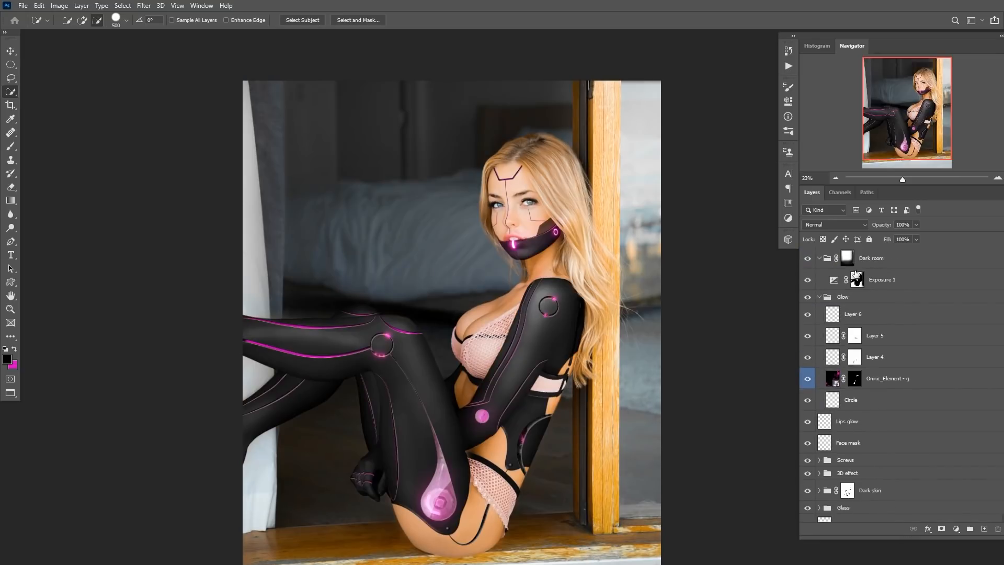
left_click(819, 258)
left_click(808, 258)
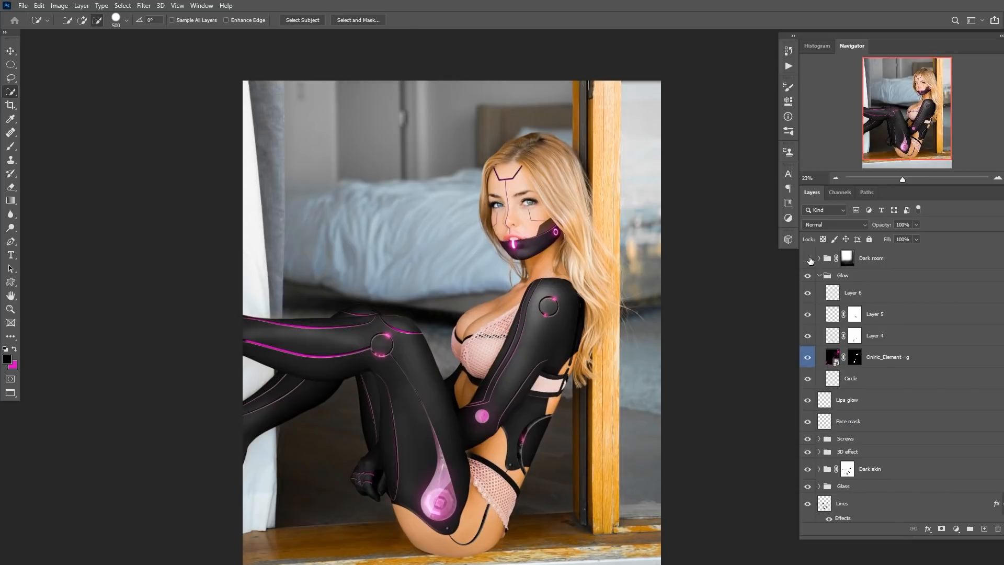
left_click(809, 259)
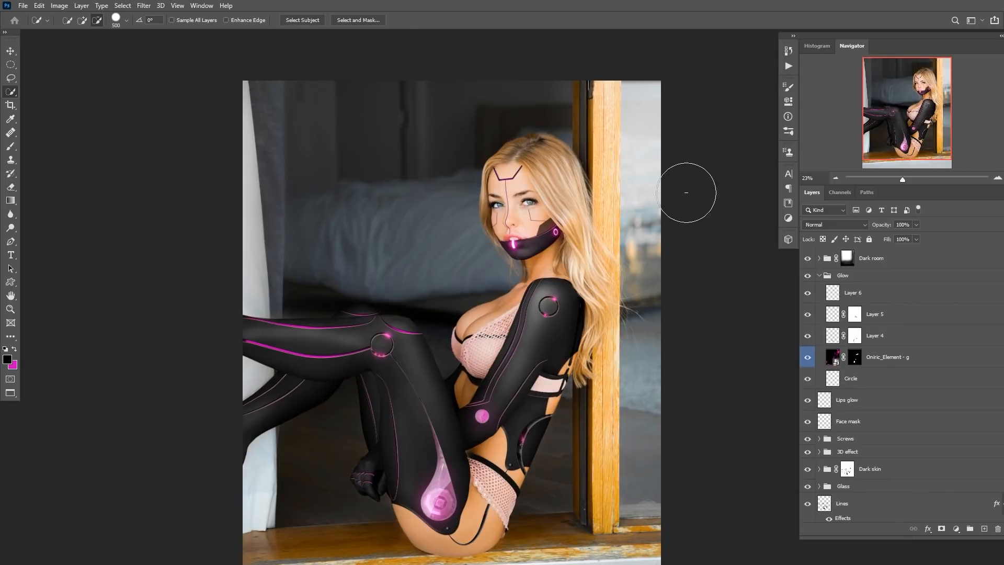
scroll(402, 211, "down", 1)
left_click_drag(402, 210, 442, 193)
left_click(808, 259)
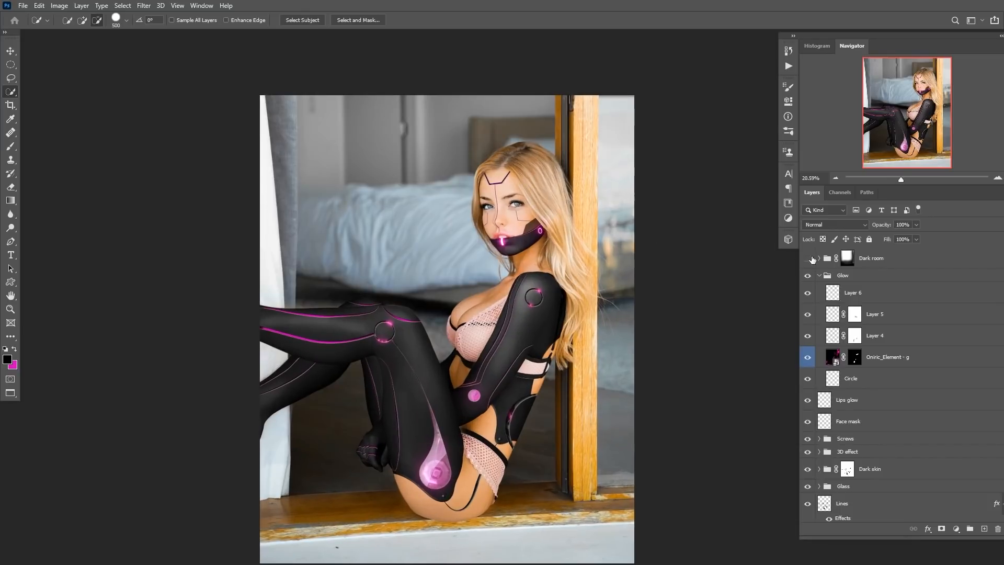
left_click(808, 258)
left_click_drag(521, 261, 504, 263)
left_click_drag(471, 393, 494, 391)
left_click_drag(510, 319, 492, 362)
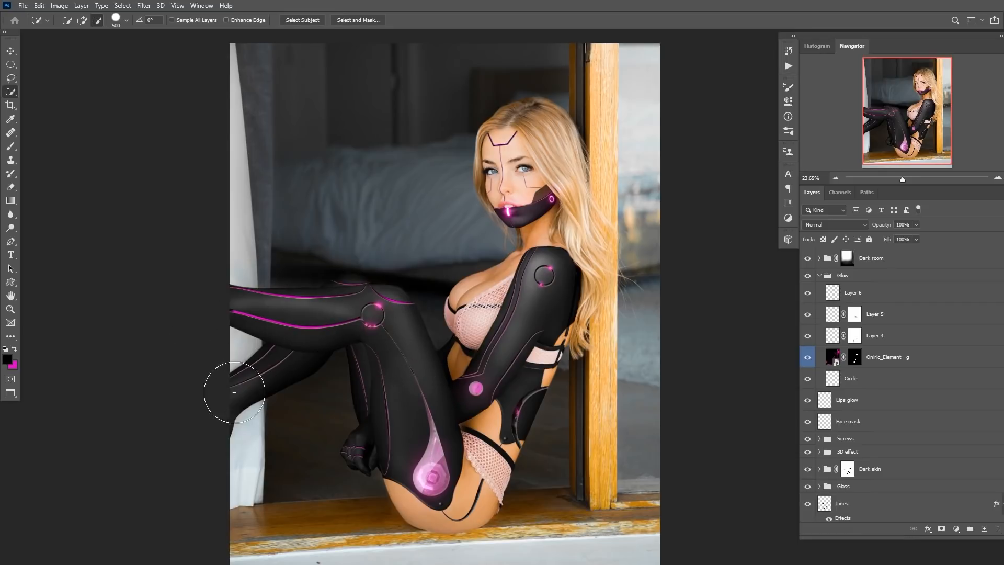
Stamp all visible layers into a new merged layer at the top and open the Camera Raw Filter on it.
left_click(828, 260)
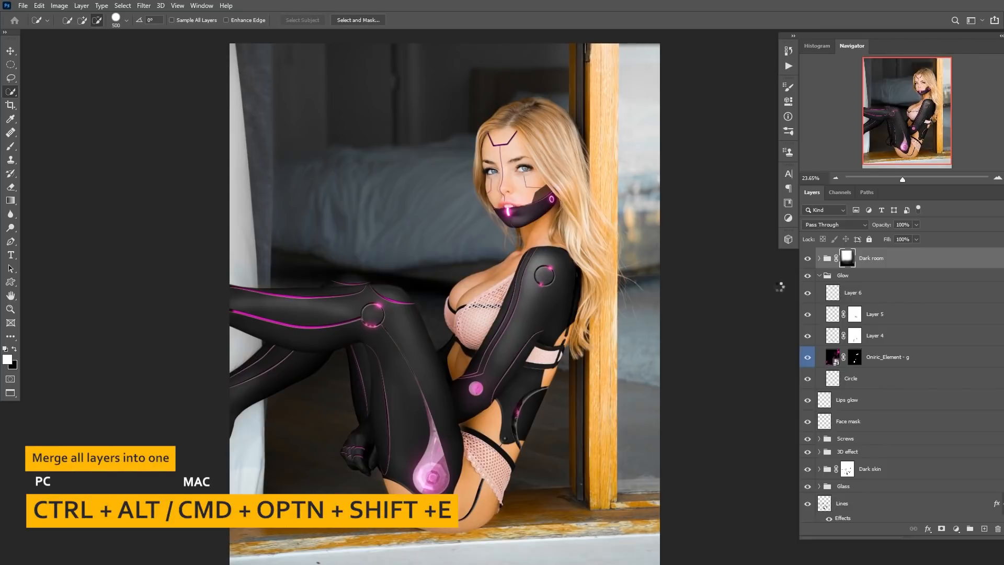
key("ctrl+alt+shift+e")
left_click(144, 6)
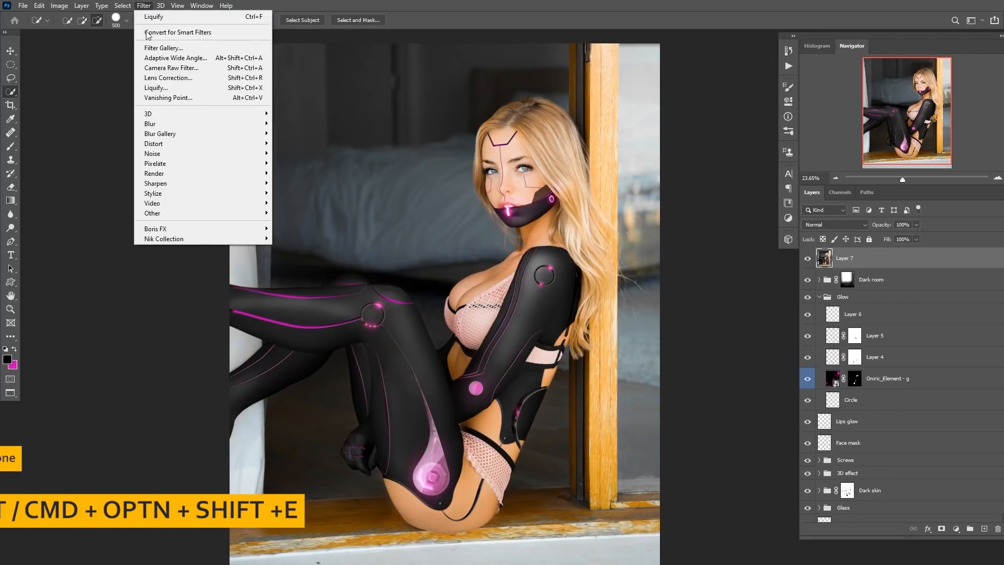
left_click(182, 68)
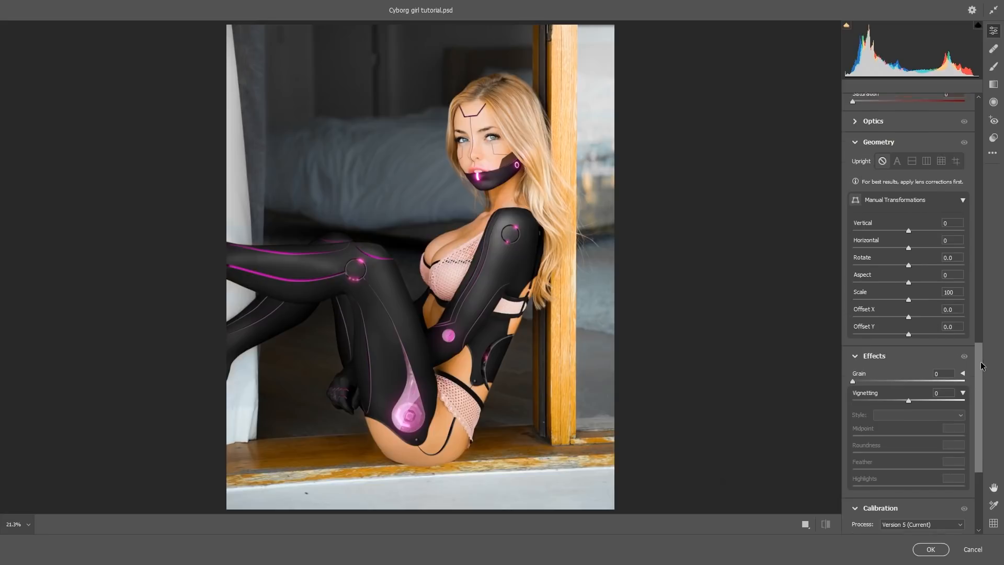
Add a vignette with vignetting -24 and feather 69.
scroll(973, 380, "up", 1)
left_click_drag(908, 428, 895, 427)
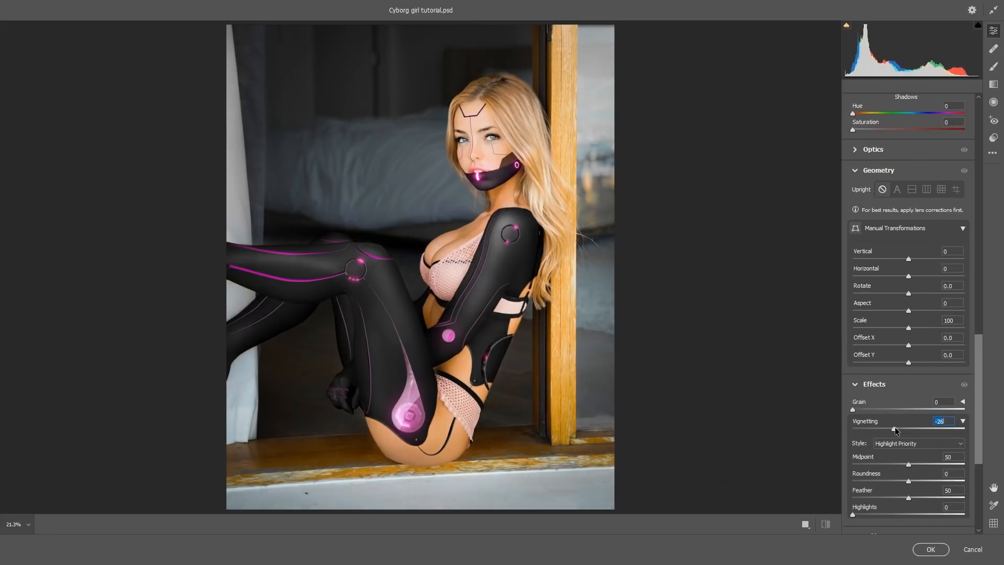
left_click_drag(909, 497, 930, 497)
scroll(972, 340, "up", 15)
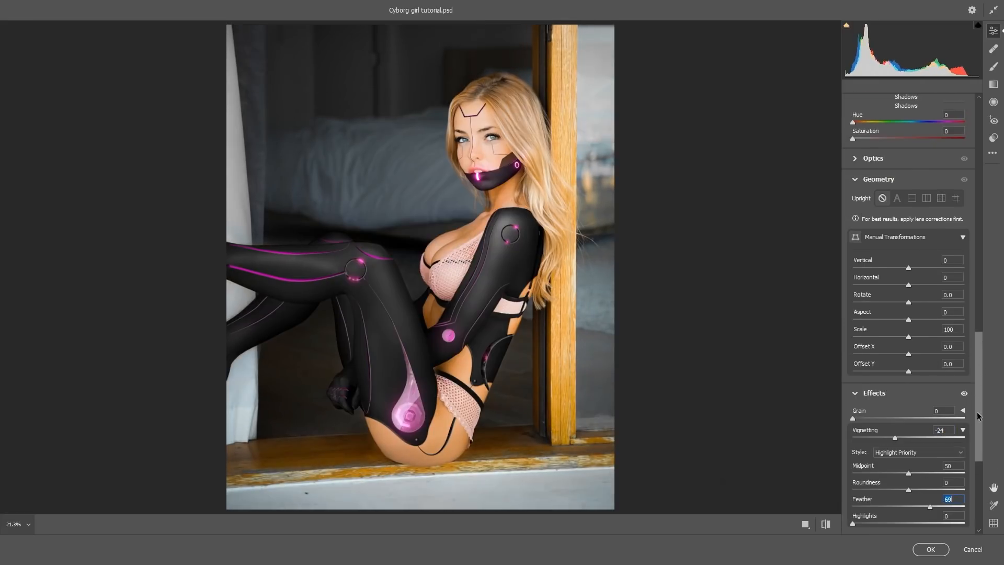
Set contrast +18, highlights +28, shadows +17, whites -23, blacks -4, texture -10 and clarity +21.
left_click_drag(913, 243, 907, 300)
left_click_drag(908, 260, 896, 292)
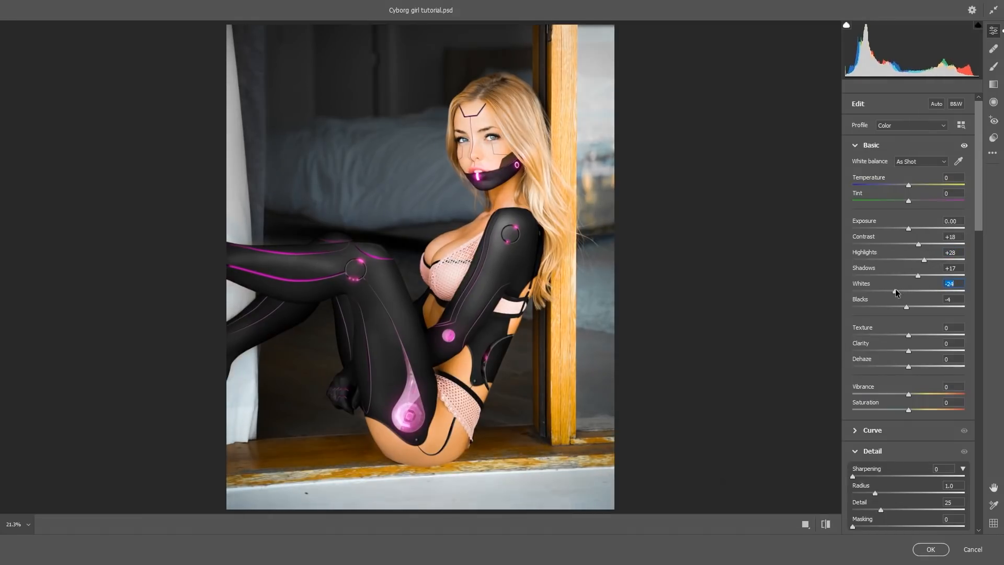
left_click_drag(911, 345, 914, 366)
double_click(915, 366)
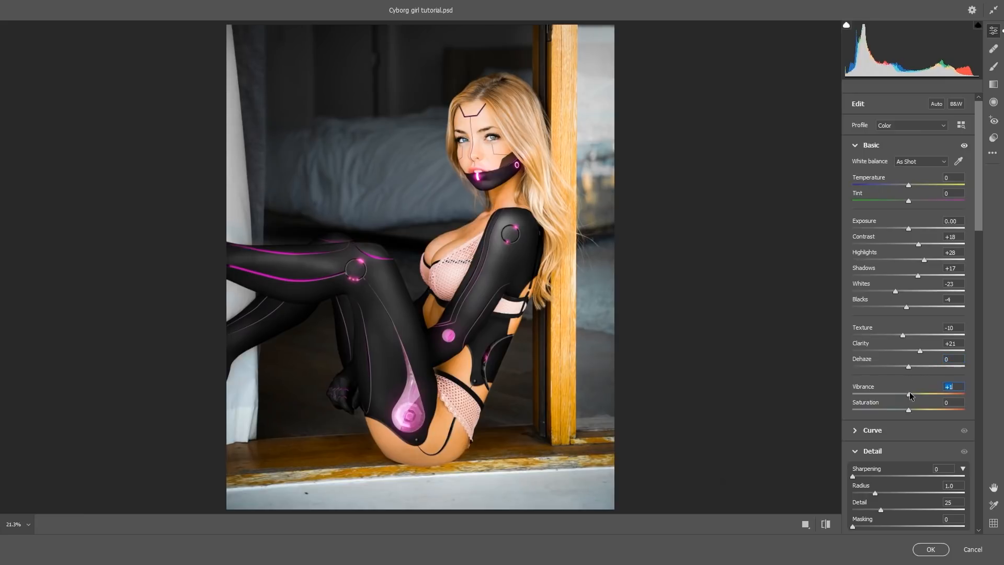
Set saturation to -31 and vibrance to +63, toggling the preview to compare.
left_click_drag(909, 409, 957, 390)
key("p")
key("p")
key("p")
key("p")
key("p")
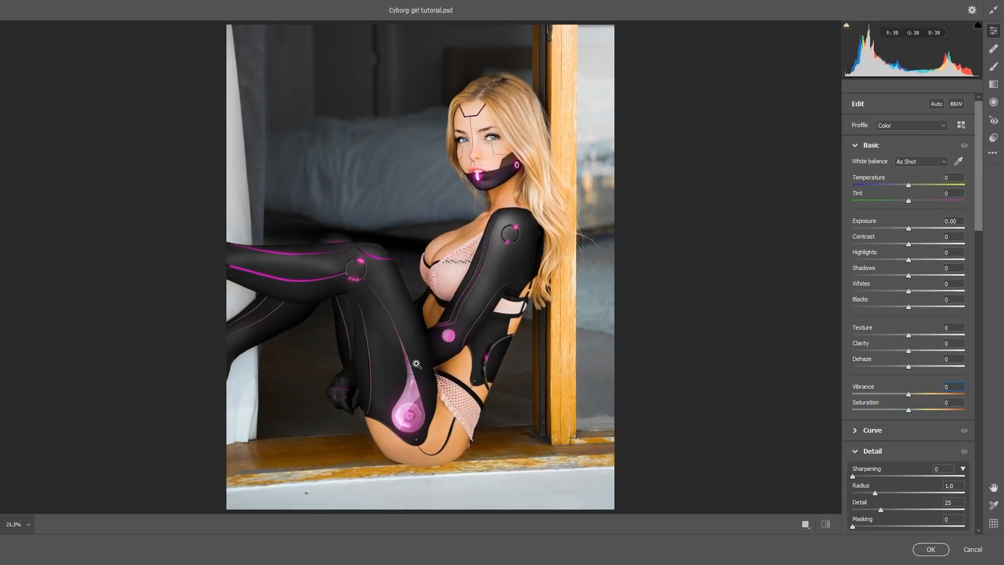
key("p")
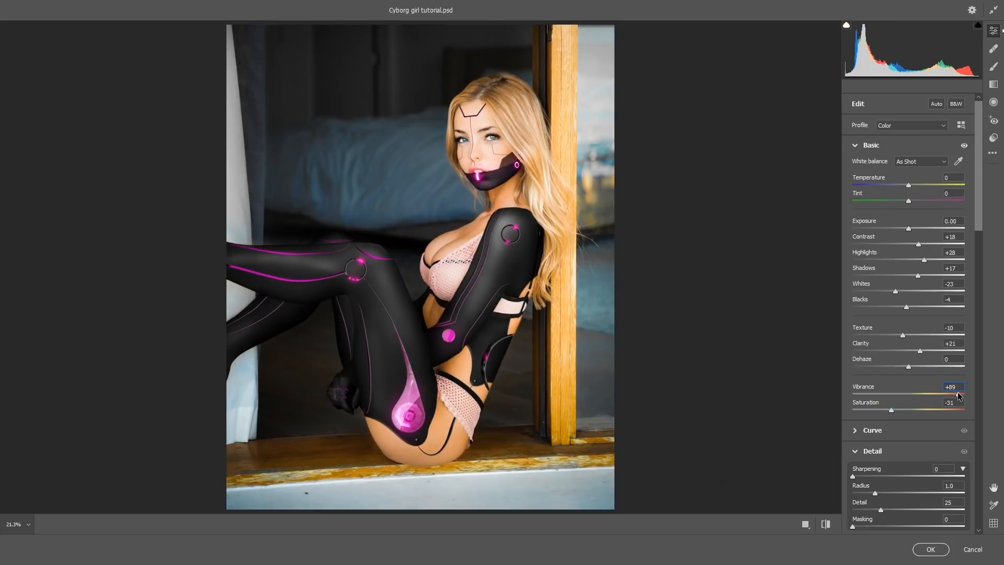
left_click_drag(957, 393, 931, 396)
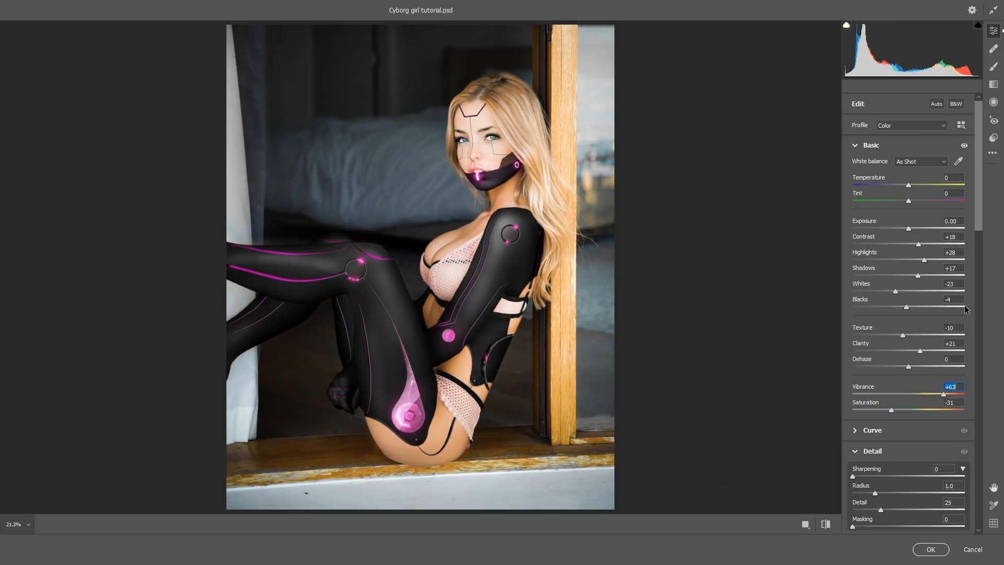
Set sharpening to 97 with masking at 68.
scroll(877, 342, "down", 4)
left_click_drag(853, 363, 924, 362)
left_click_drag(853, 414, 929, 413)
left_click_drag(985, 266, 990, 357)
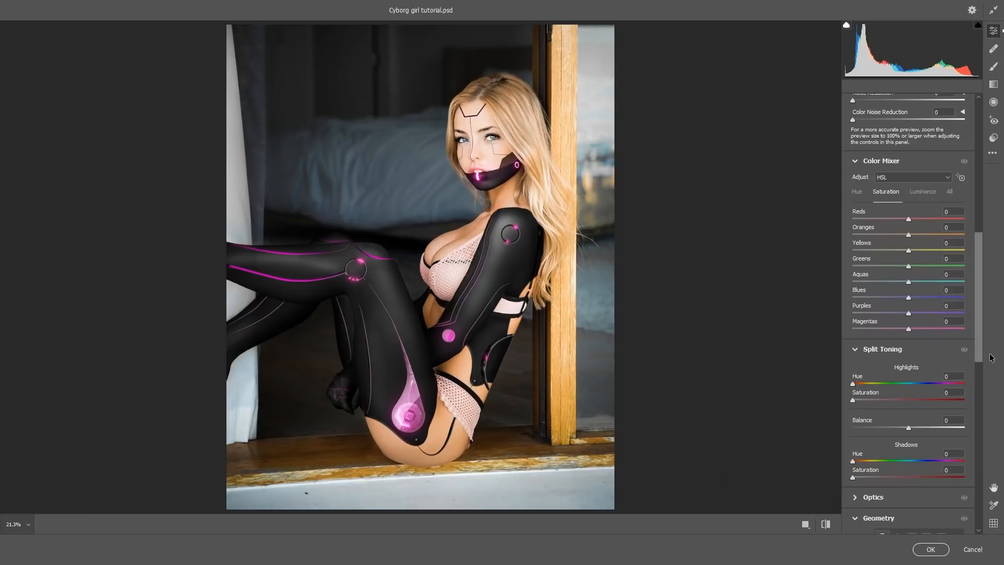
Add a split-toning shadow hue and saturation, then apply the Camera Raw filter.
left_click_drag(853, 461, 923, 454)
left_click(851, 475)
left_click_drag(981, 293, 970, 149)
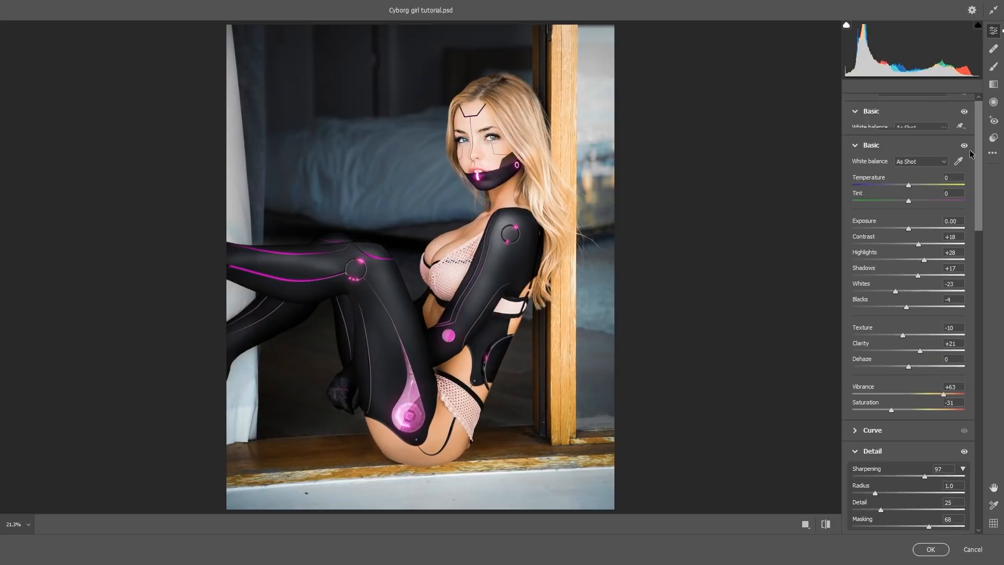
left_click_drag(895, 410, 893, 411)
left_click(940, 548)
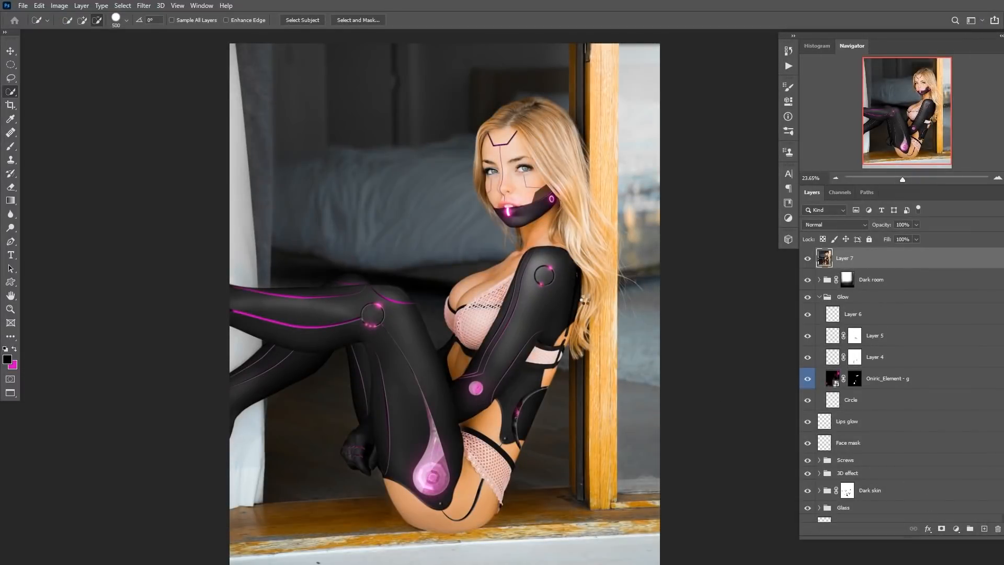
Toggle the stamped layer's visibility to compare the image with and without the Camera Raw adjustments.
mouse_move(587, 305)
left_mouse_down()
mouse_move(565, 306)
mouse_move(598, 310)
mouse_move(585, 308)
left_mouse_up()
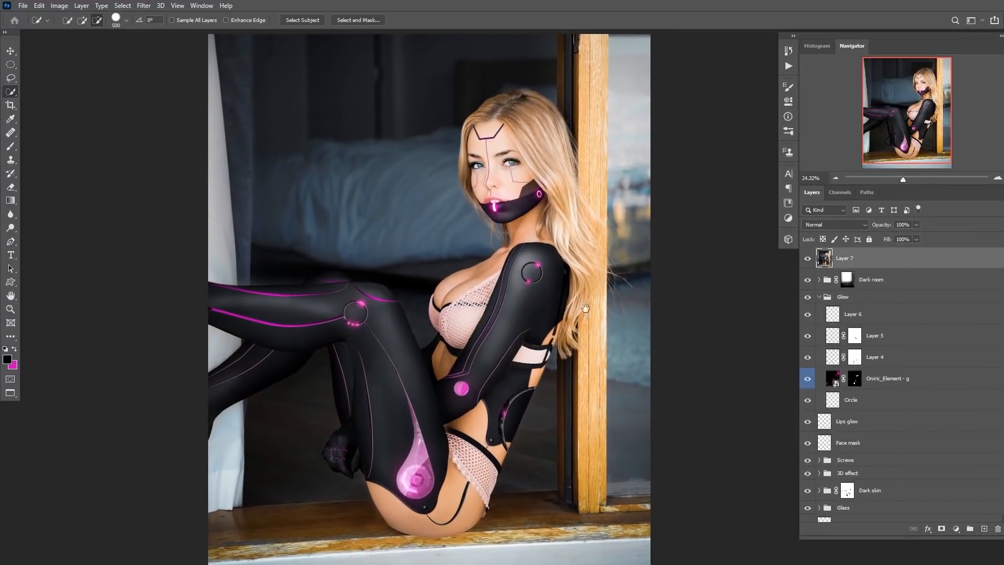
left_click(807, 258)
left_click(808, 258)
Compare the finished cyborg image with the original photo by toggling the backup original layer's visibility.
scroll(888, 491, "down", 5)
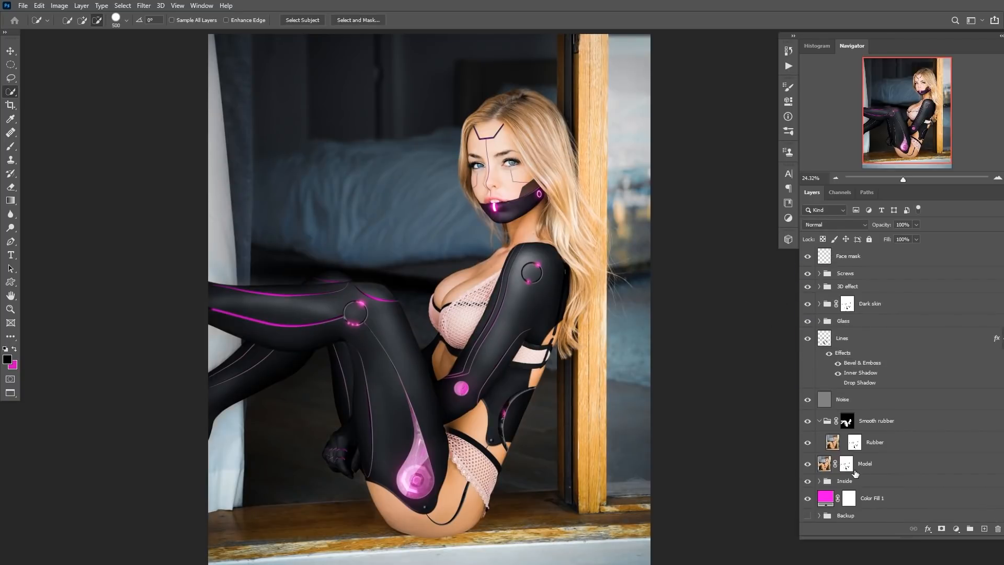
left_click(819, 516)
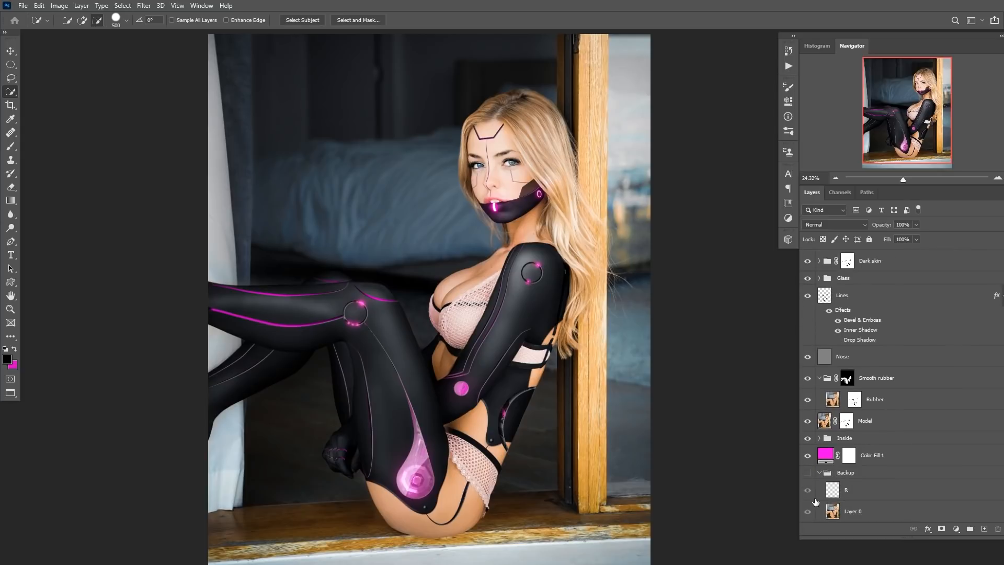
left_click(808, 511, "alt")
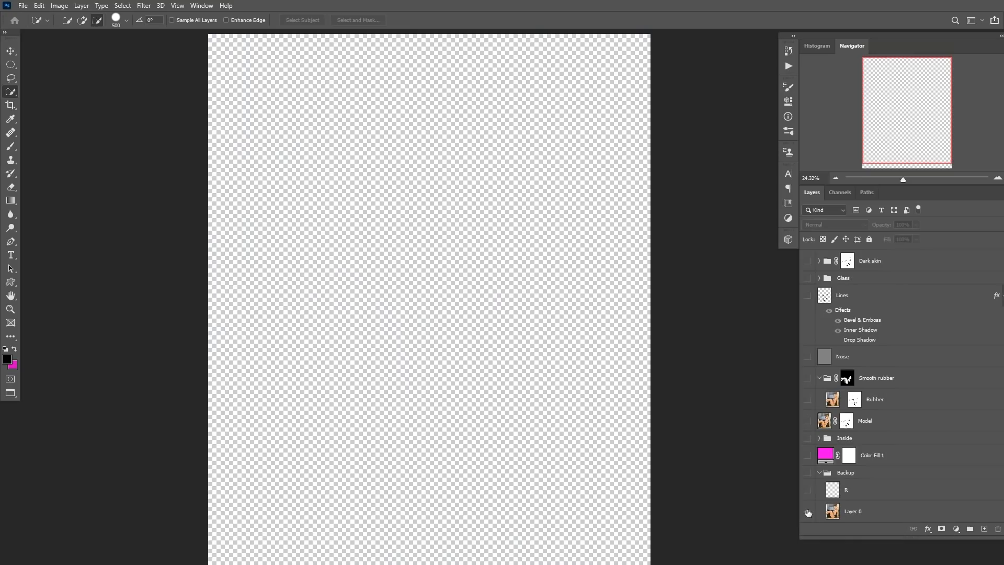
left_click(807, 471)
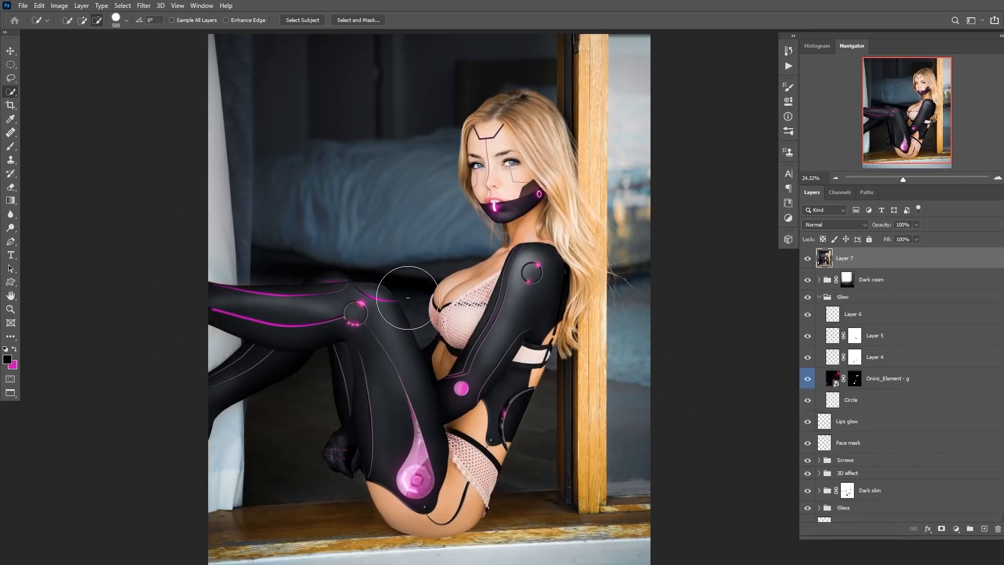
scroll(916, 460, "down", 5)
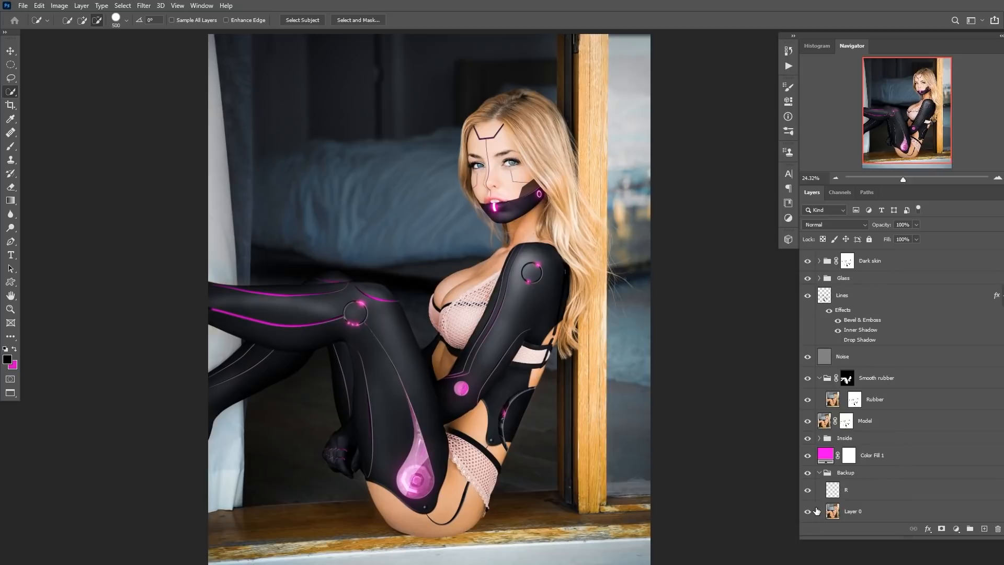
key("ctrl+0")
left_click(847, 378)
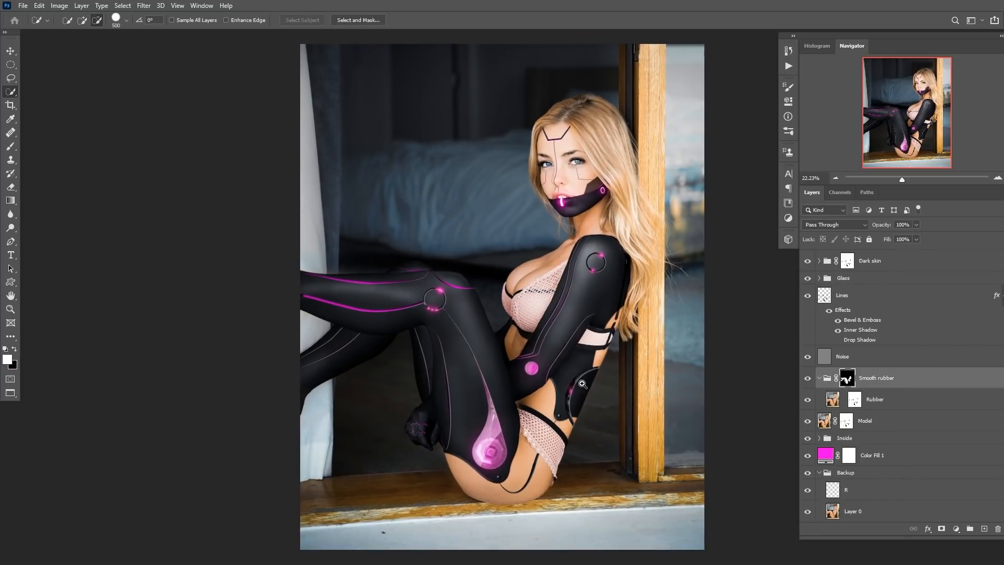
left_click_drag(582, 384, 596, 384)
left_click(808, 511, "alt")
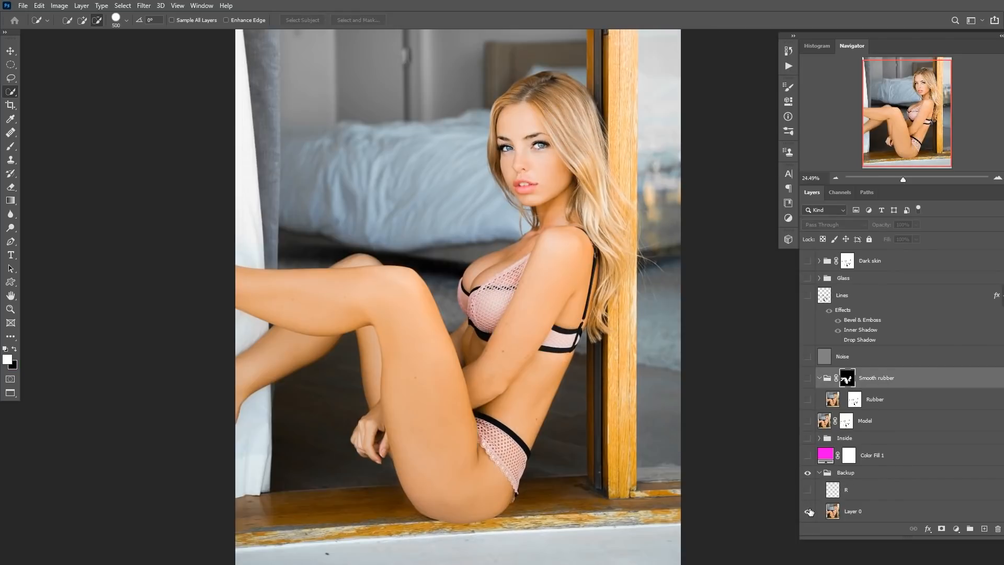
left_click(807, 512, "alt")
left_click(808, 511, "alt")
left_click(808, 512, "alt")
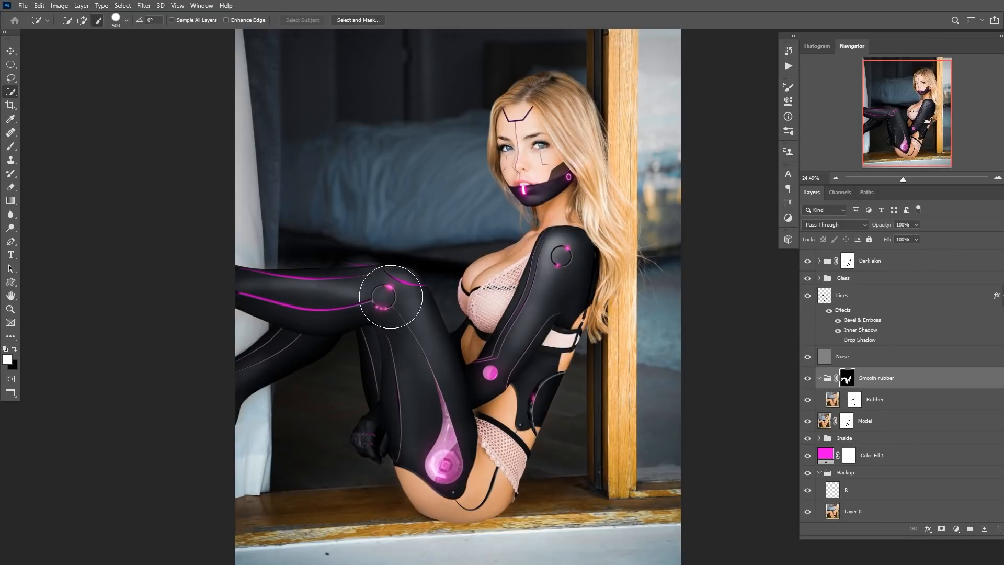
left_click_drag(528, 347, 504, 355)
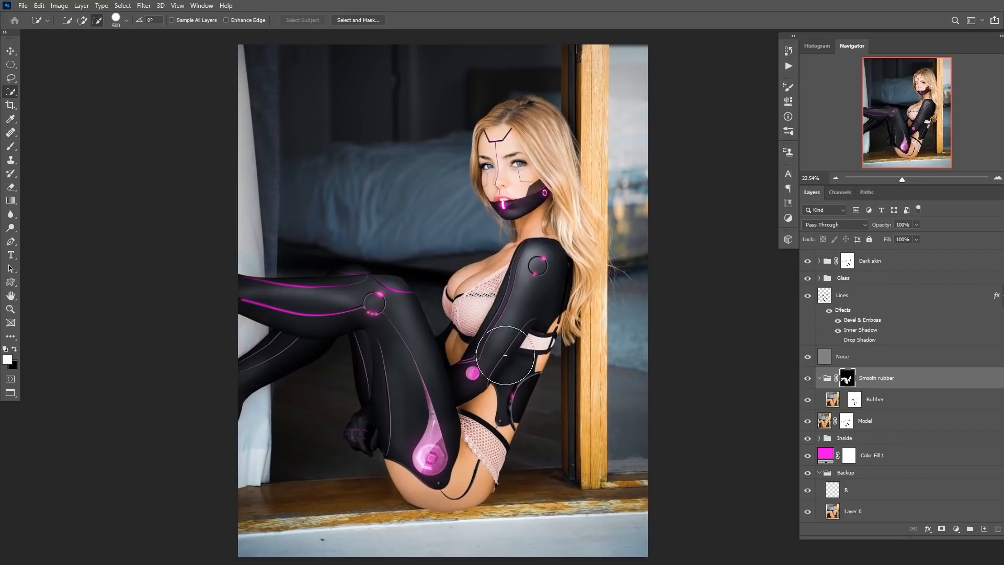